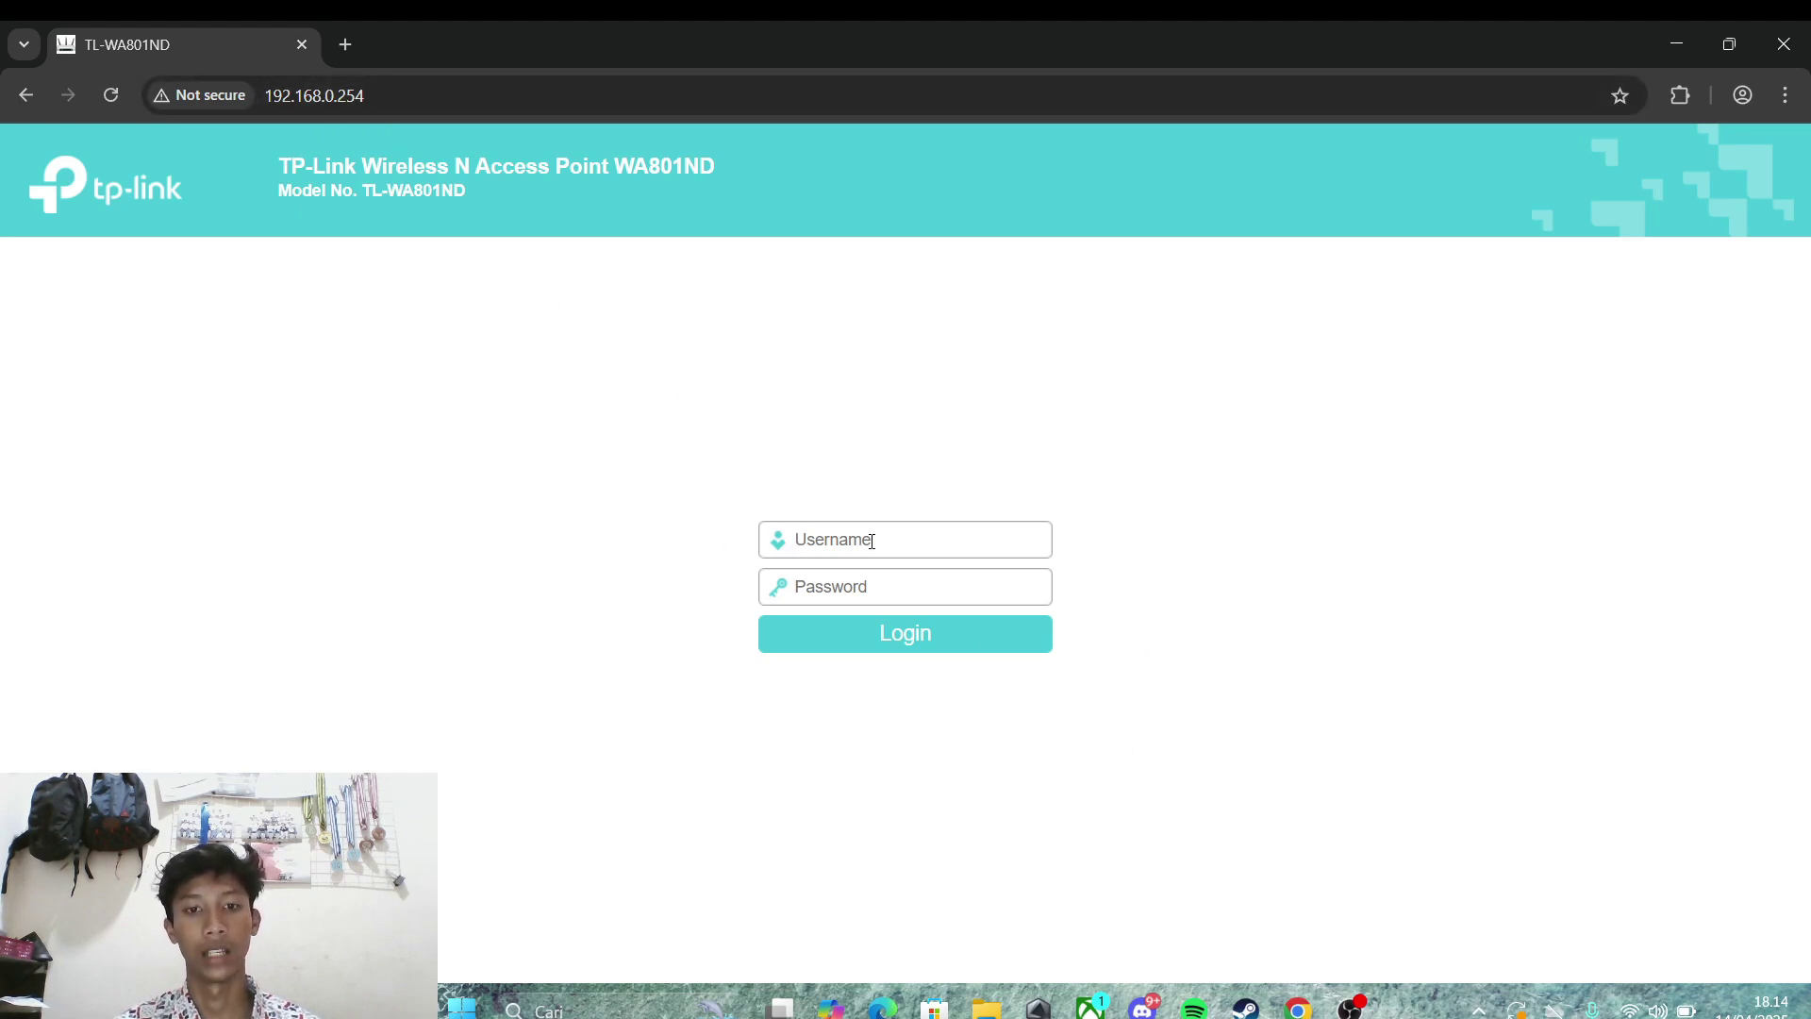
# Step: Log in with the admin credentials and advance Quick Setup to the Operation Mode step, keeping the login password
pyautogui.write('admin')
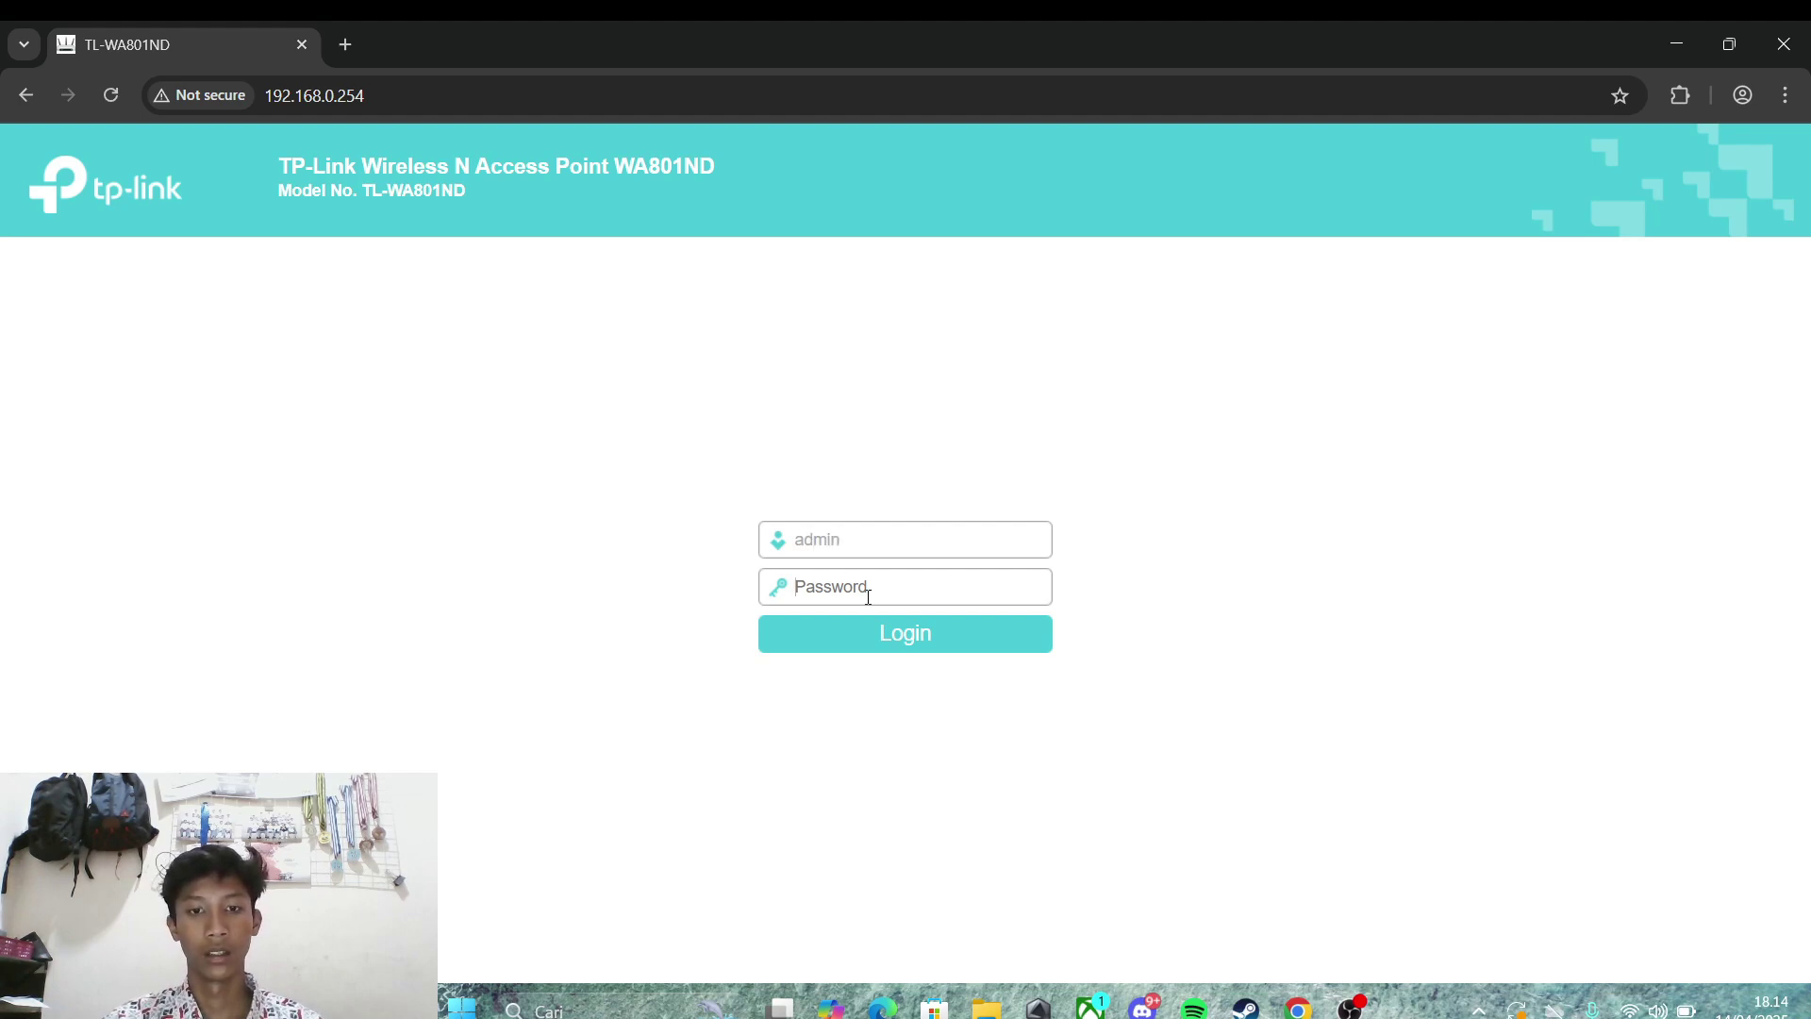
pyautogui.write('a')
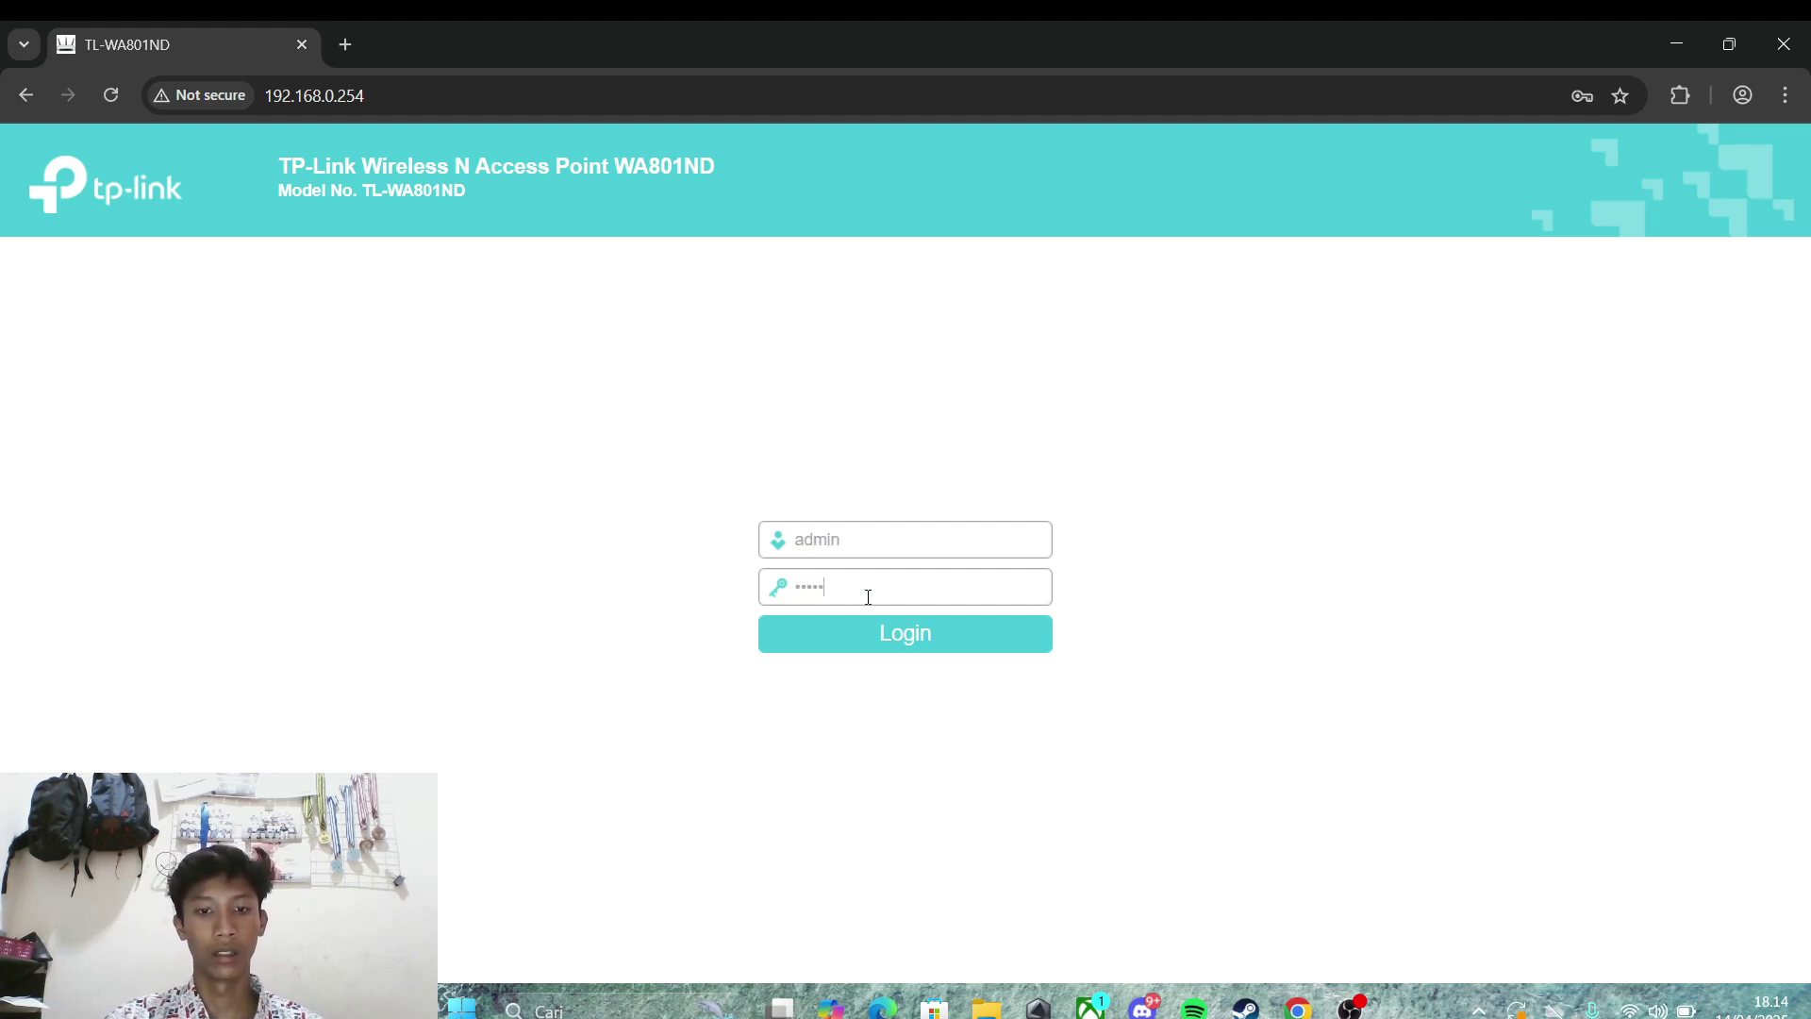
pyautogui.click(904, 637)
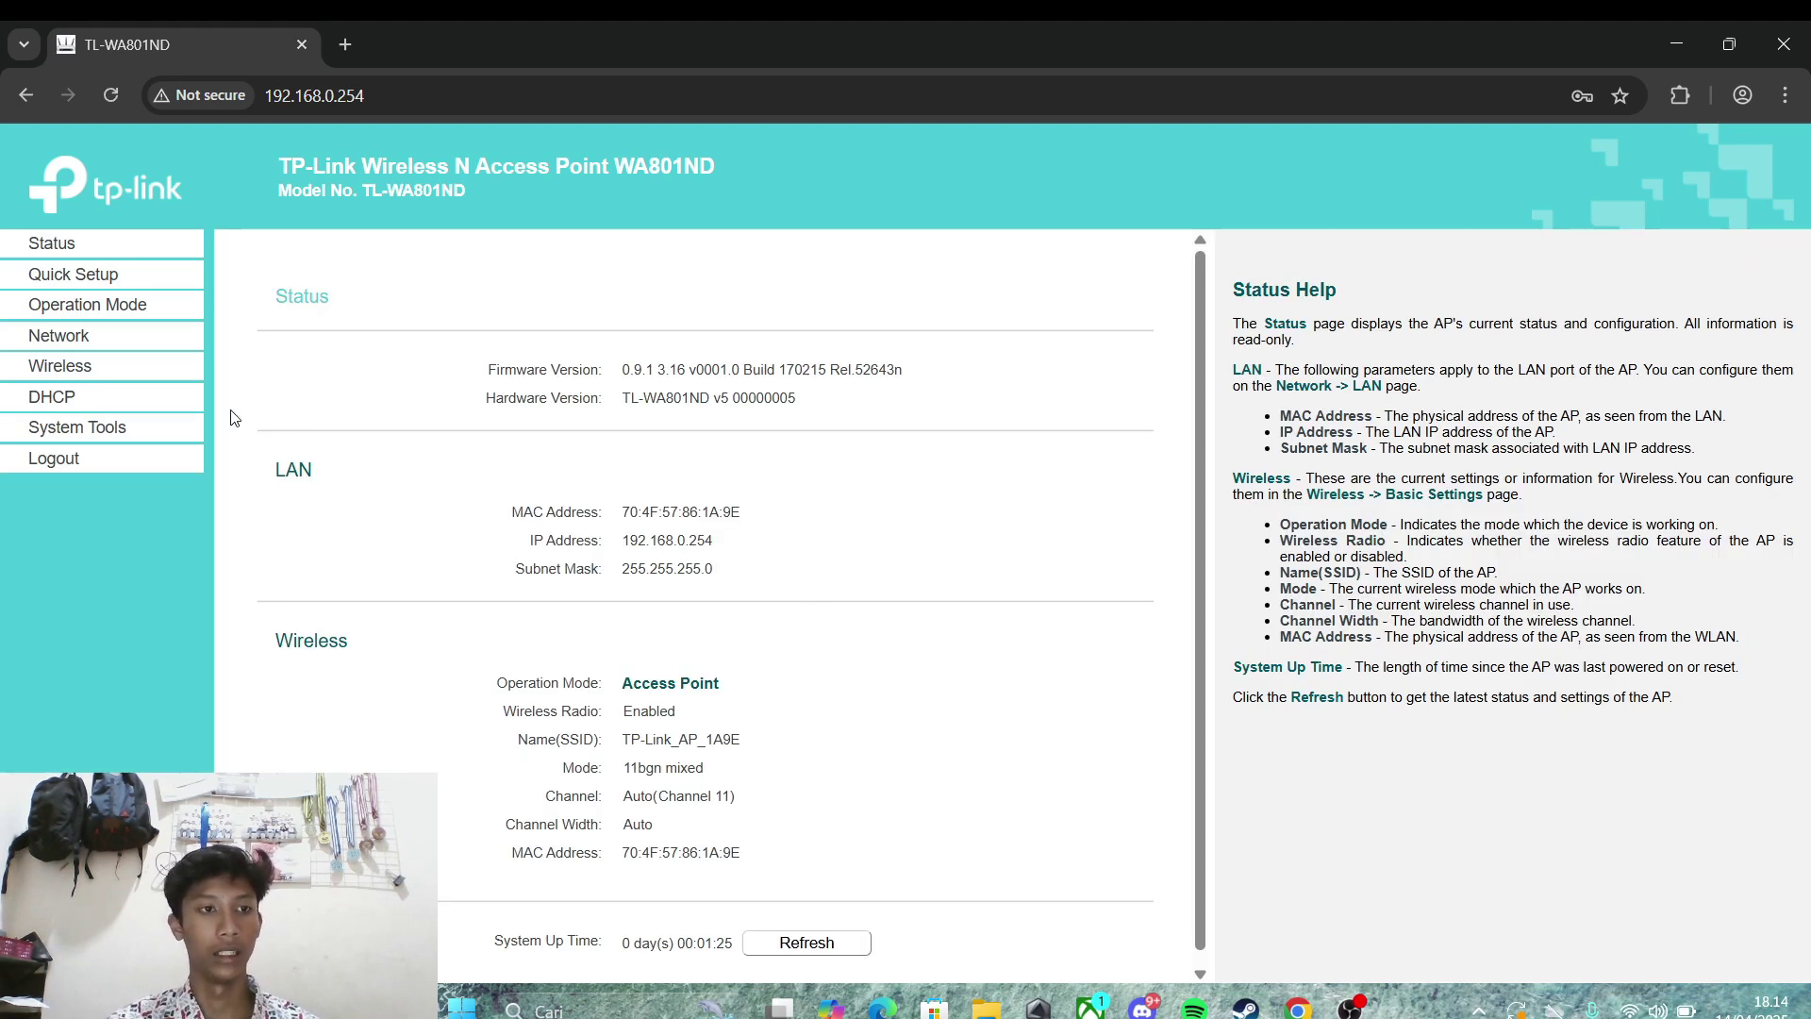
pyautogui.click(83, 279)
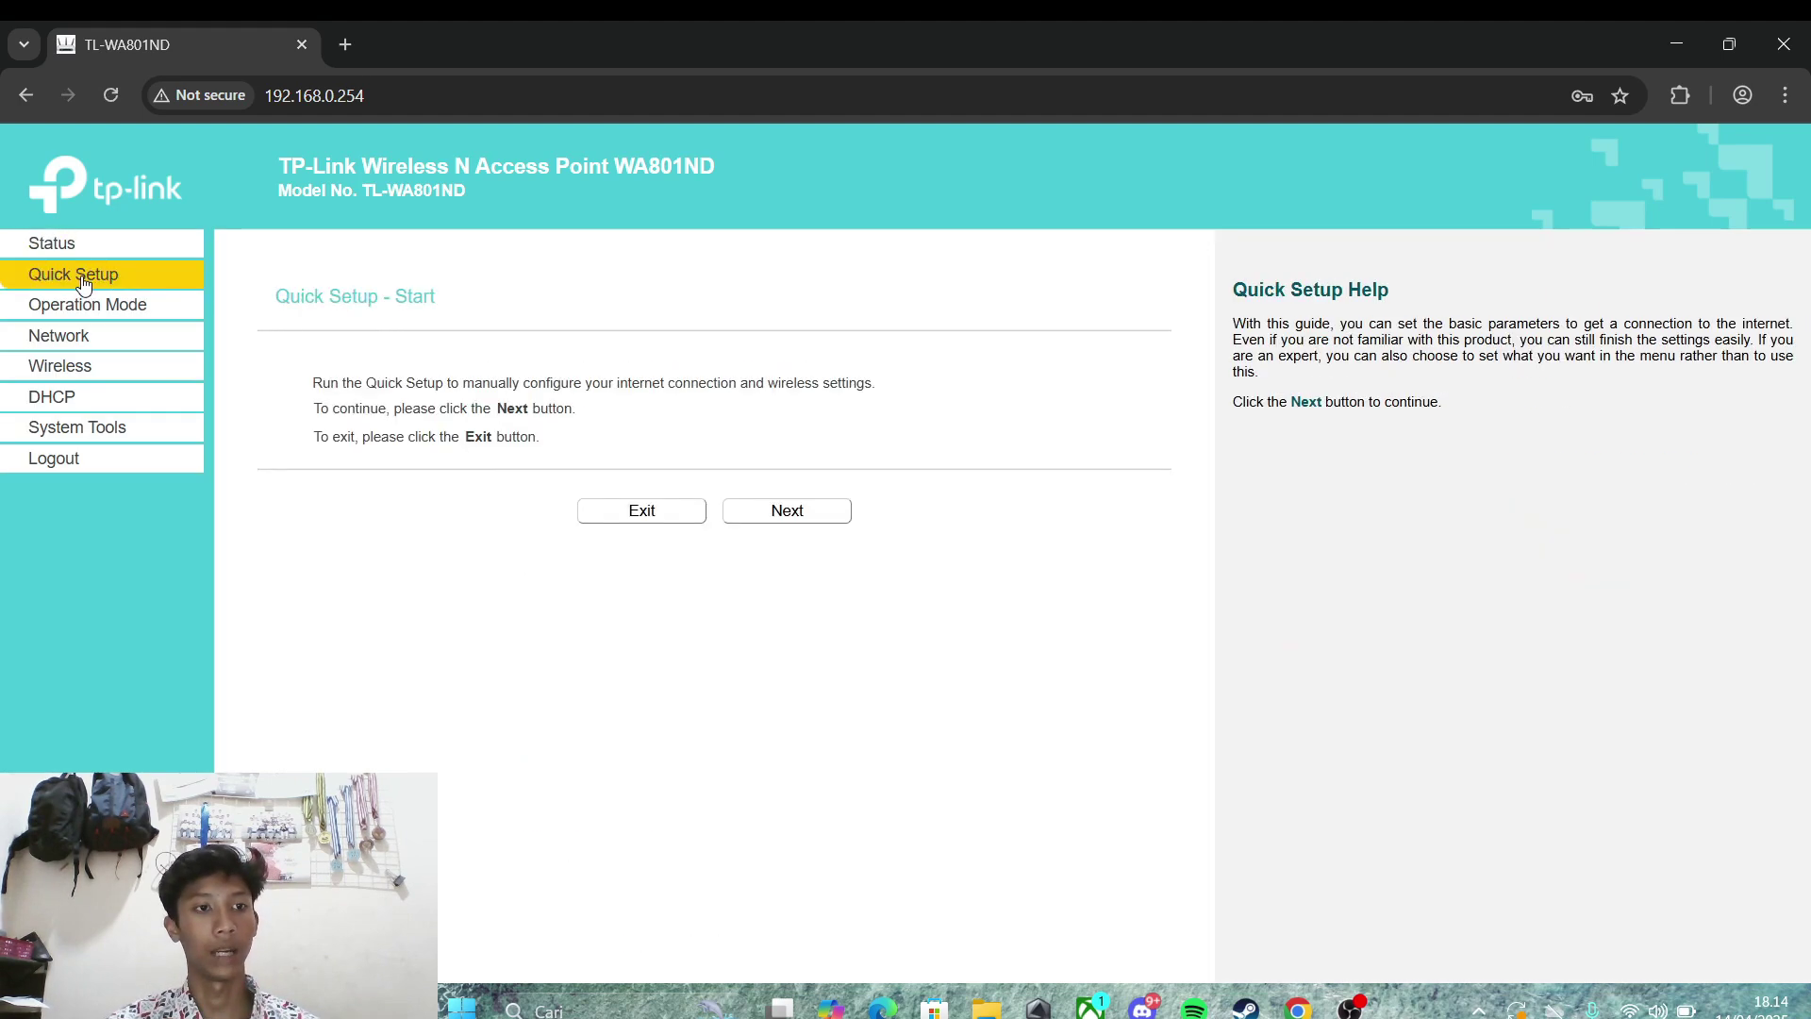
pyautogui.click(804, 510)
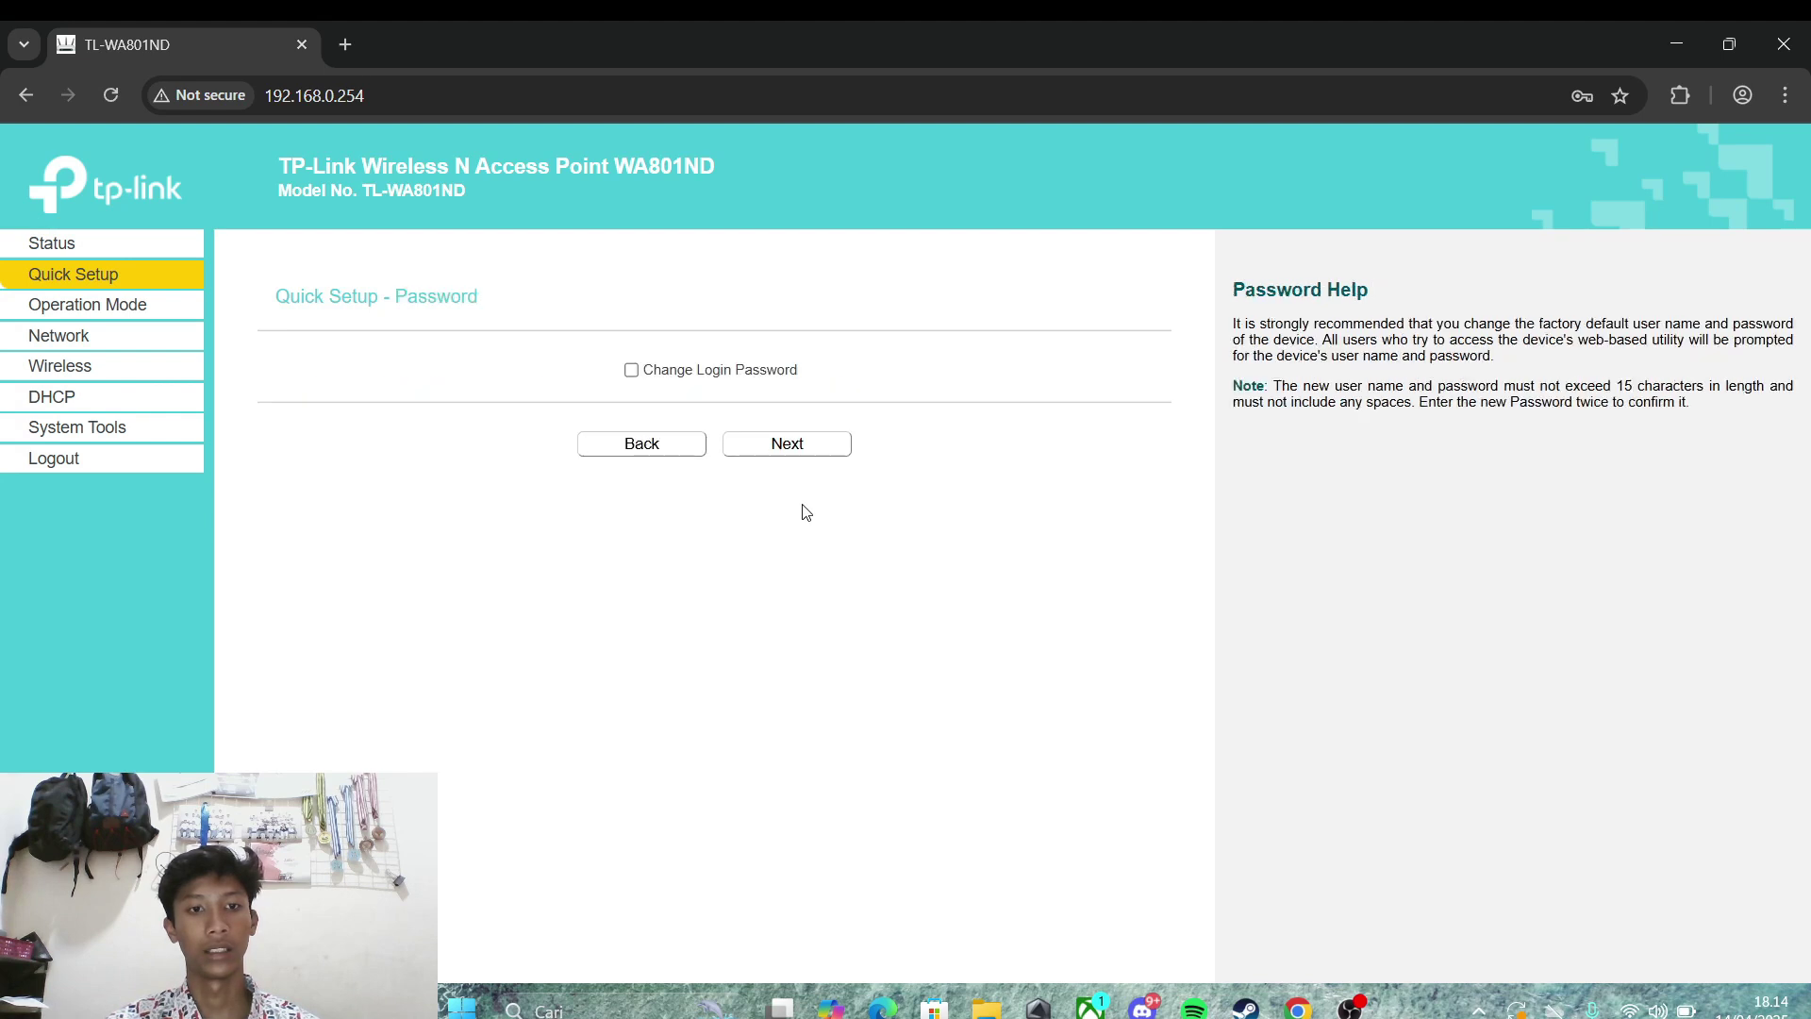
pyautogui.click(782, 446)
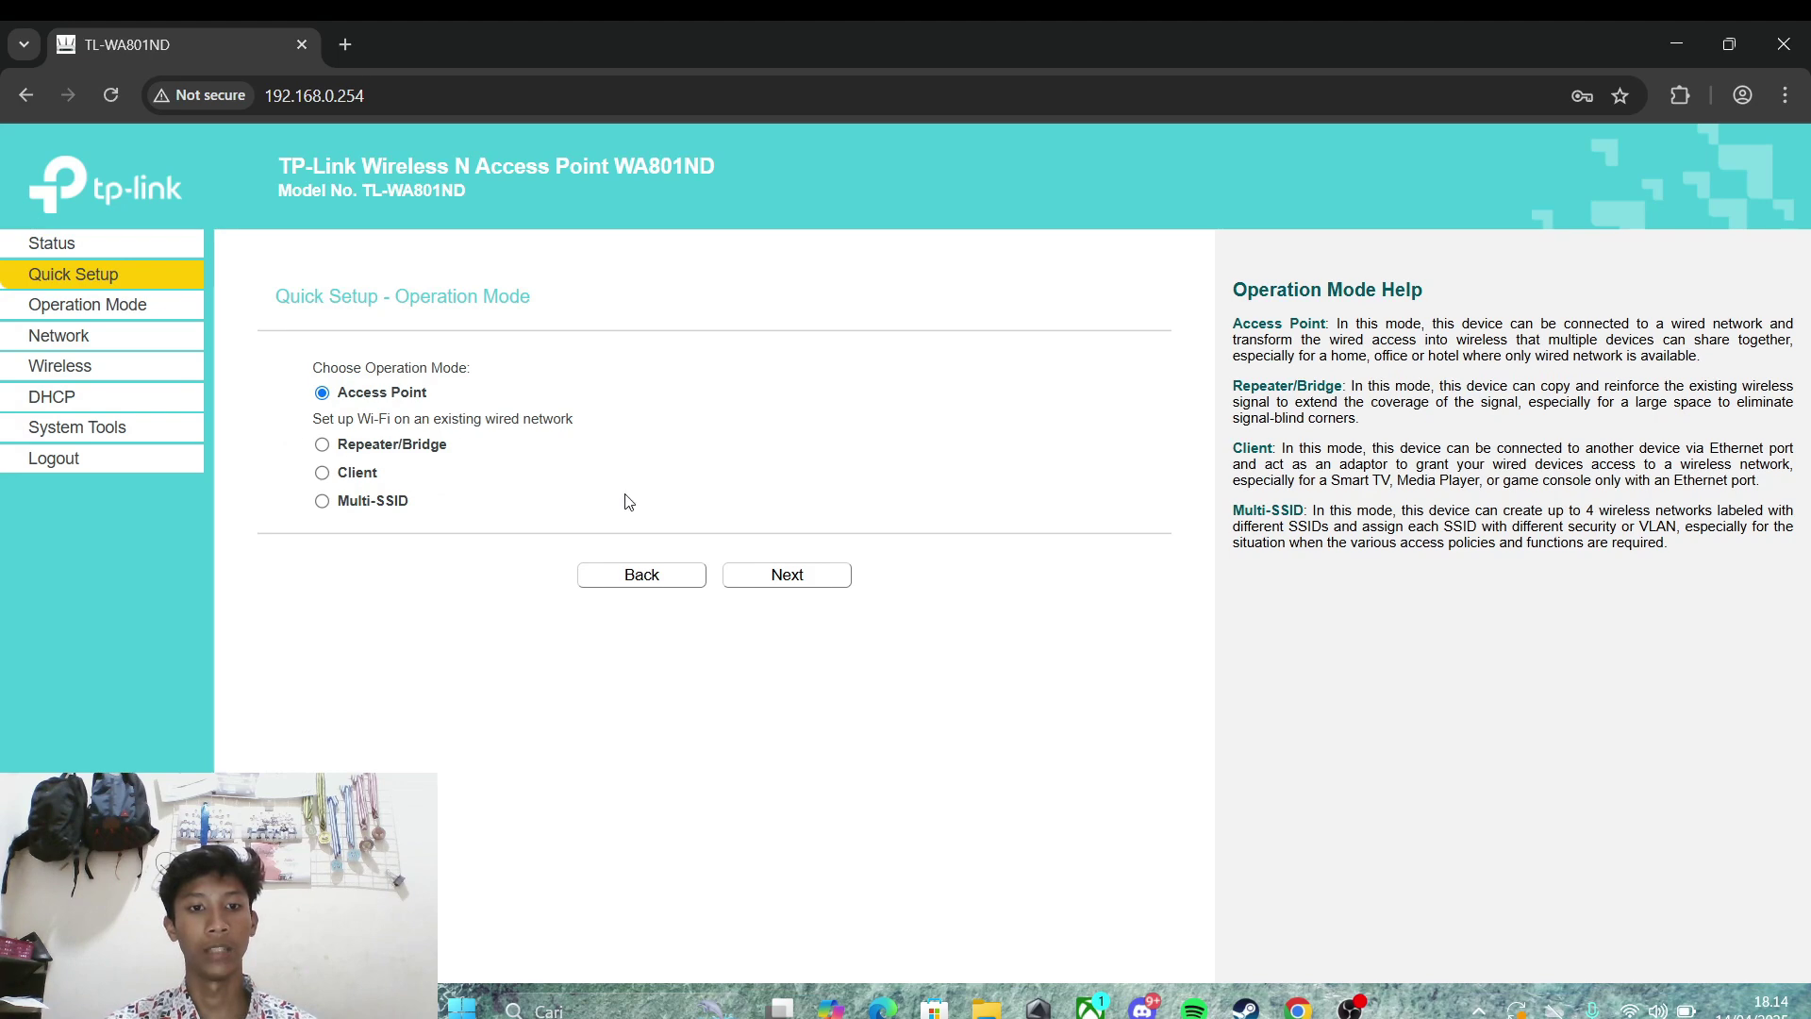
# Step: Keep Access Point mode and rename the network from TP-Link_AP_1A9E to reputasi
pyautogui.click(805, 575)
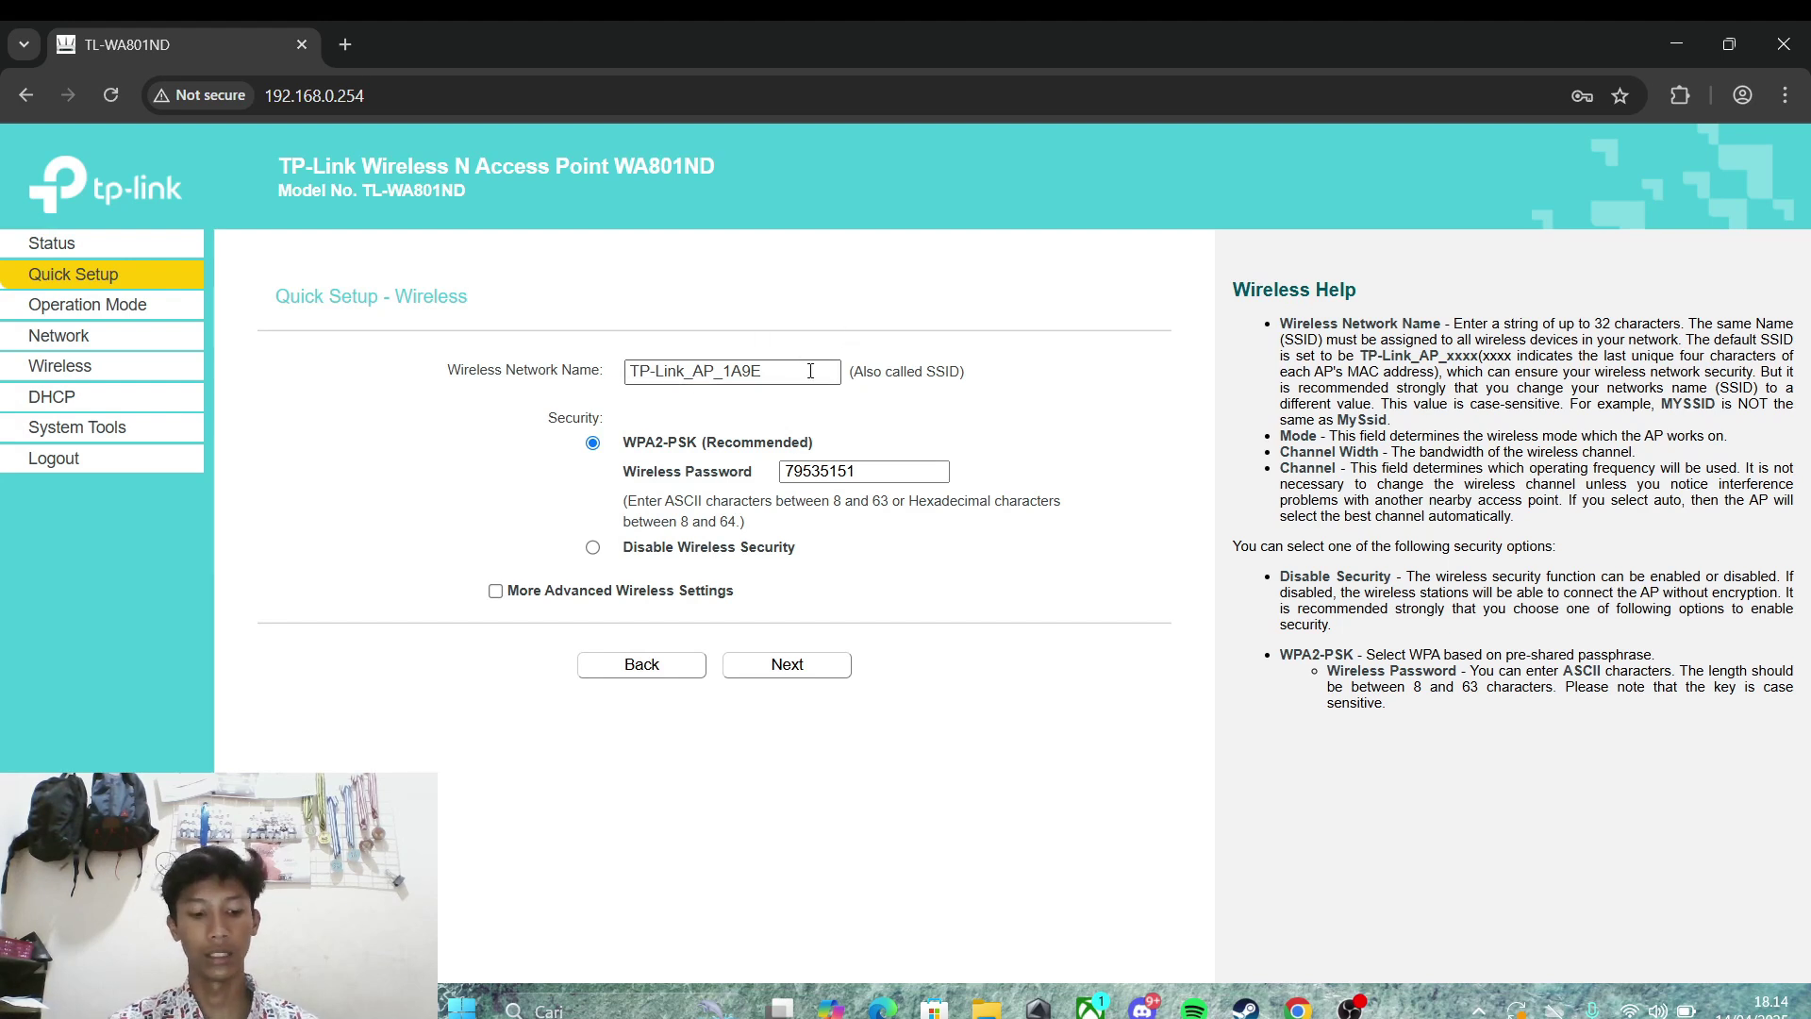
pyautogui.moveTo(776, 371); pyautogui.dragTo(582, 378)
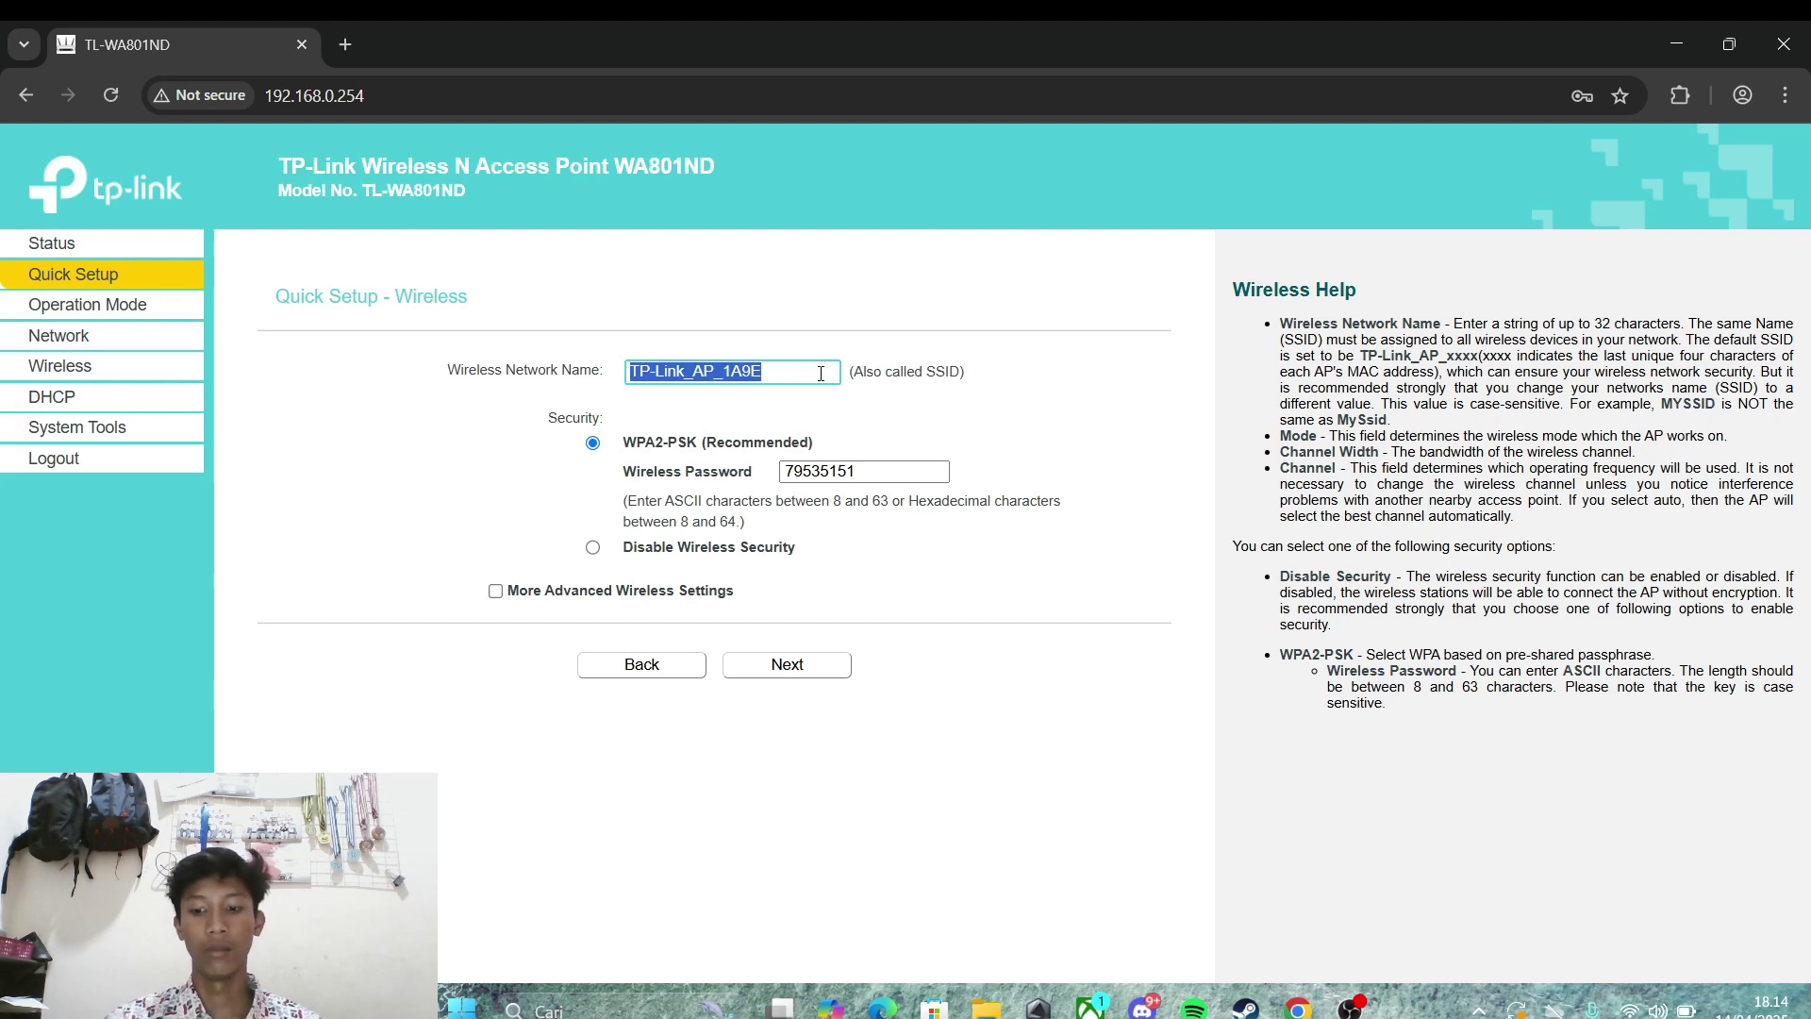
pyautogui.press('BackSpace')
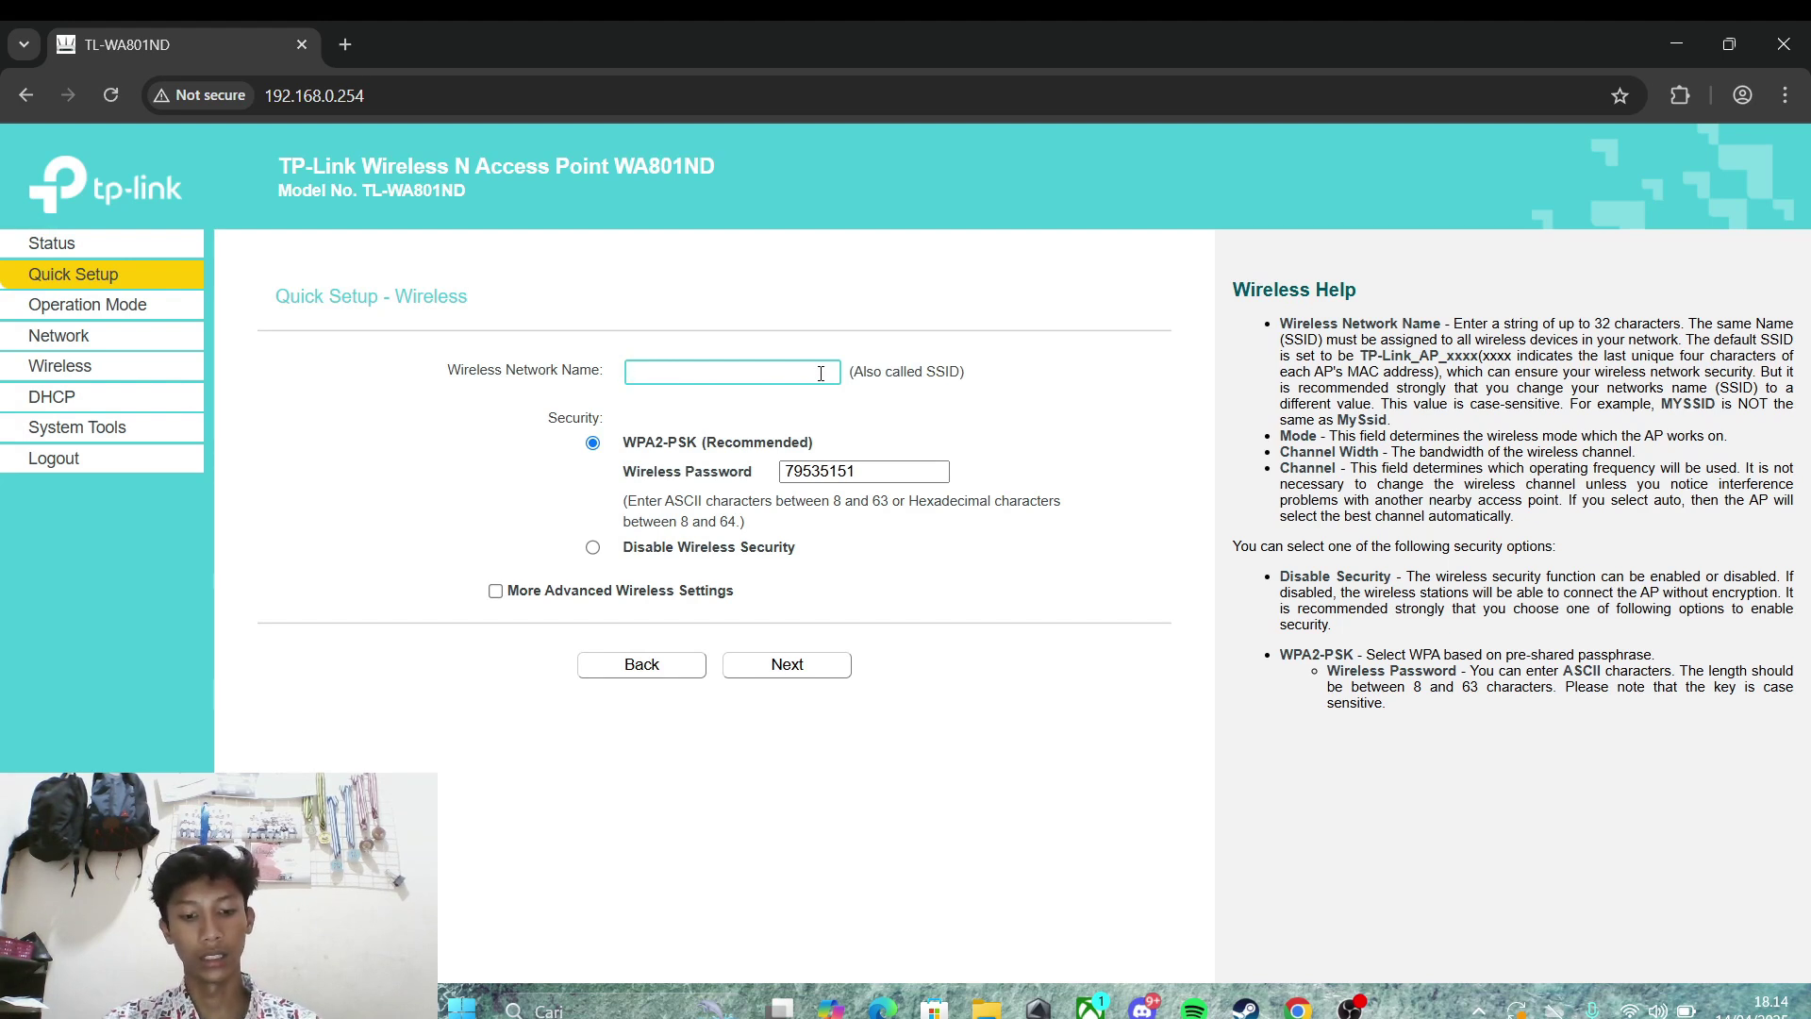
pyautogui.write('reputasi')
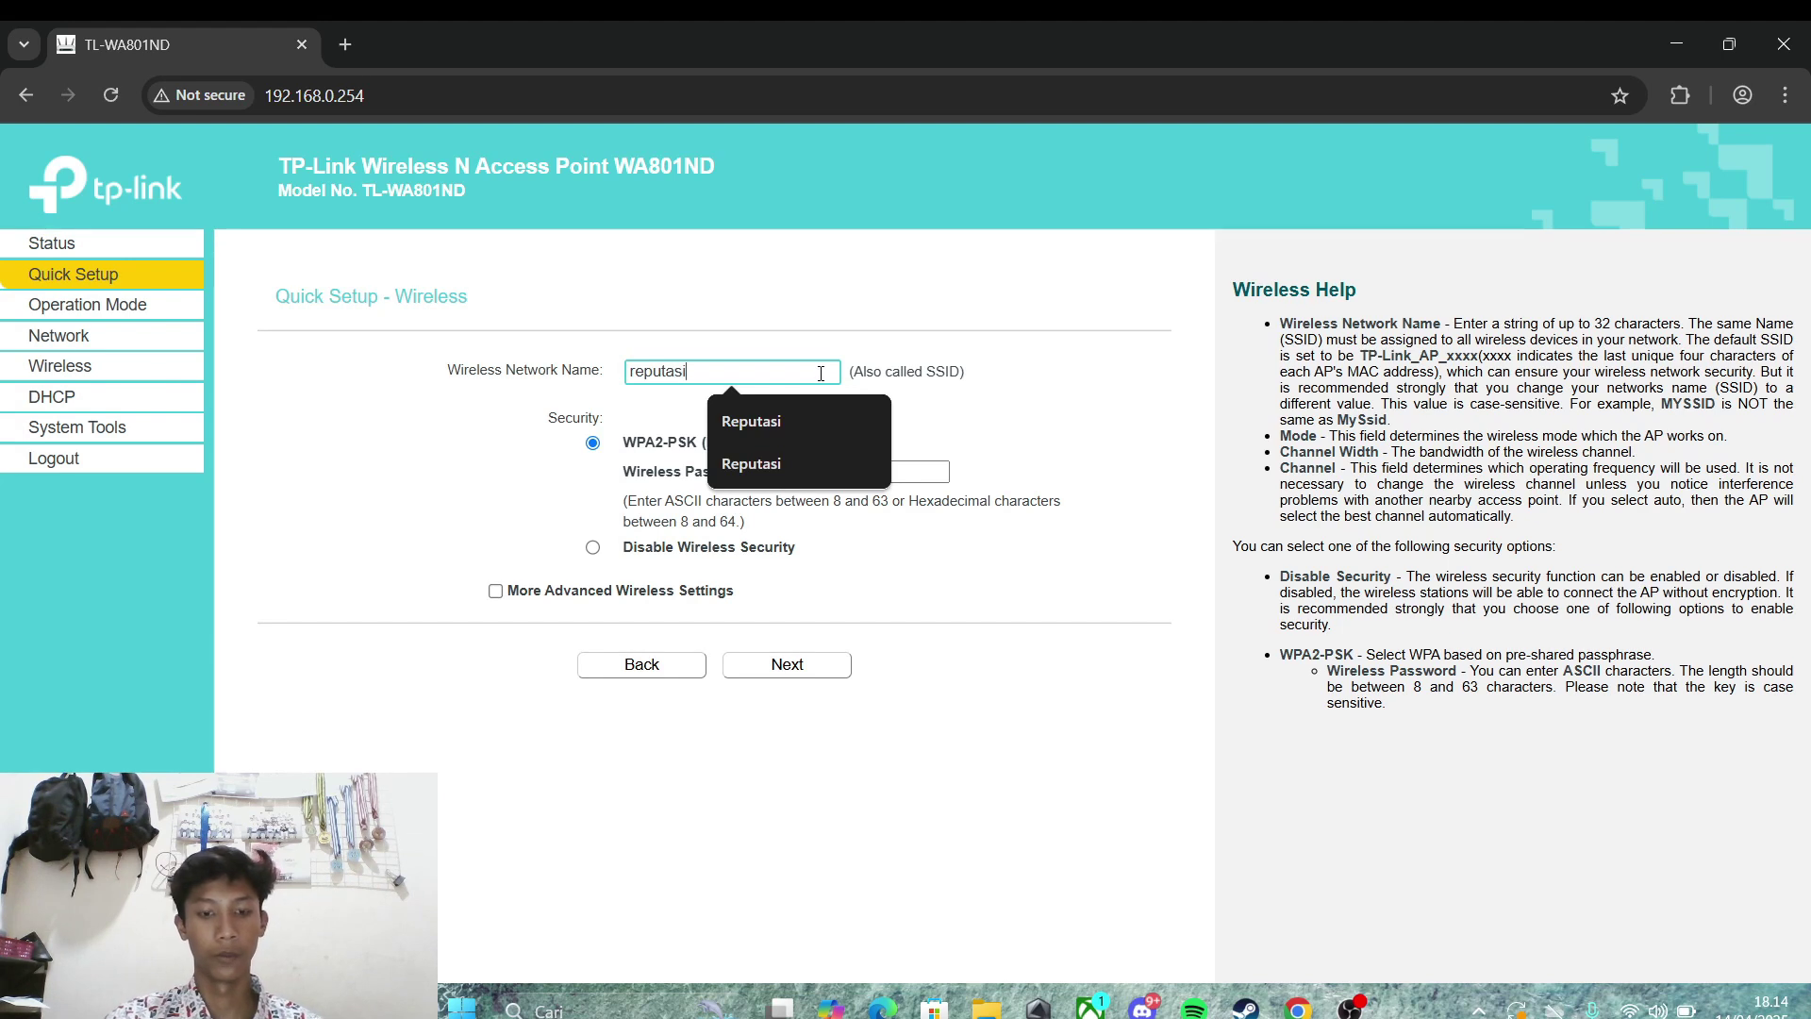
# Step: Replace the existing wireless password with a new one
pyautogui.click(939, 470)
pyautogui.moveTo(865, 478); pyautogui.dragTo(738, 472)
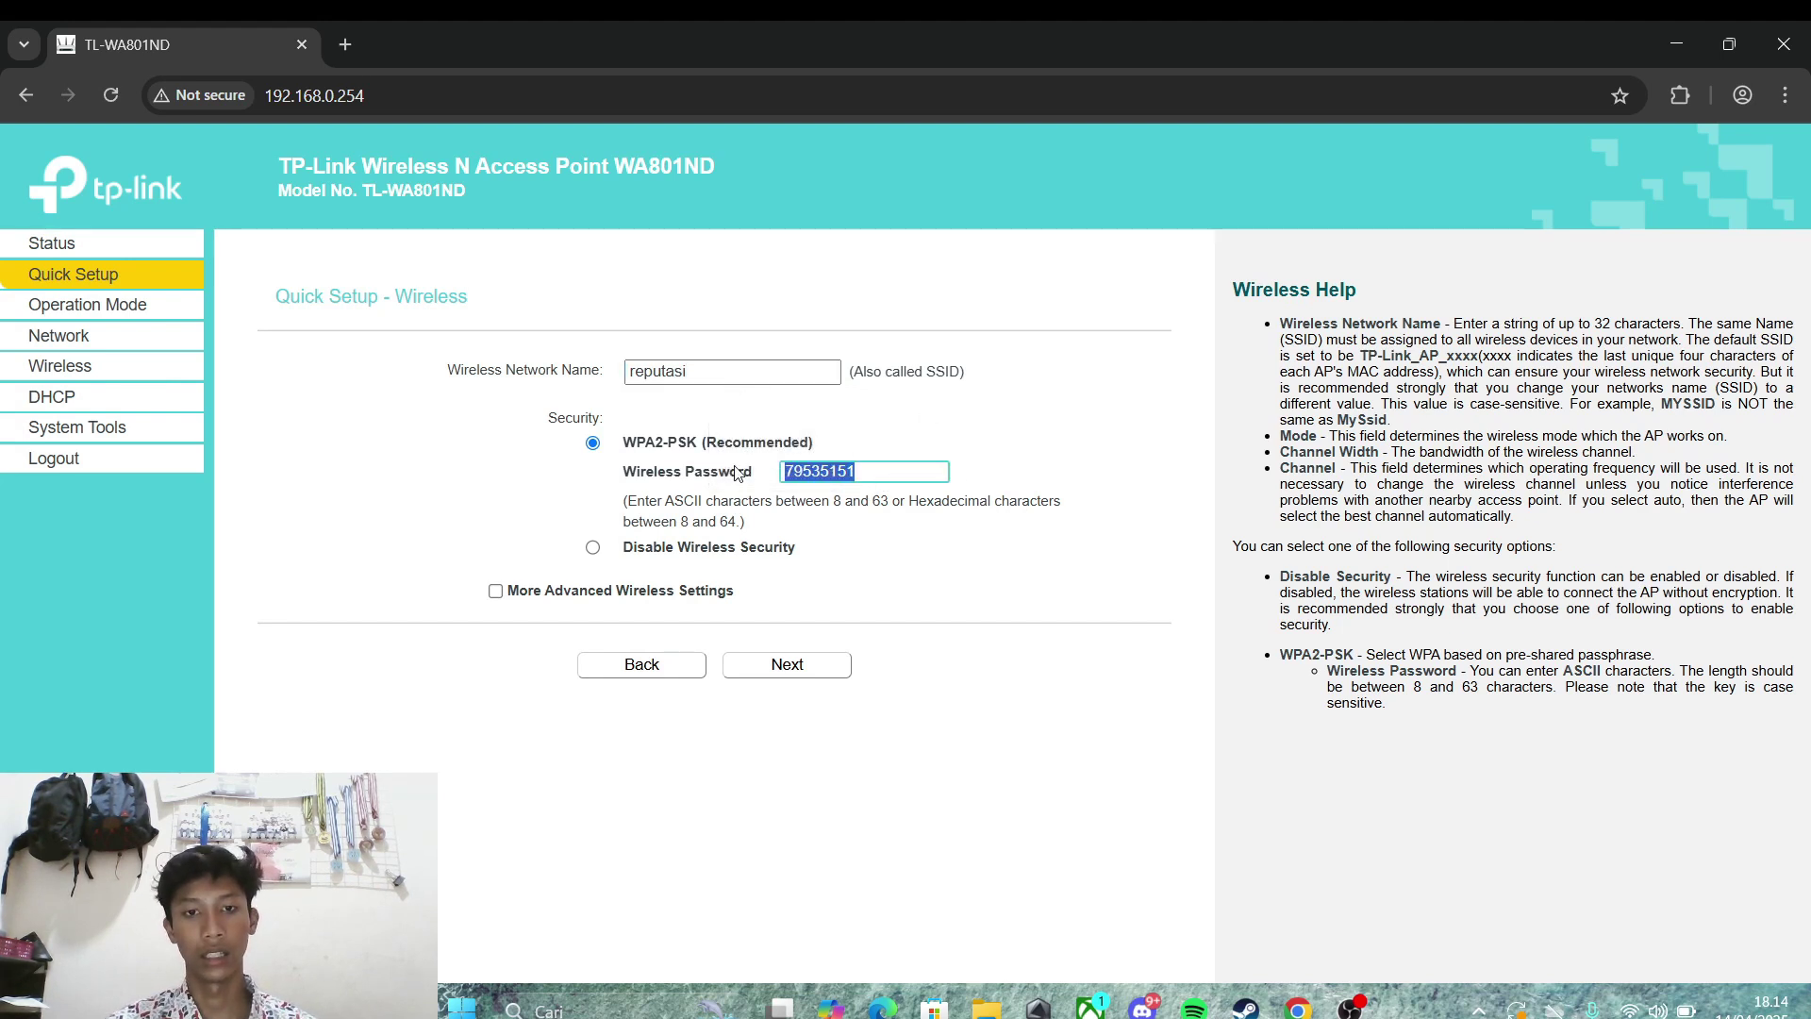
pyautogui.press('BackSpace')
pyautogui.write('1')
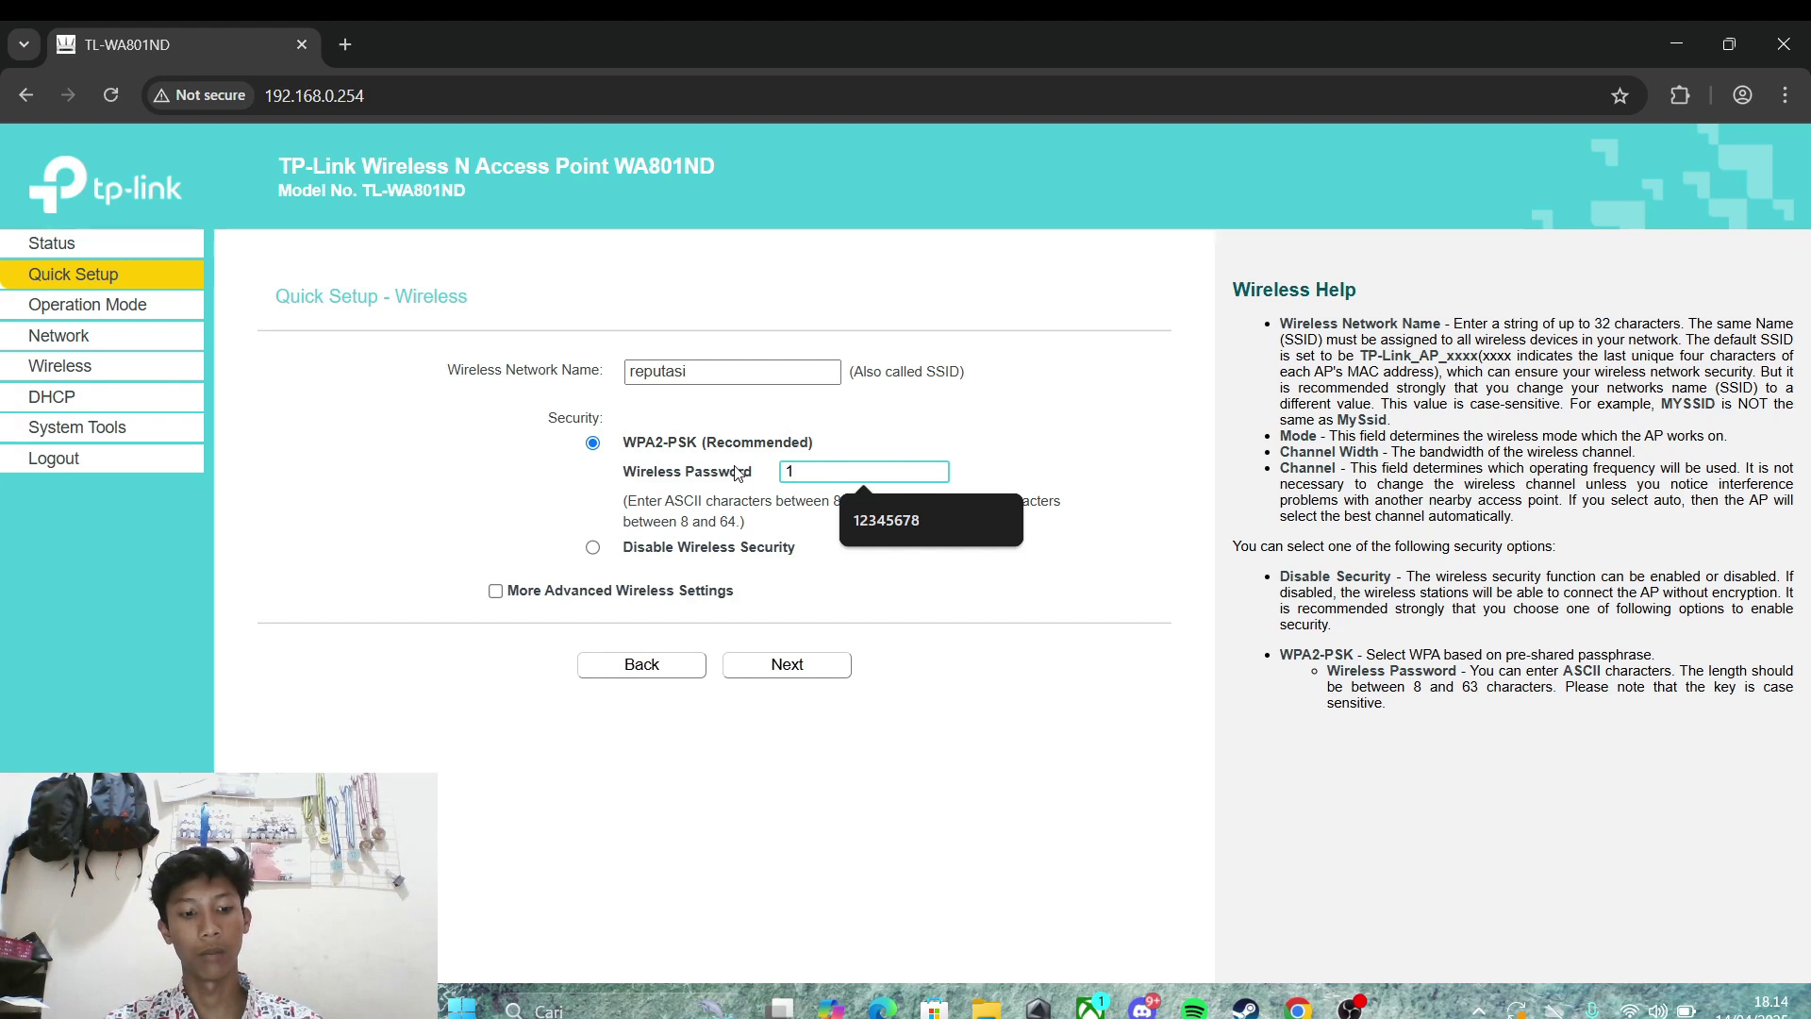
pyautogui.write('23456')
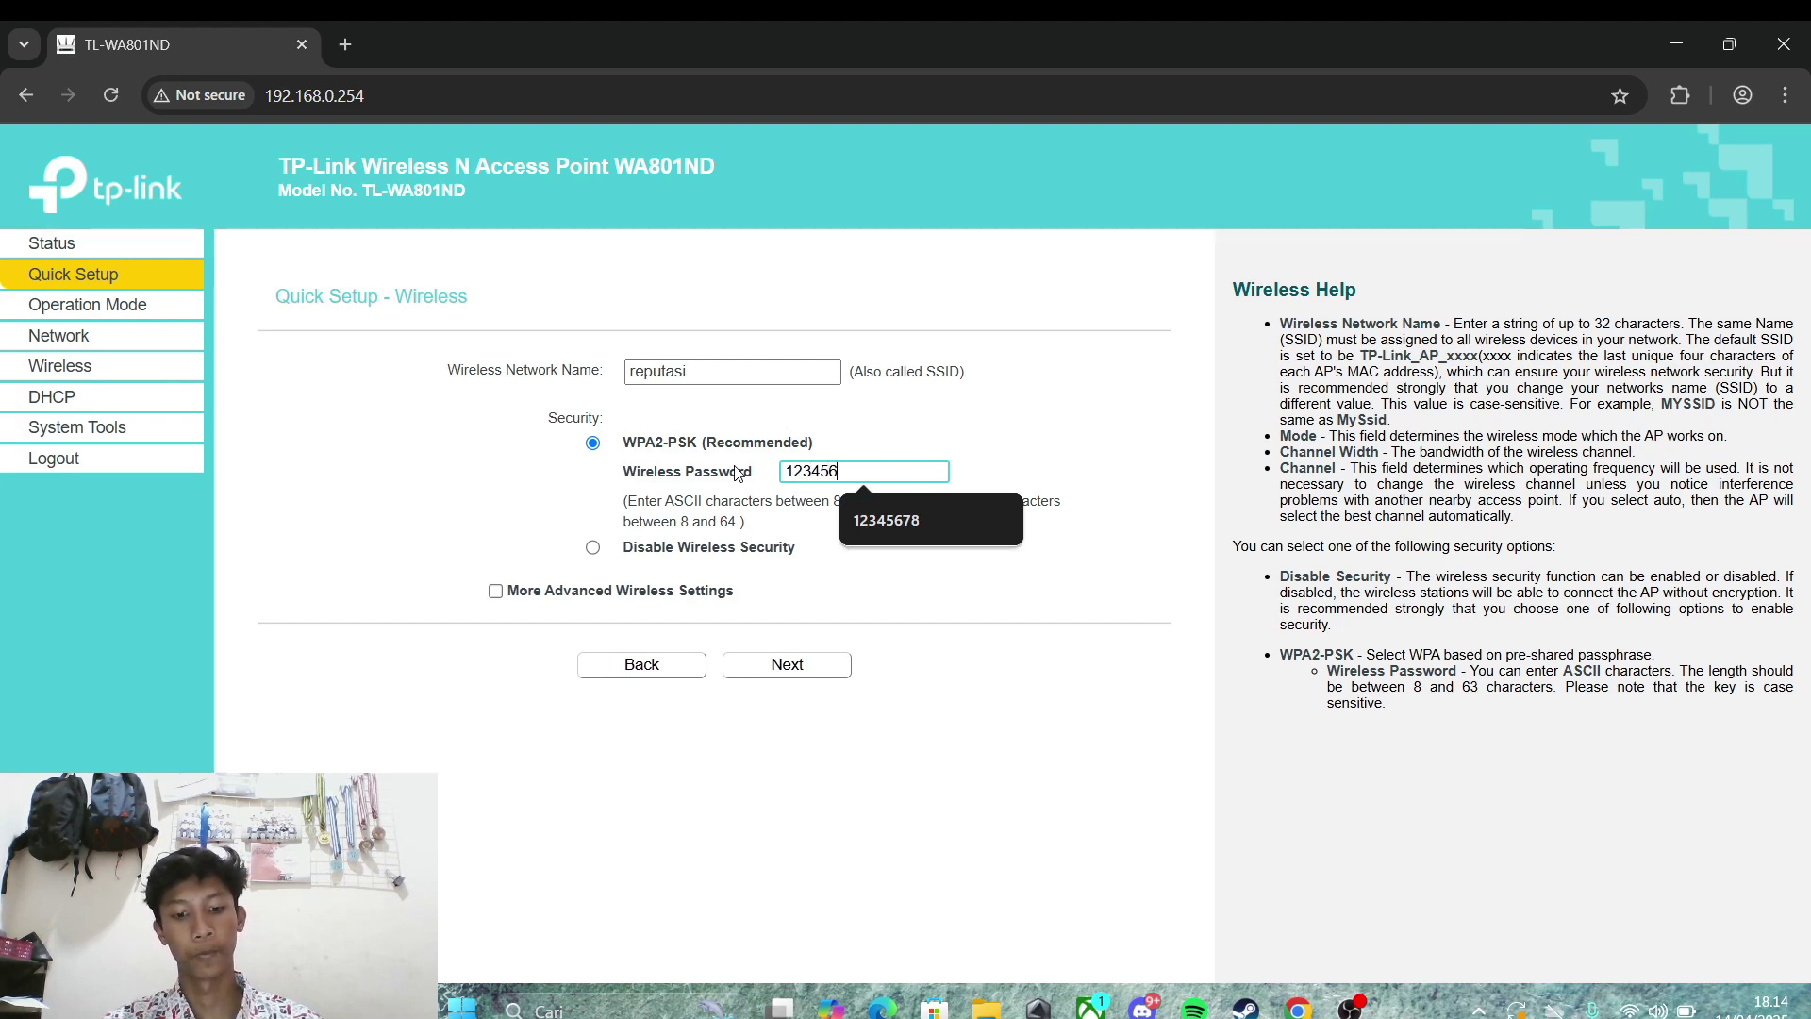
pyautogui.write('78')
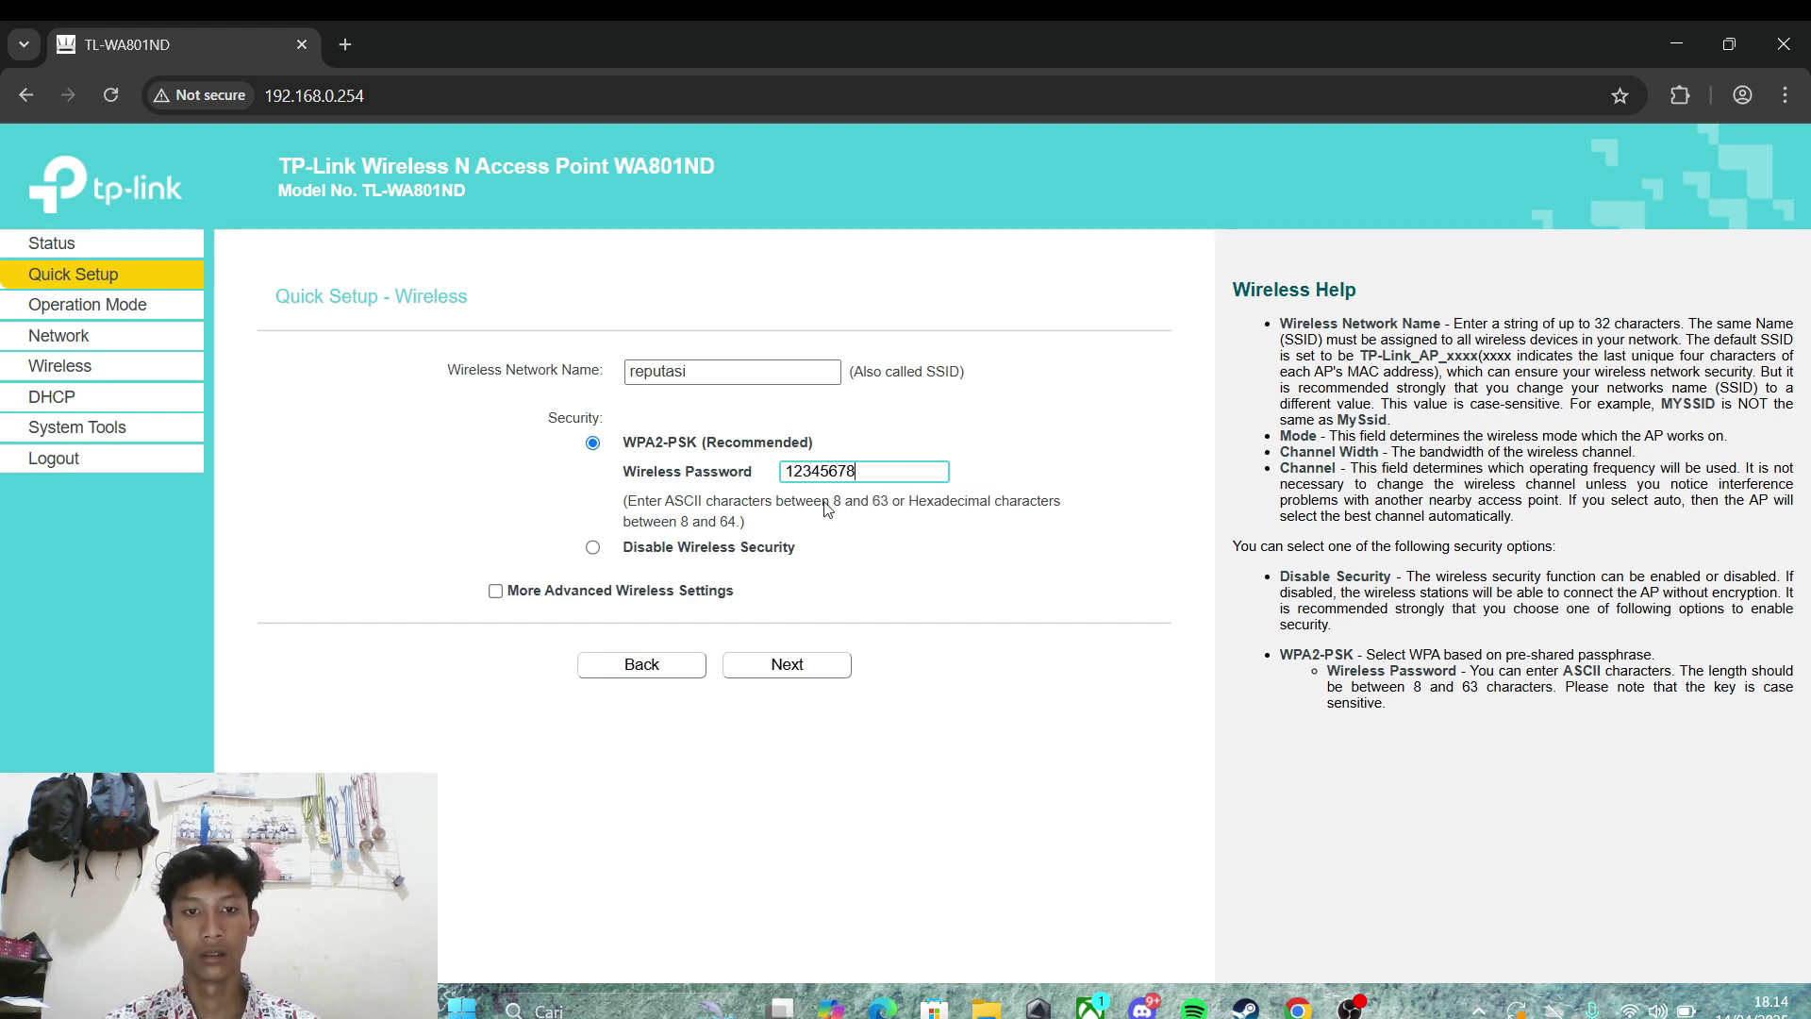
# Step: On the network setting step, check the LAN type options and the IP address 192.168.0.254
pyautogui.click(813, 671)
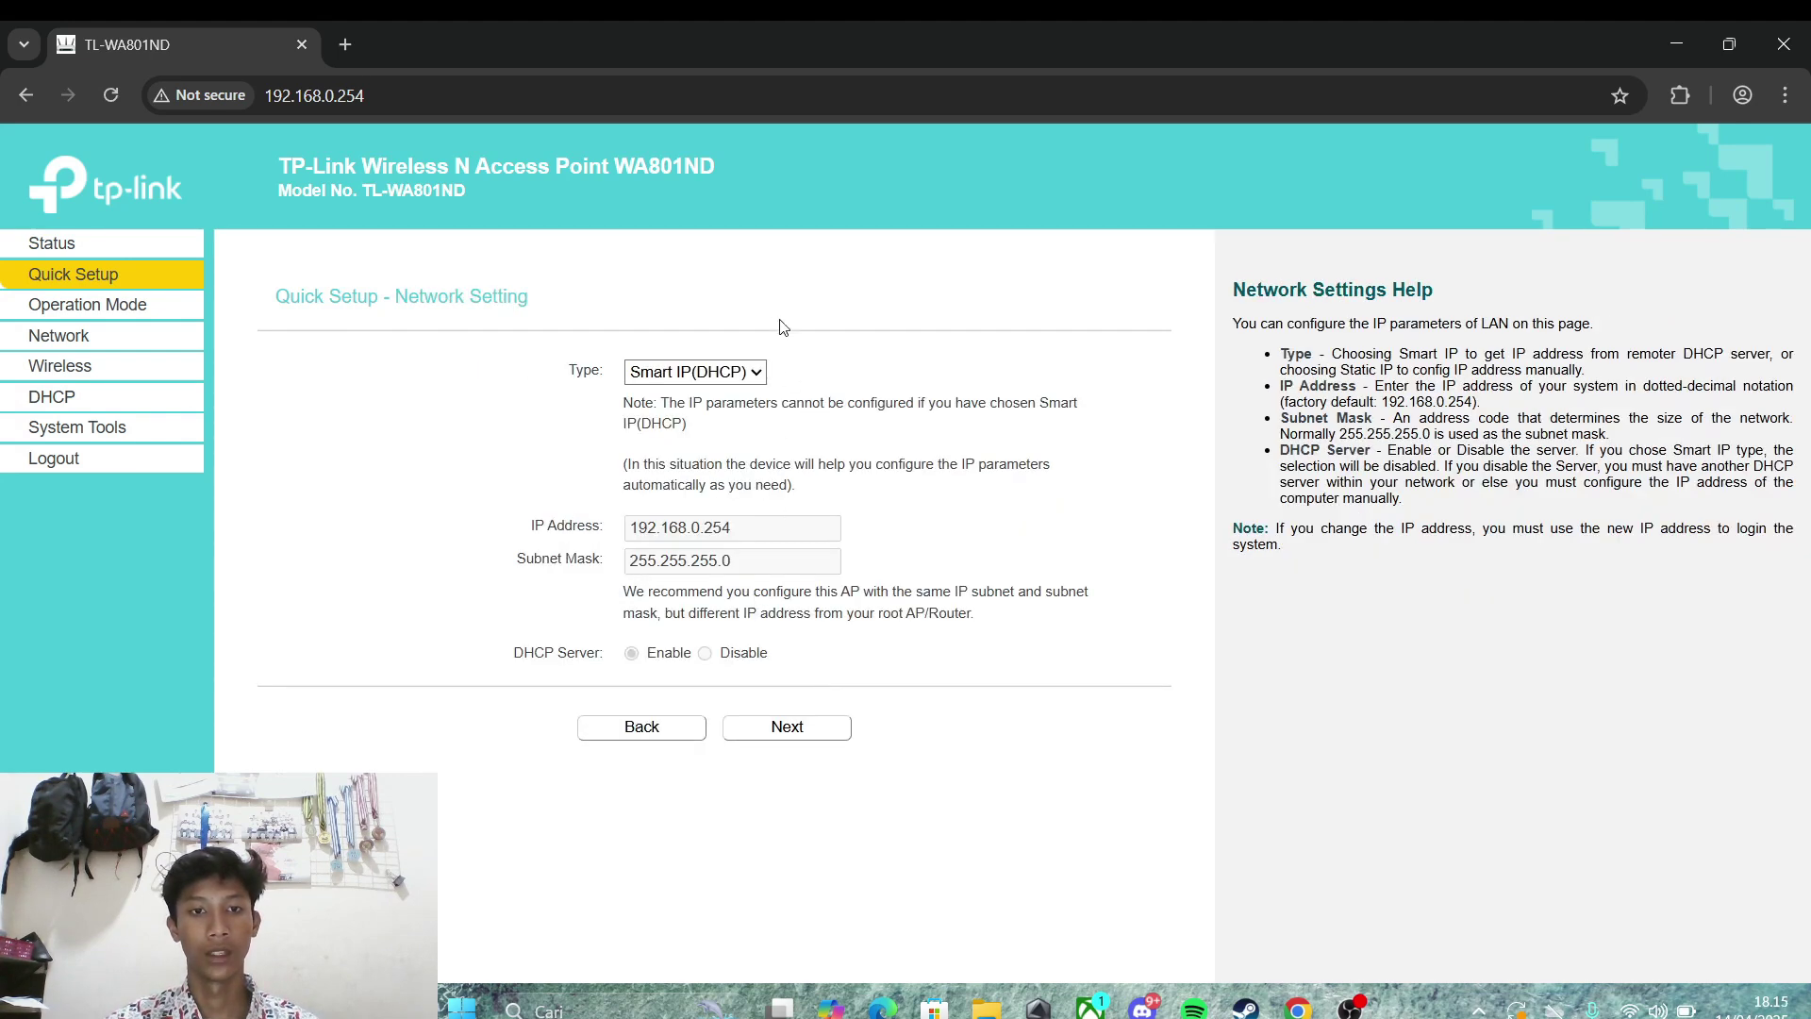
pyautogui.click(756, 373)
pyautogui.click(755, 373)
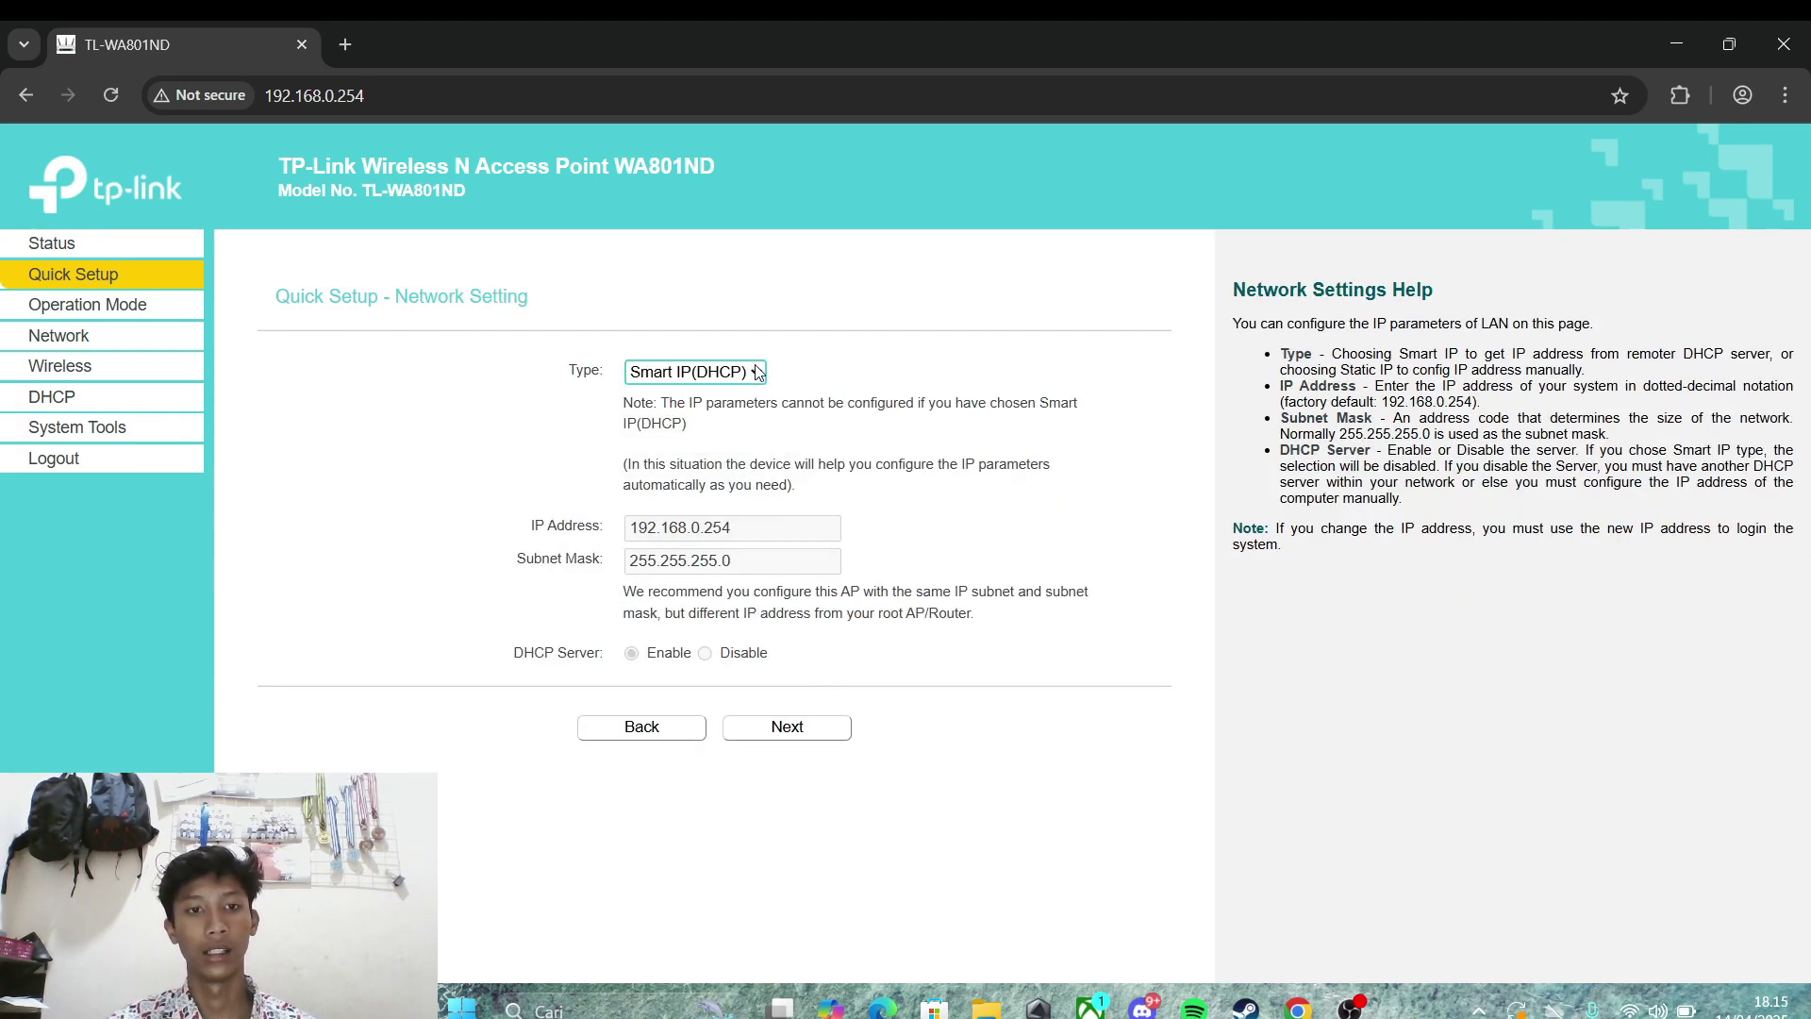
pyautogui.click(755, 372)
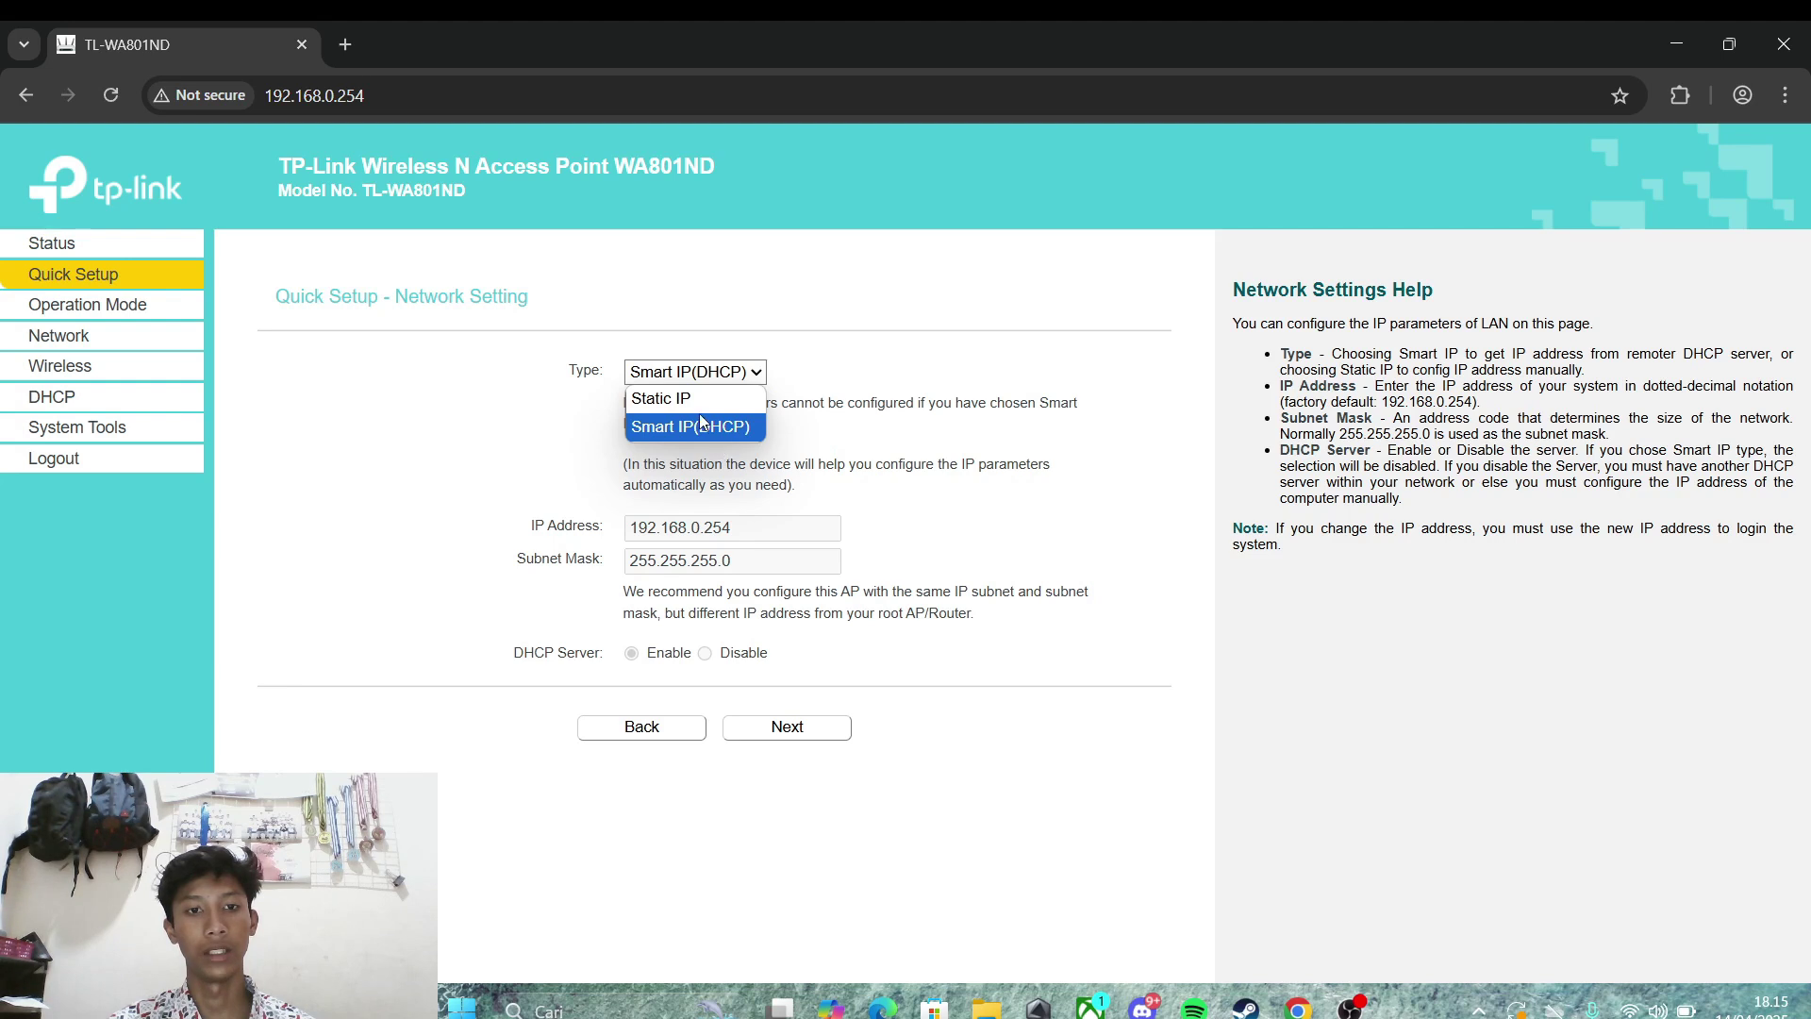
pyautogui.click(783, 352)
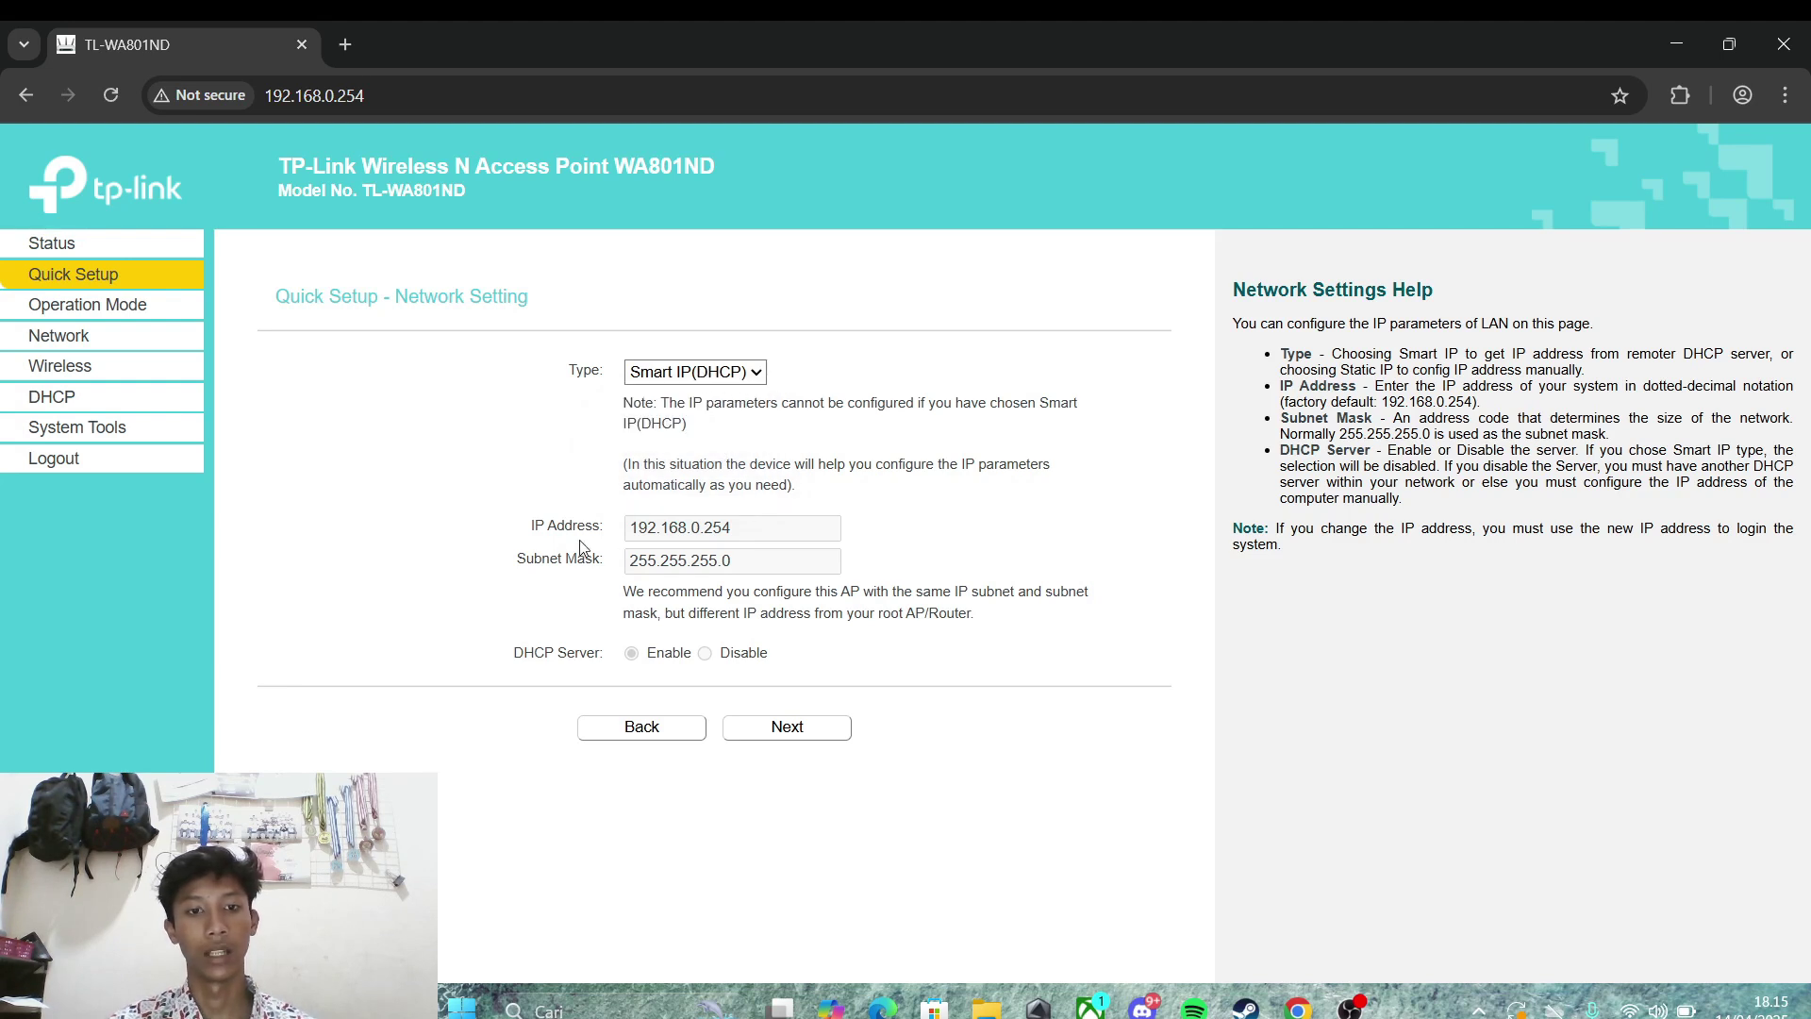
pyautogui.doubleClick(755, 525)
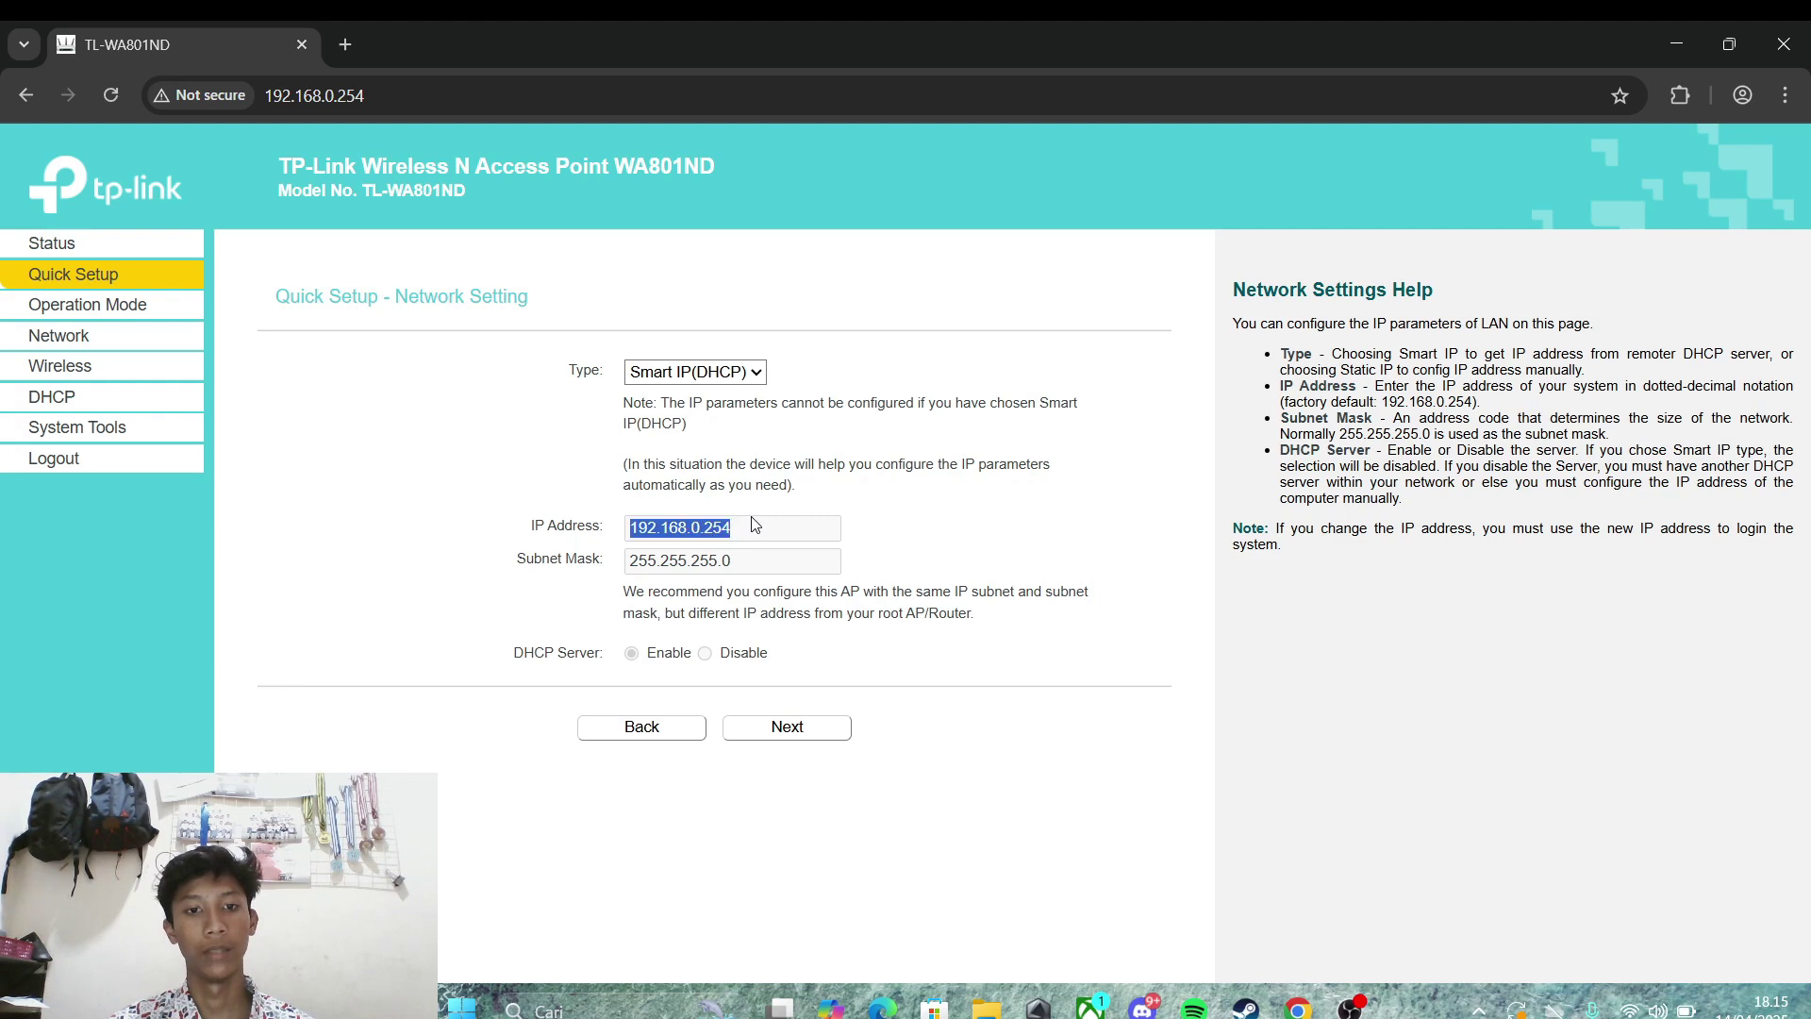
pyautogui.click(757, 526)
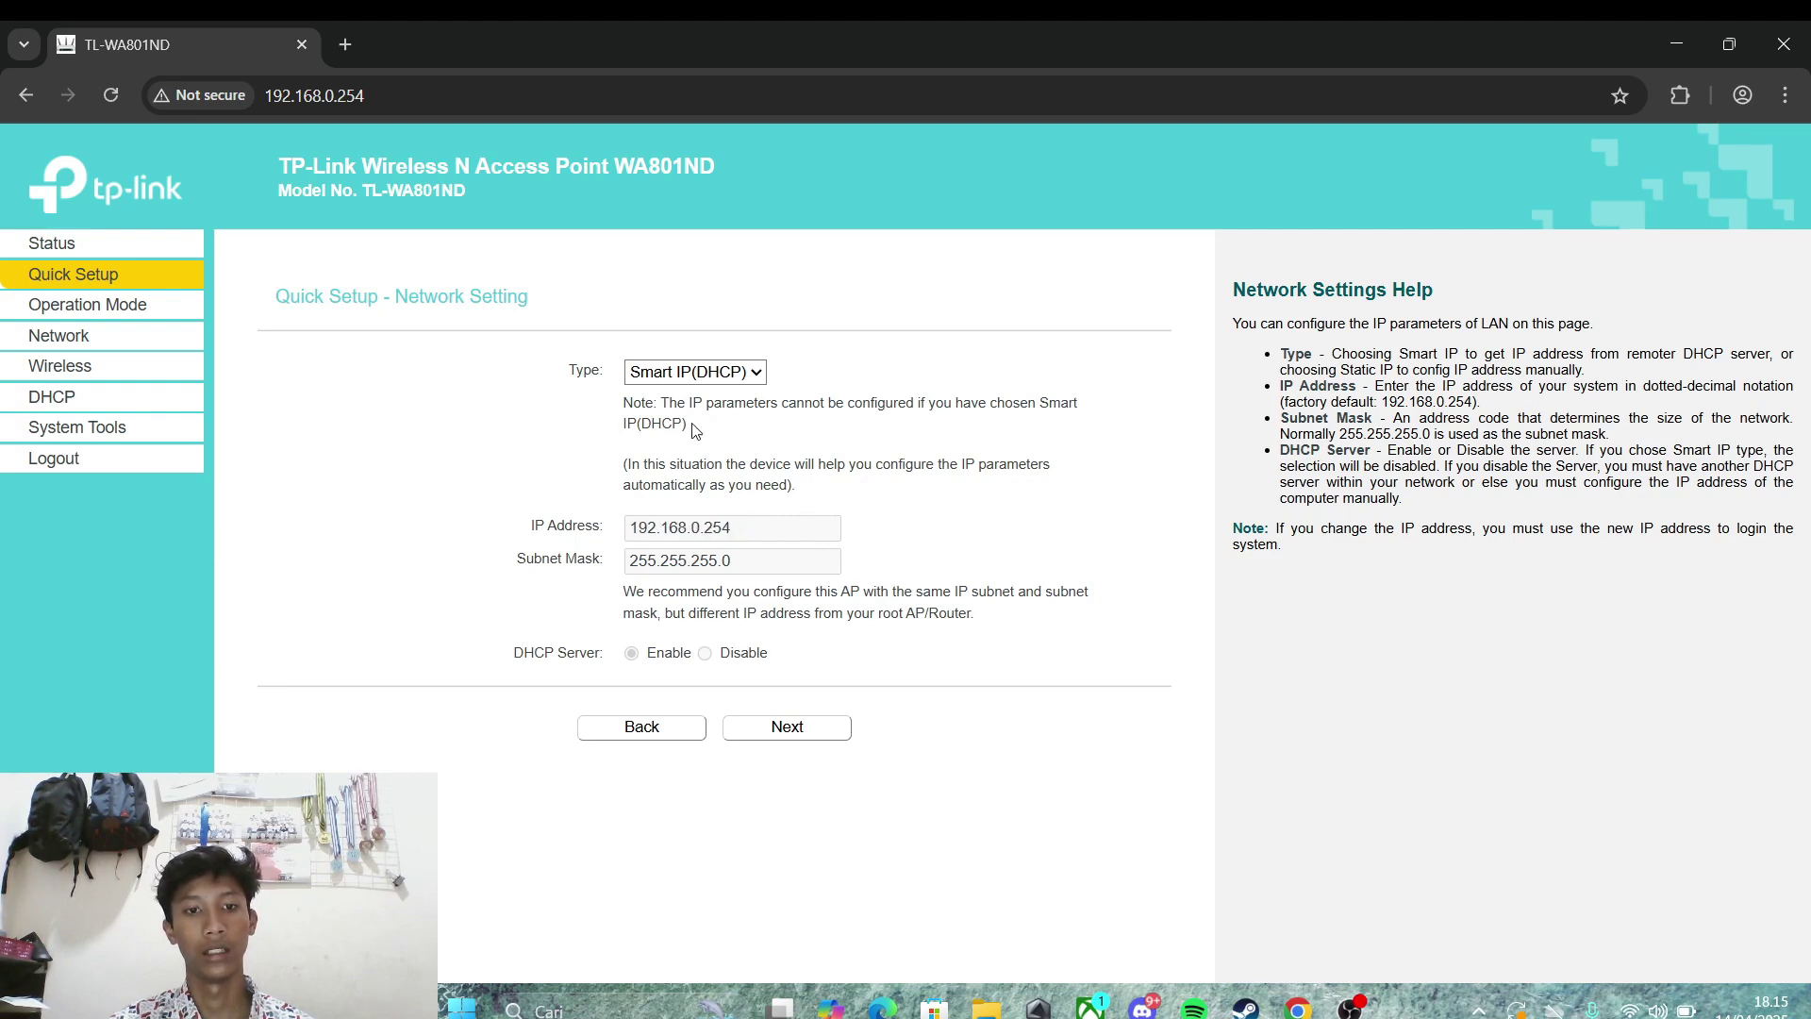
# Step: Try Static IP, then set the LAN type back to Smart IP(DHCP) and proceed to the review summary
pyautogui.click(690, 381)
pyautogui.click(688, 394)
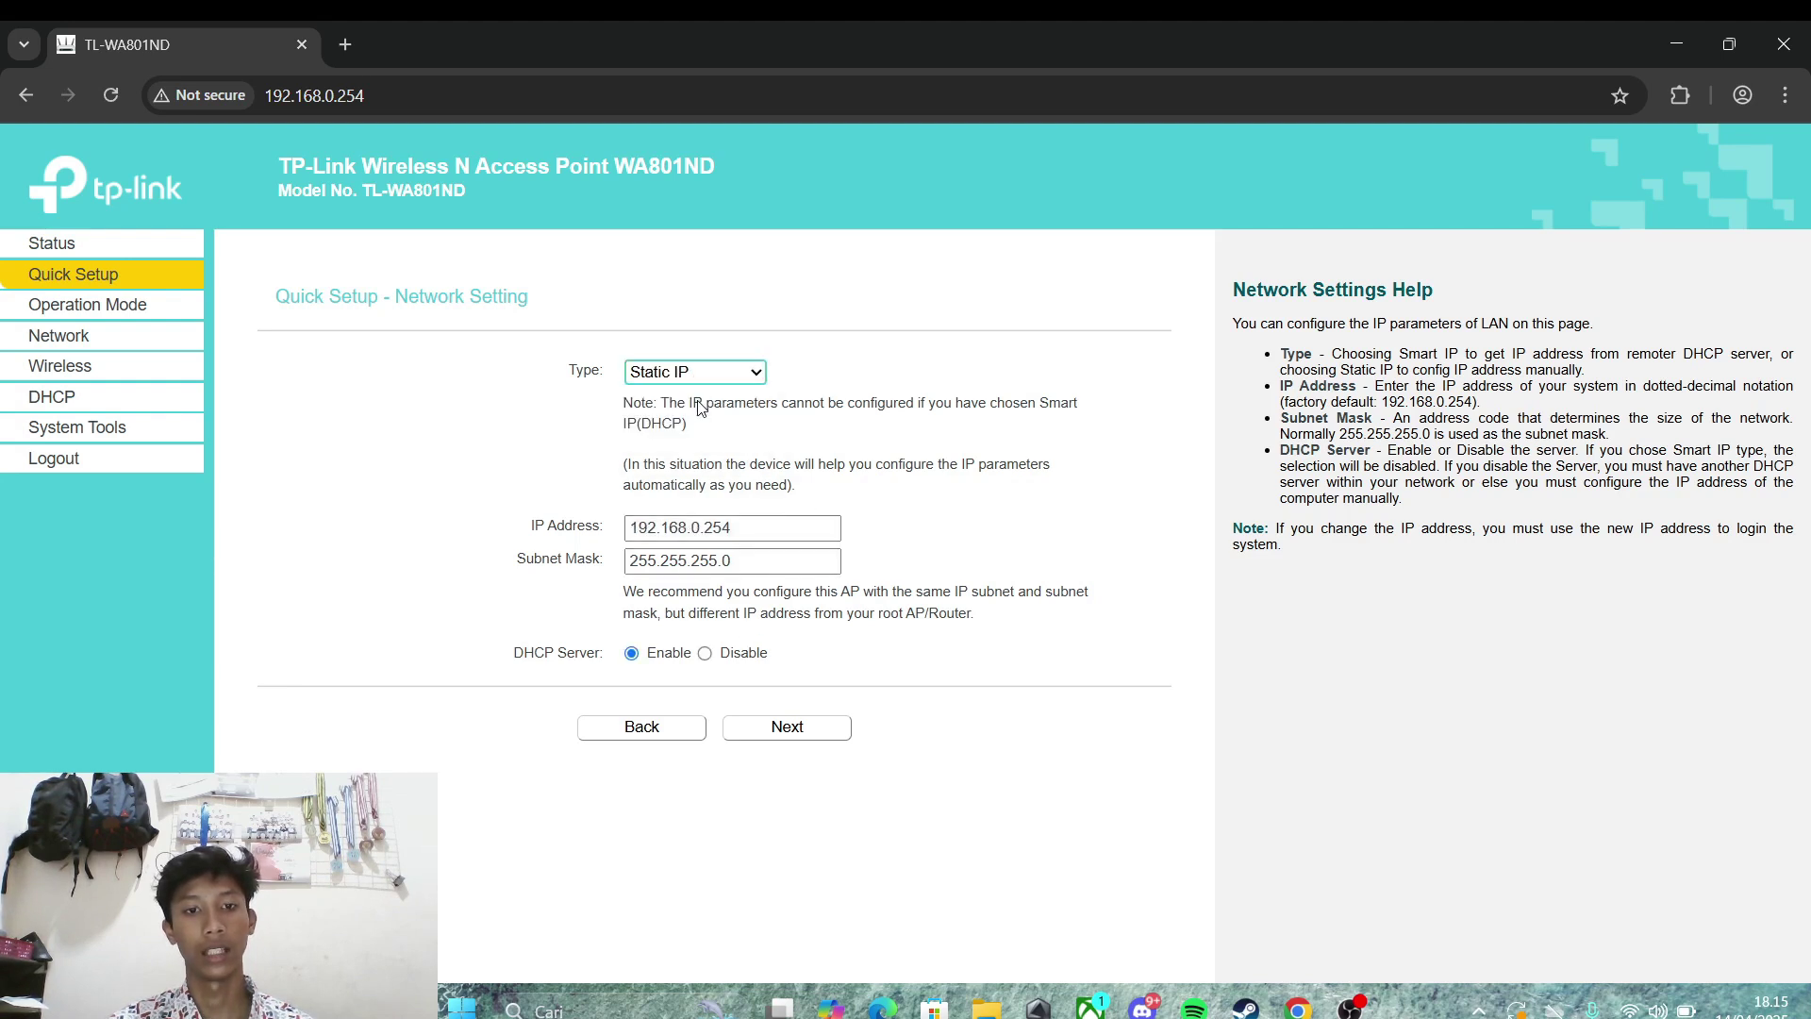
pyautogui.moveTo(759, 528); pyautogui.dragTo(573, 569)
pyautogui.moveTo(777, 561); pyautogui.dragTo(451, 593)
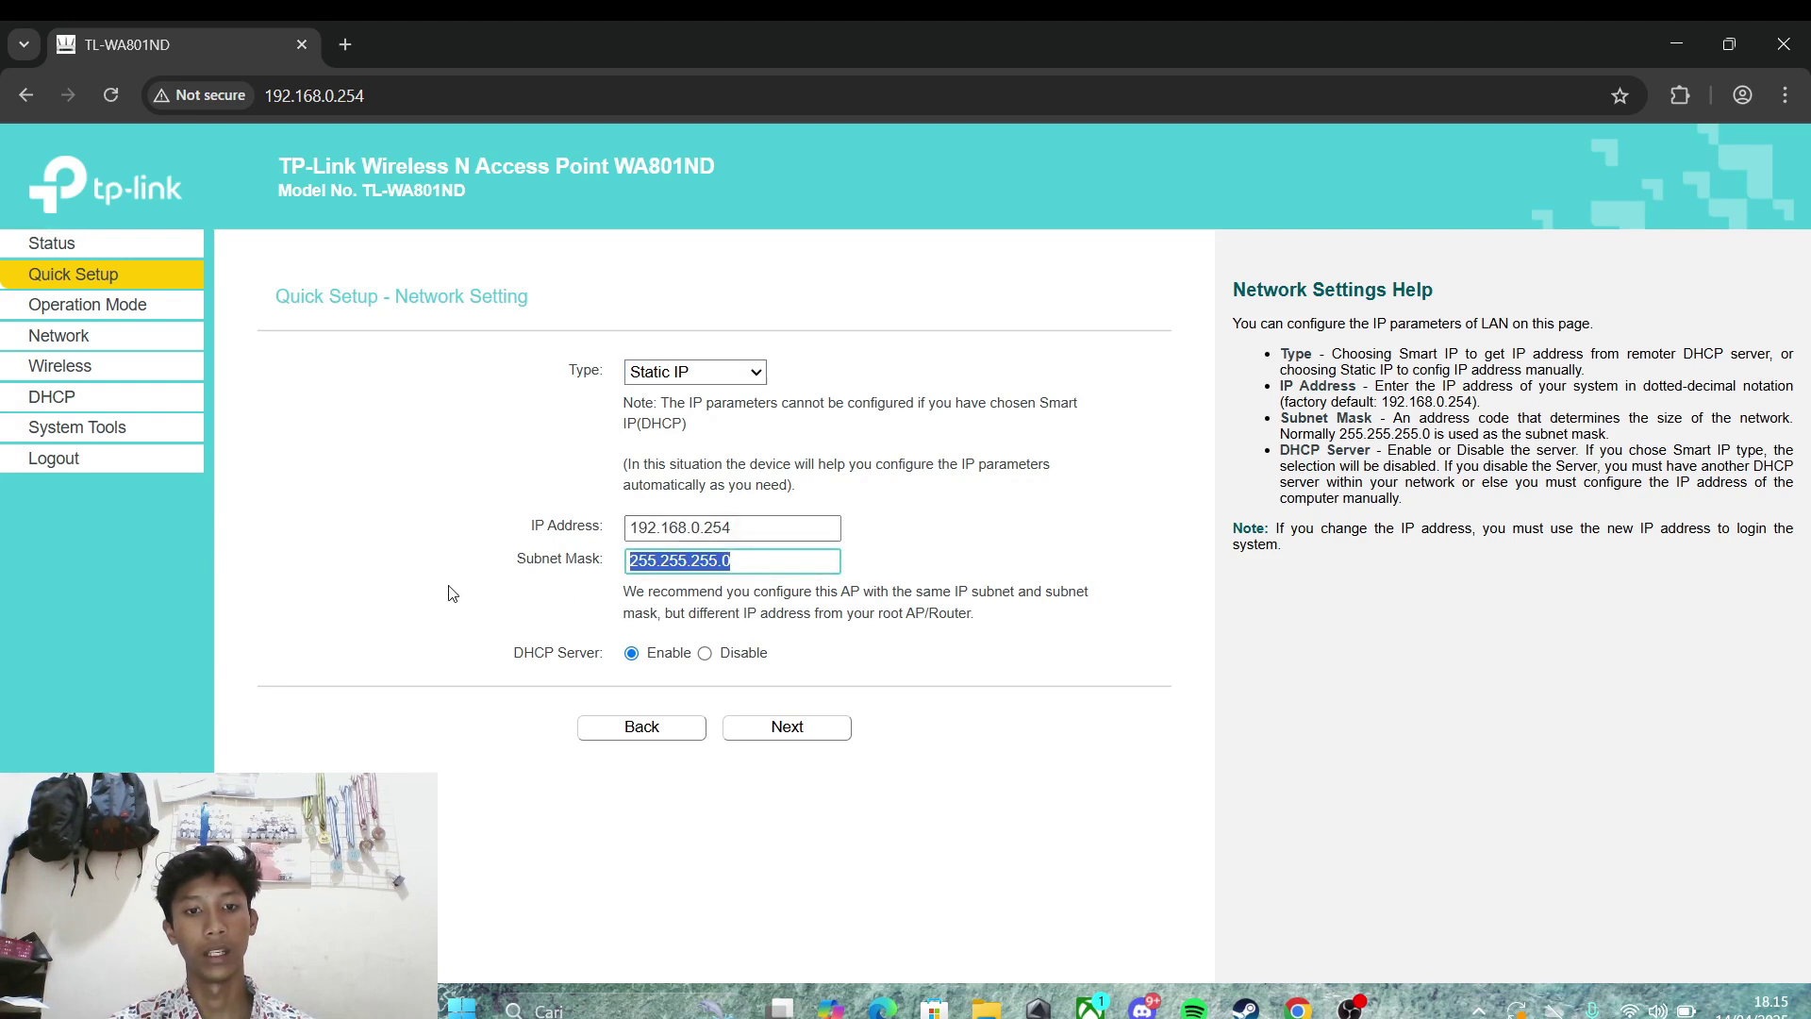
pyautogui.click(754, 373)
pyautogui.click(752, 430)
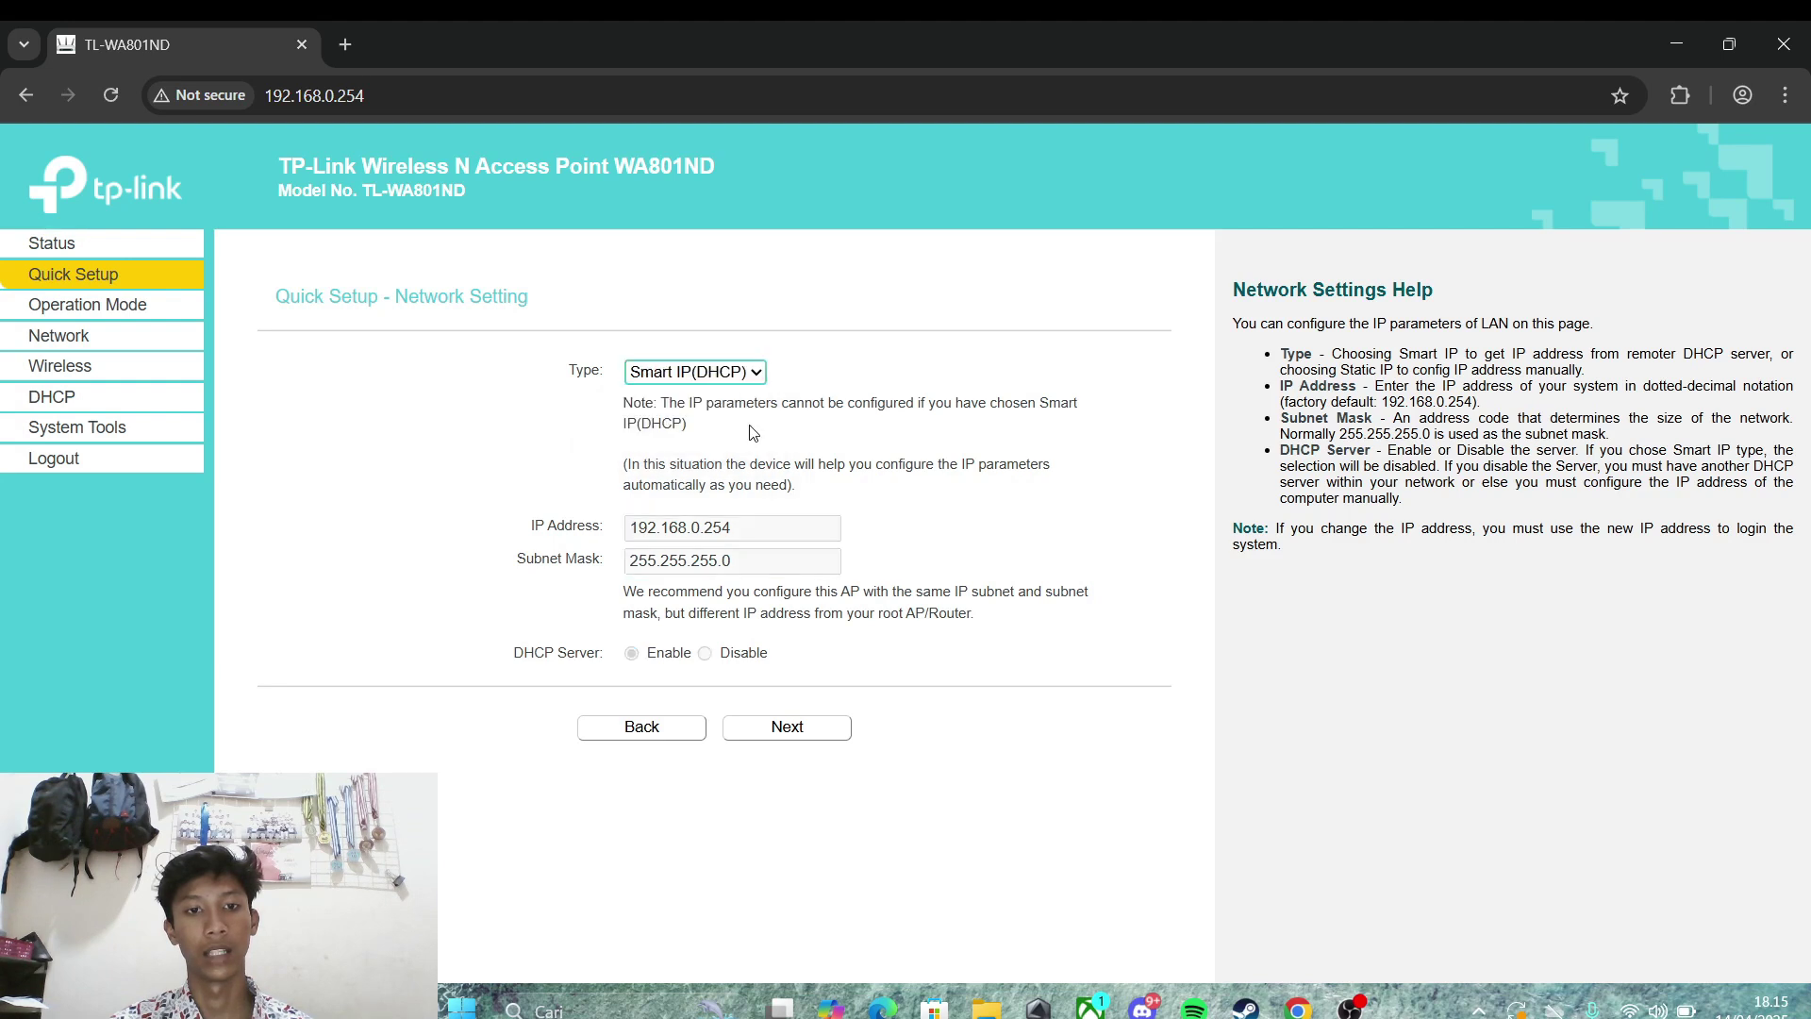
pyautogui.click(819, 746)
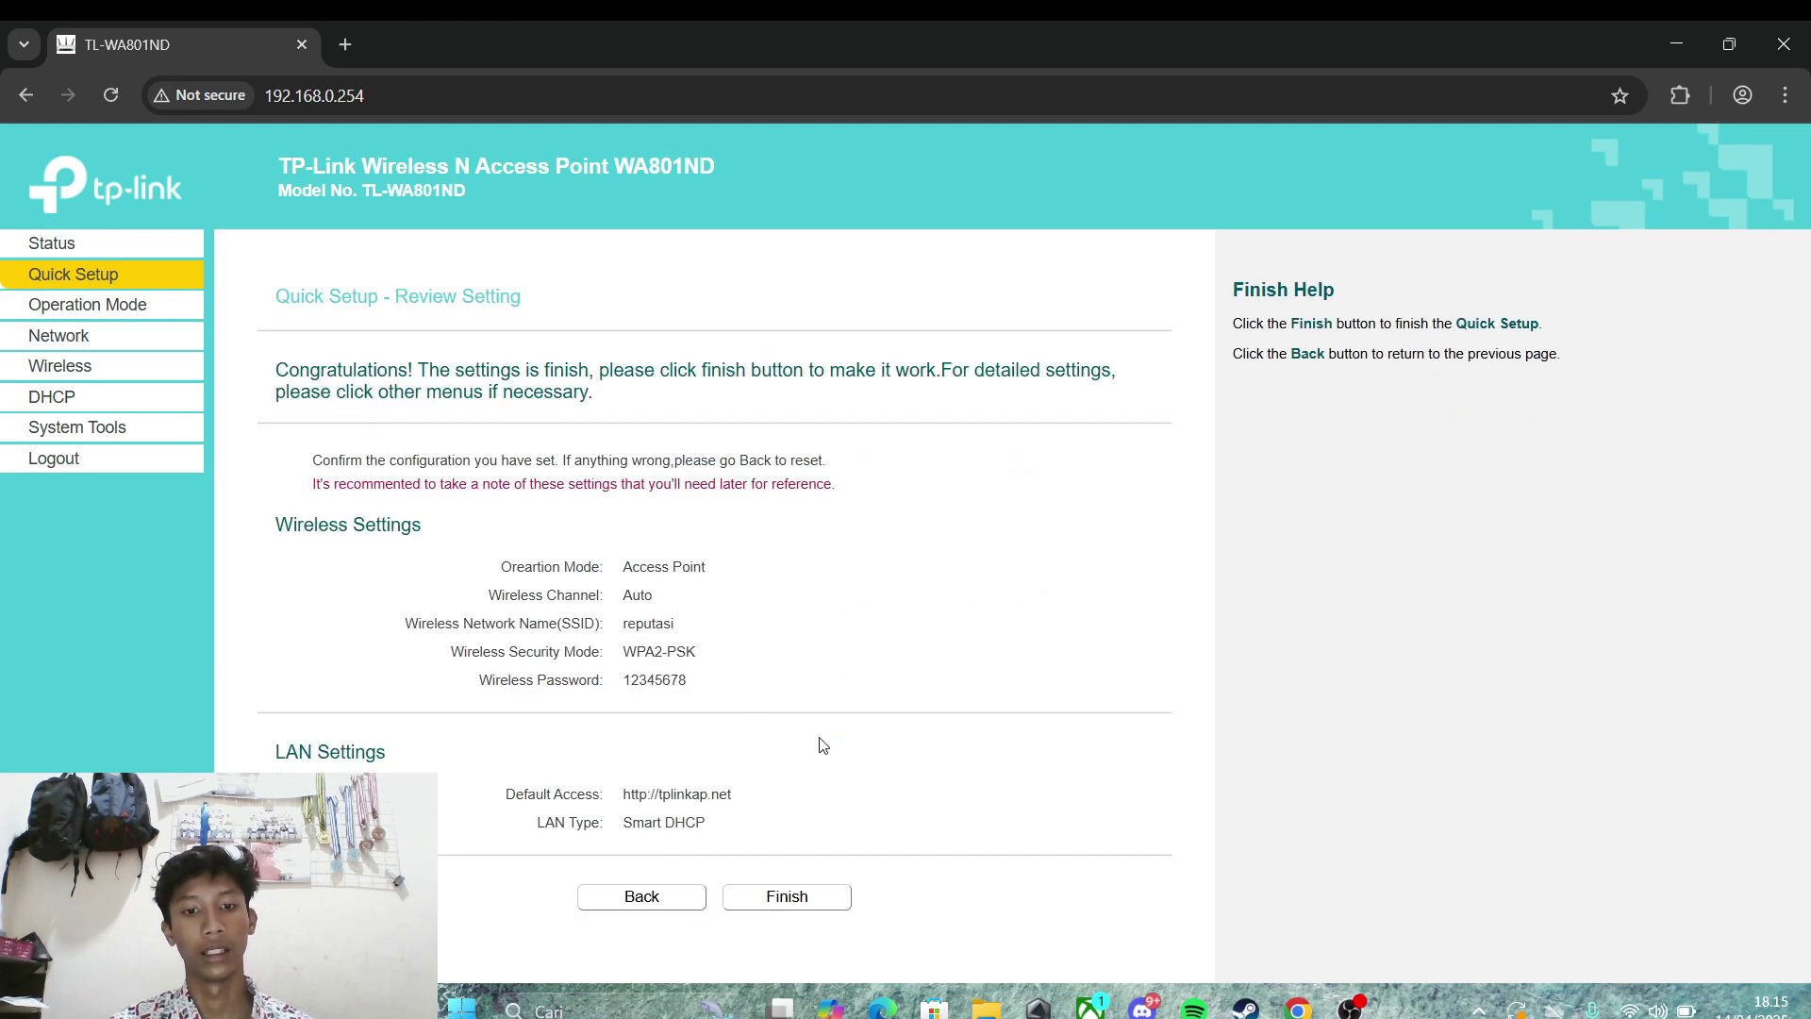
pyautogui.click(814, 911)
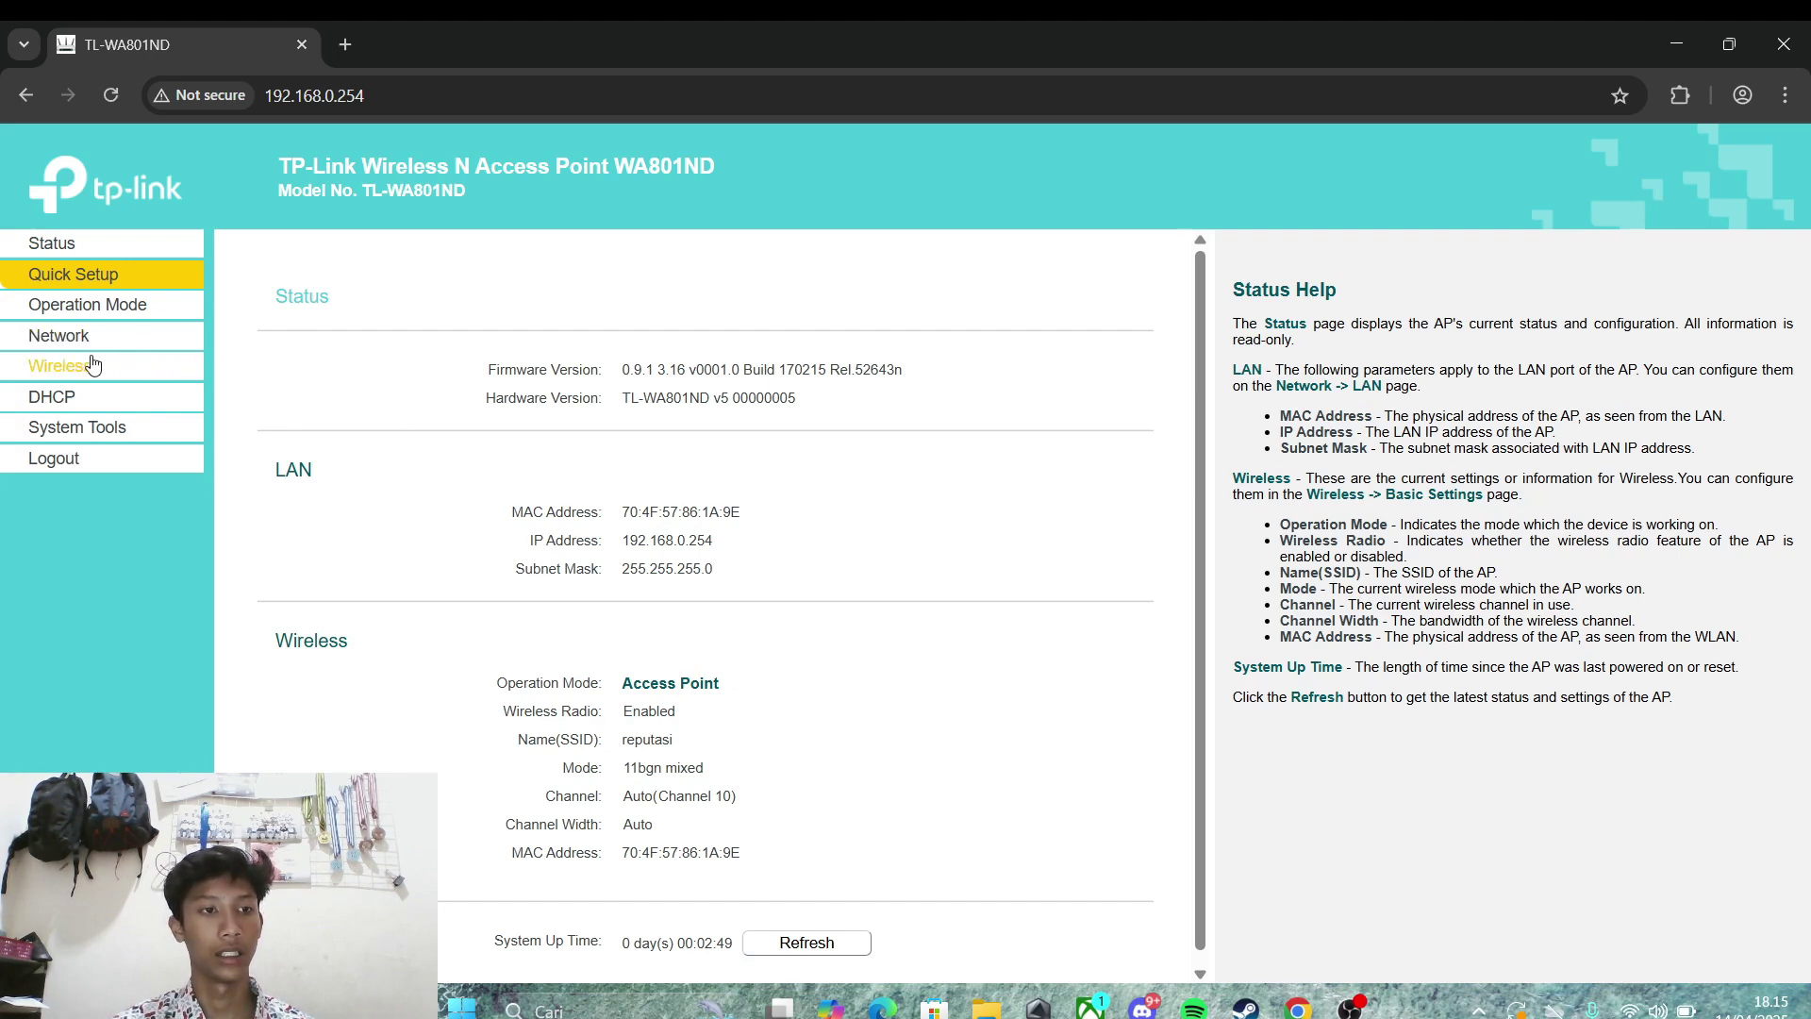
pyautogui.click(68, 399)
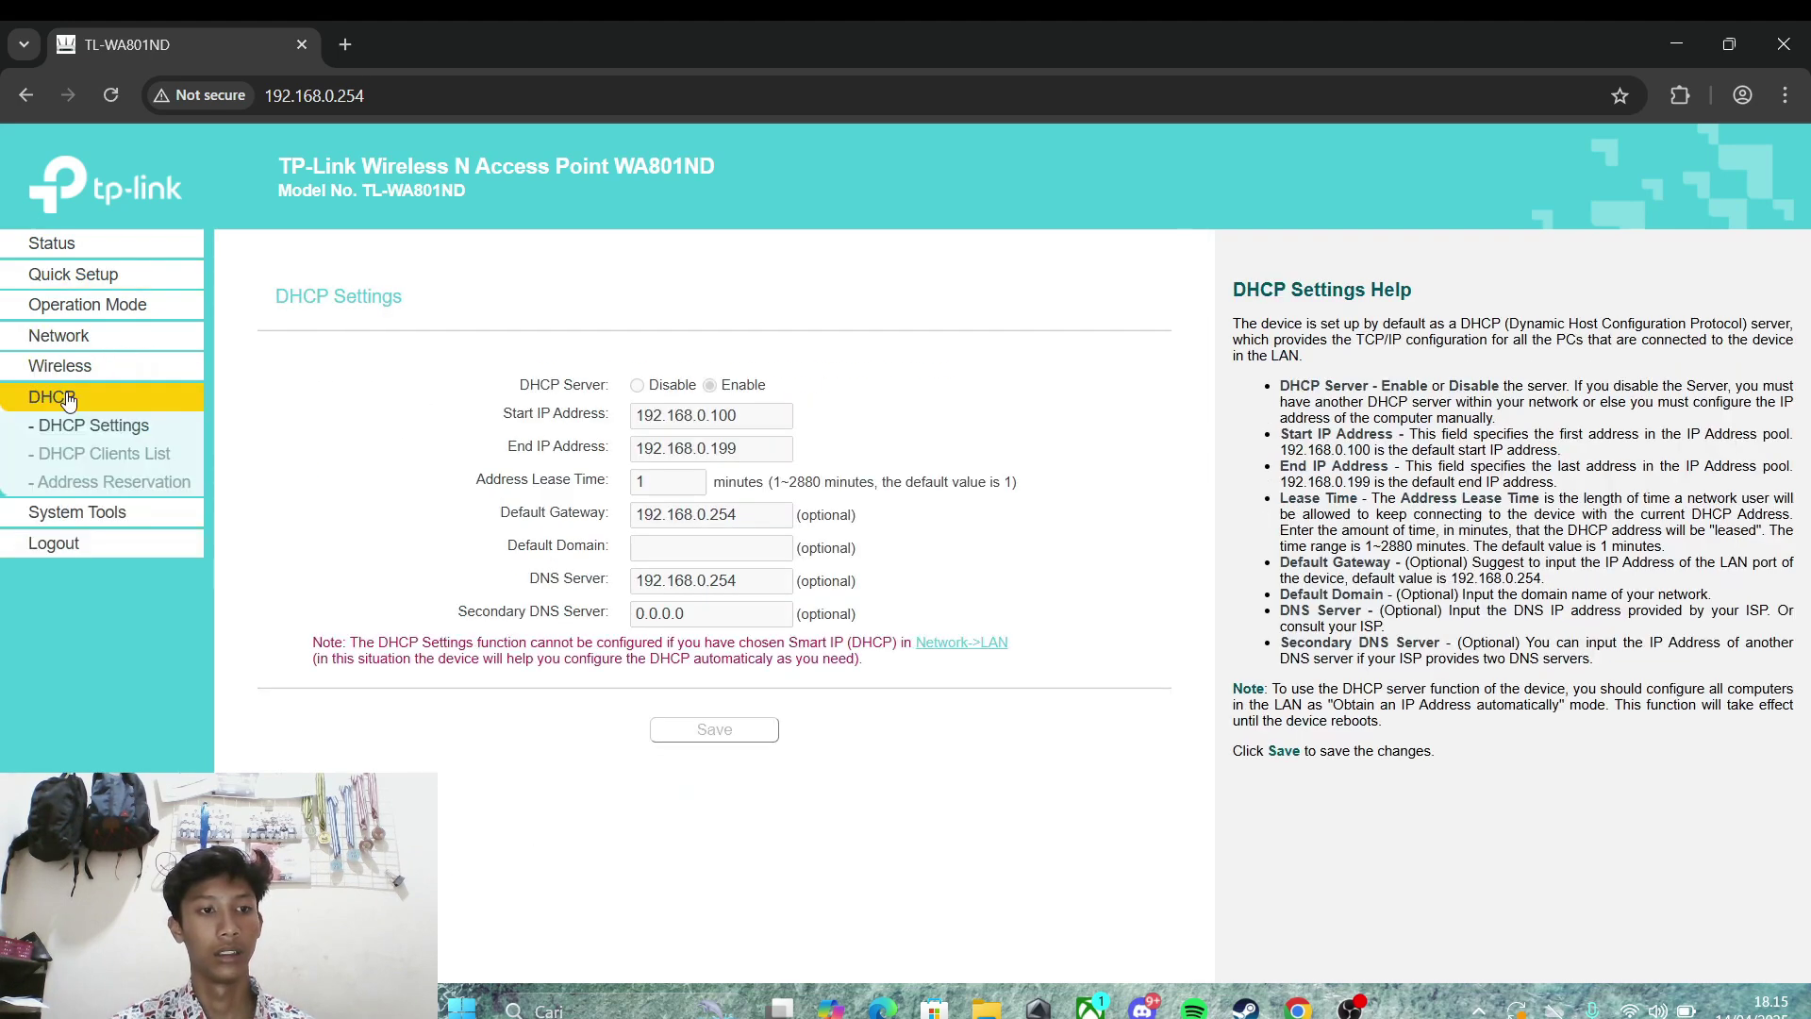
pyautogui.click(111, 456)
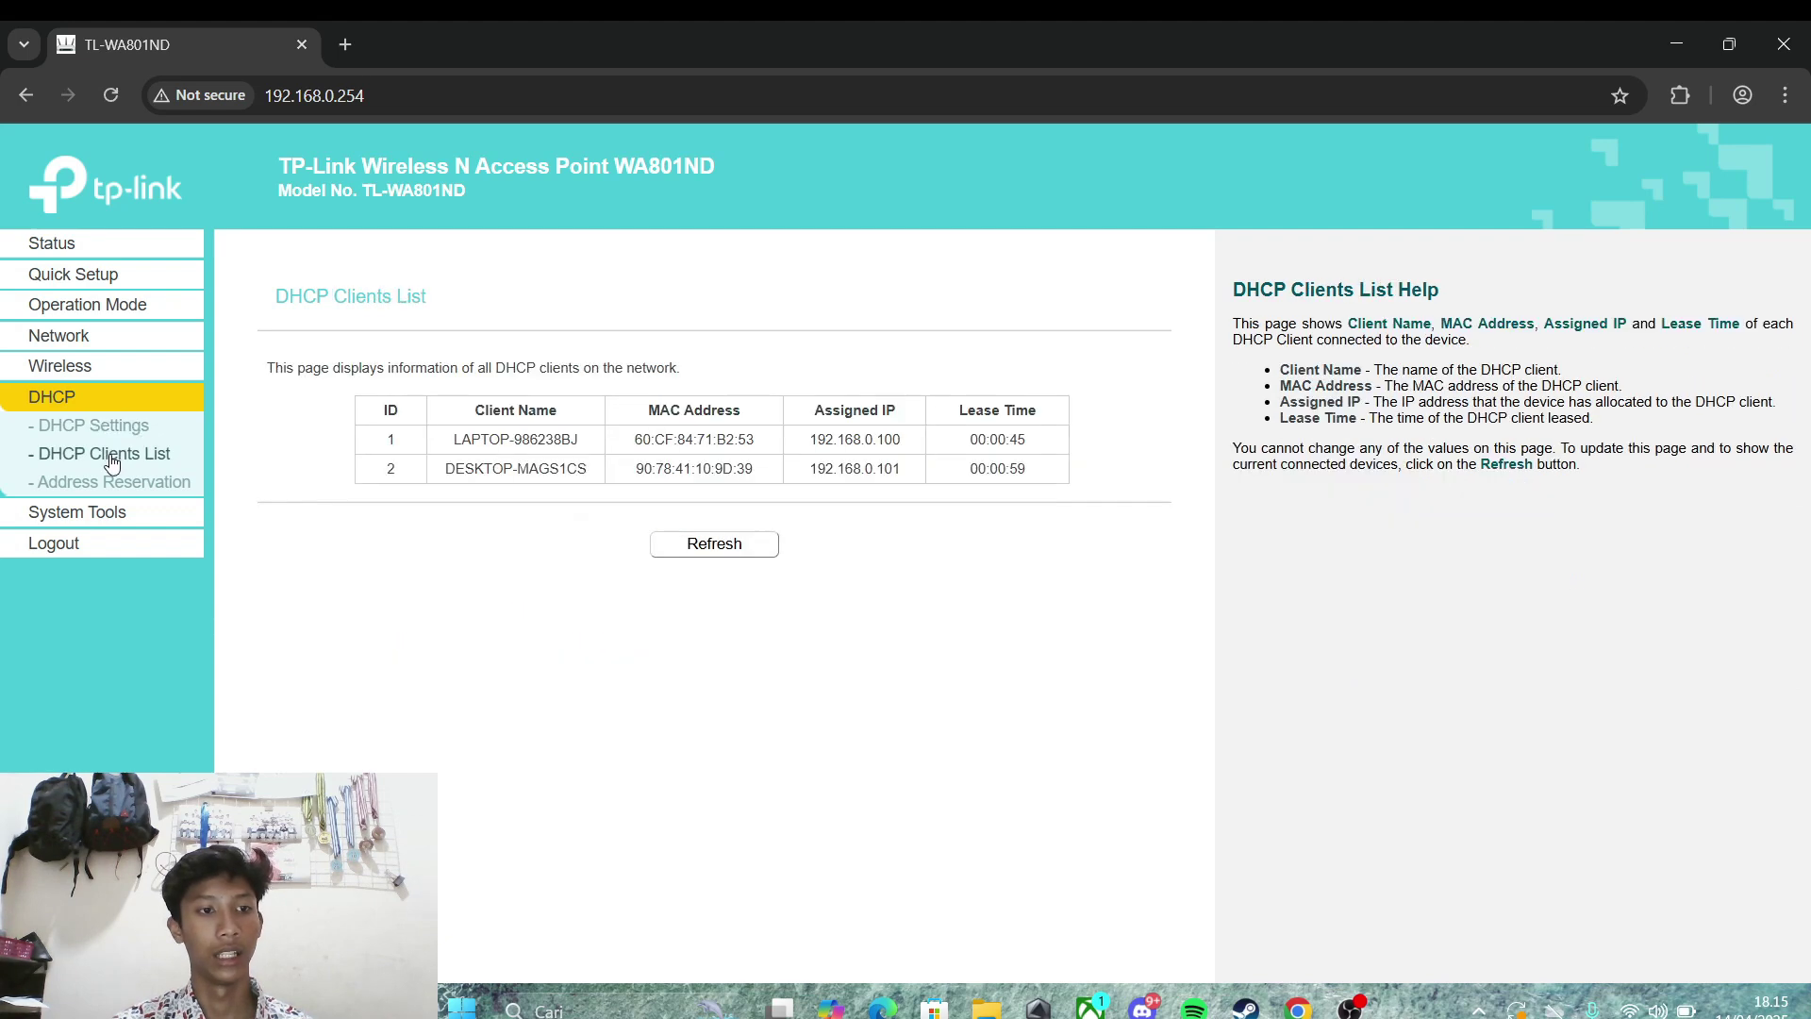
pyautogui.click(726, 549)
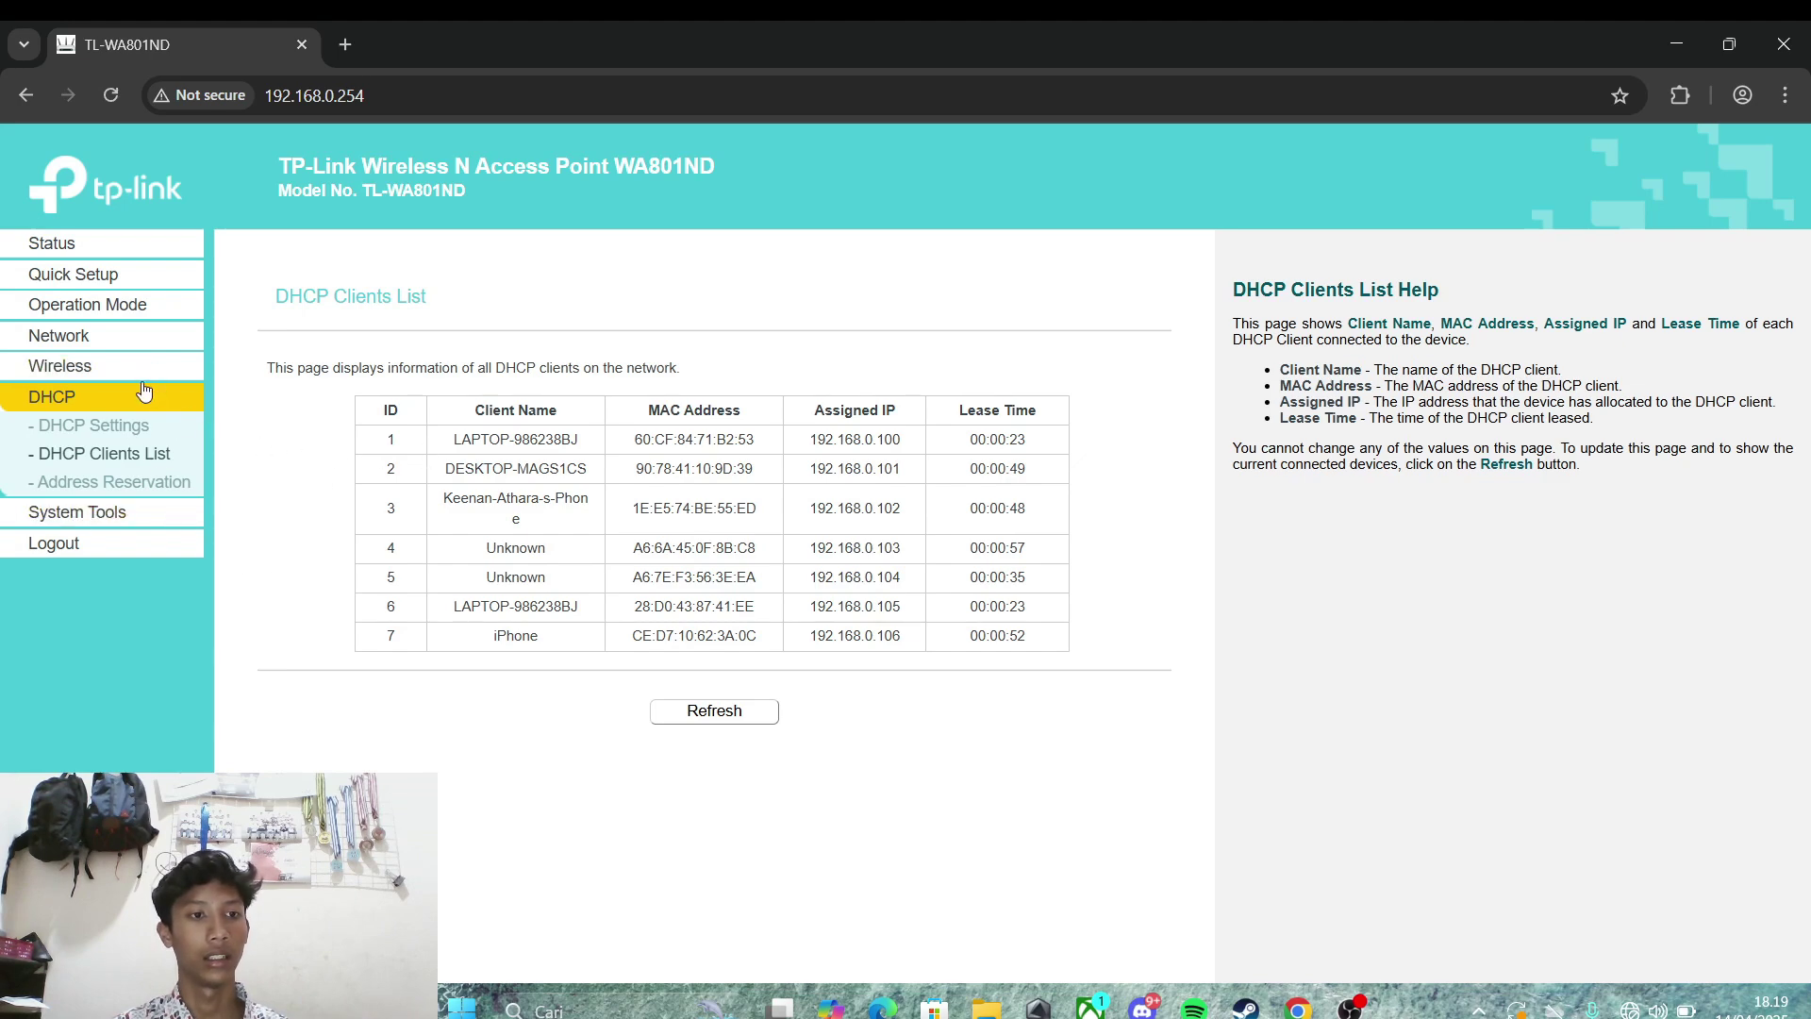
# Step: Set Wireless MAC Filtering to allow only the stations in the list
pyautogui.click(100, 369)
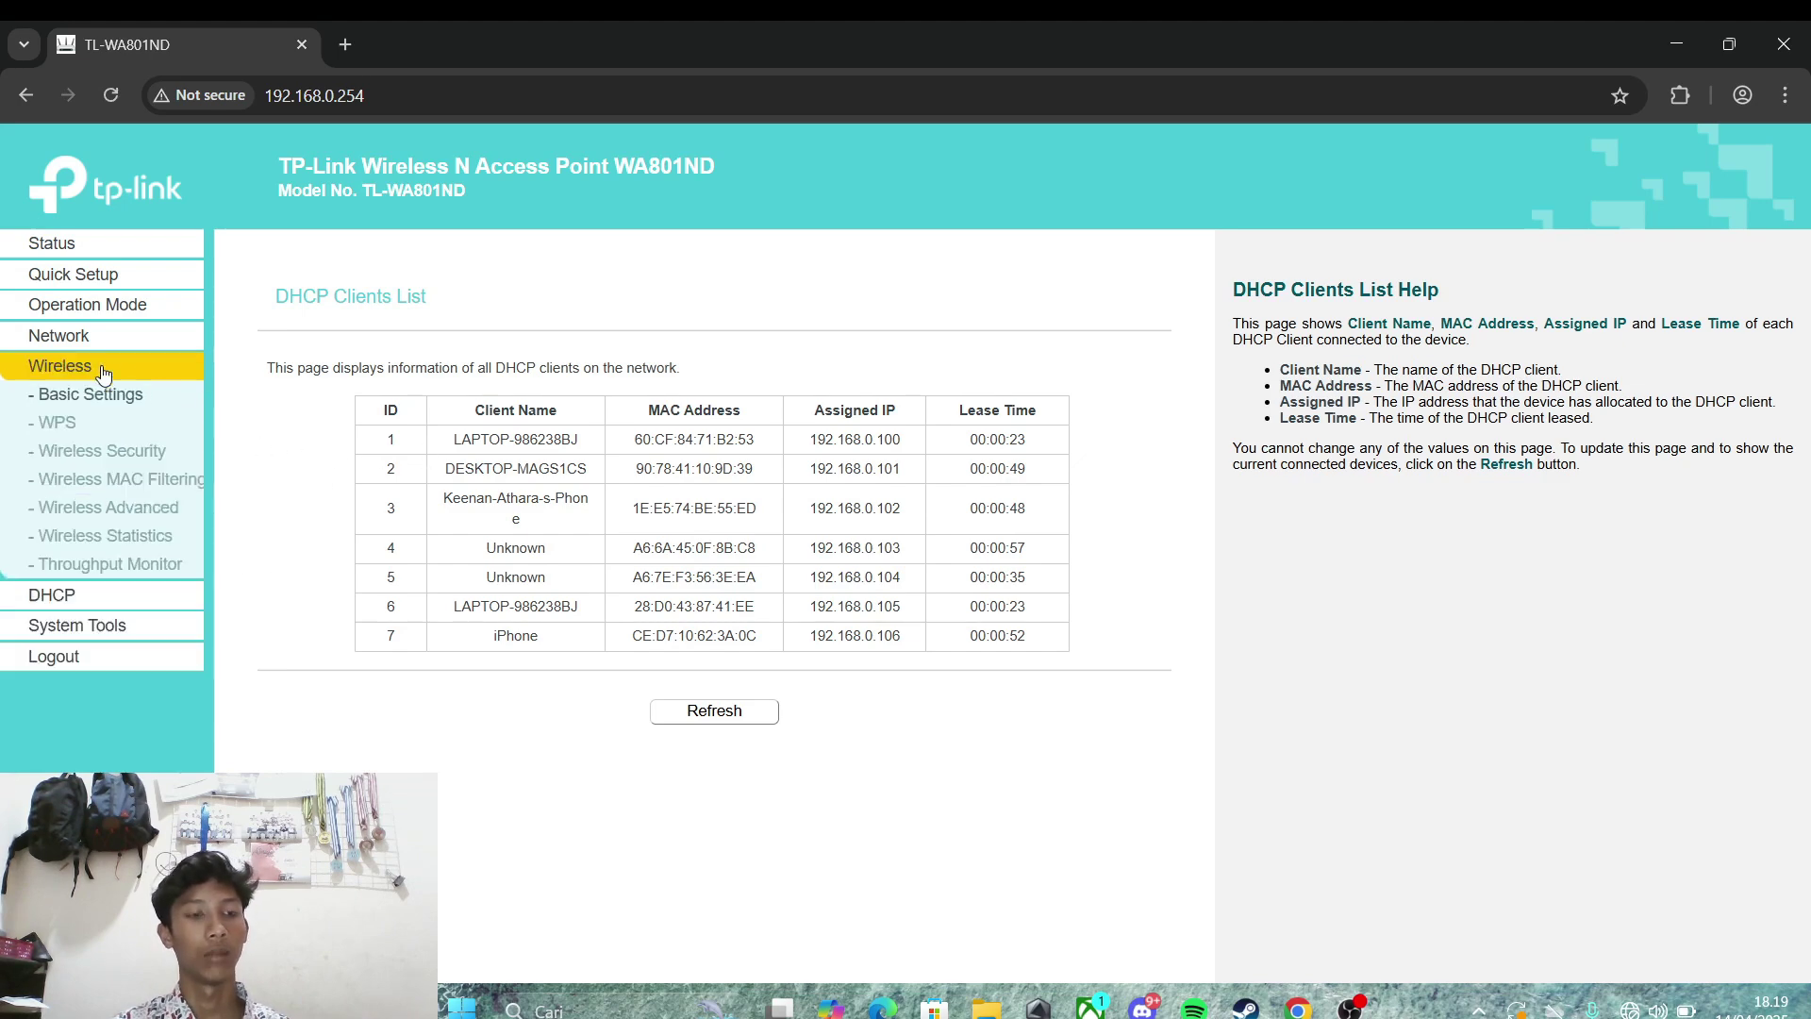
pyautogui.click(118, 483)
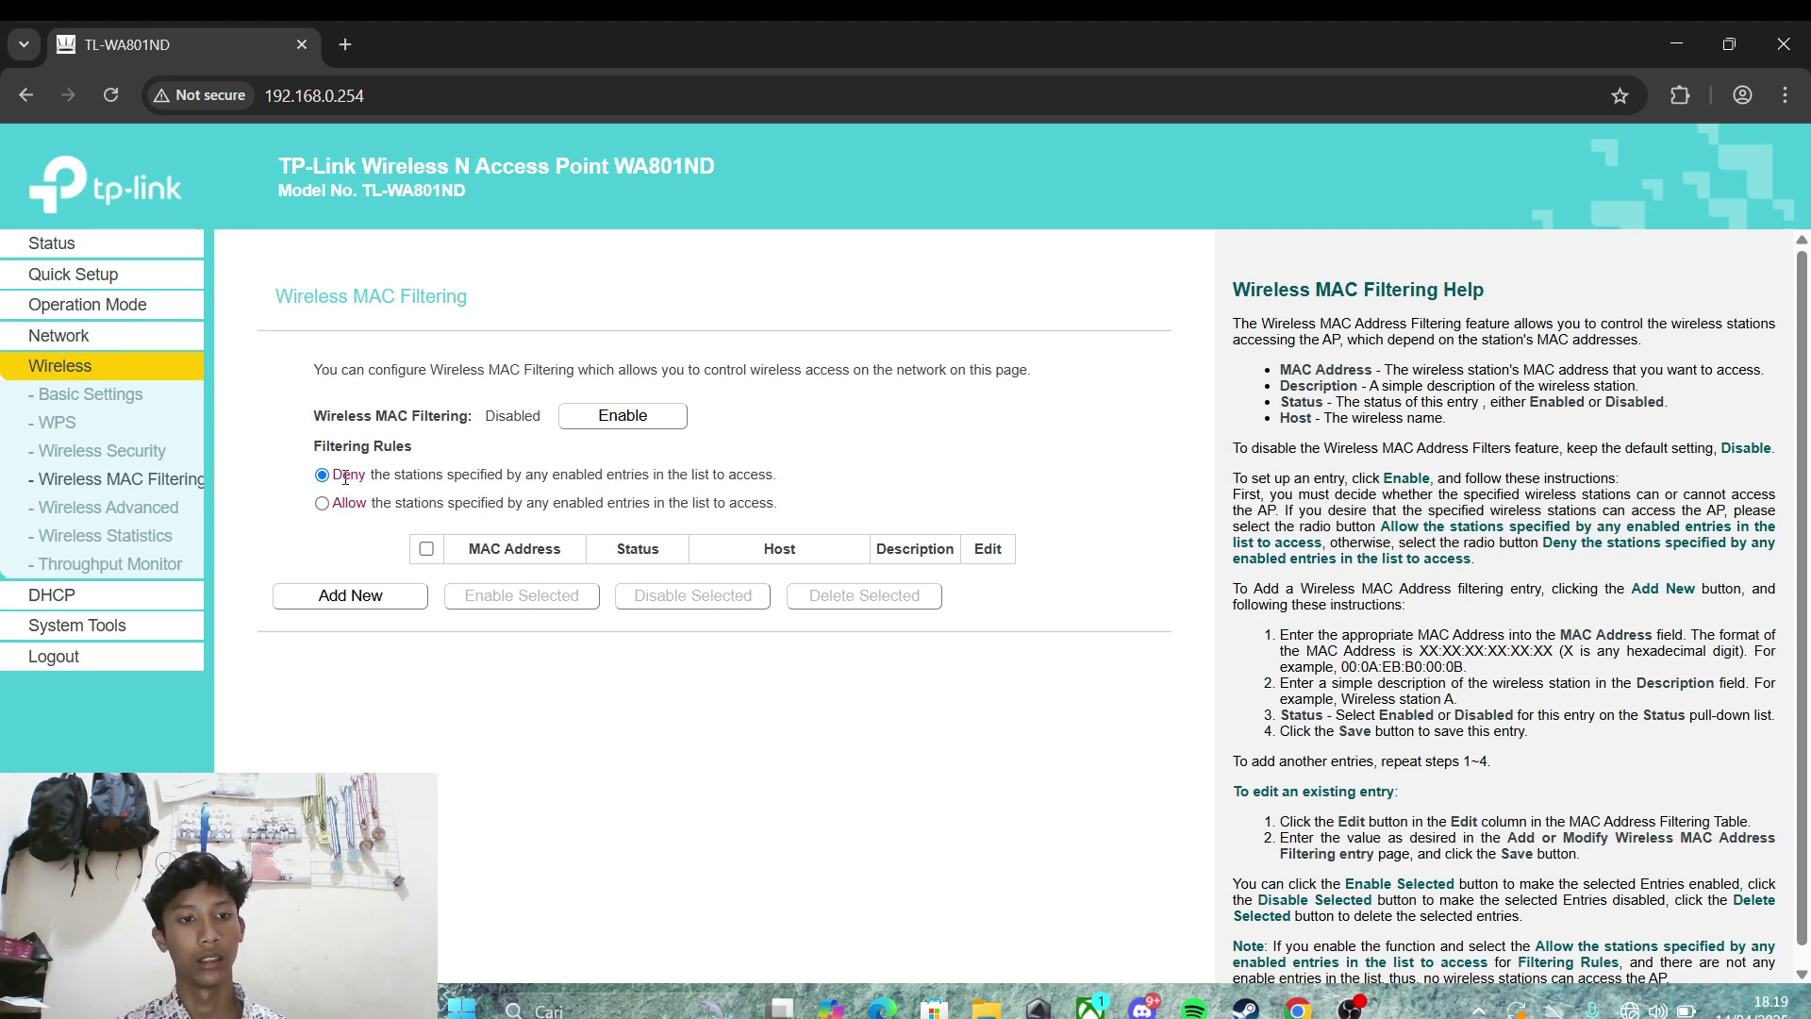
pyautogui.click(321, 503)
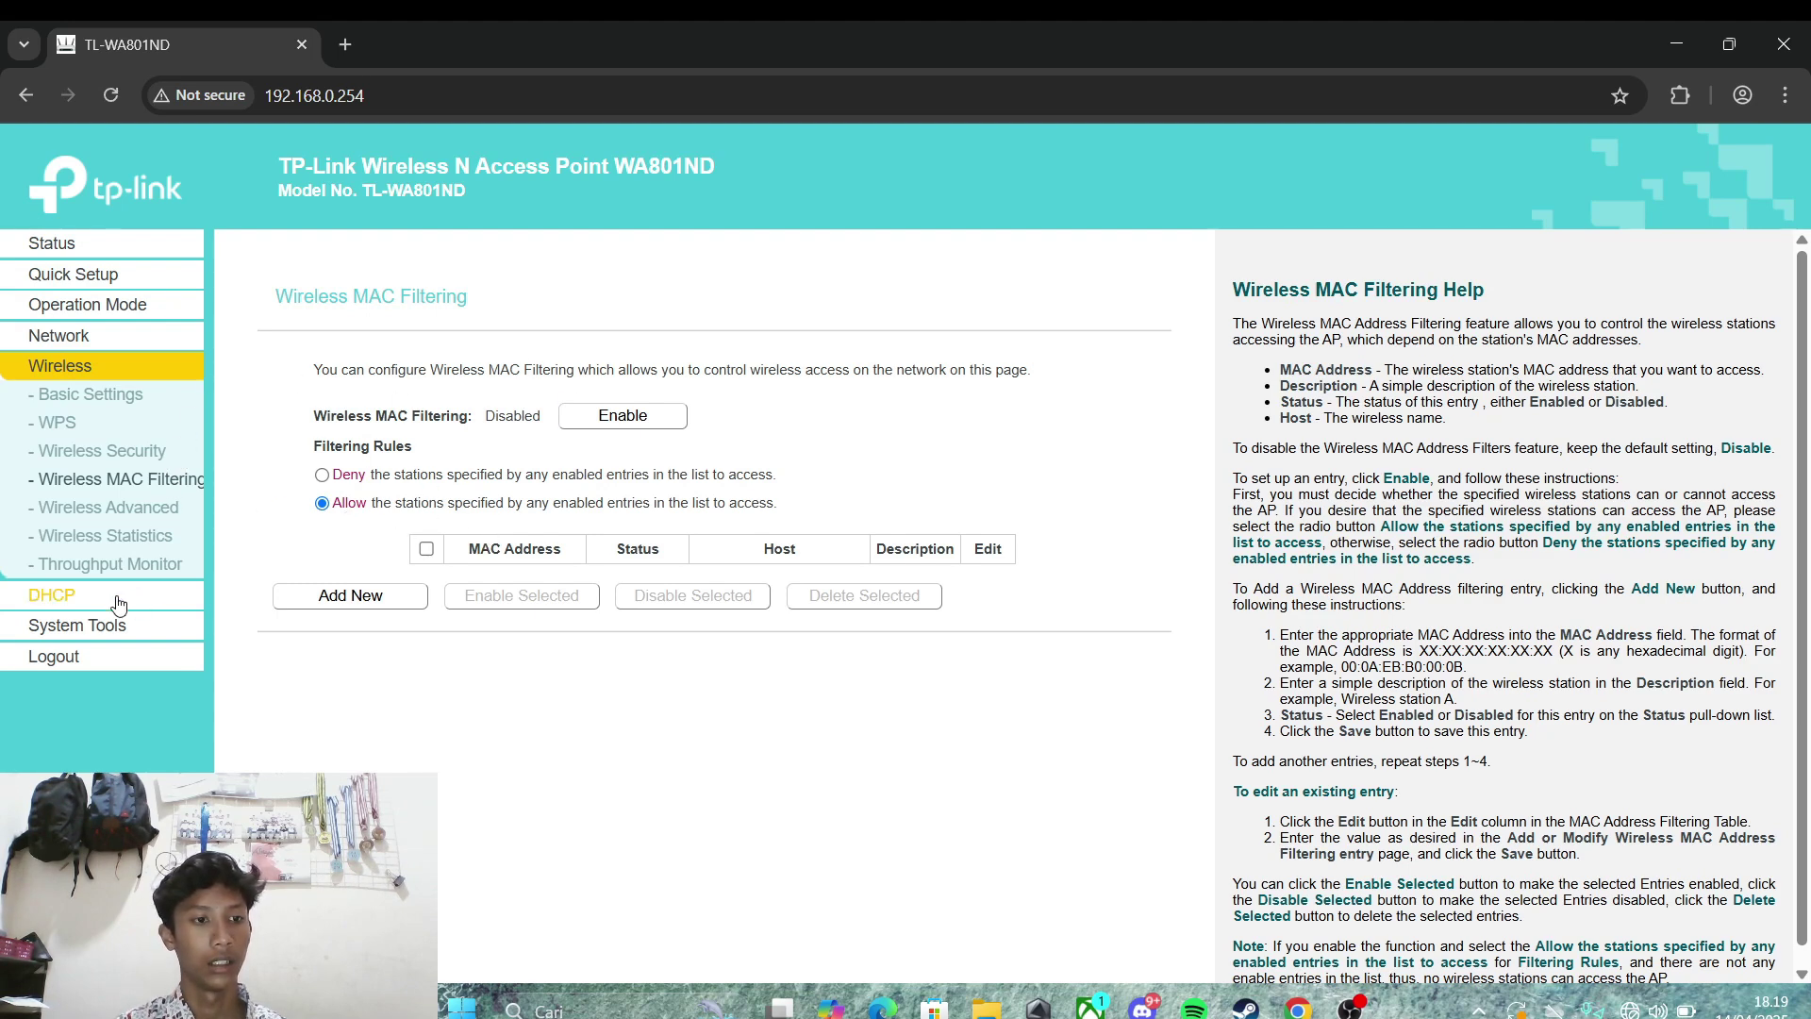
# Step: Return to the DHCP Clients List and highlight the first MAC address, 60:CF:84:71:B2:53
pyautogui.click(72, 597)
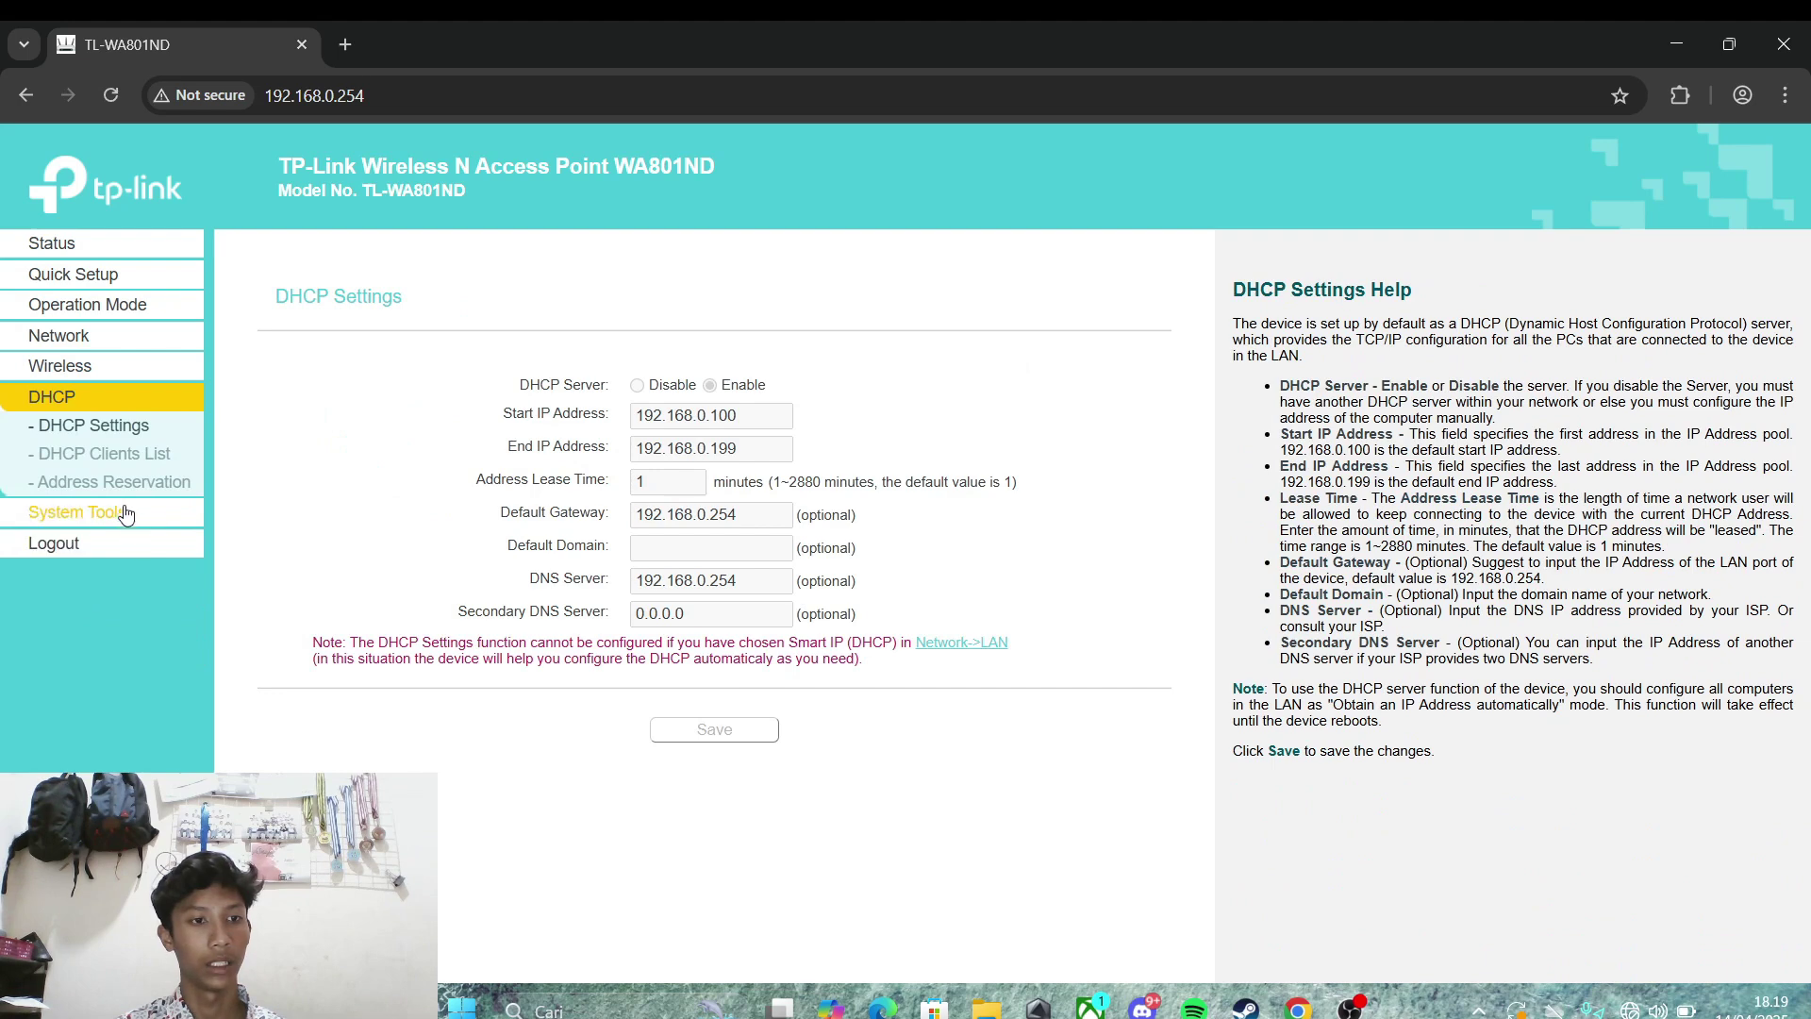
pyautogui.click(106, 456)
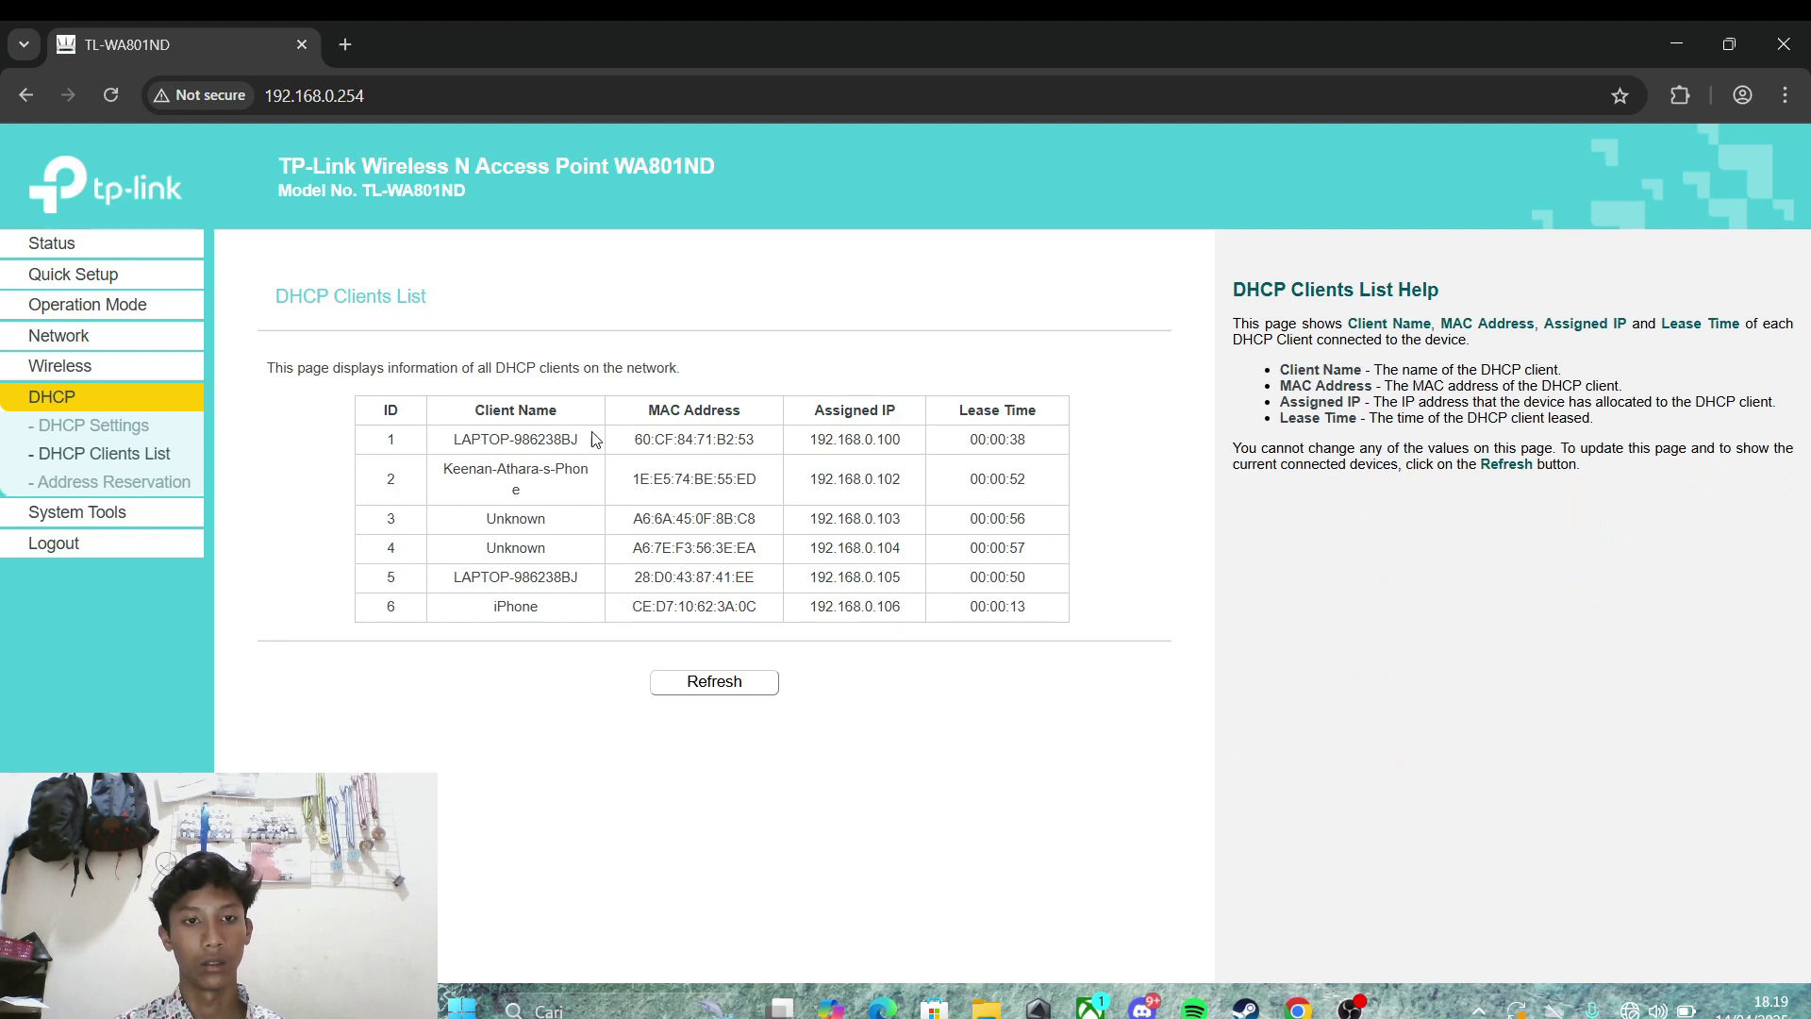
pyautogui.moveTo(625, 441); pyautogui.dragTo(769, 437)
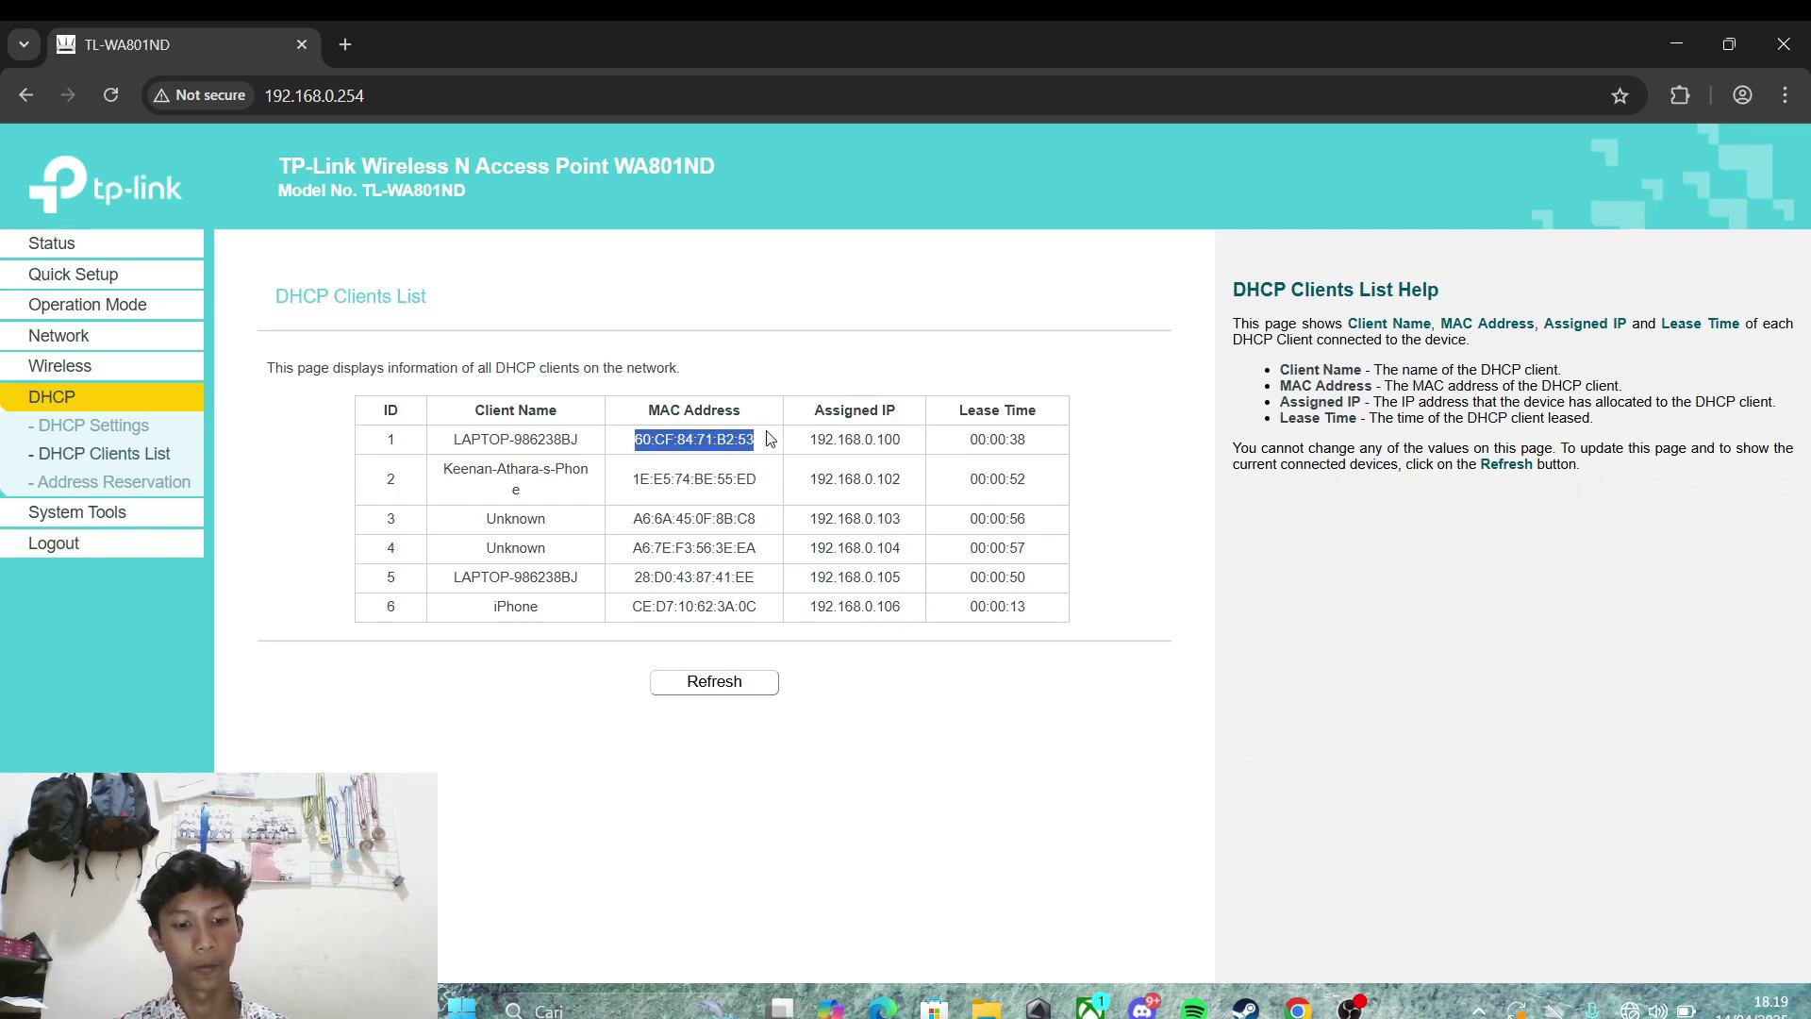
pyautogui.click(132, 373)
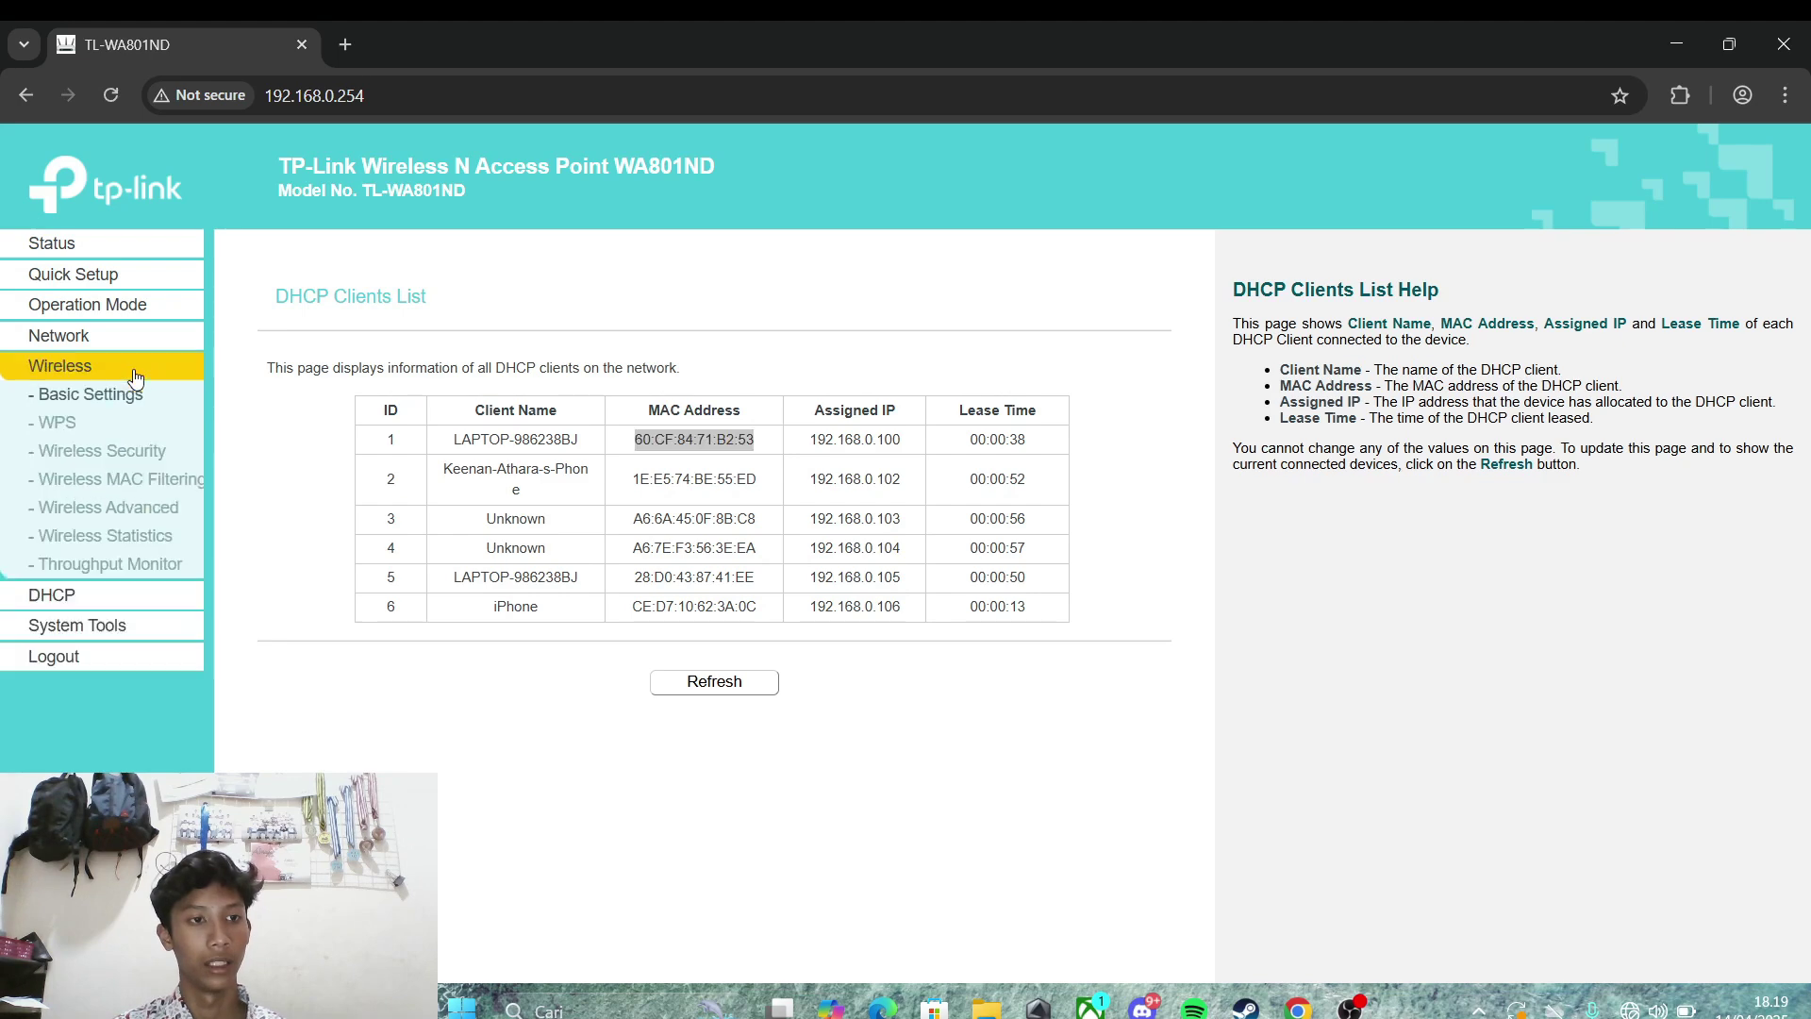
pyautogui.click(142, 478)
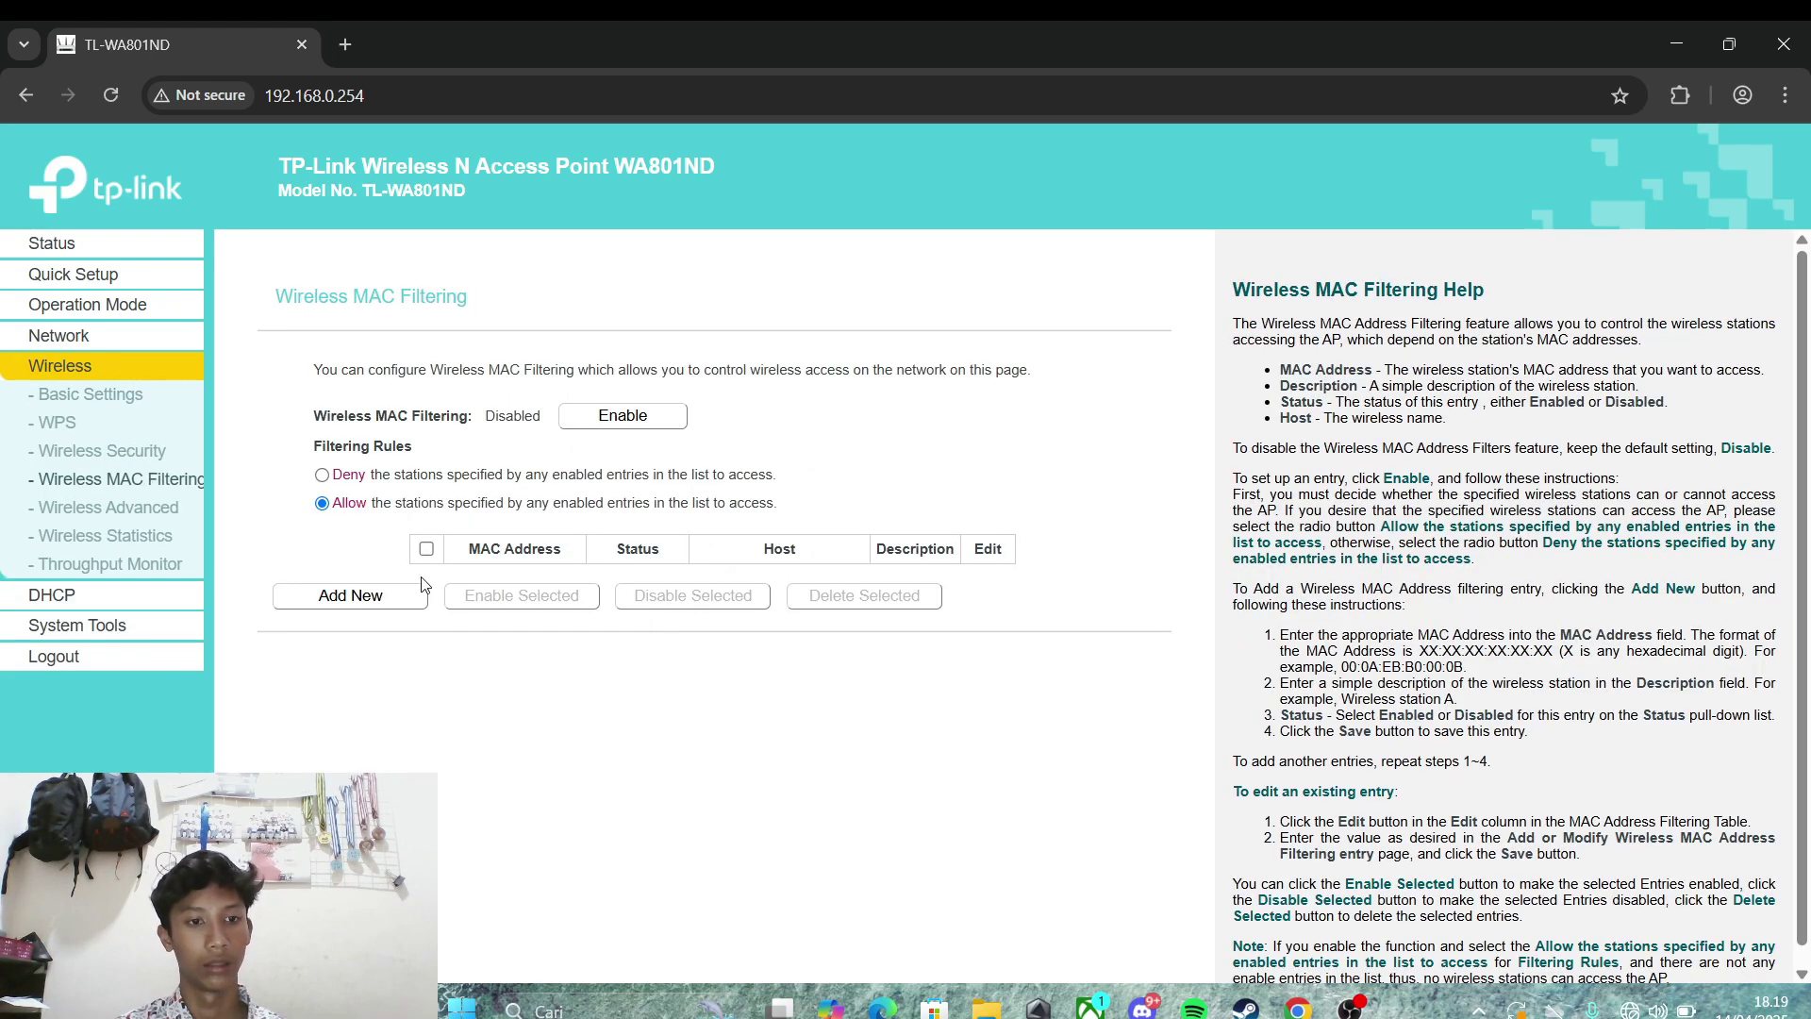
pyautogui.click(340, 604)
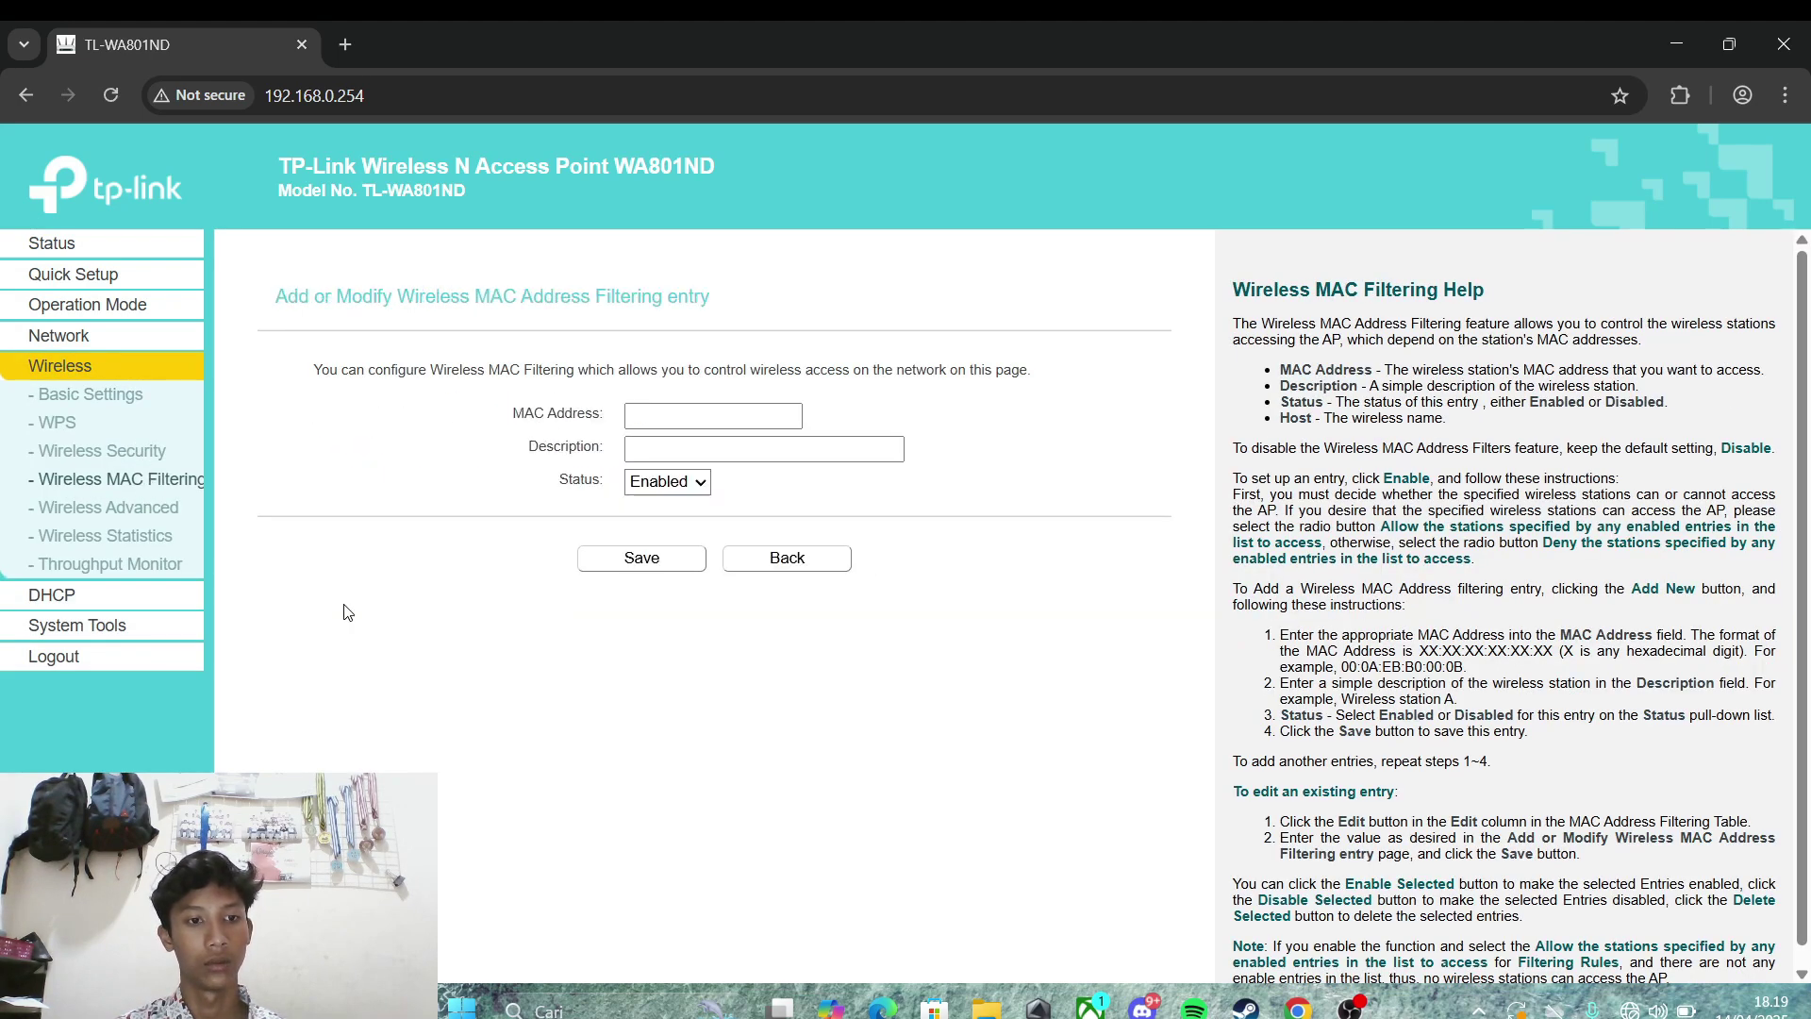
pyautogui.click(715, 416)
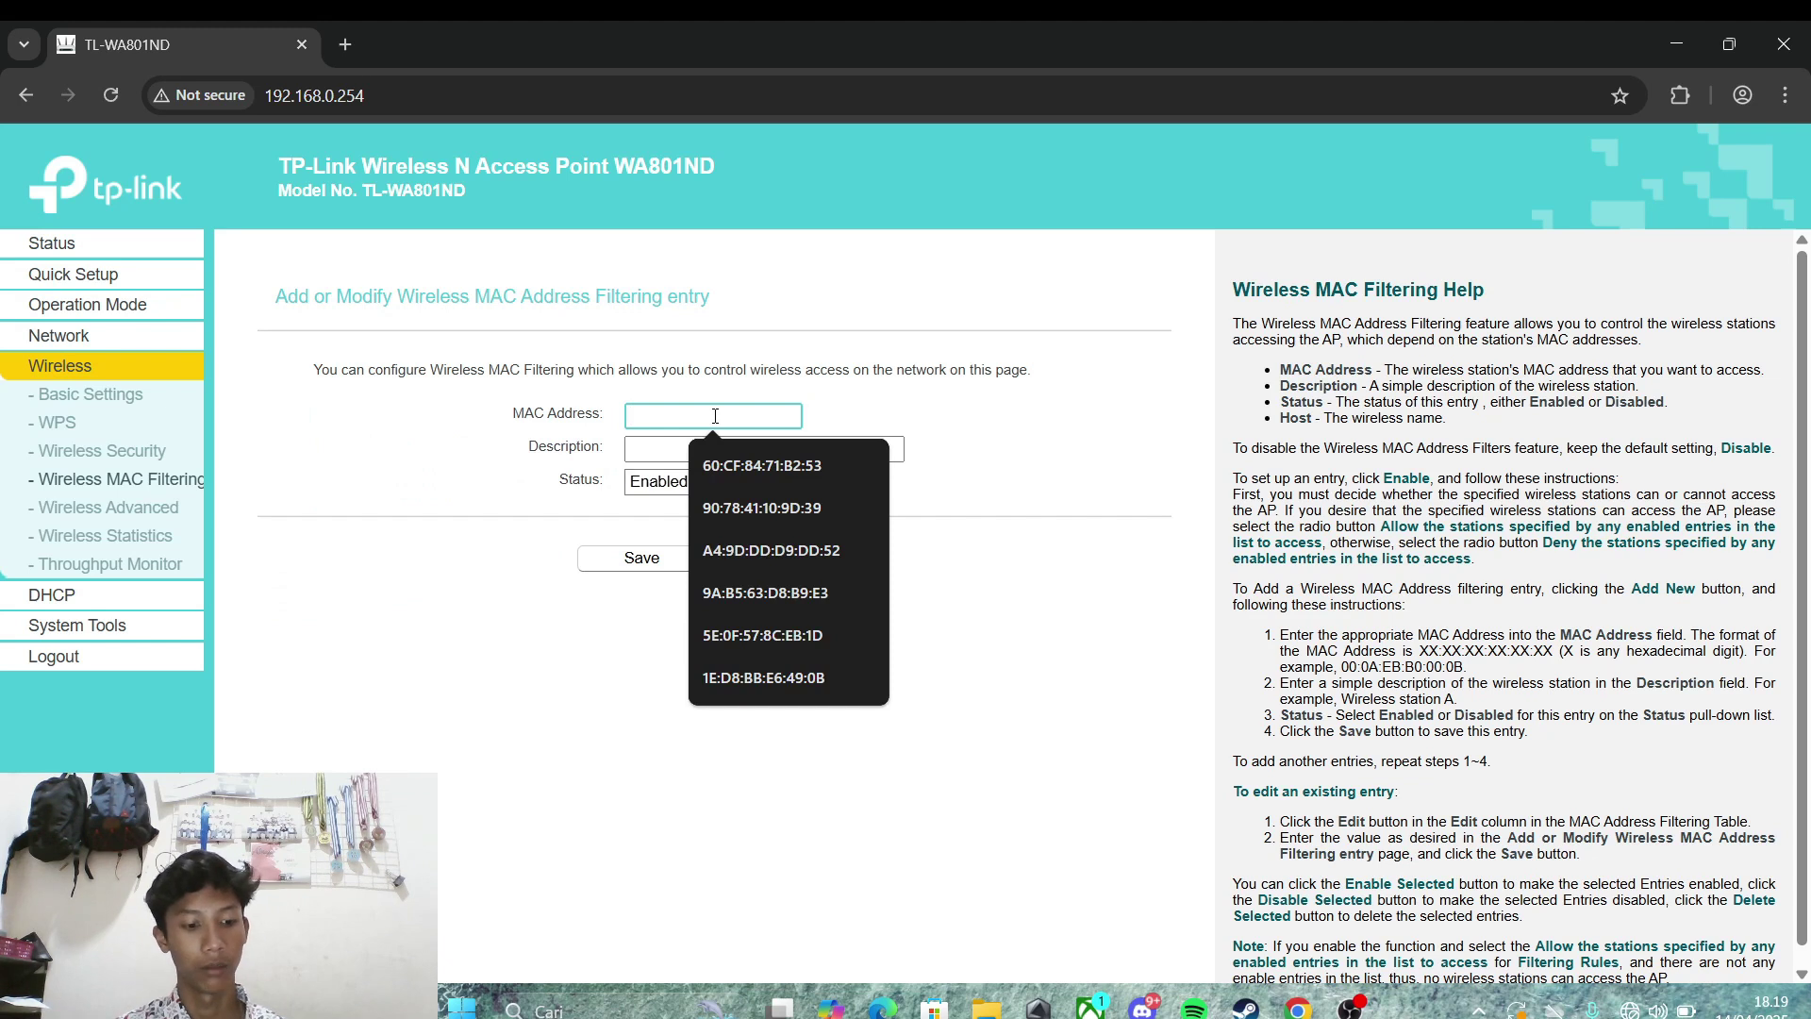
pyautogui.click(755, 465)
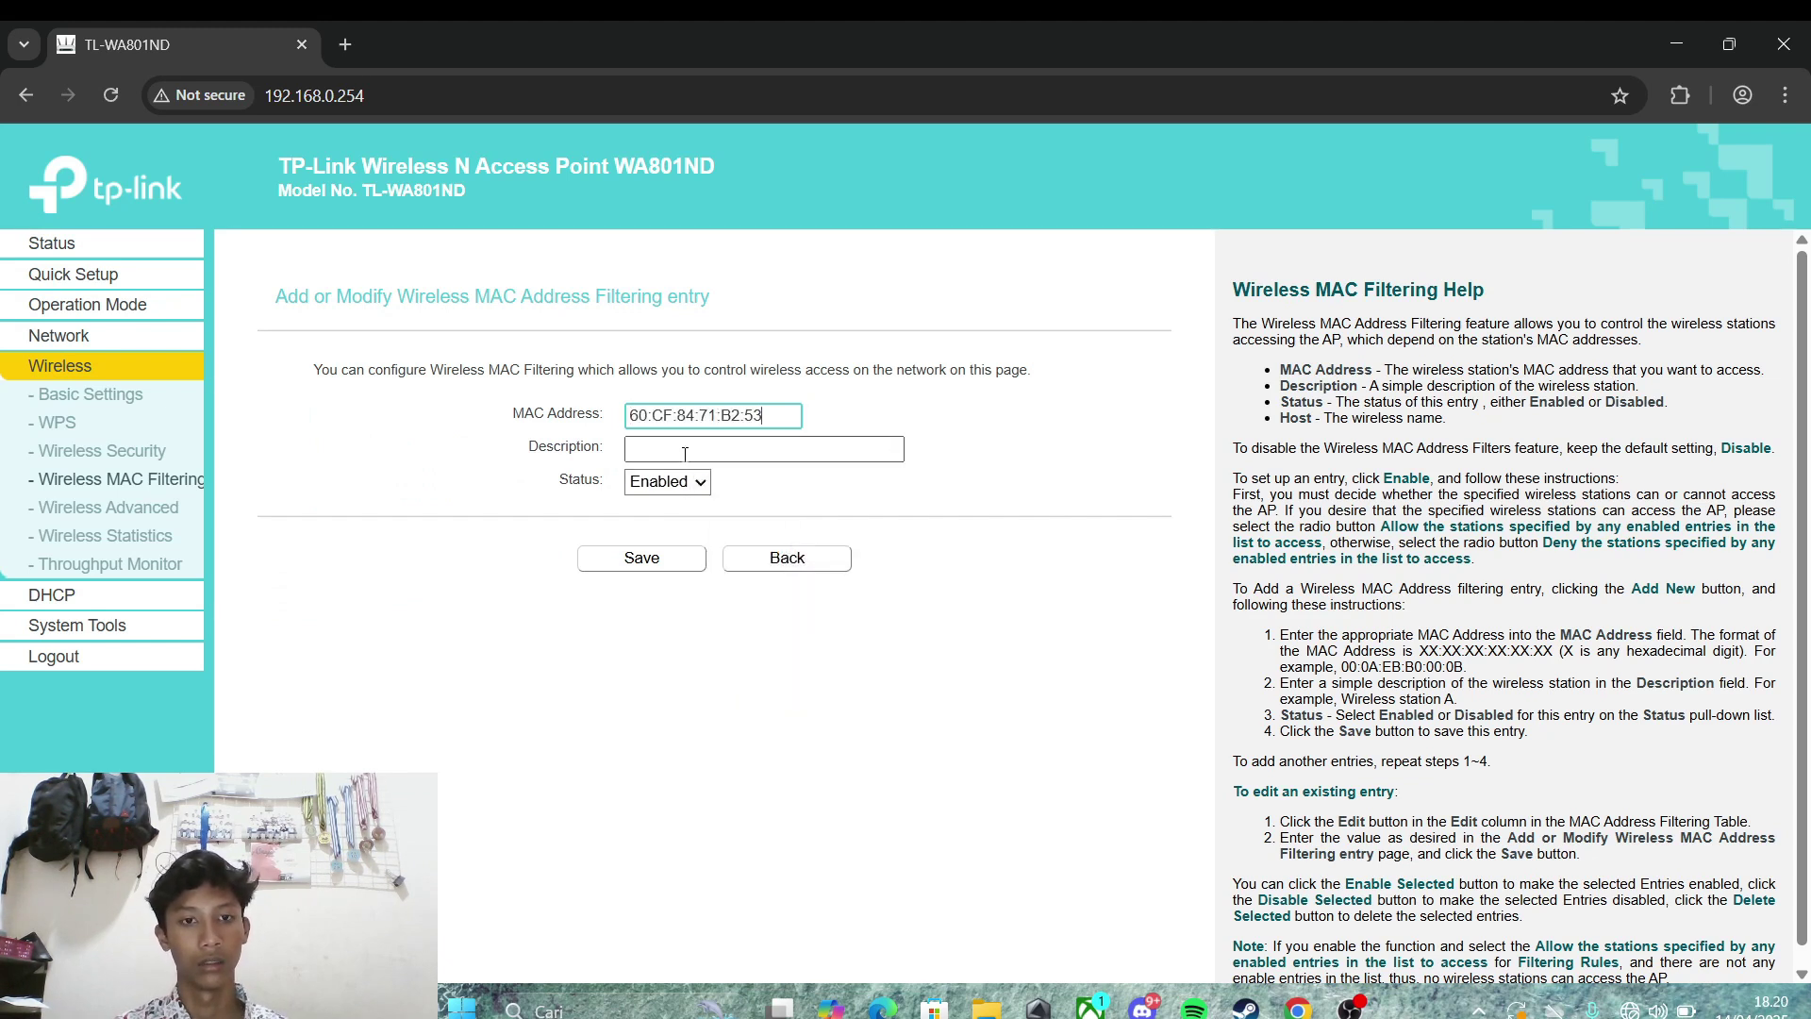
pyautogui.click(685, 450)
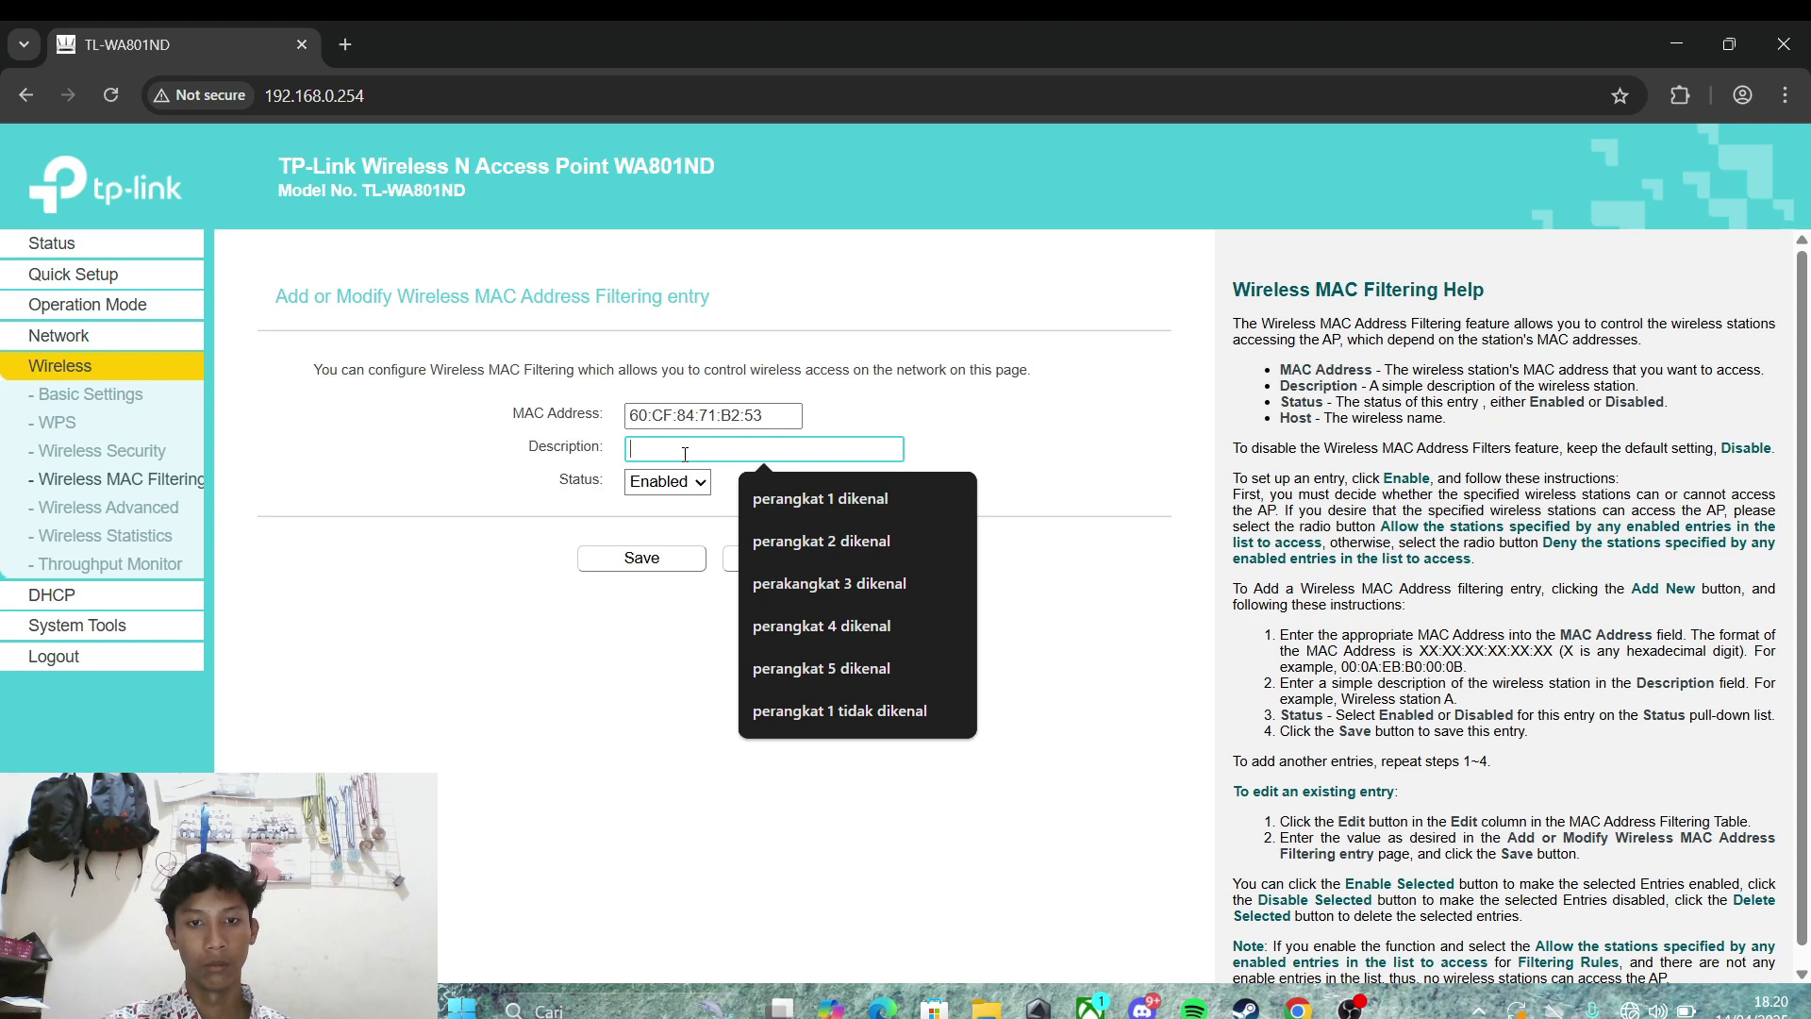
pyautogui.click(857, 512)
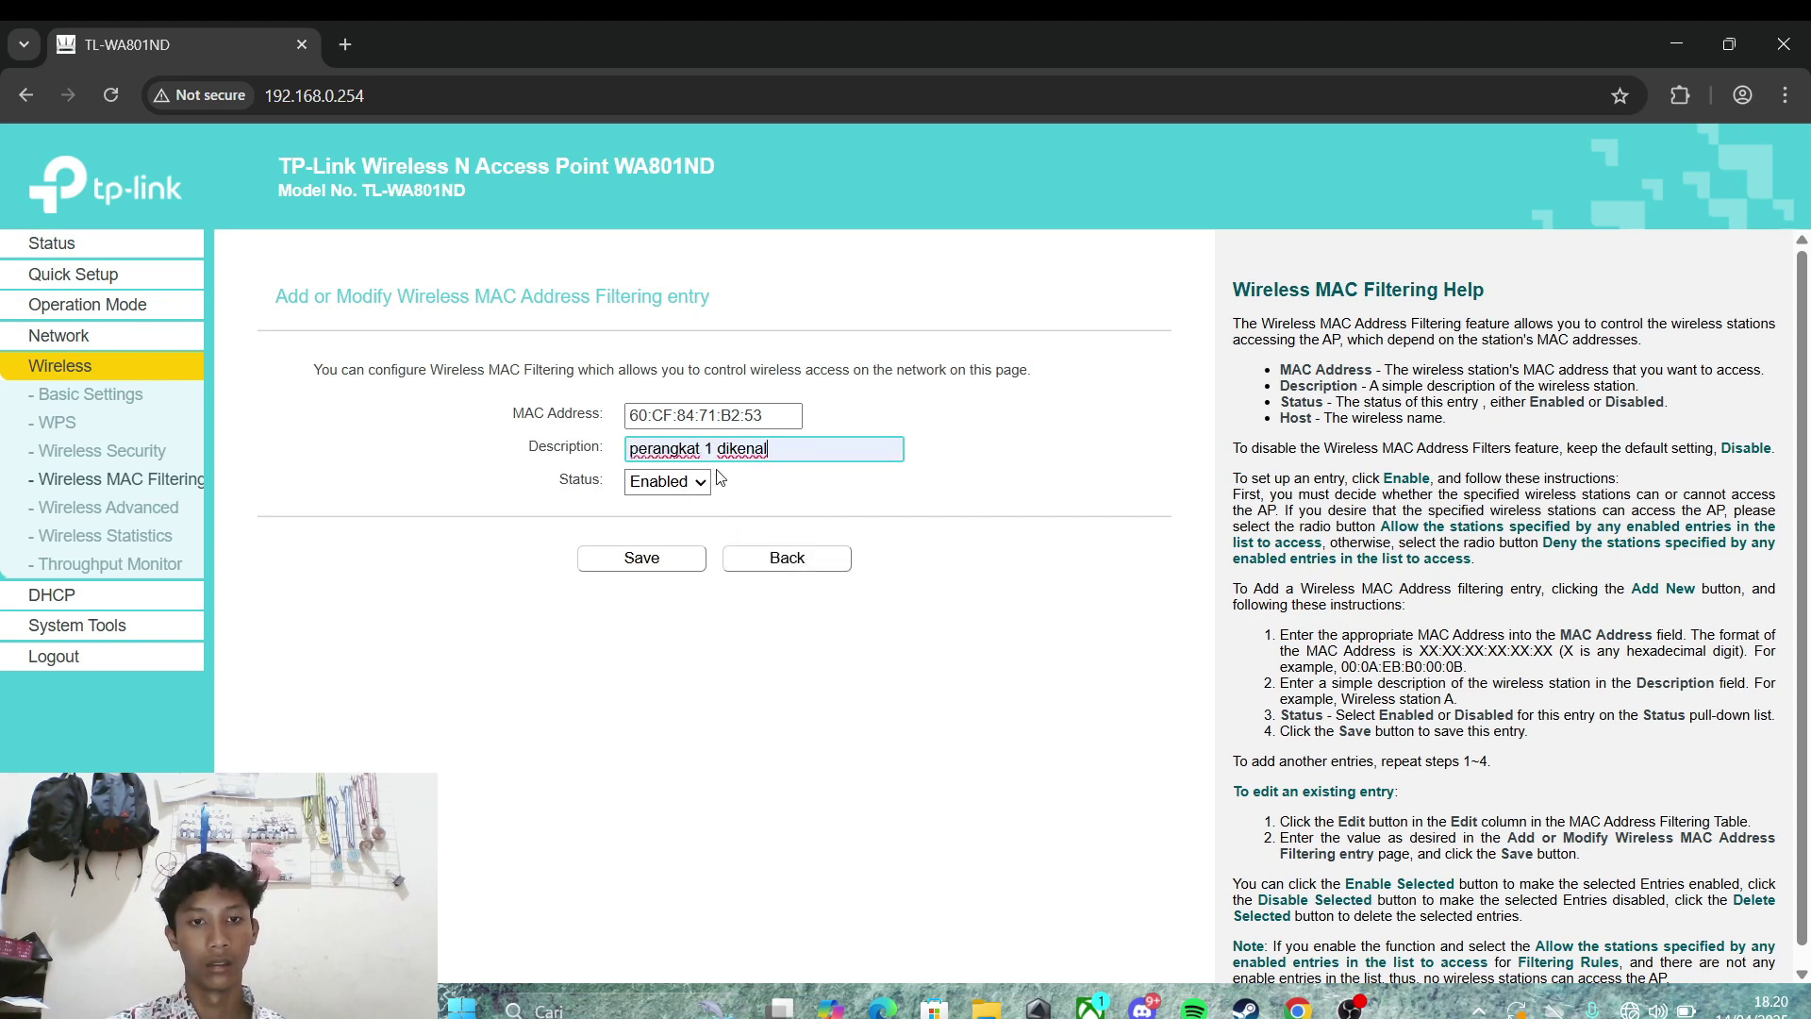
pyautogui.click(665, 566)
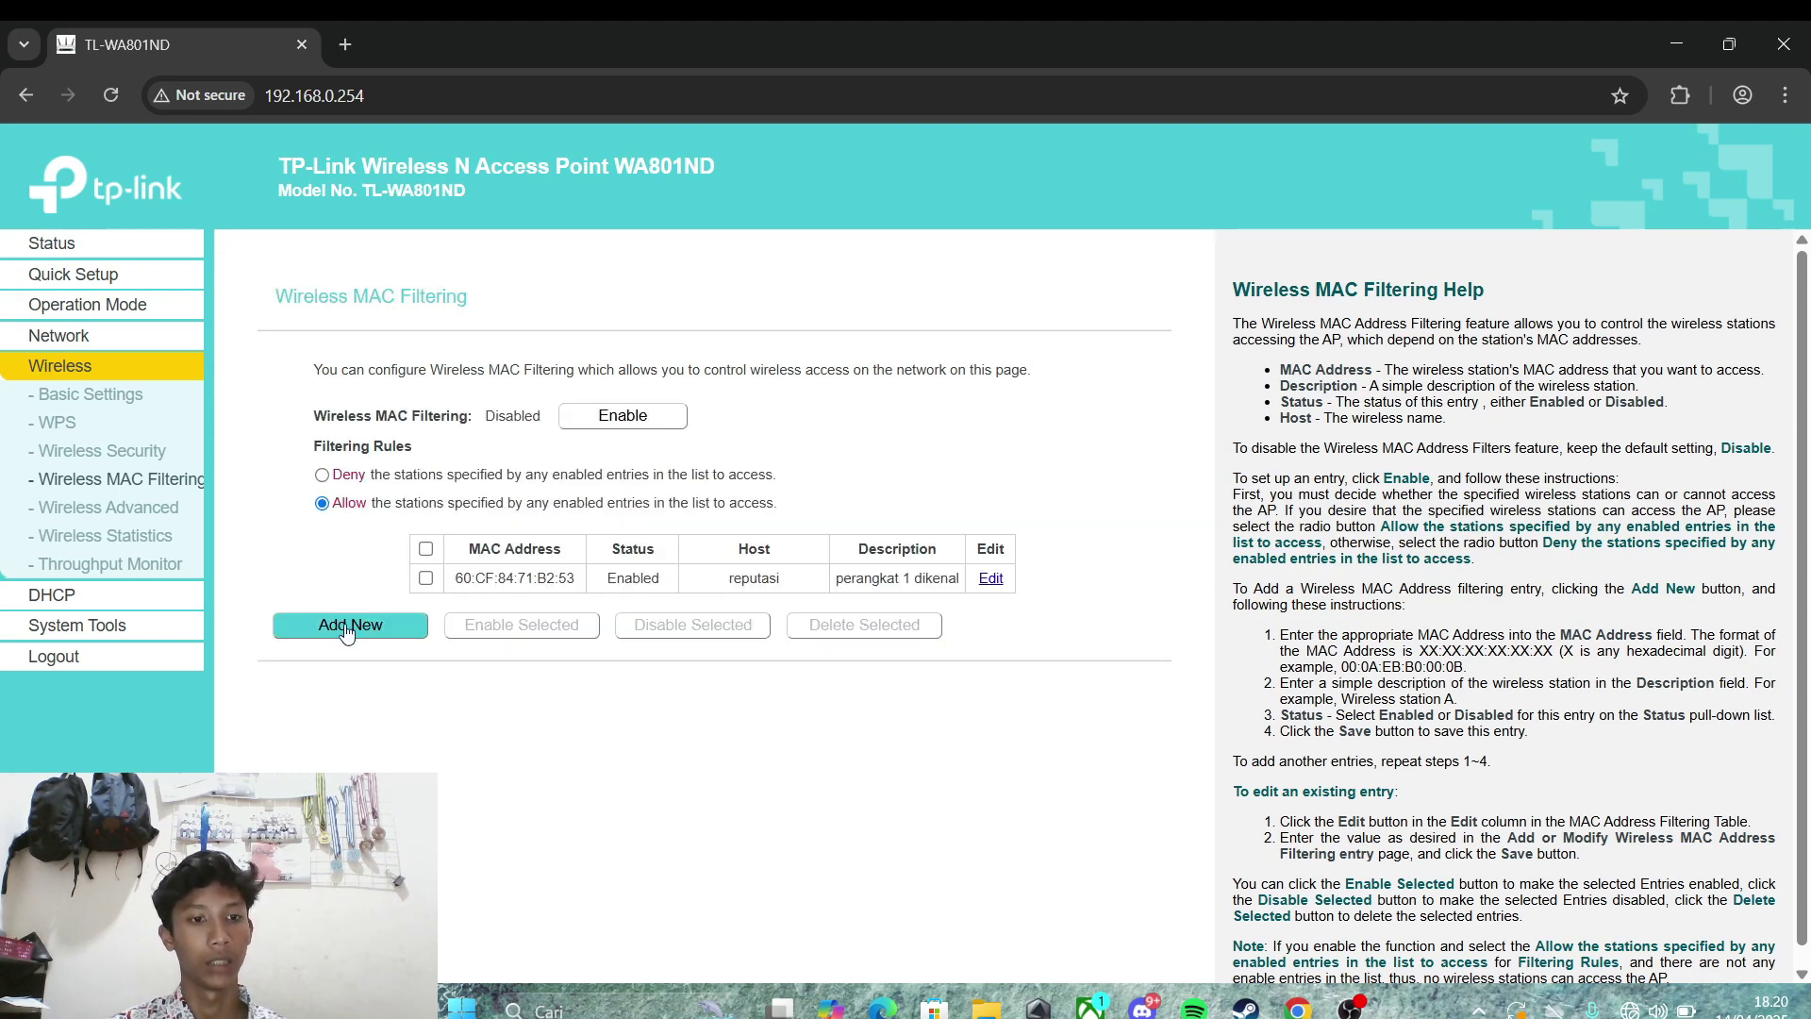
pyautogui.click(93, 595)
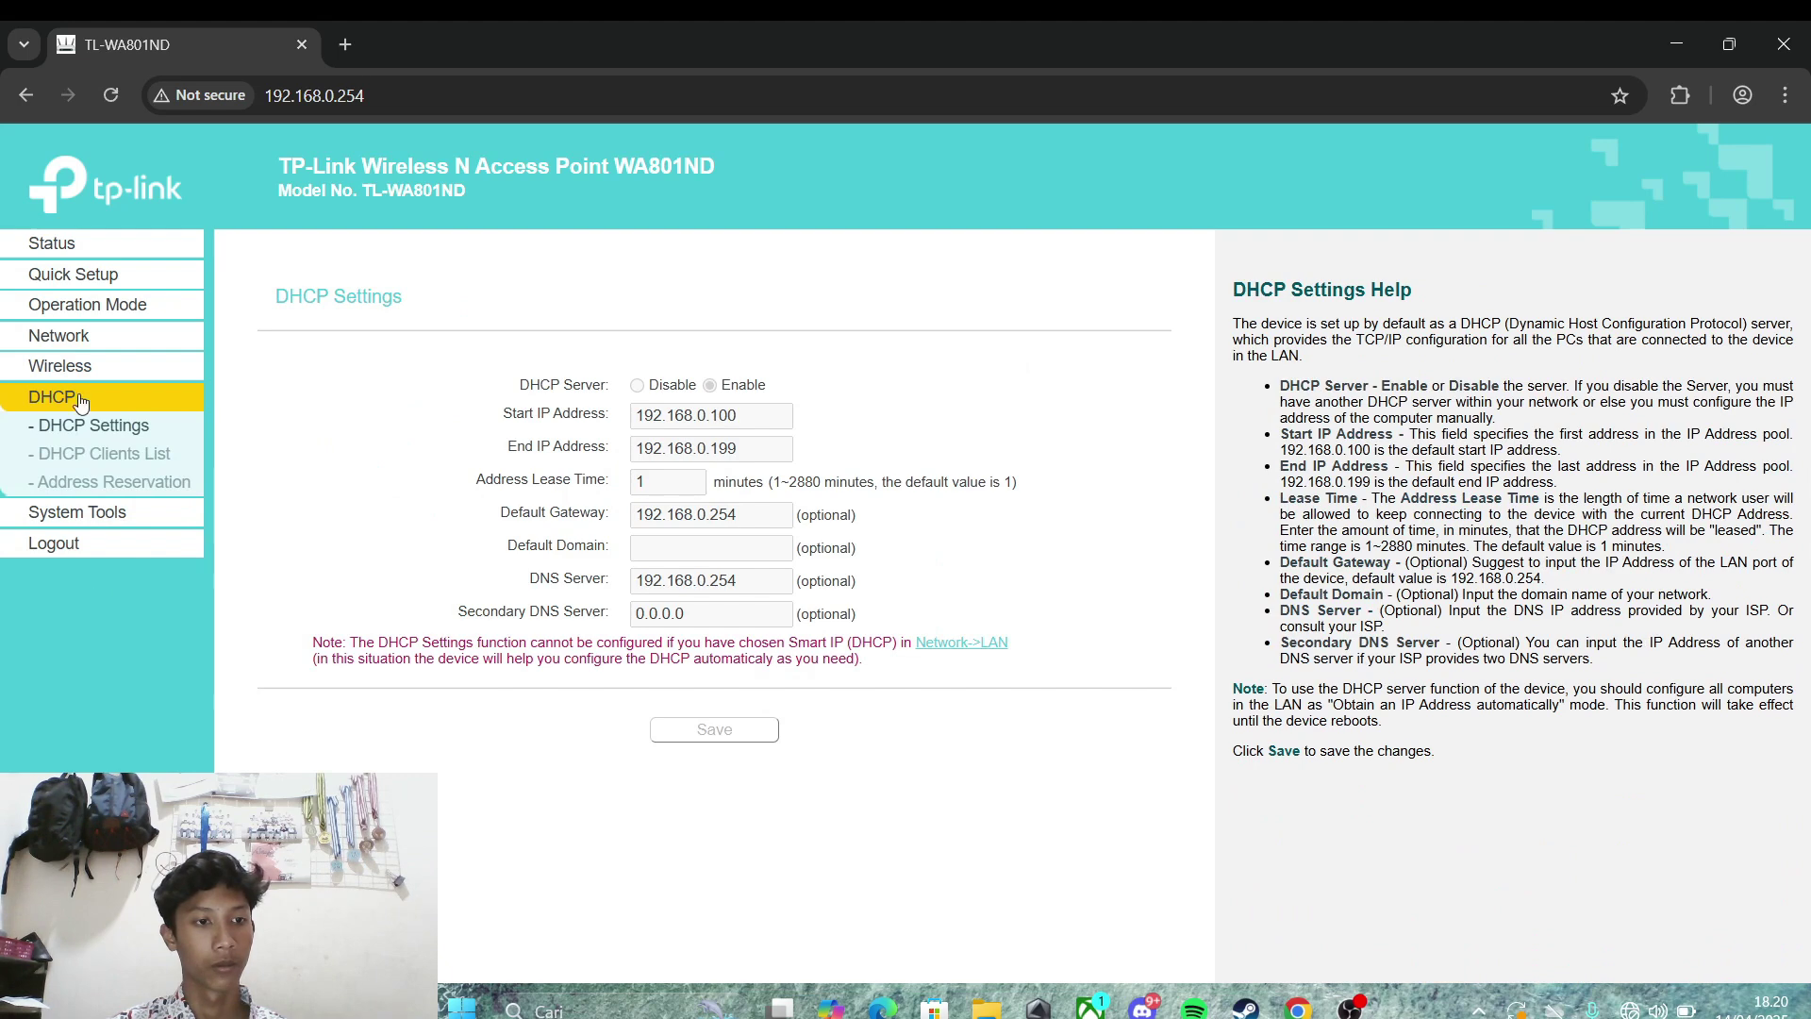
pyautogui.click(104, 457)
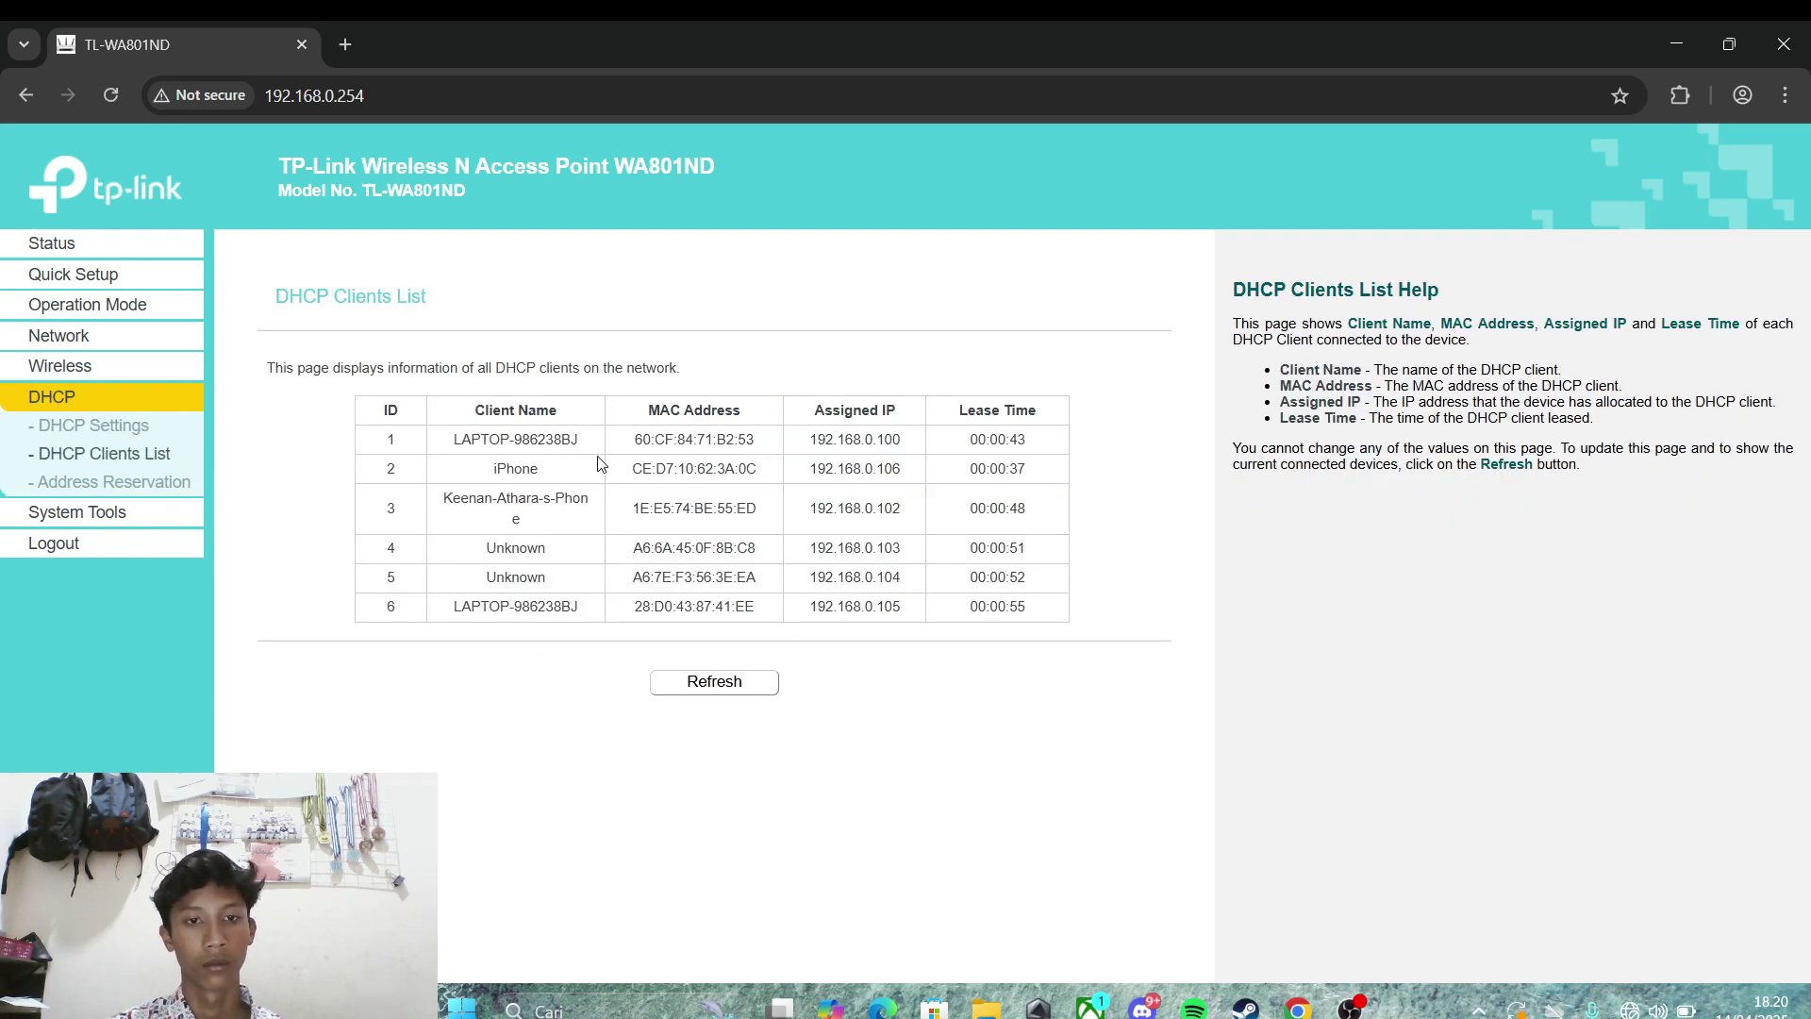
pyautogui.moveTo(630, 469); pyautogui.dragTo(756, 475)
pyautogui.hotkey('ctrl', 'c')
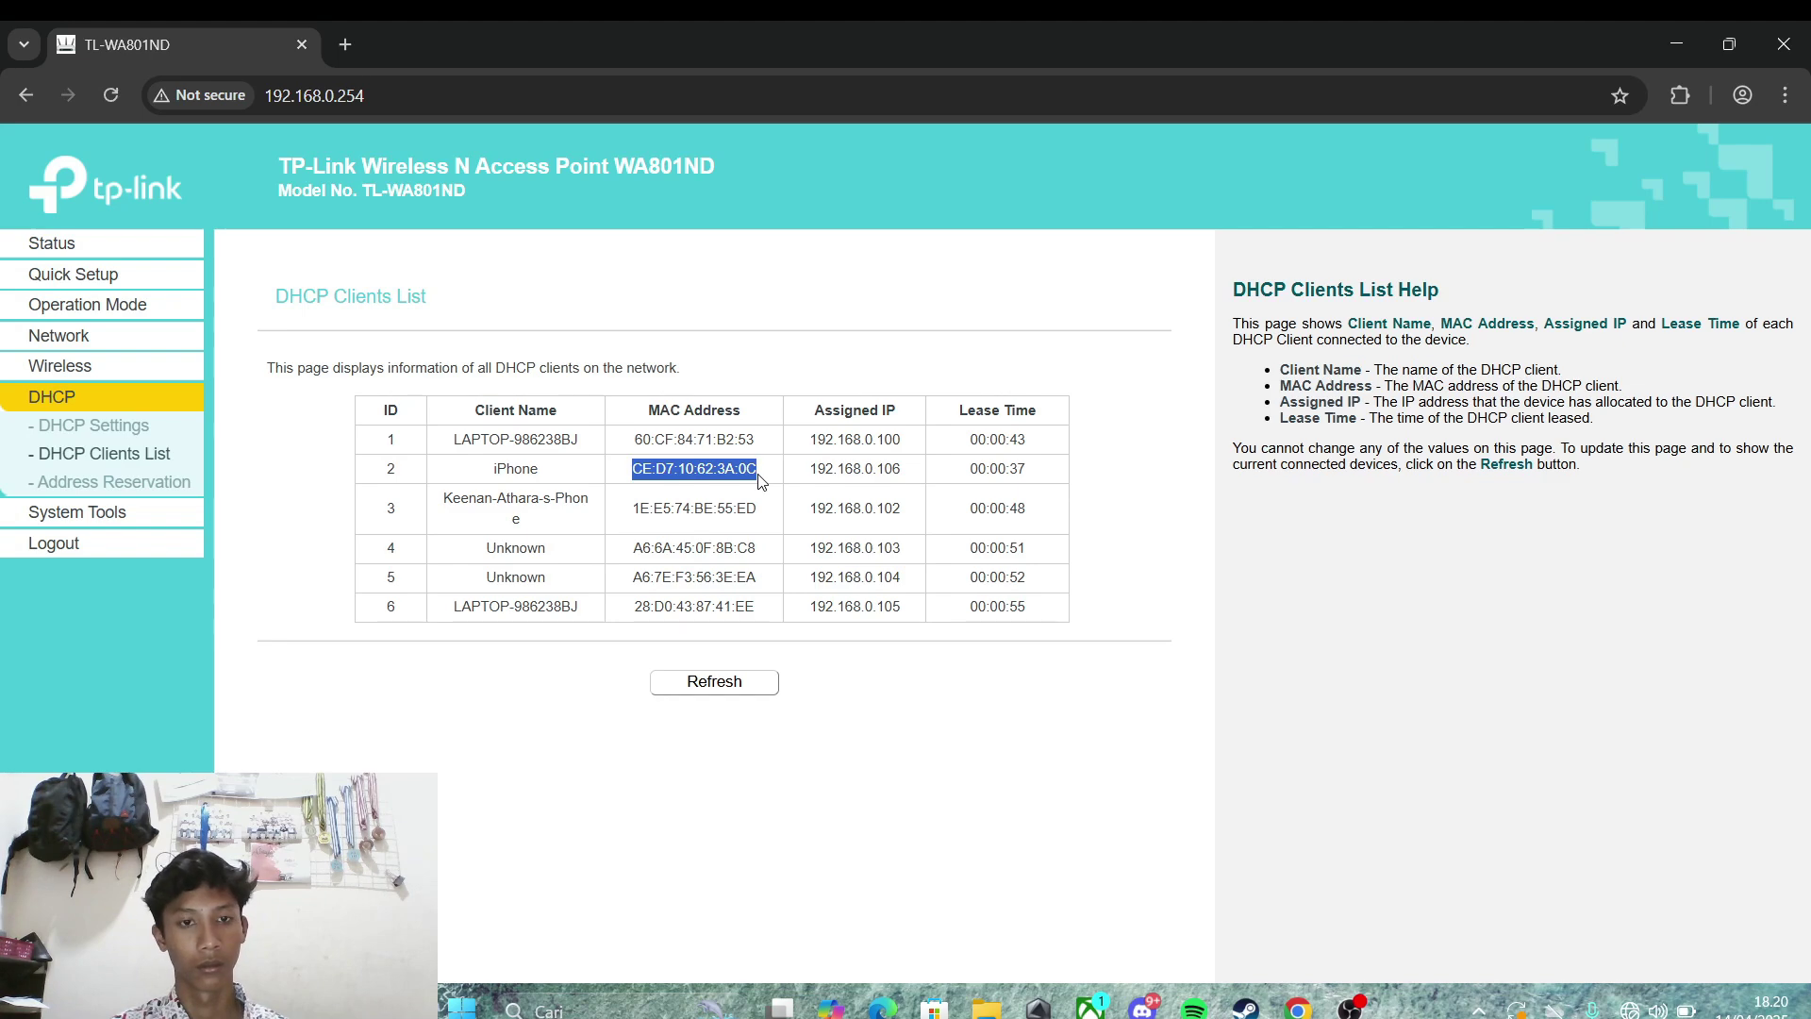
# Step: Add an enabled MAC filter entry for CE:D7:10:62:3A:0C with description 'dikenal'
pyautogui.click(56, 370)
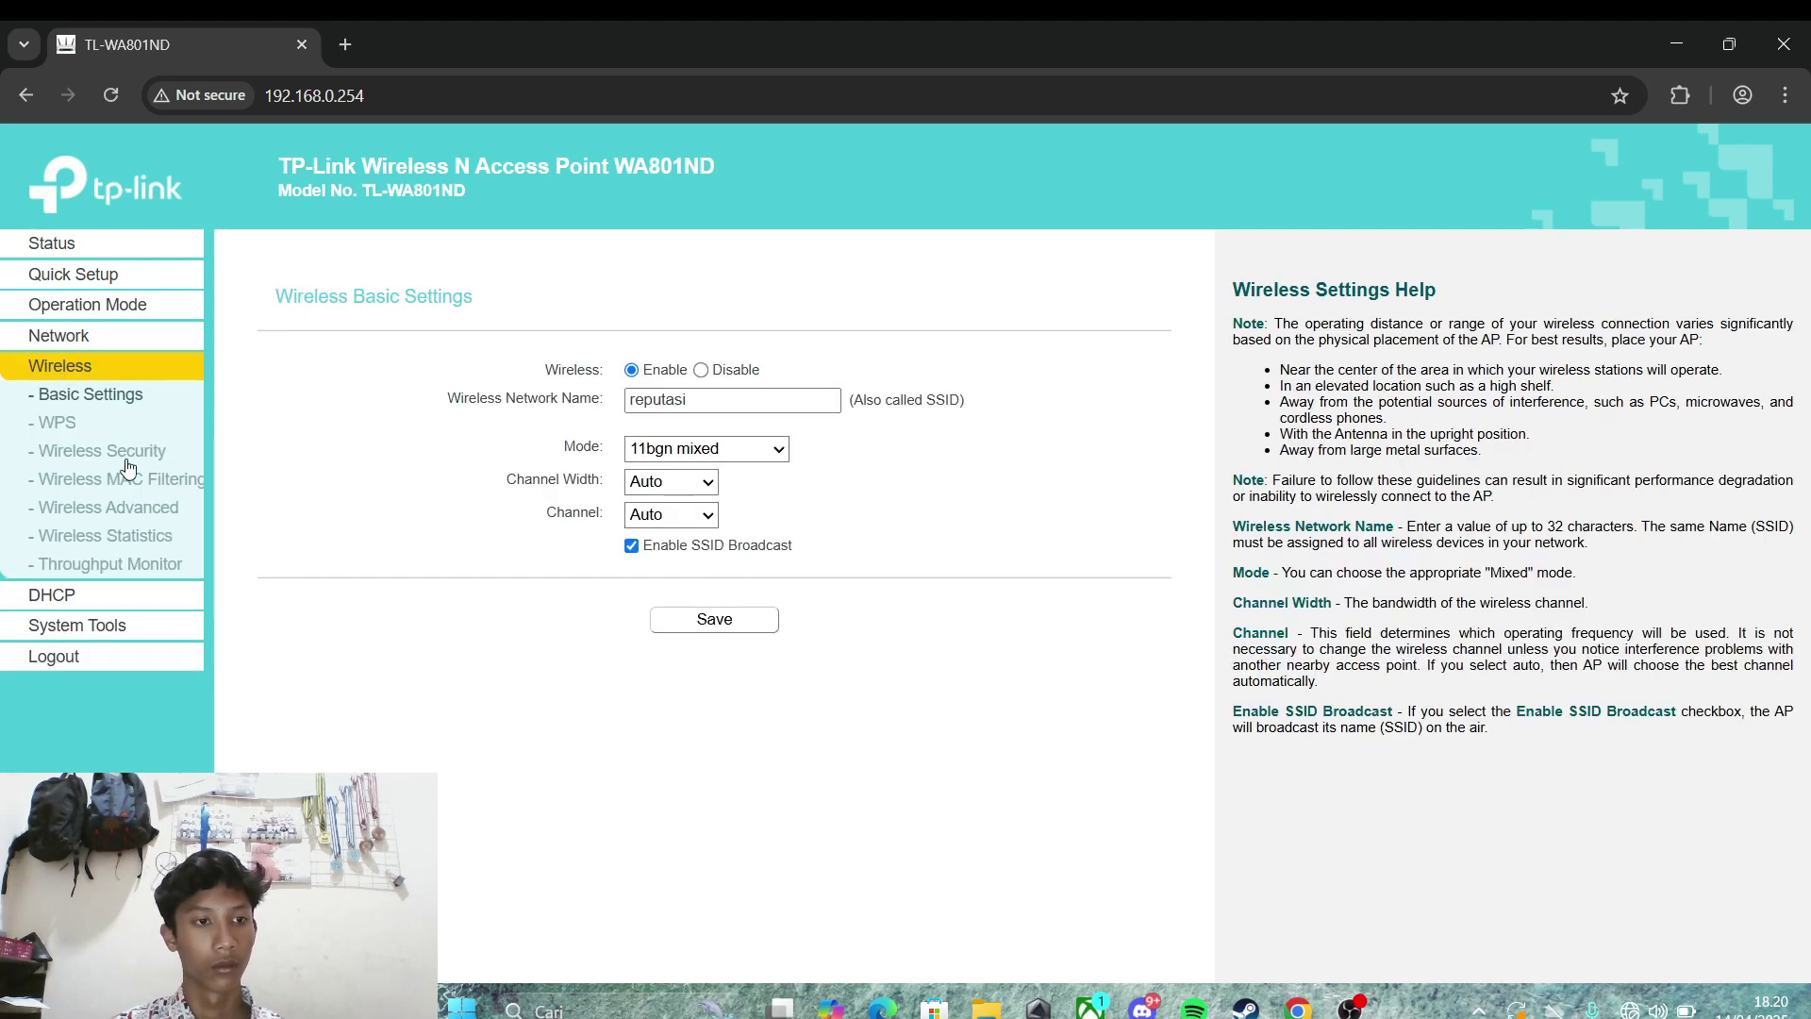
pyautogui.click(132, 481)
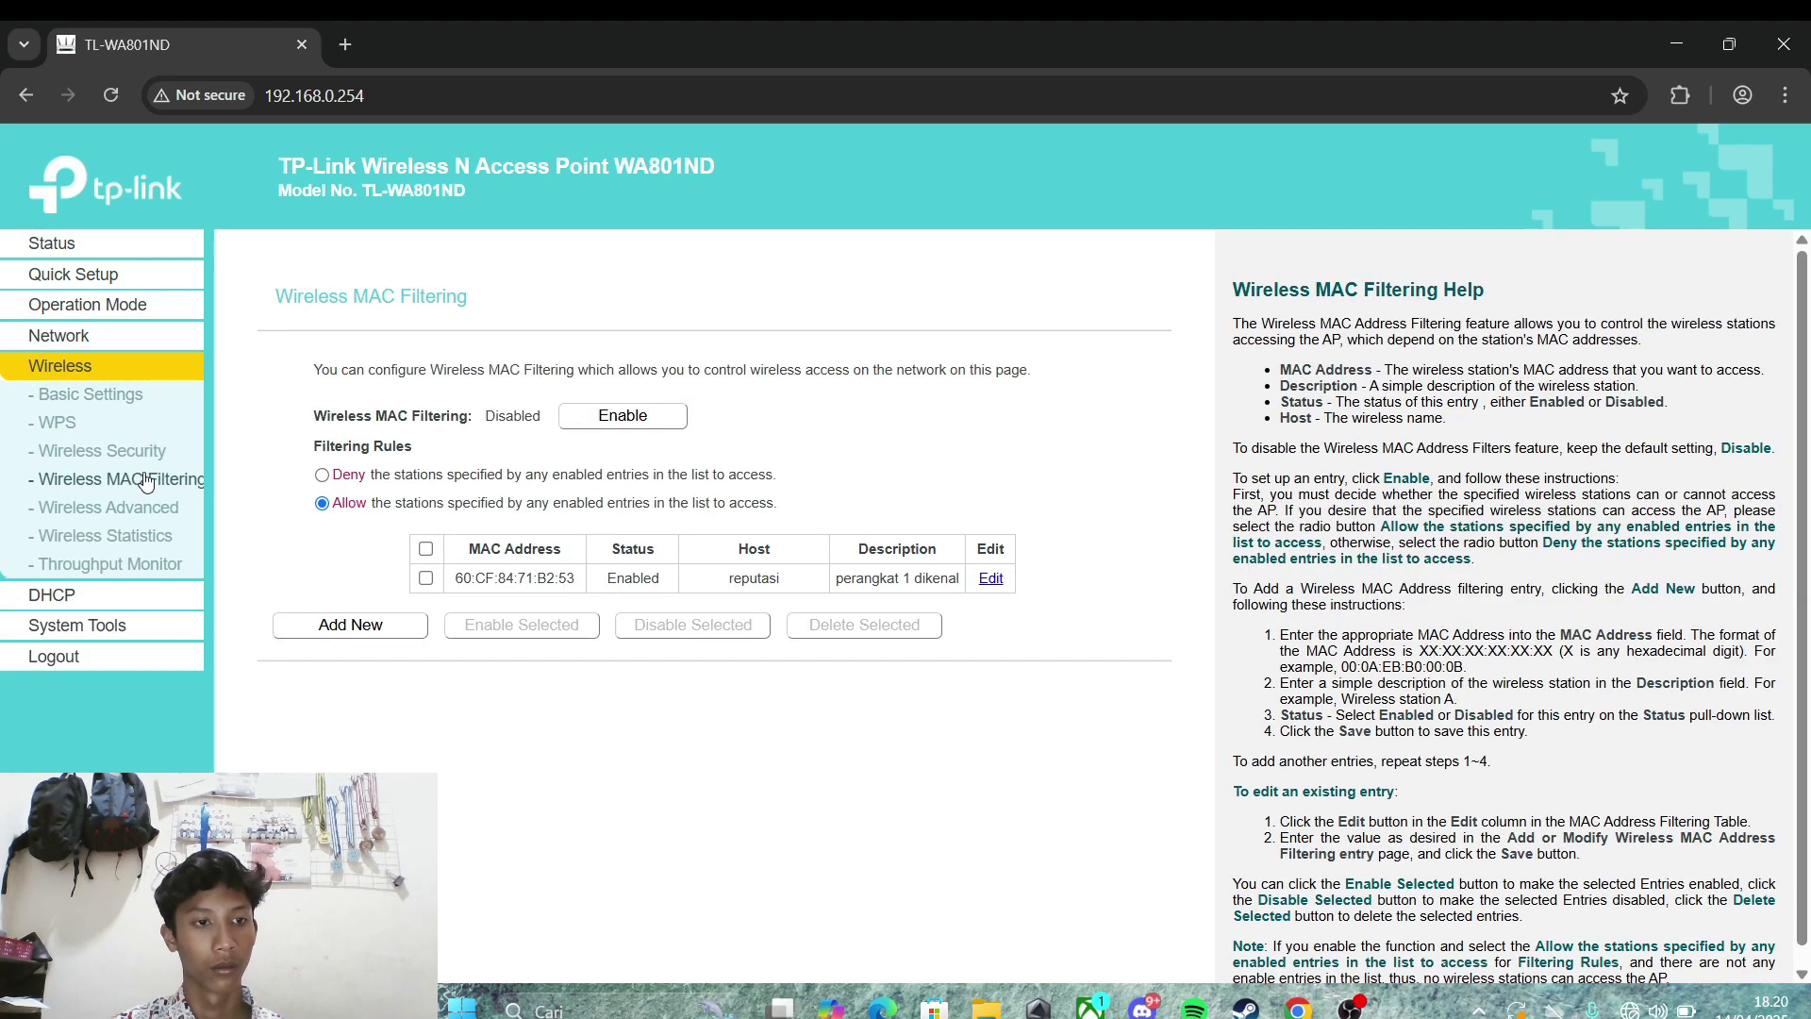
pyautogui.click(405, 624)
pyautogui.click(675, 415)
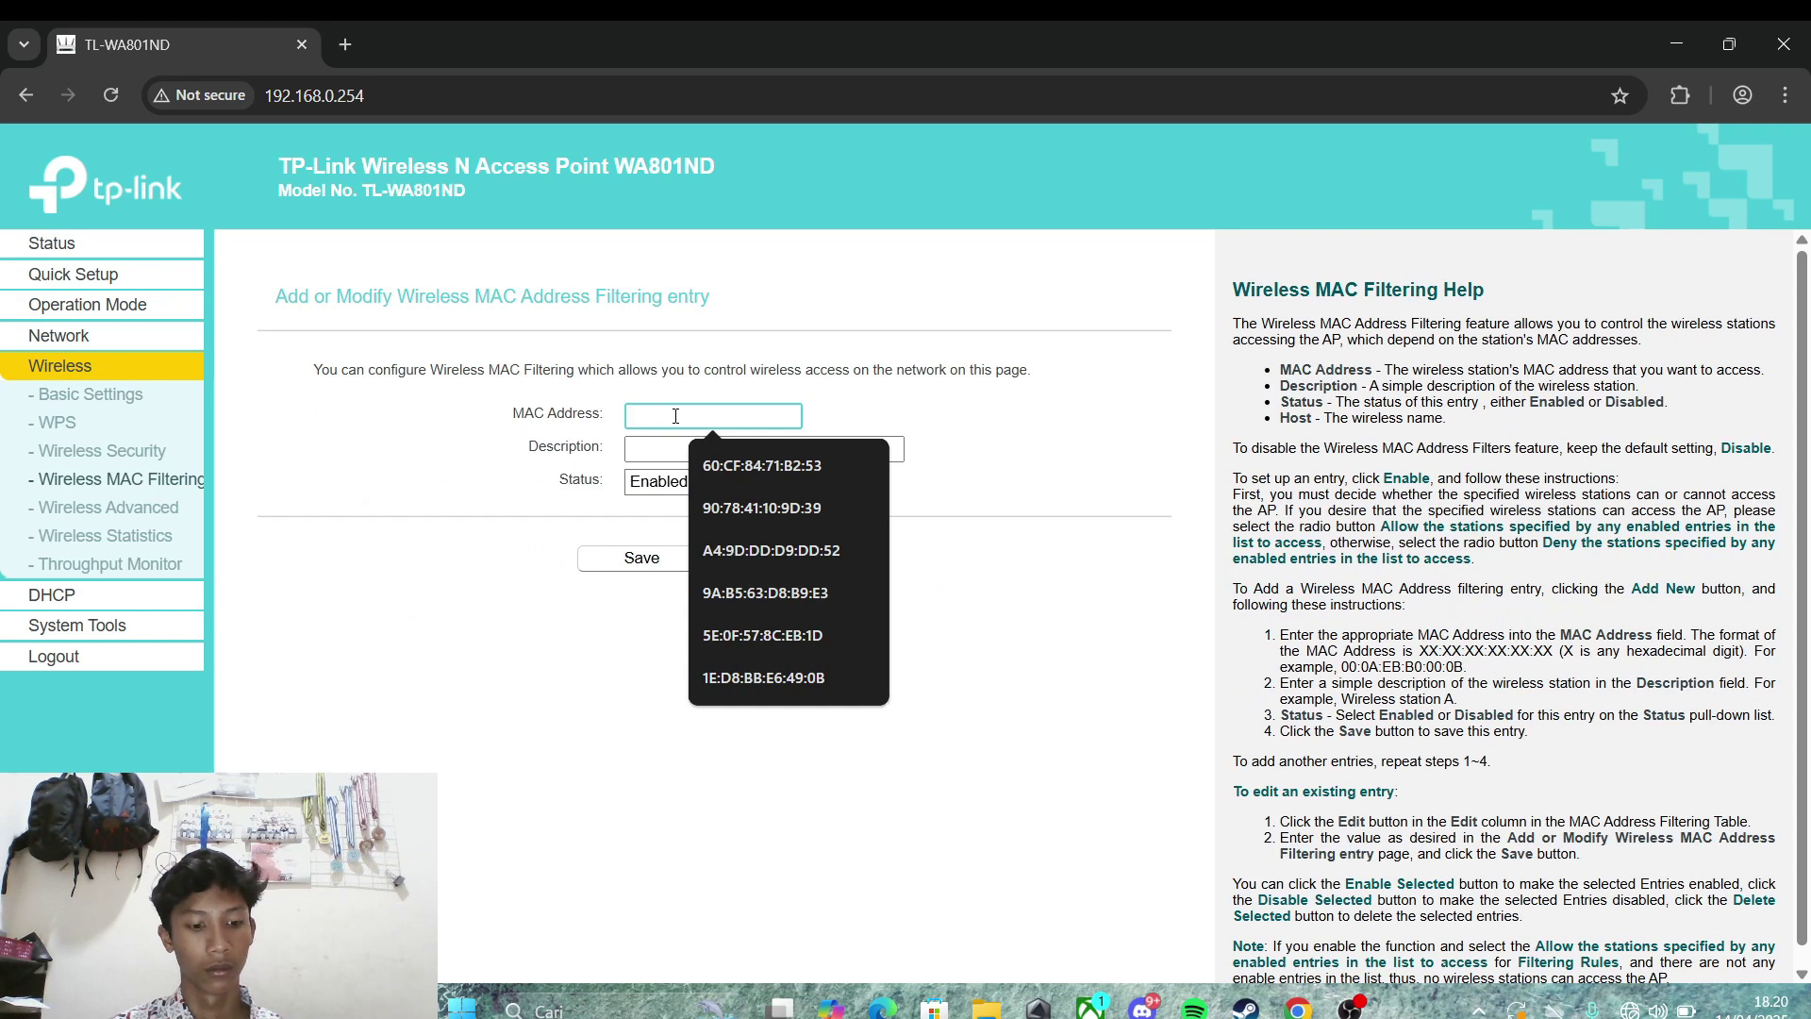
pyautogui.hotkey('ctrl', 'v')
pyautogui.click(704, 449)
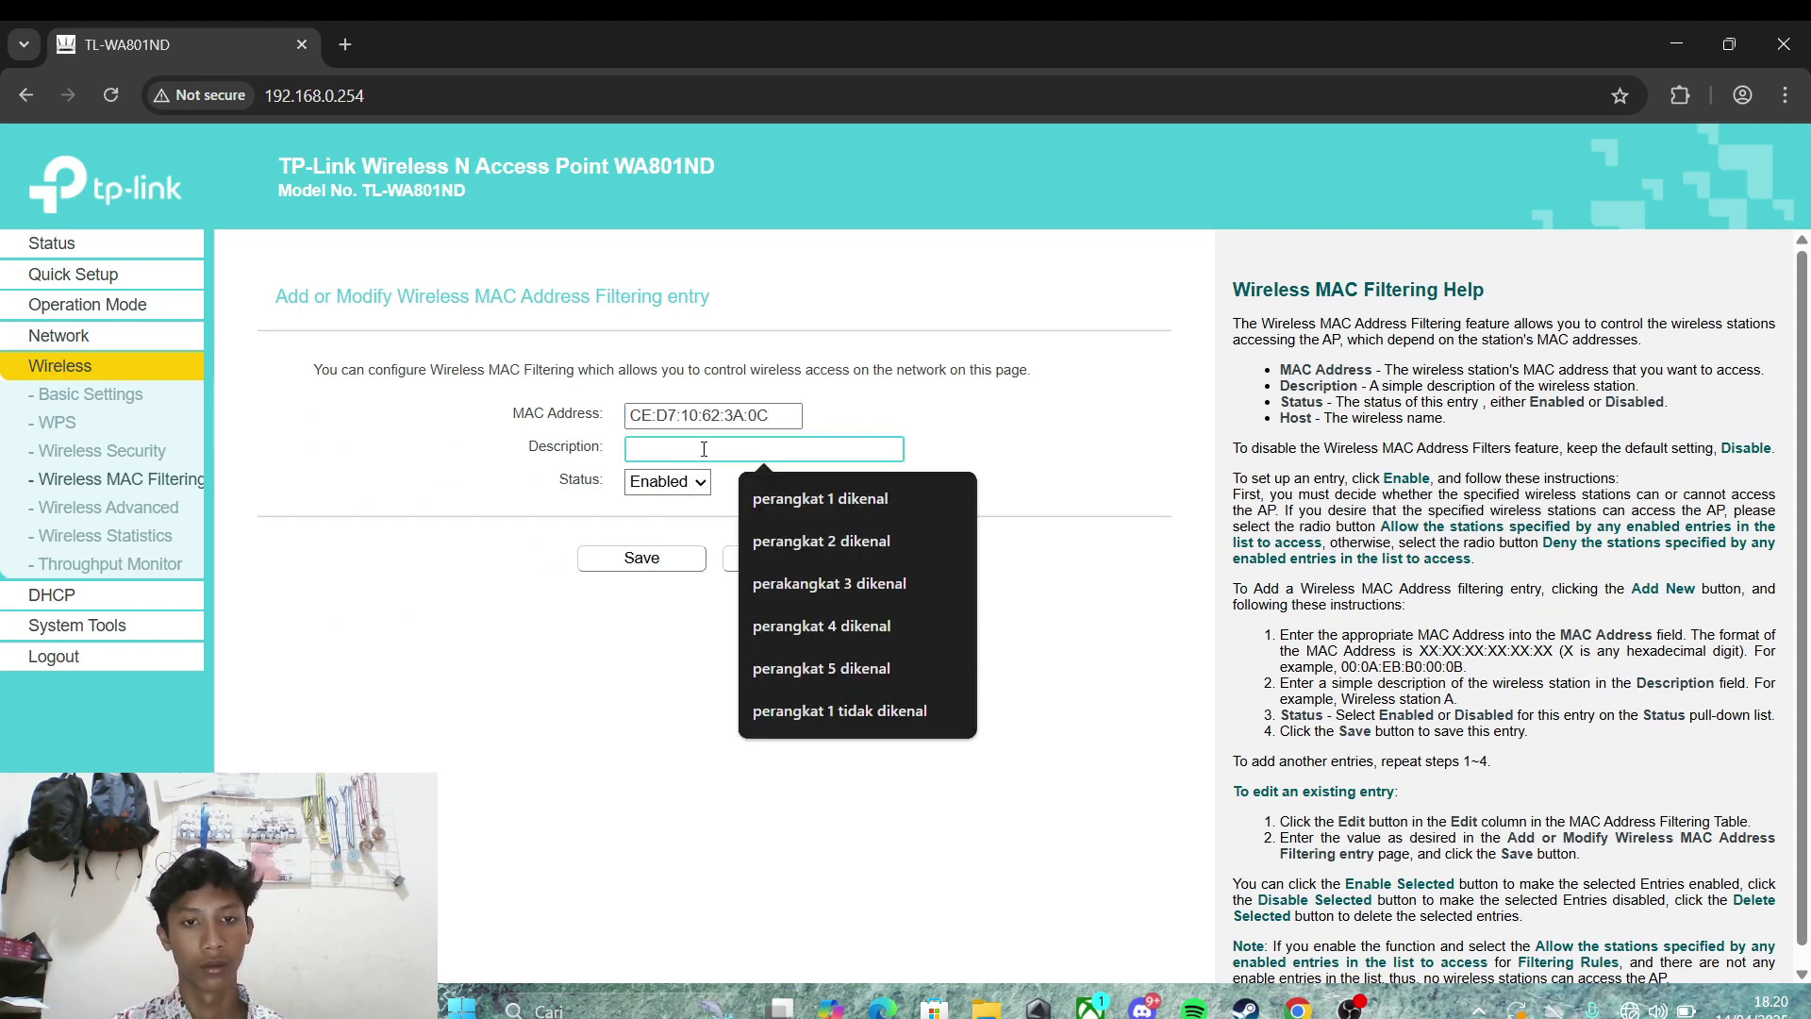
pyautogui.write('dike')
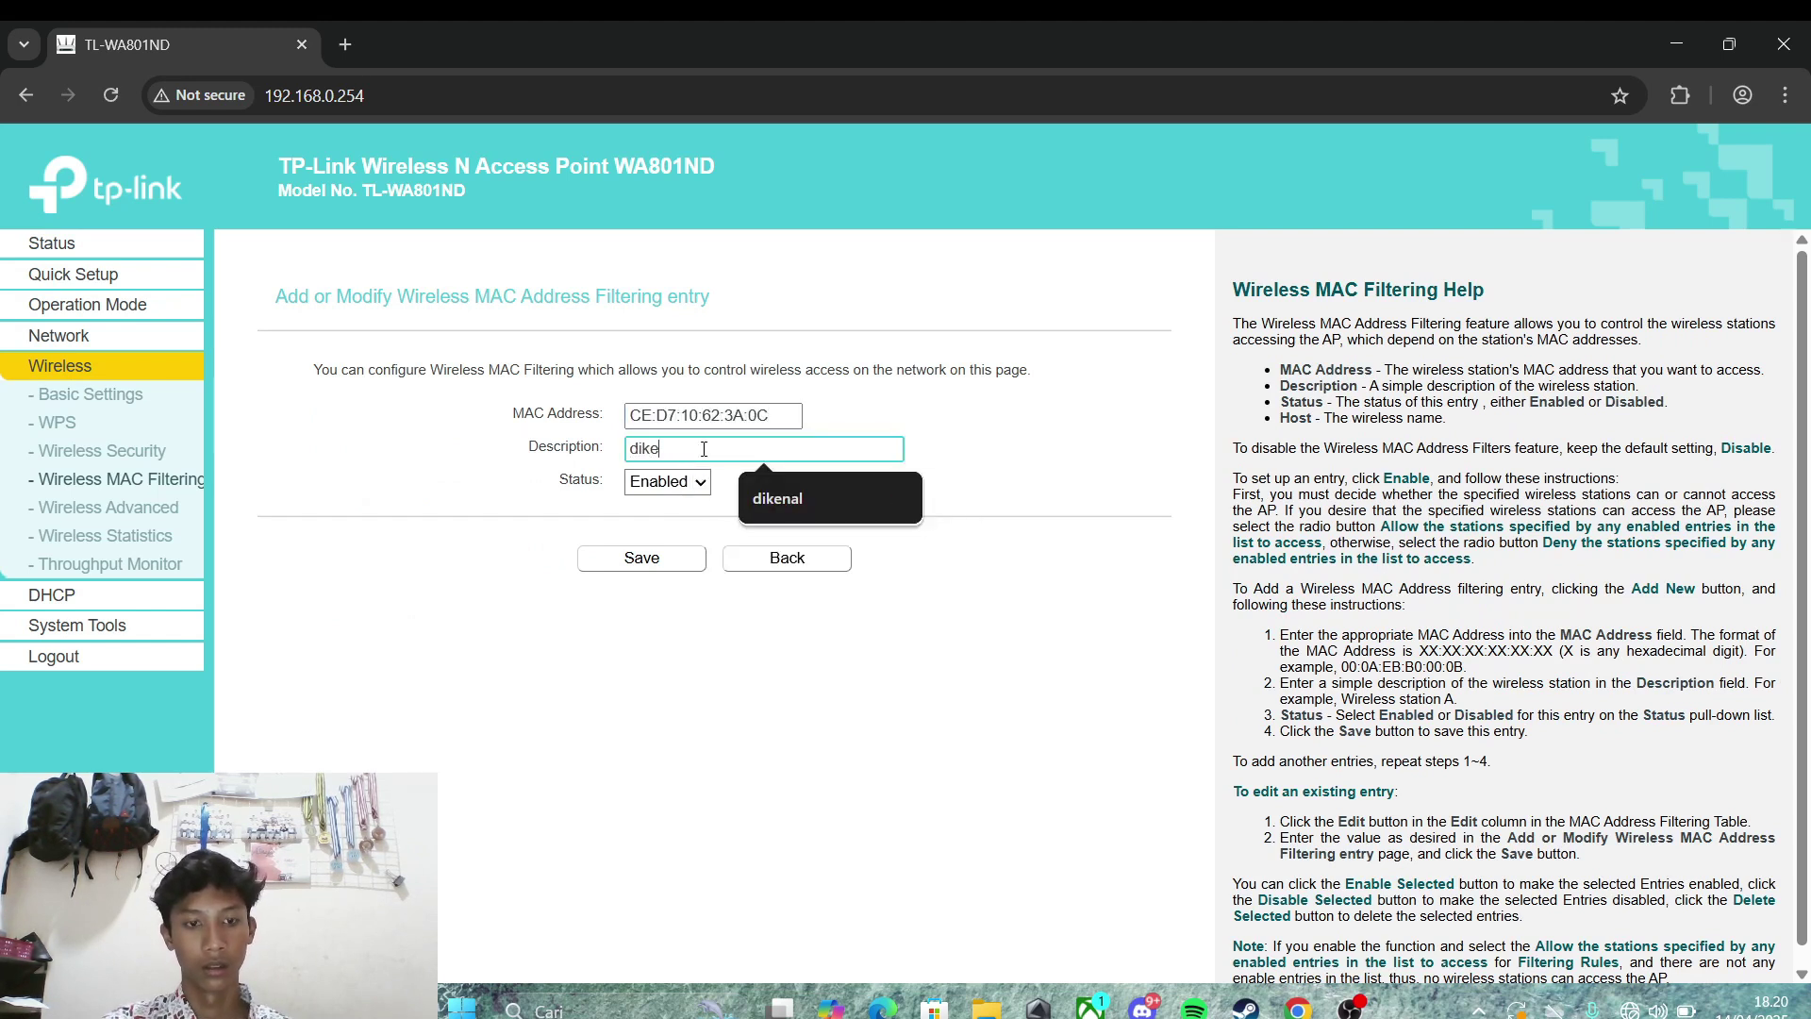
pyautogui.write('nal')
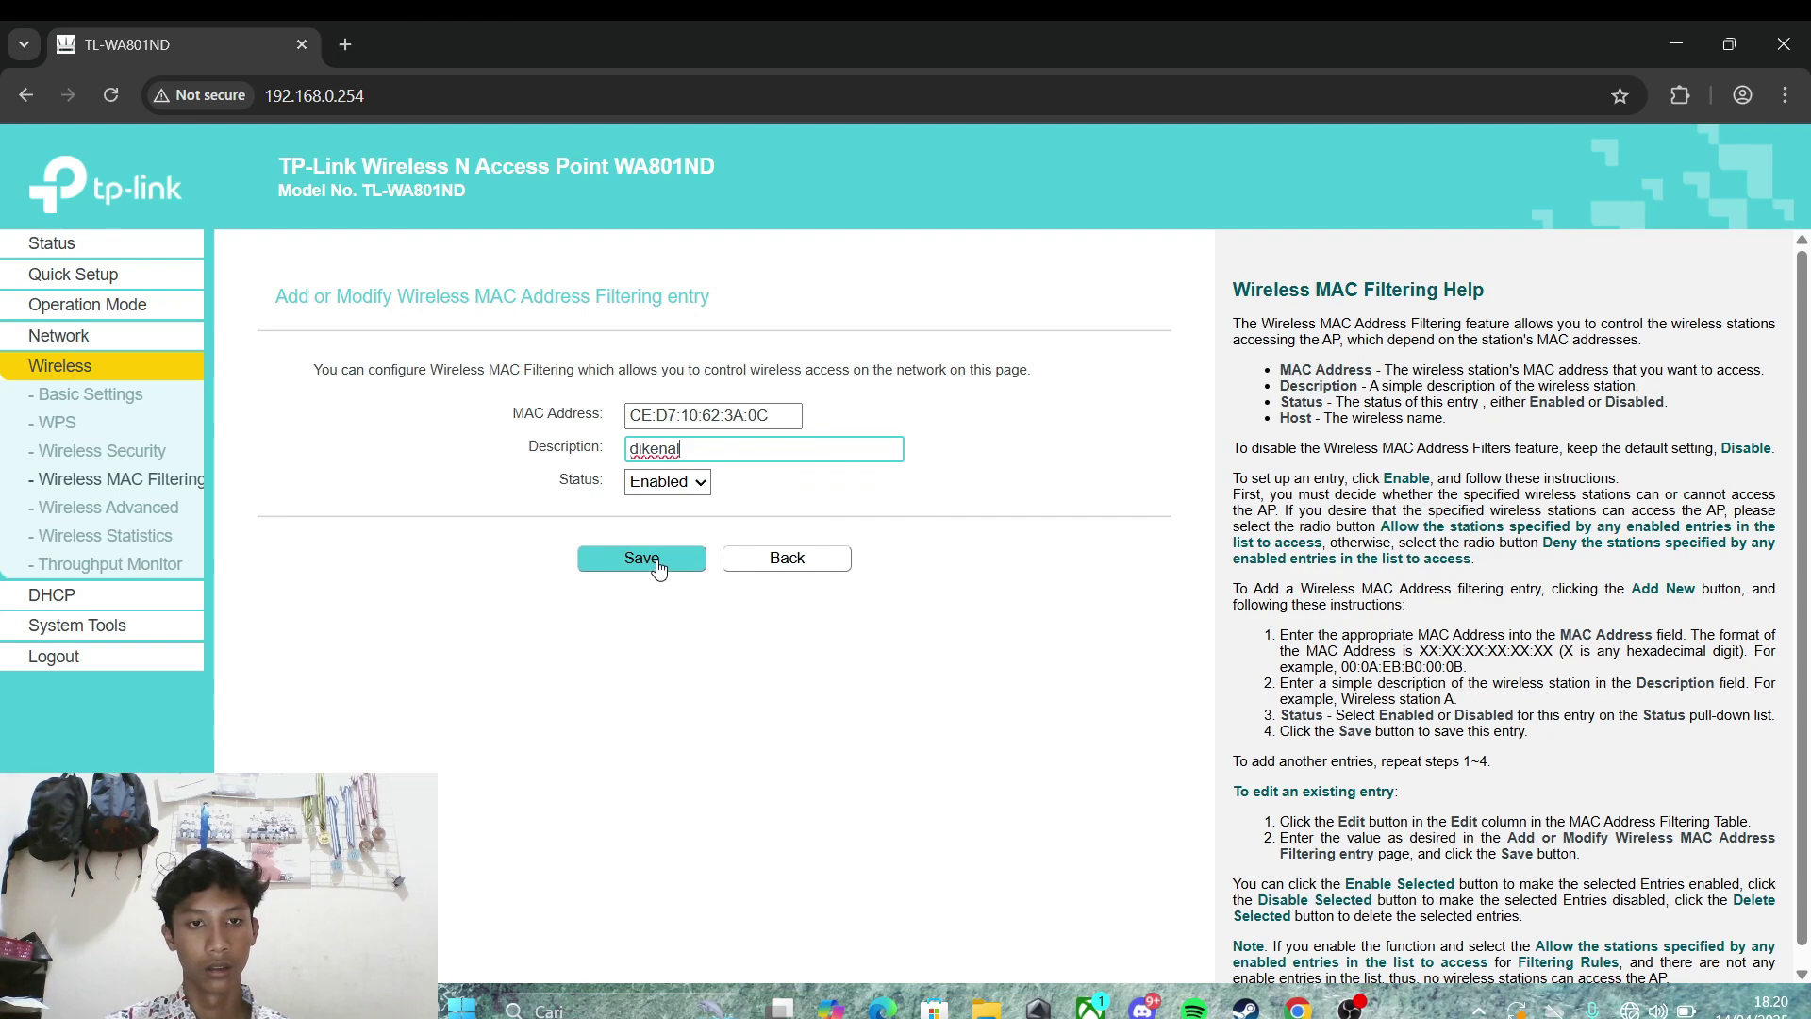
pyautogui.click(657, 563)
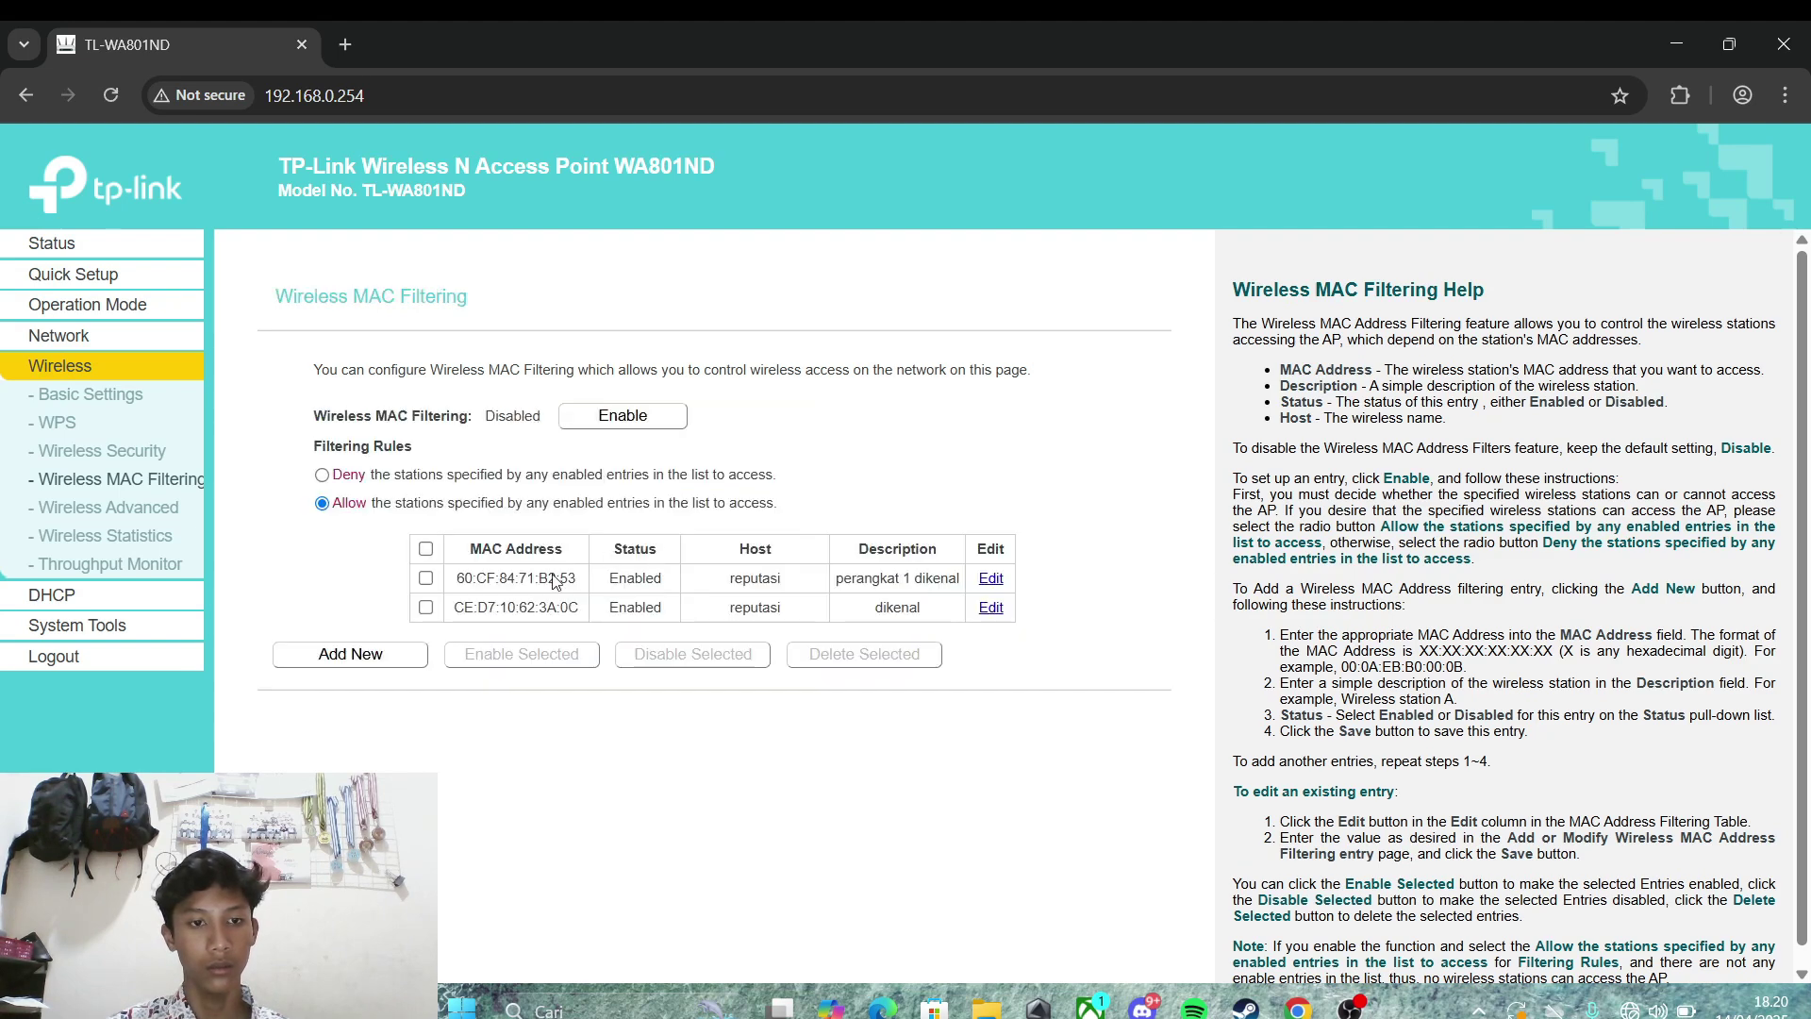
pyautogui.click(102, 592)
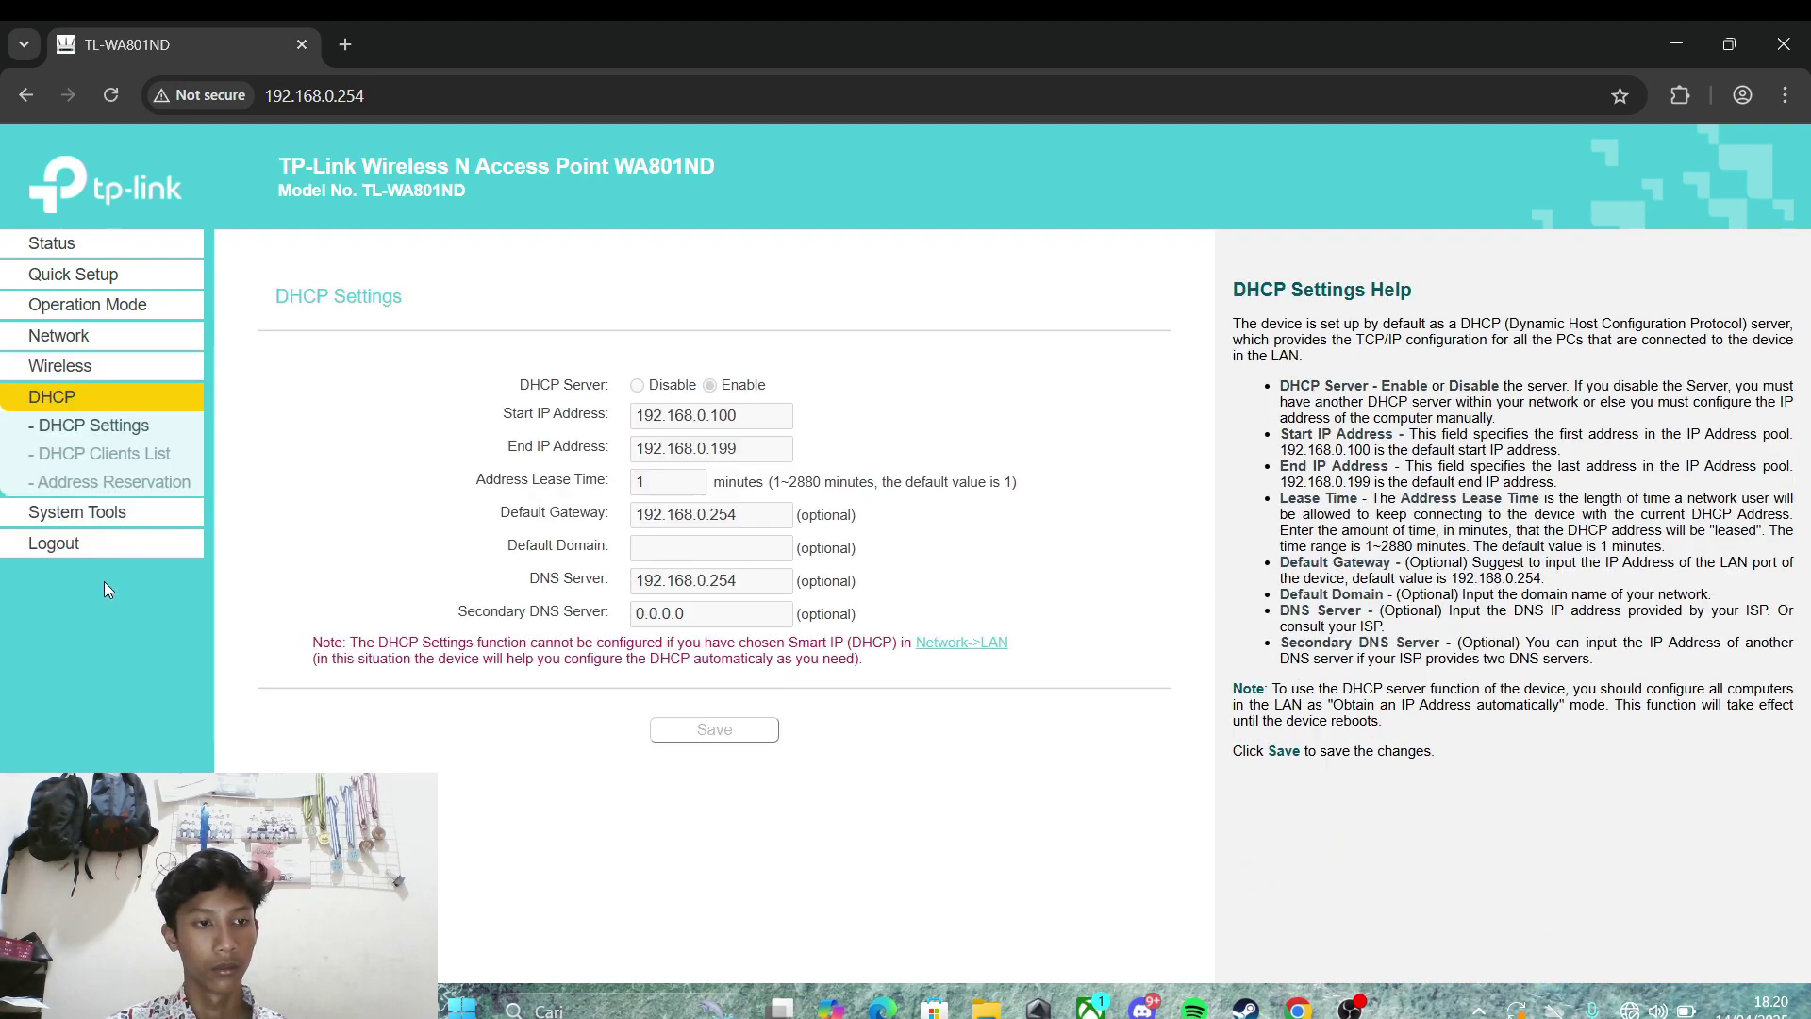
pyautogui.click(82, 455)
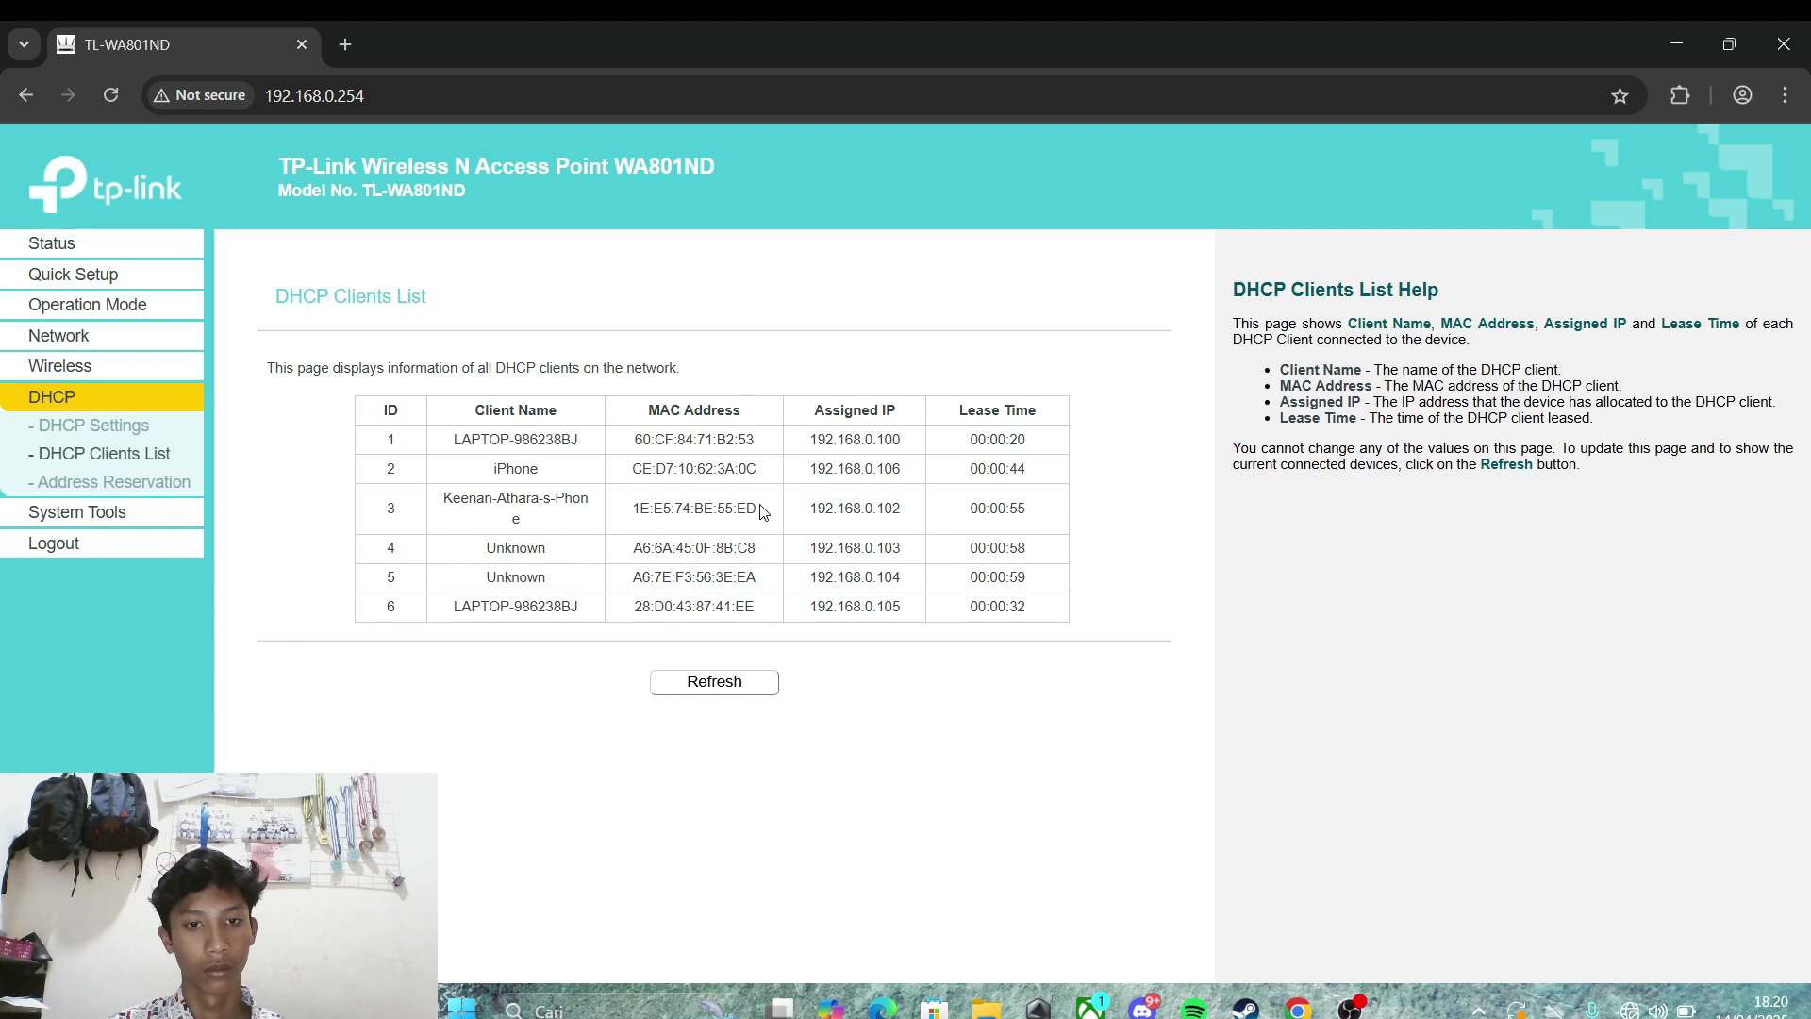
pyautogui.moveTo(766, 512); pyautogui.dragTo(626, 510)
pyautogui.hotkey('ctrl', 'c')
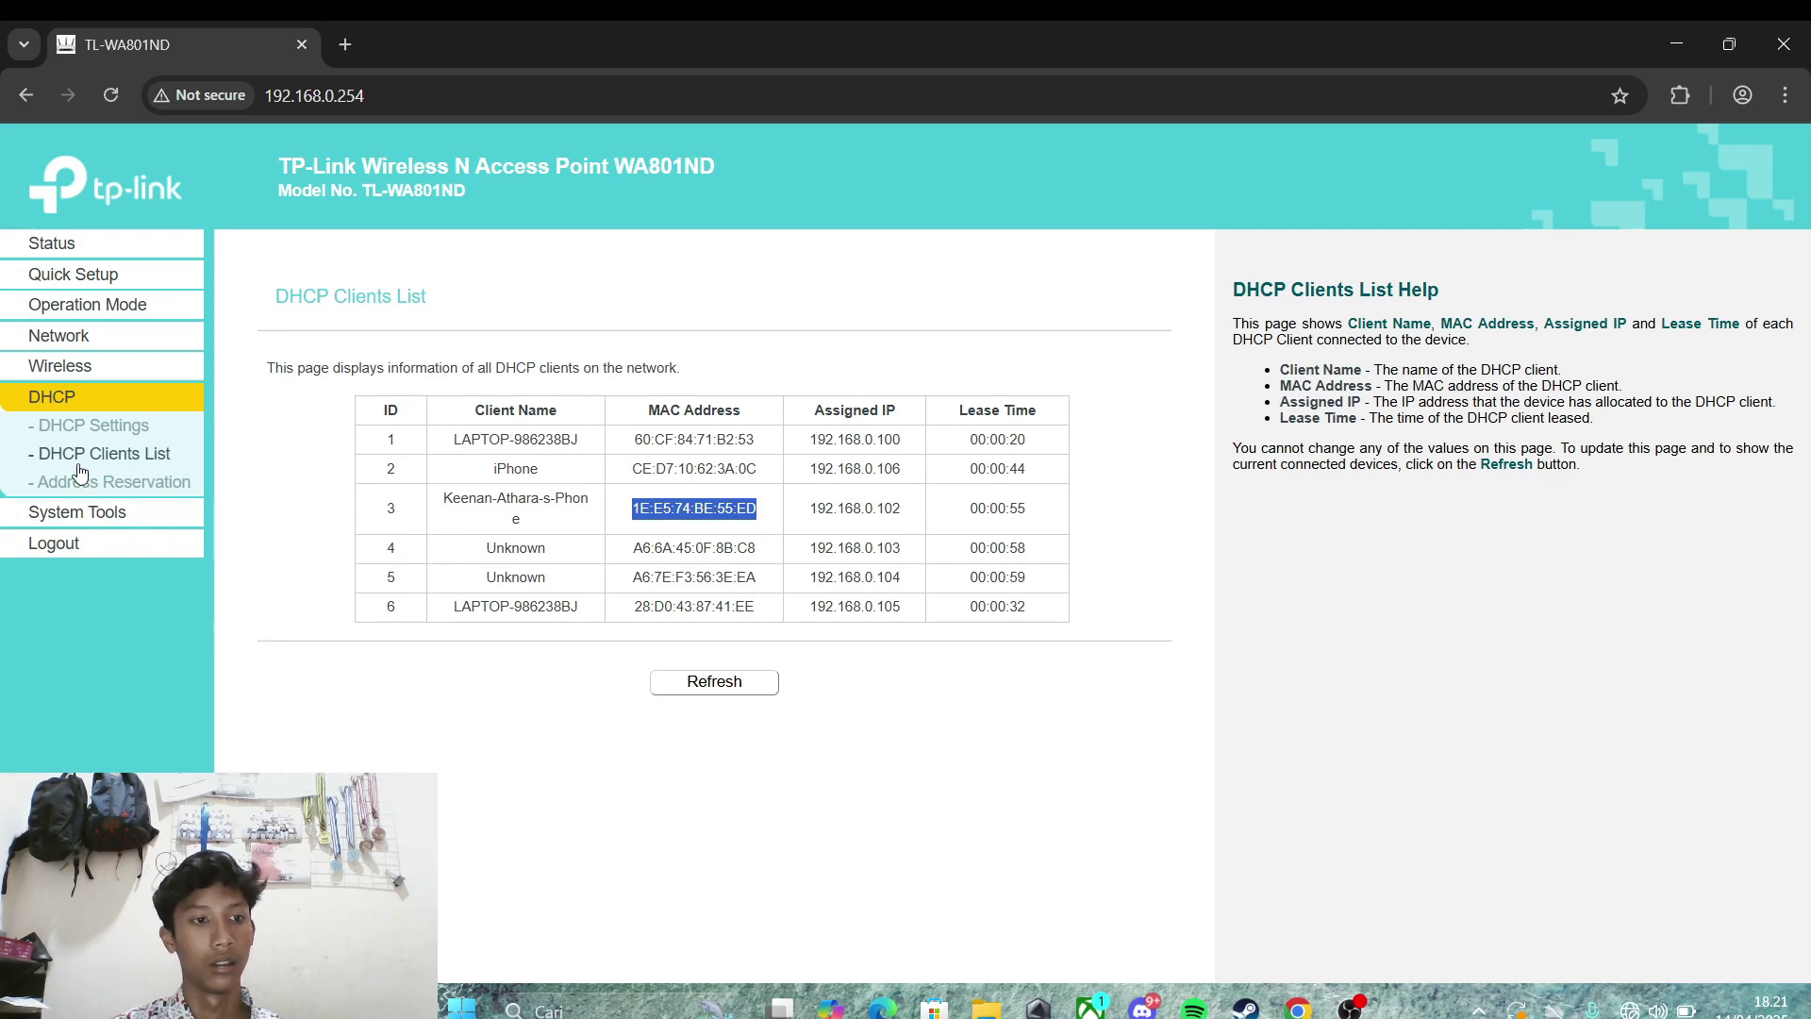
pyautogui.click(51, 375)
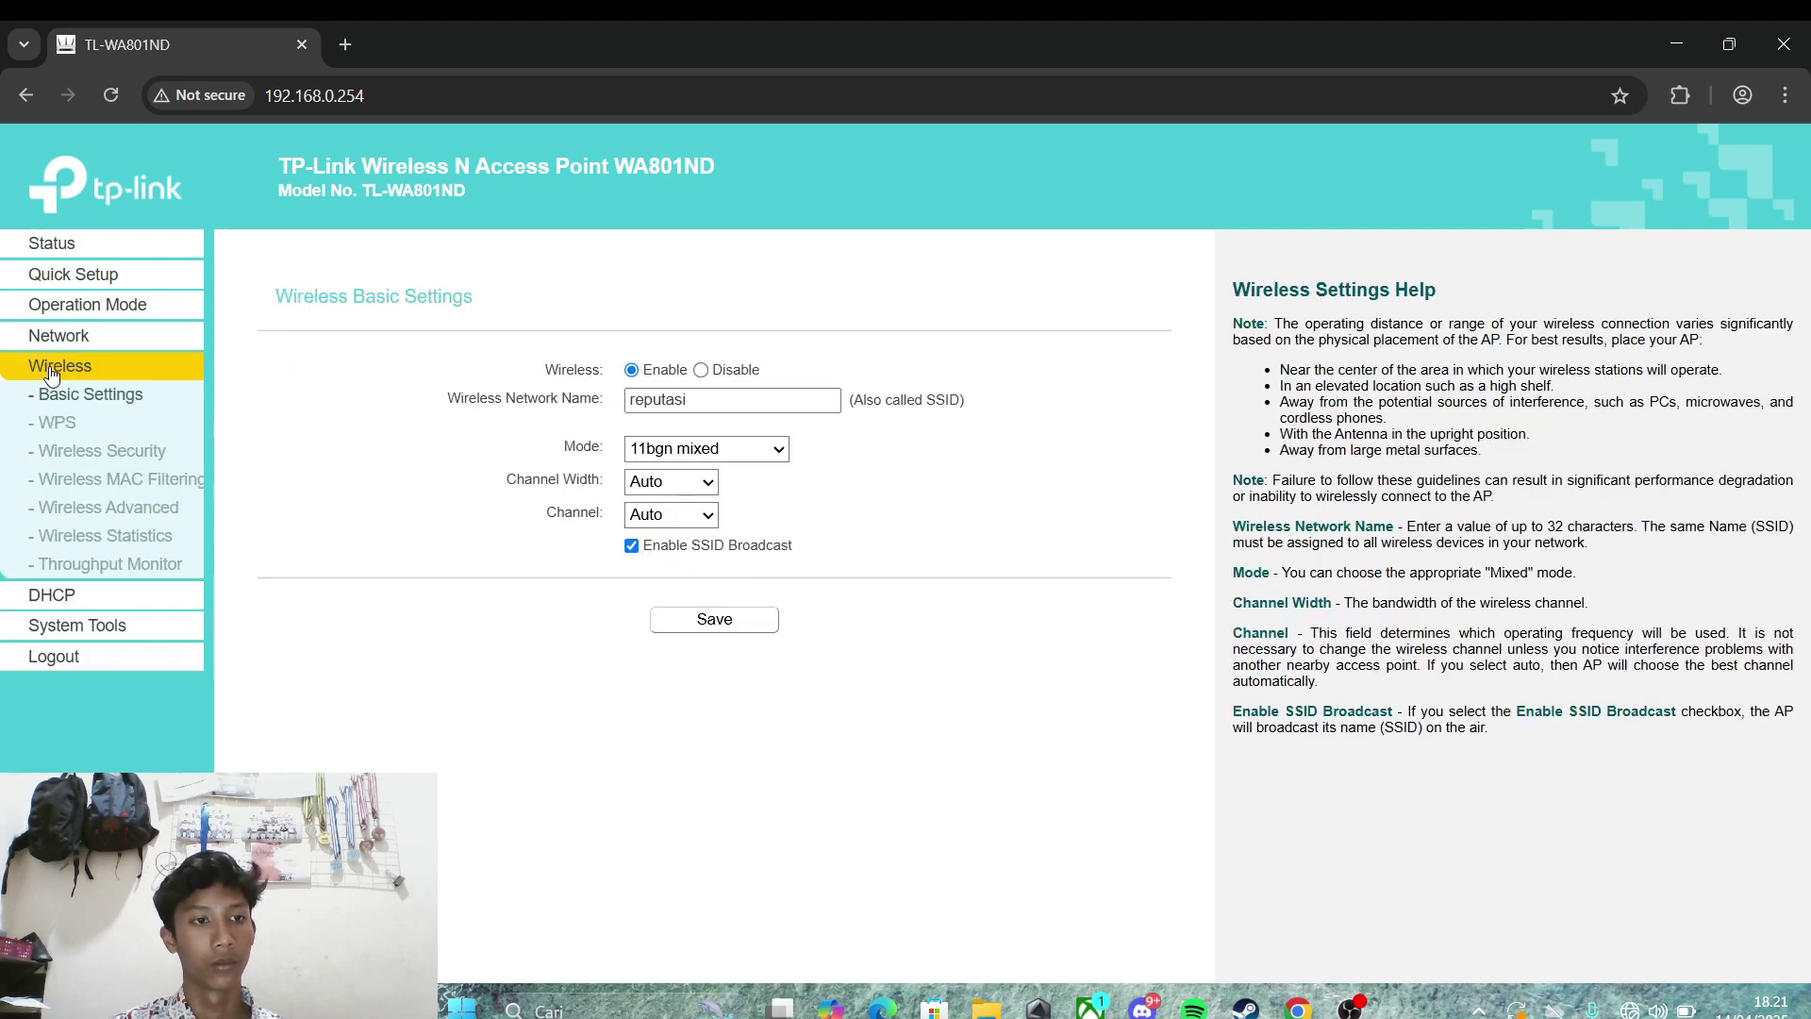
pyautogui.click(93, 488)
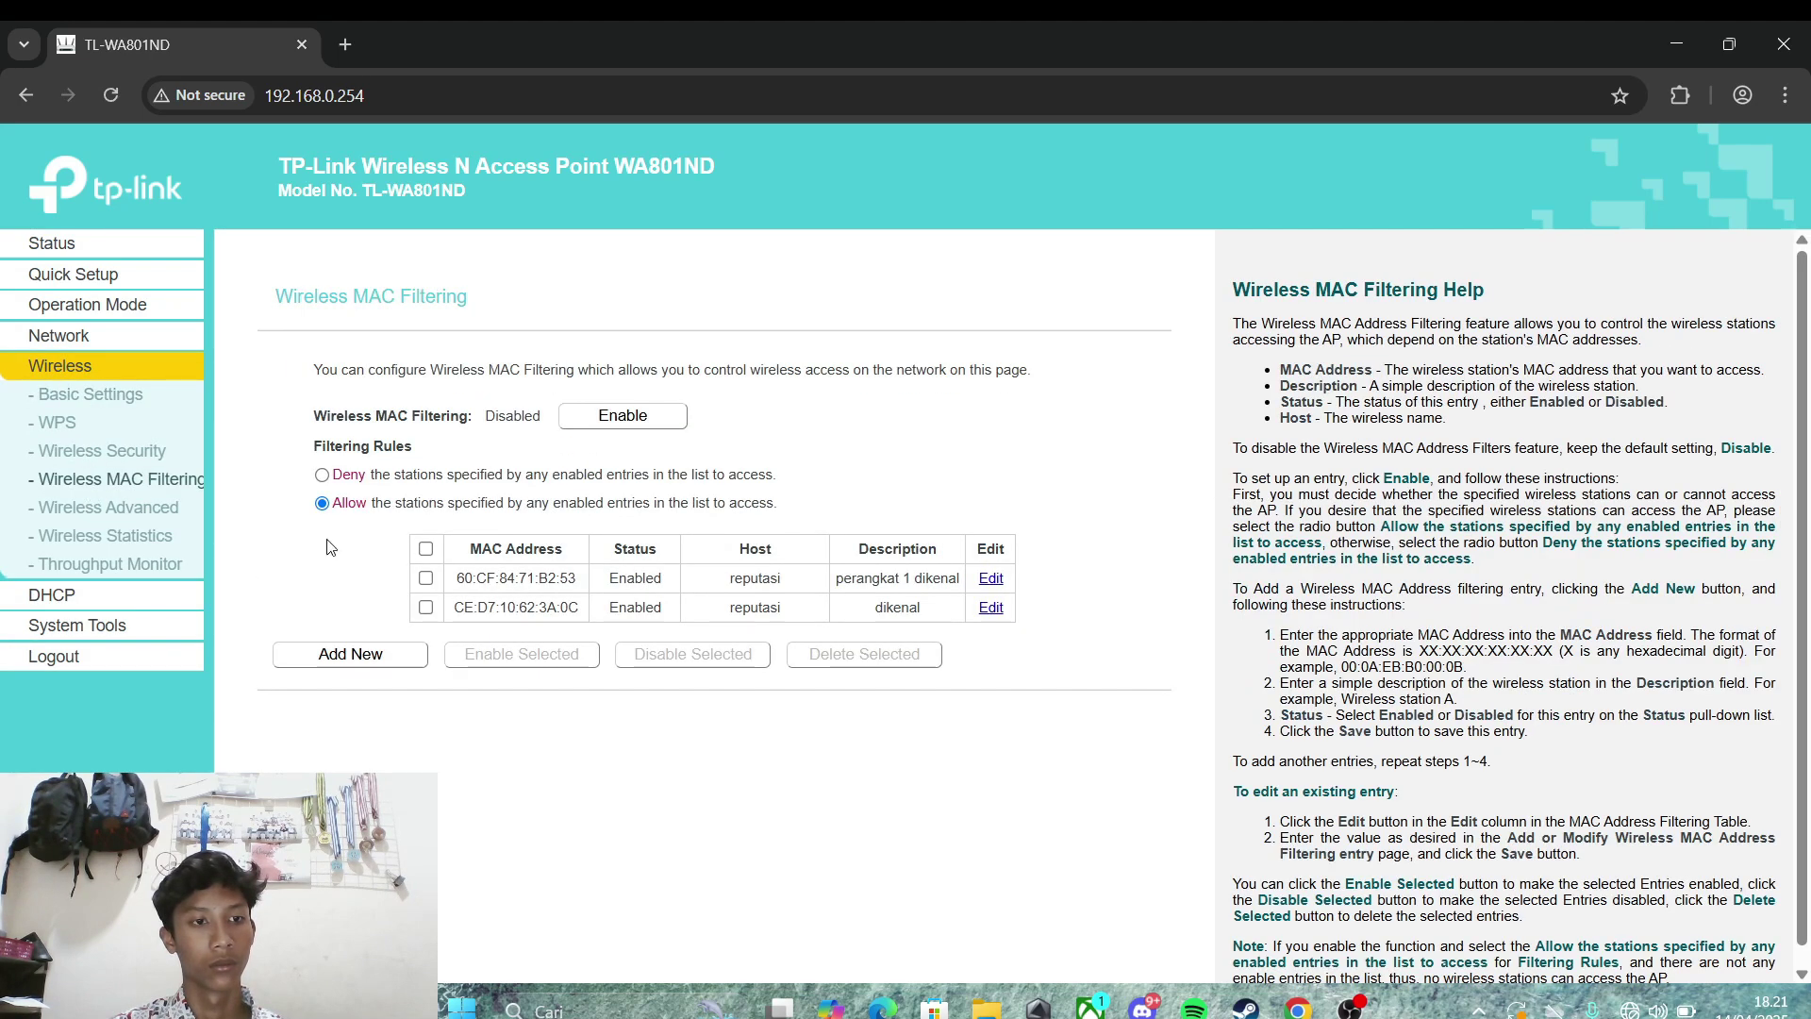
pyautogui.click(329, 657)
pyautogui.click(661, 422)
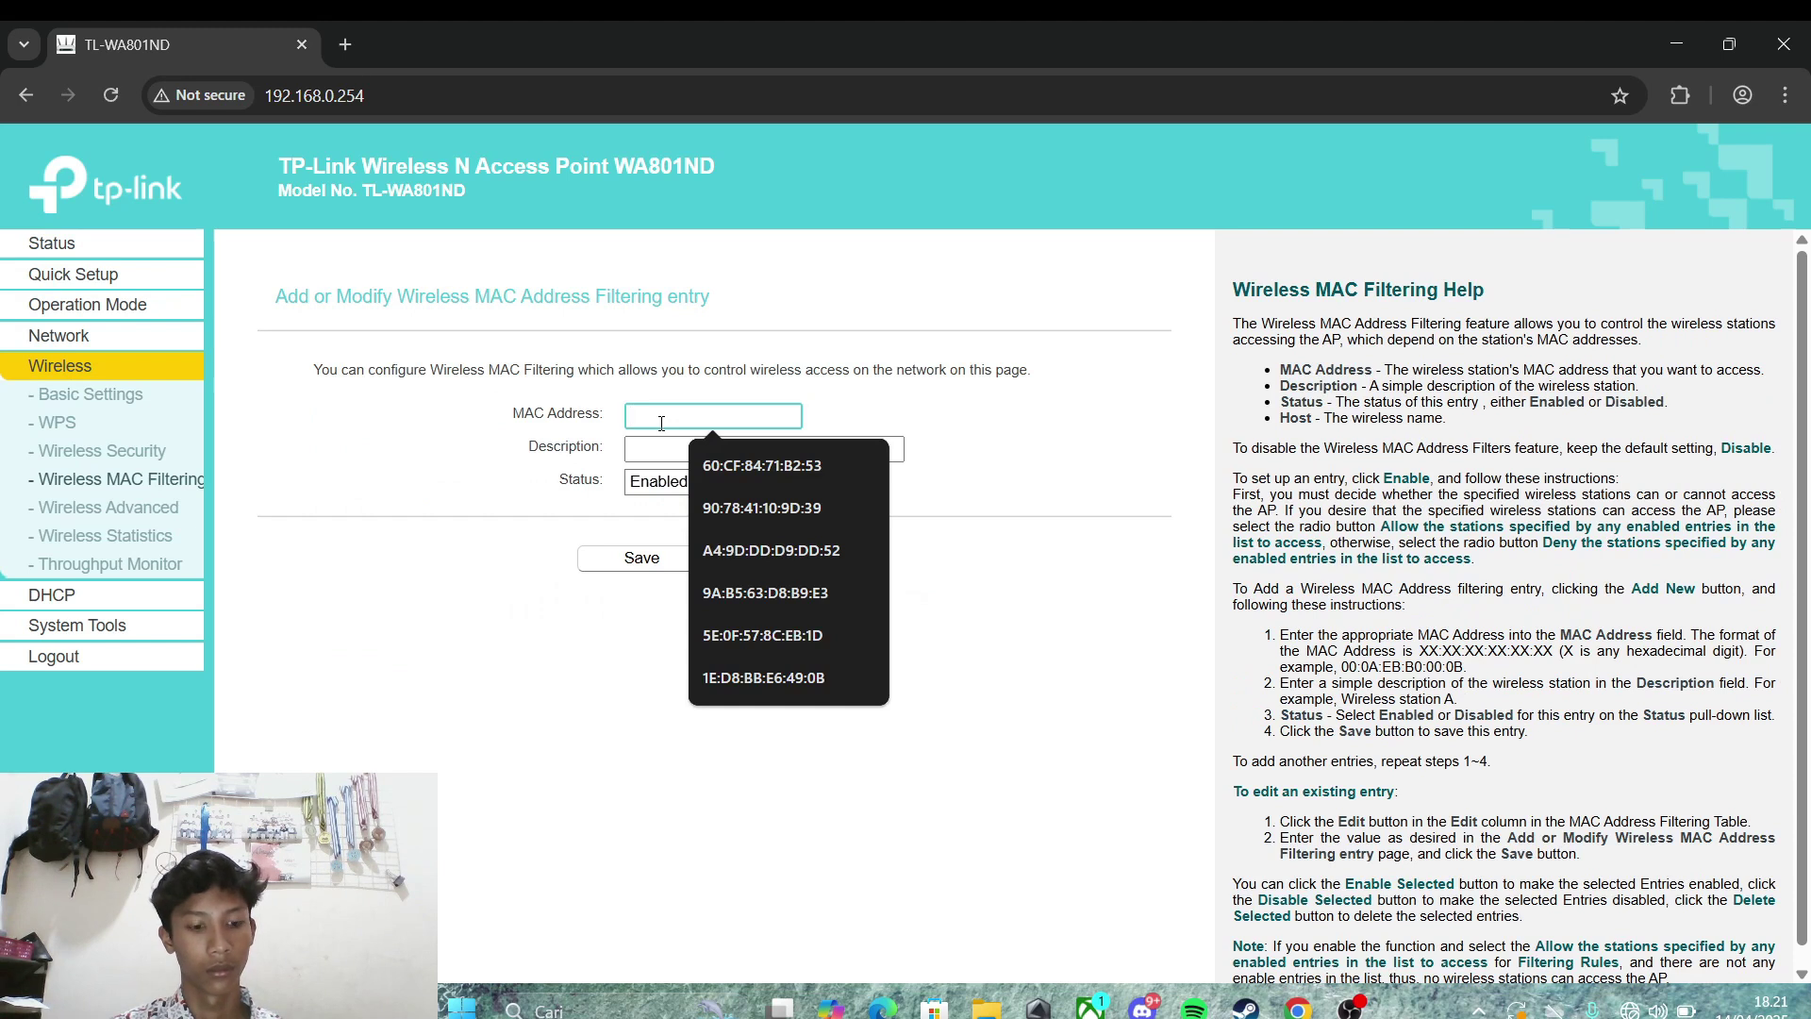
pyautogui.hotkey('ctrl', 'v')
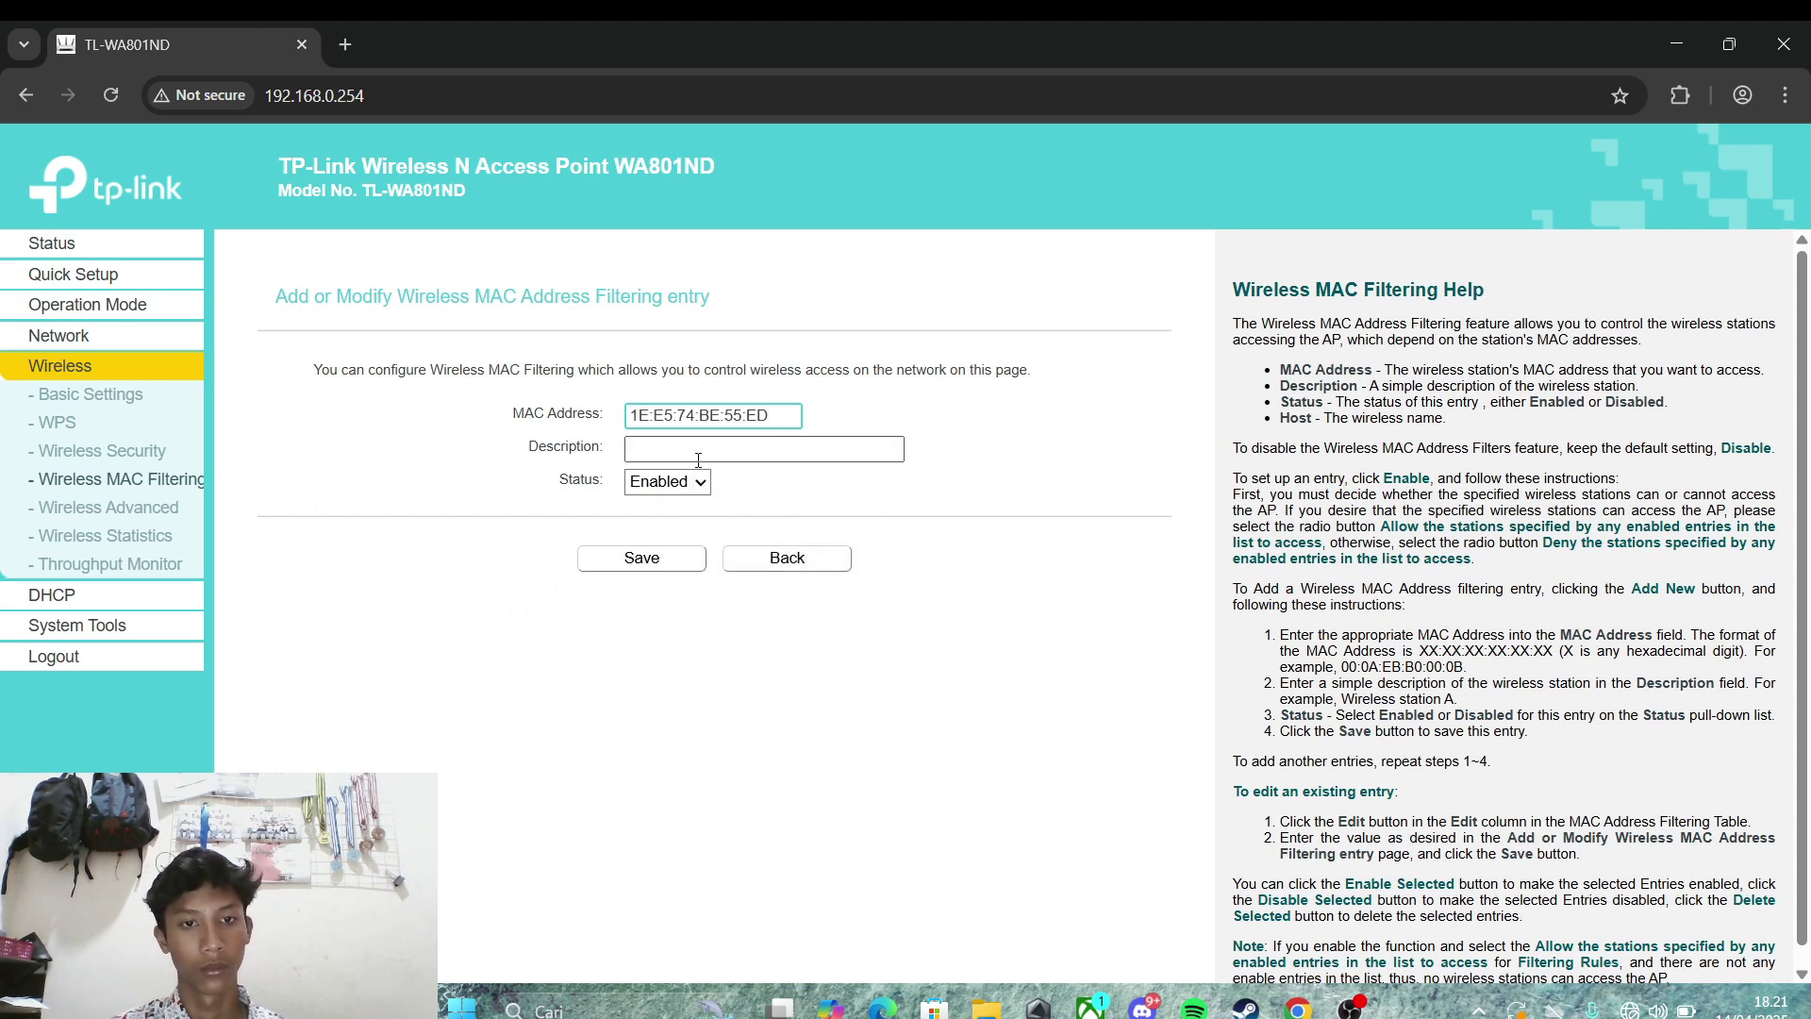
pyautogui.click(698, 453)
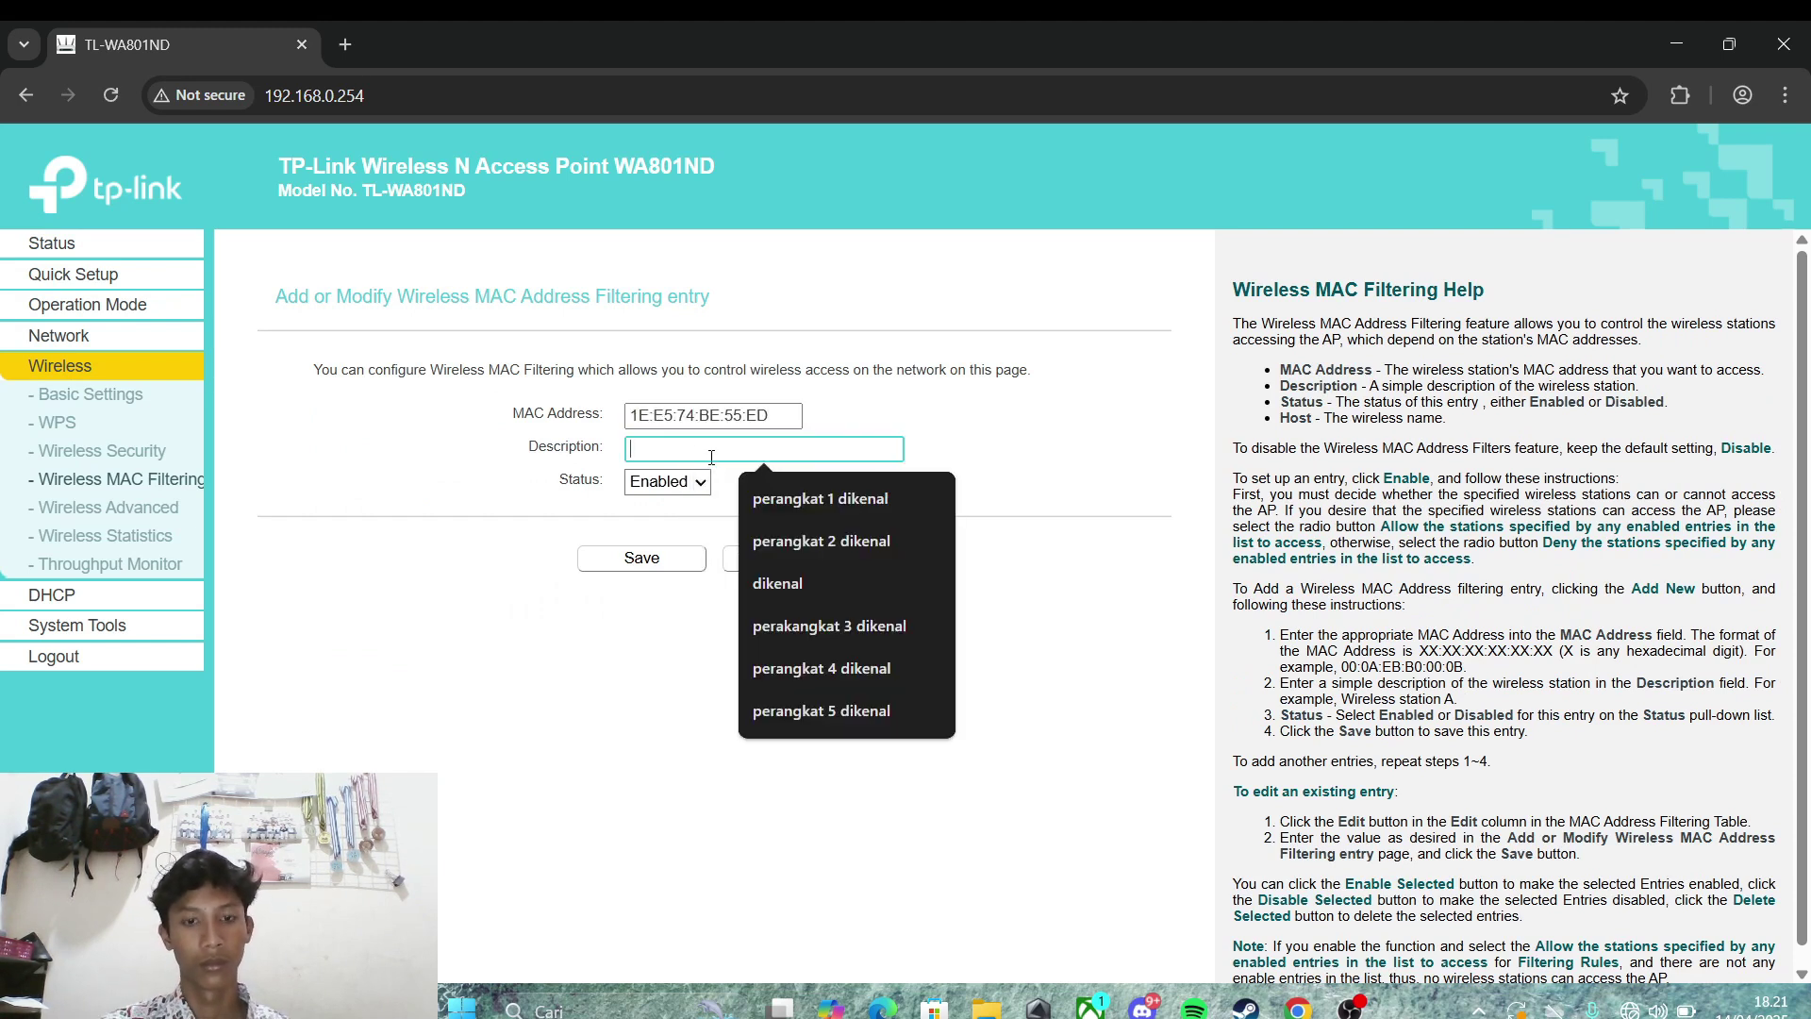
pyautogui.click(775, 585)
pyautogui.click(642, 557)
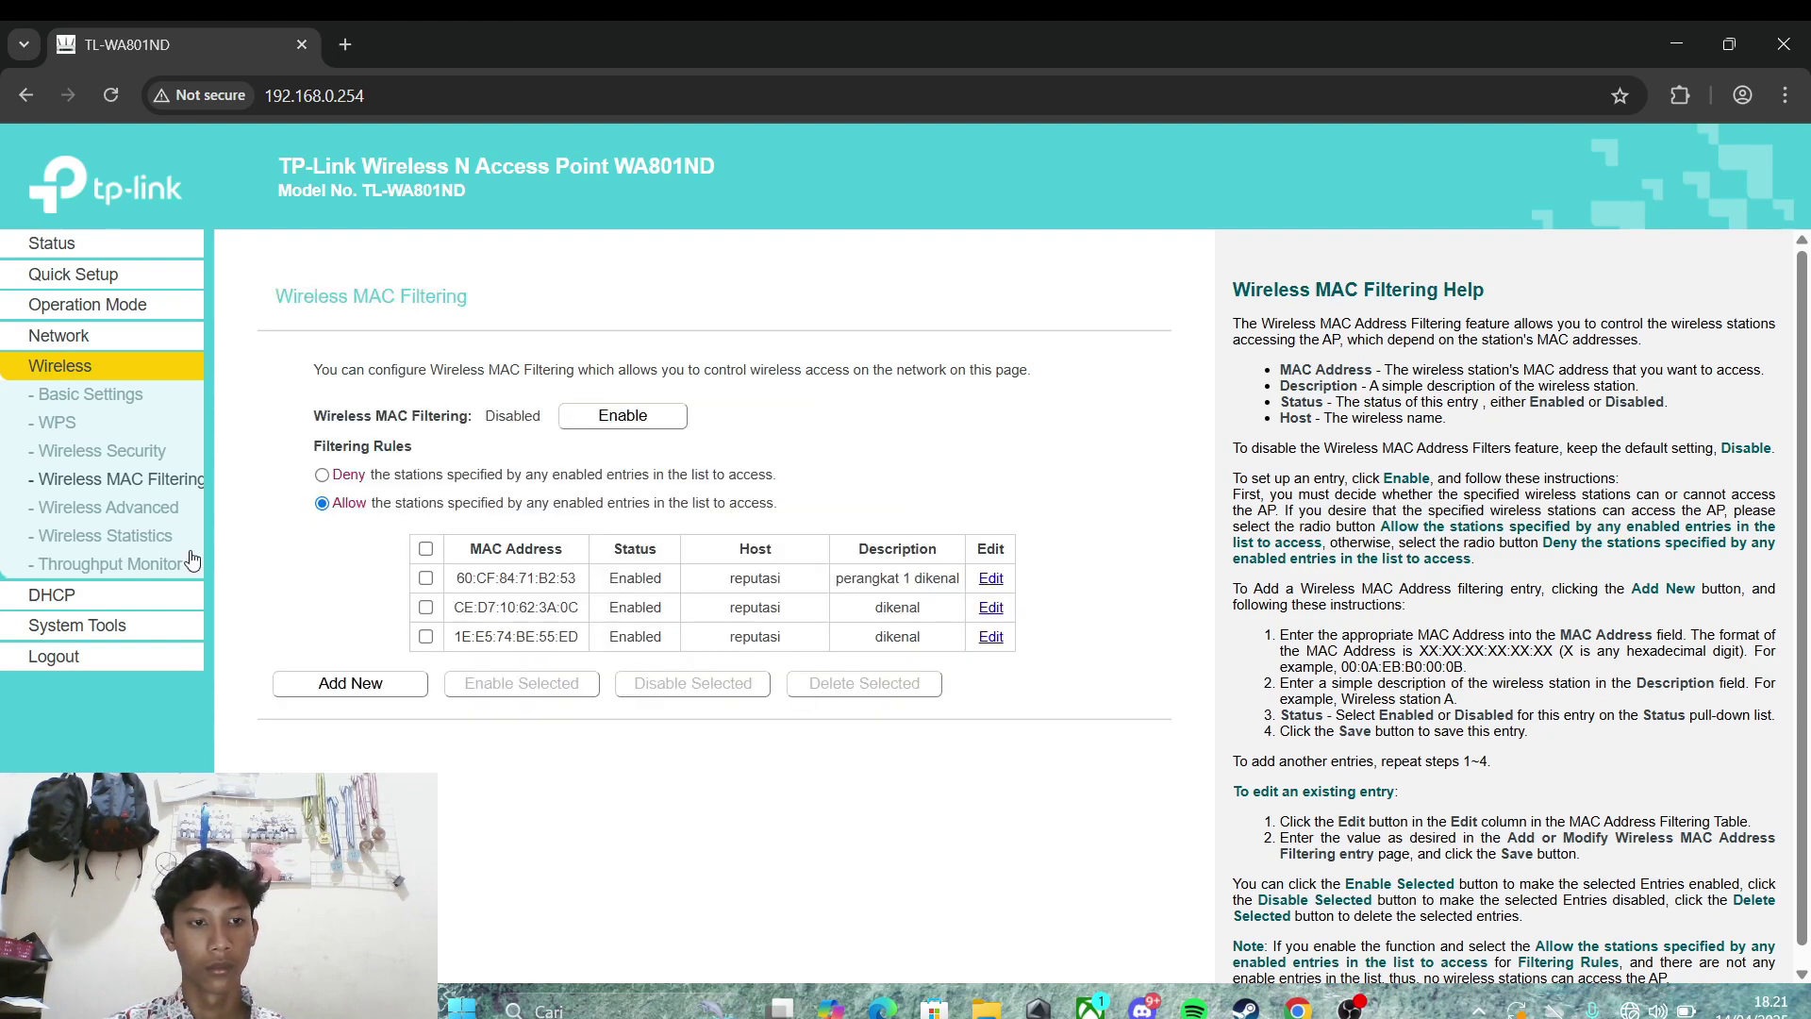
pyautogui.click(82, 593)
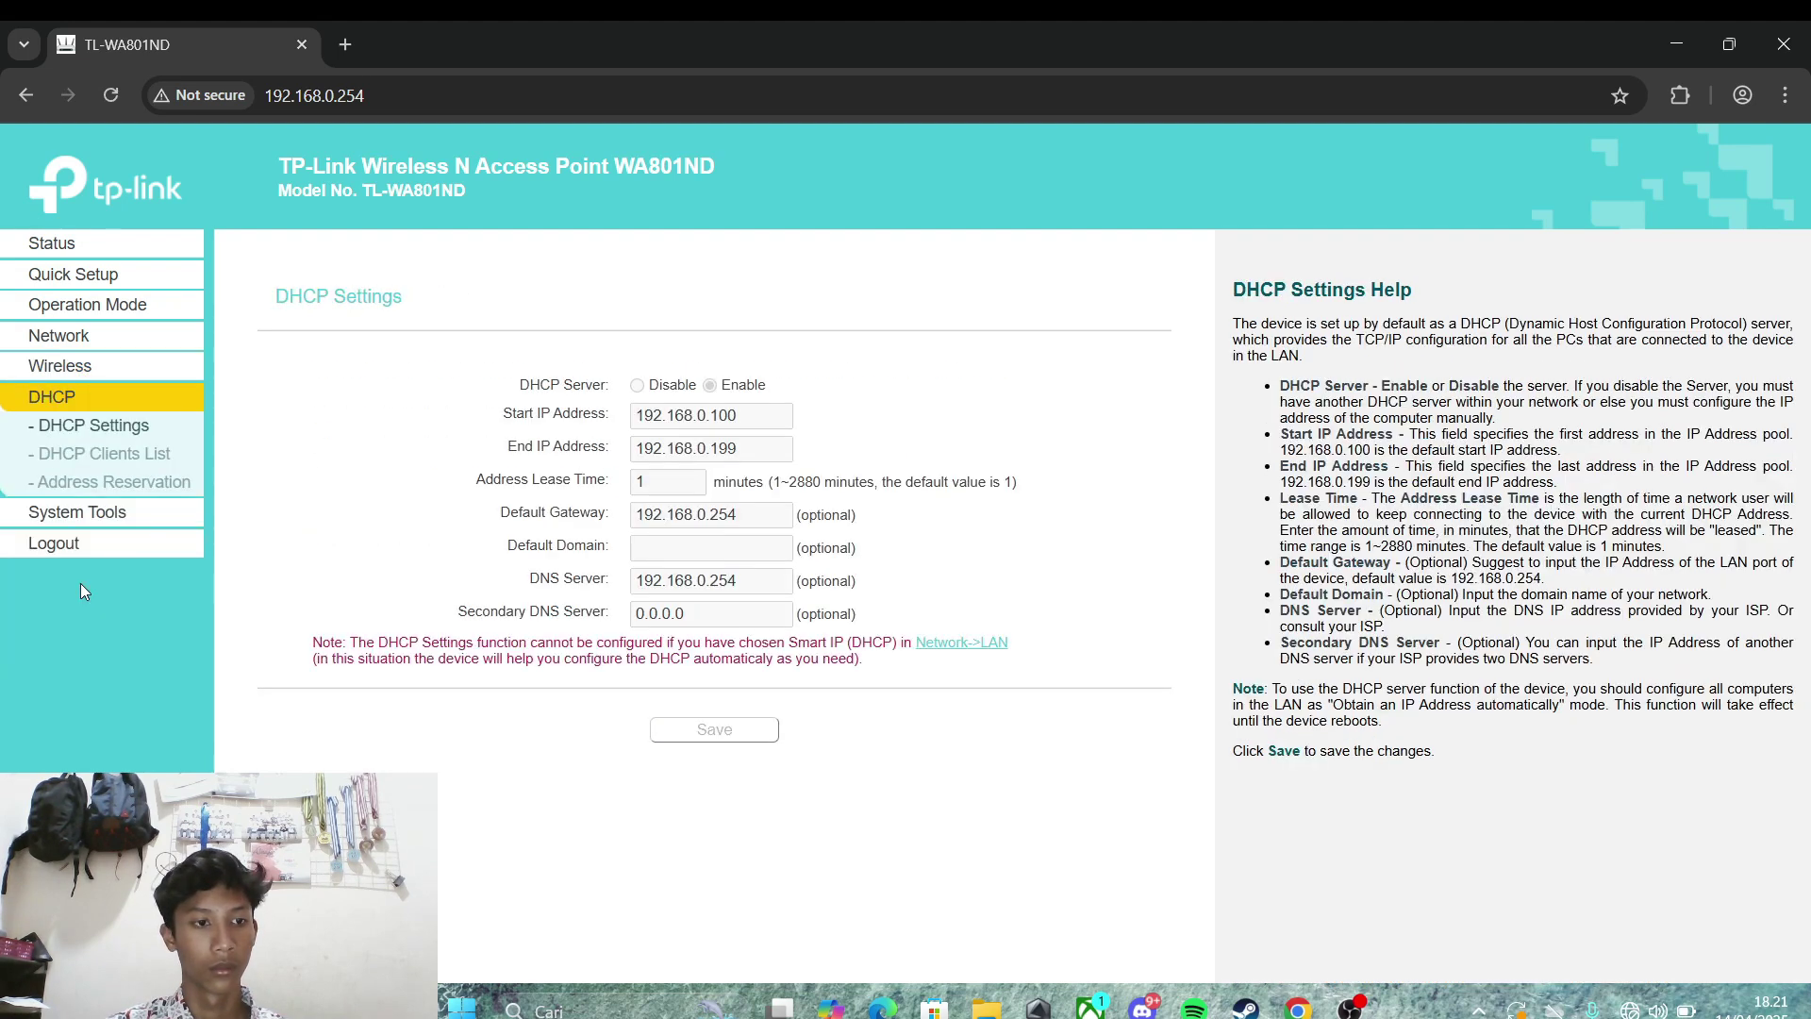
# Step: Copy row 4's MAC A6:6A:45:0F:8B:C8 and add it as an enabled 'dikenal' filter entry
pyautogui.click(77, 455)
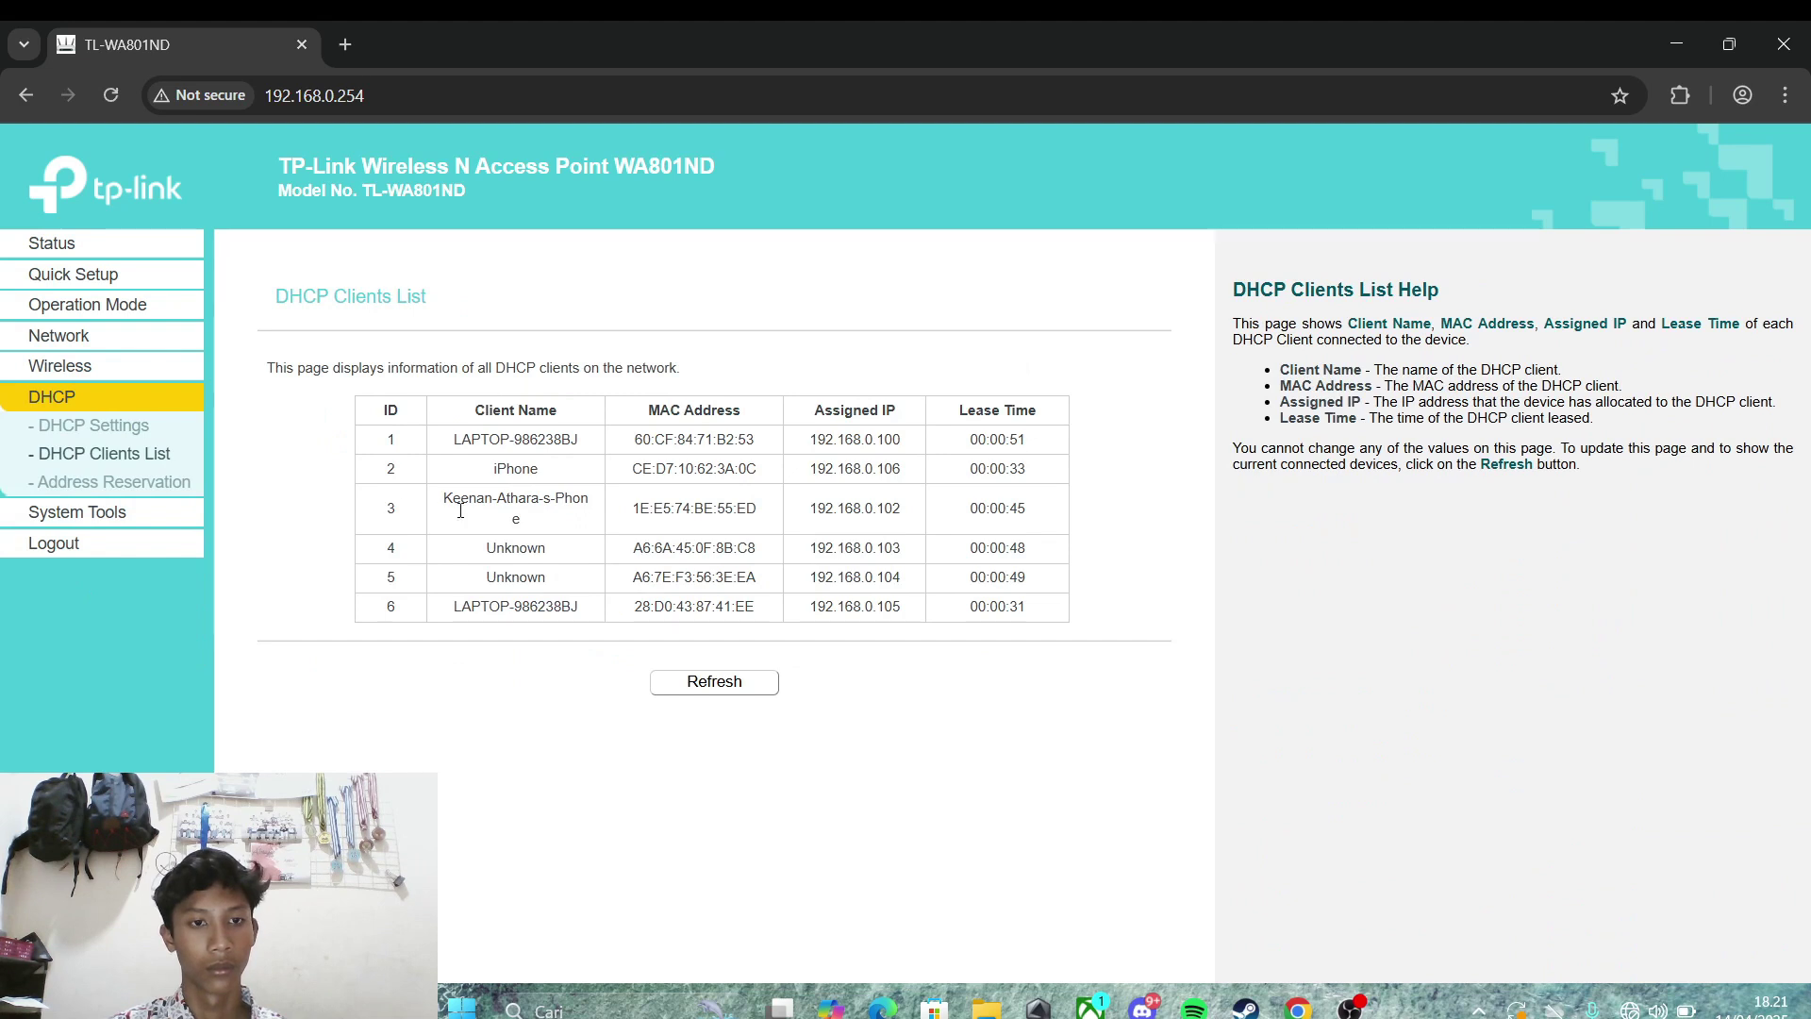
pyautogui.moveTo(766, 552); pyautogui.dragTo(614, 557)
pyautogui.hotkey('ctrl', 'c')
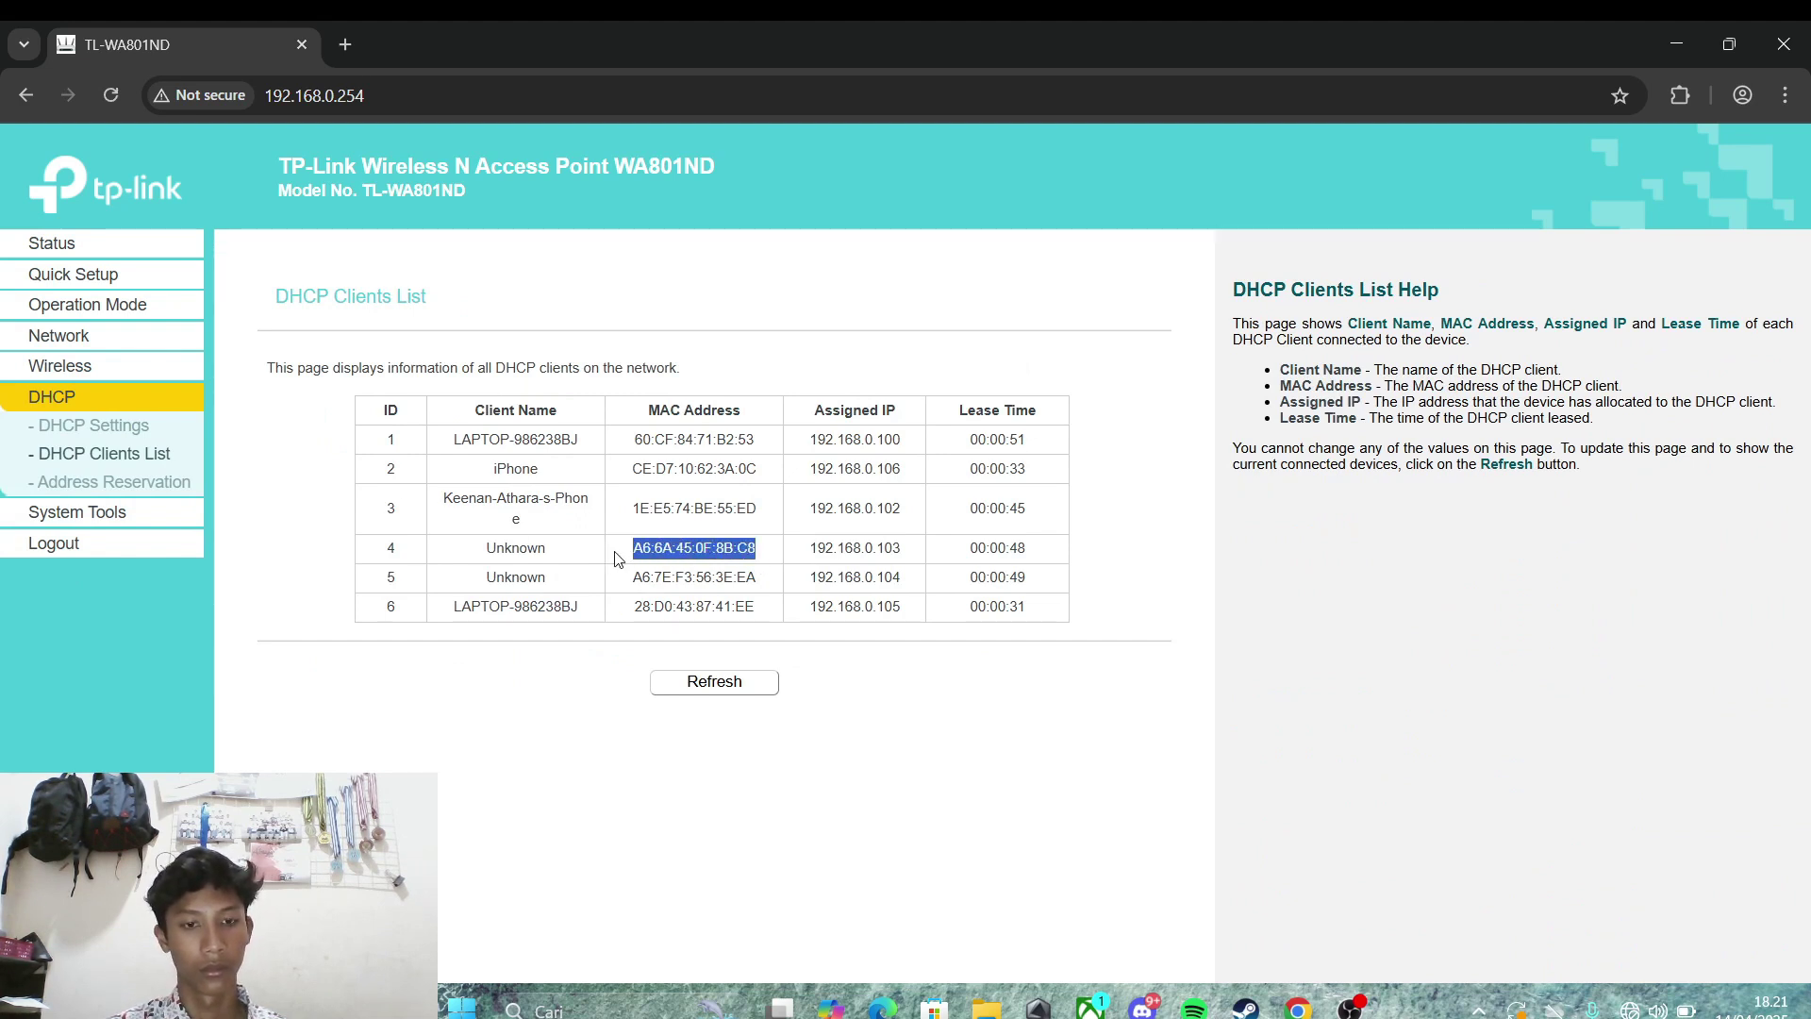
pyautogui.click(100, 369)
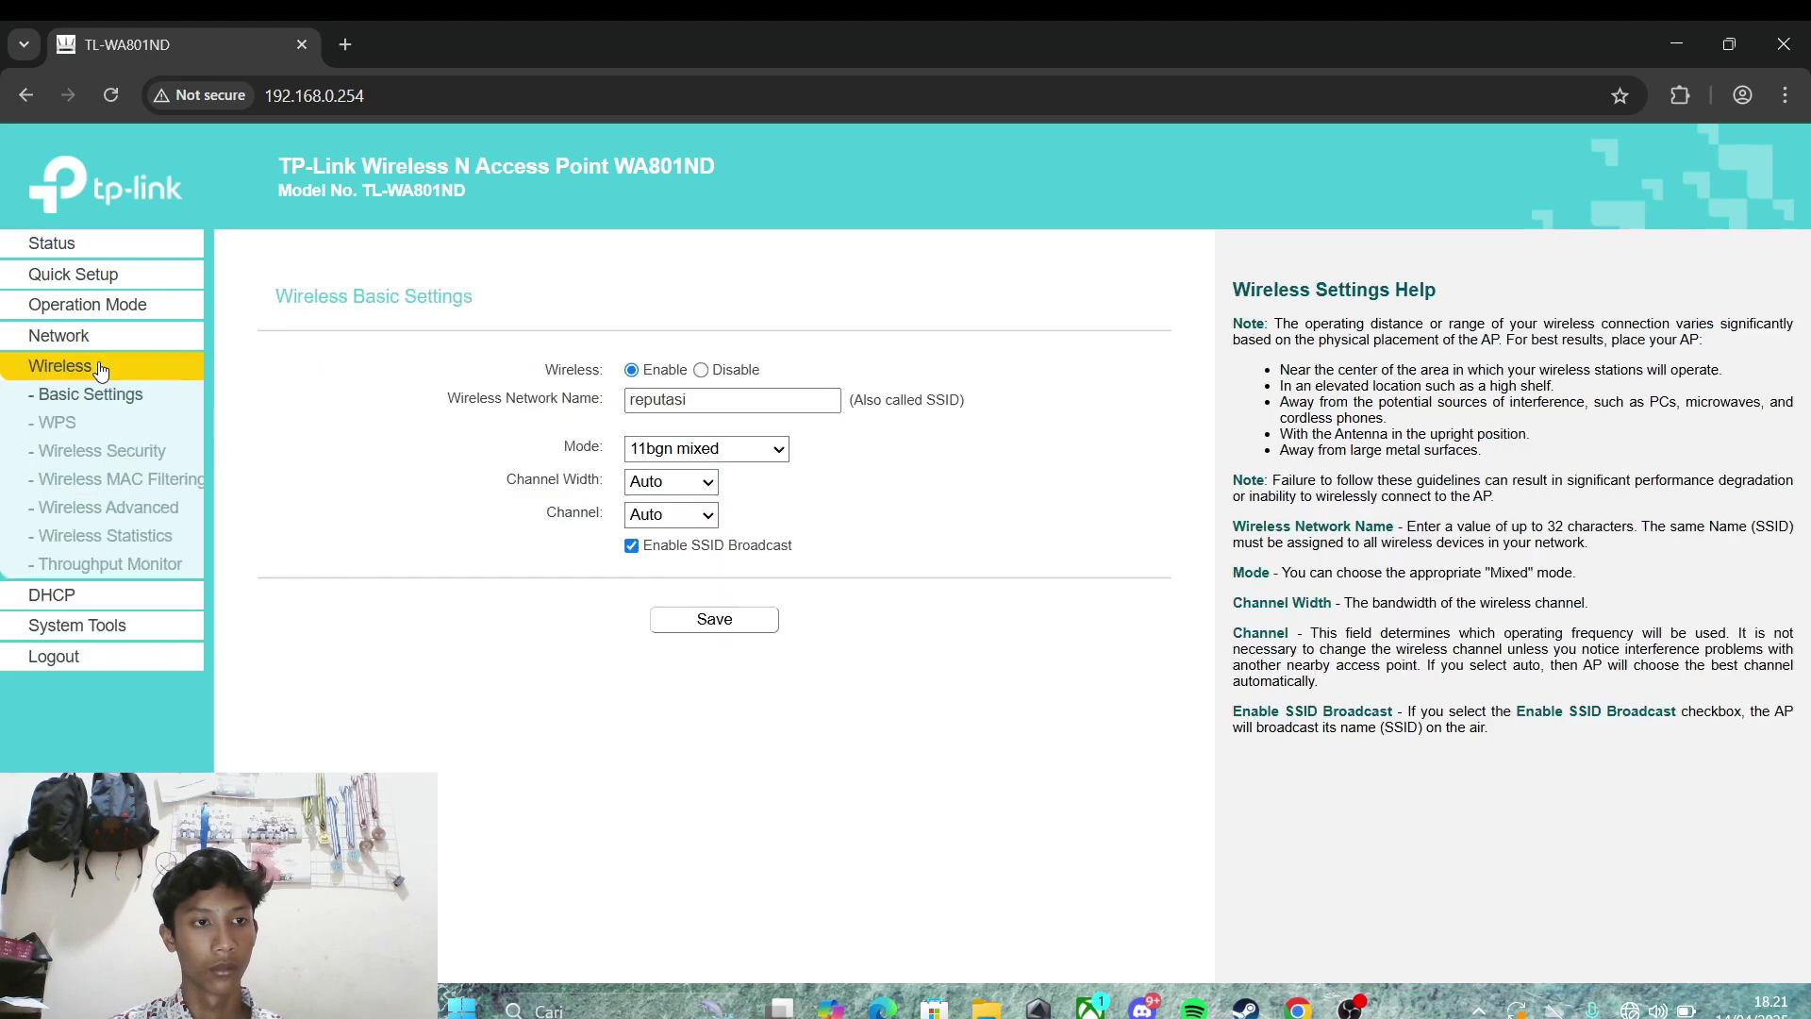
pyautogui.click(132, 479)
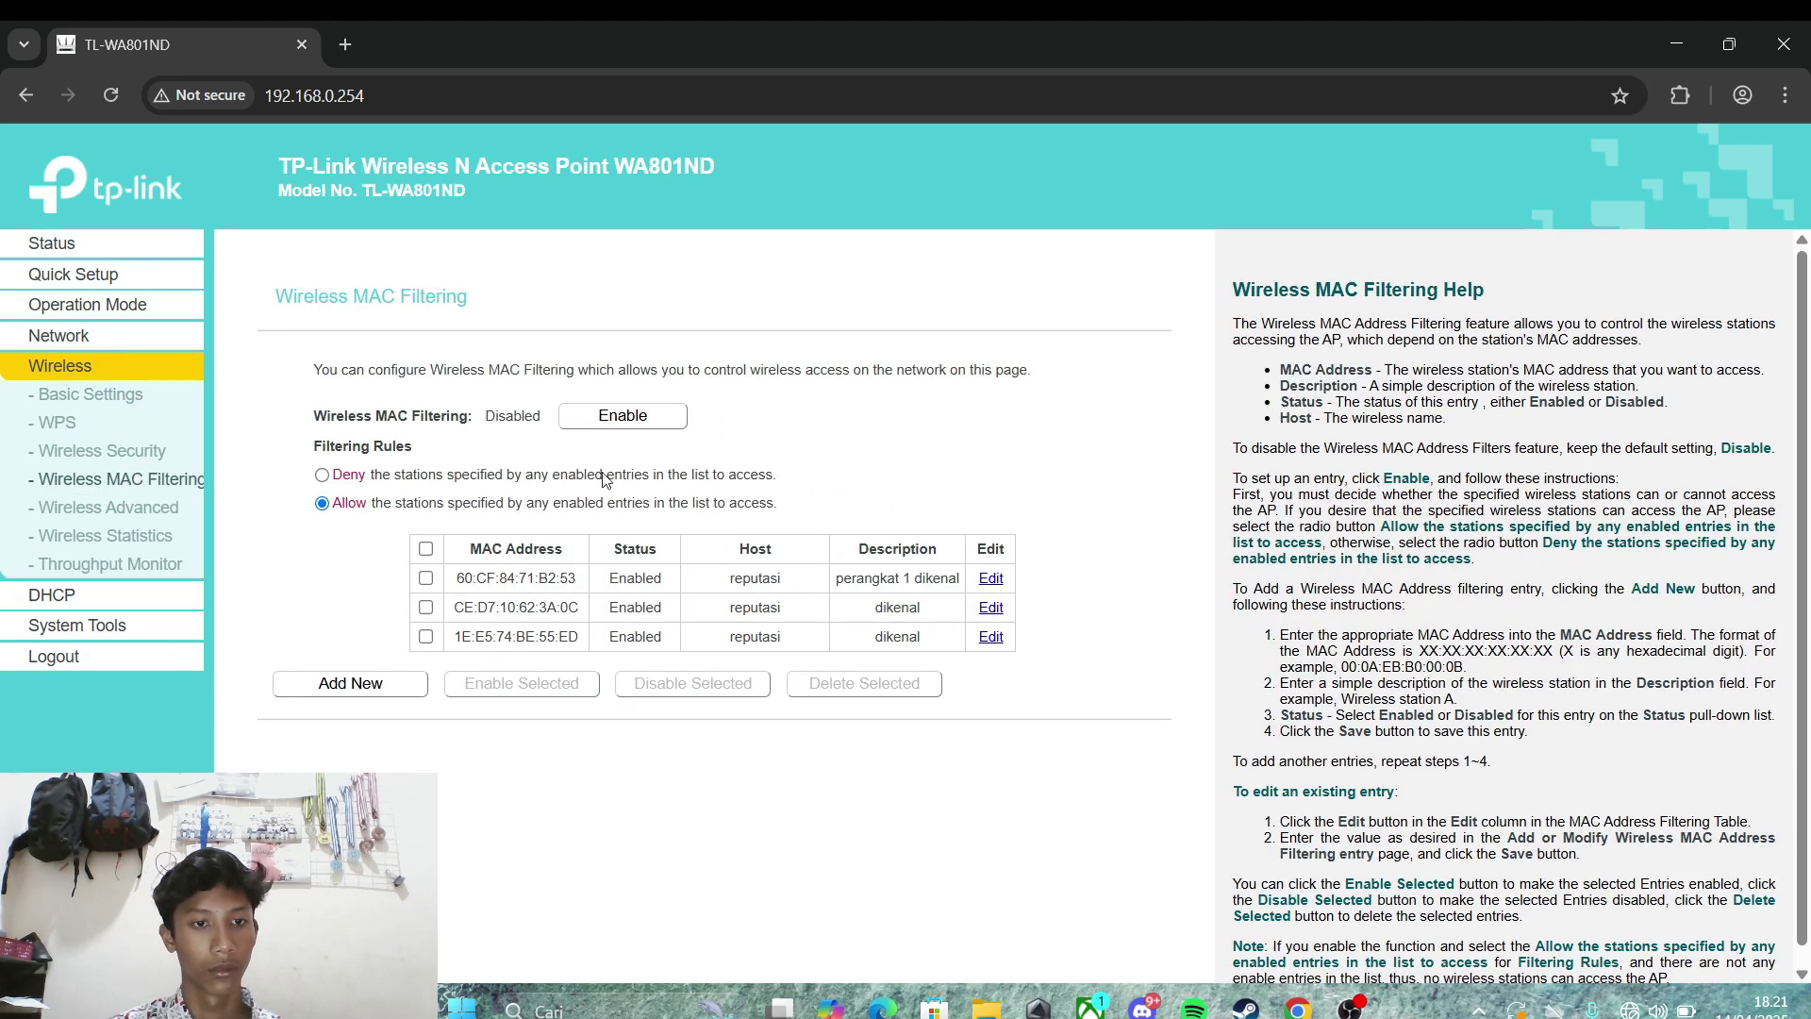
pyautogui.click(350, 683)
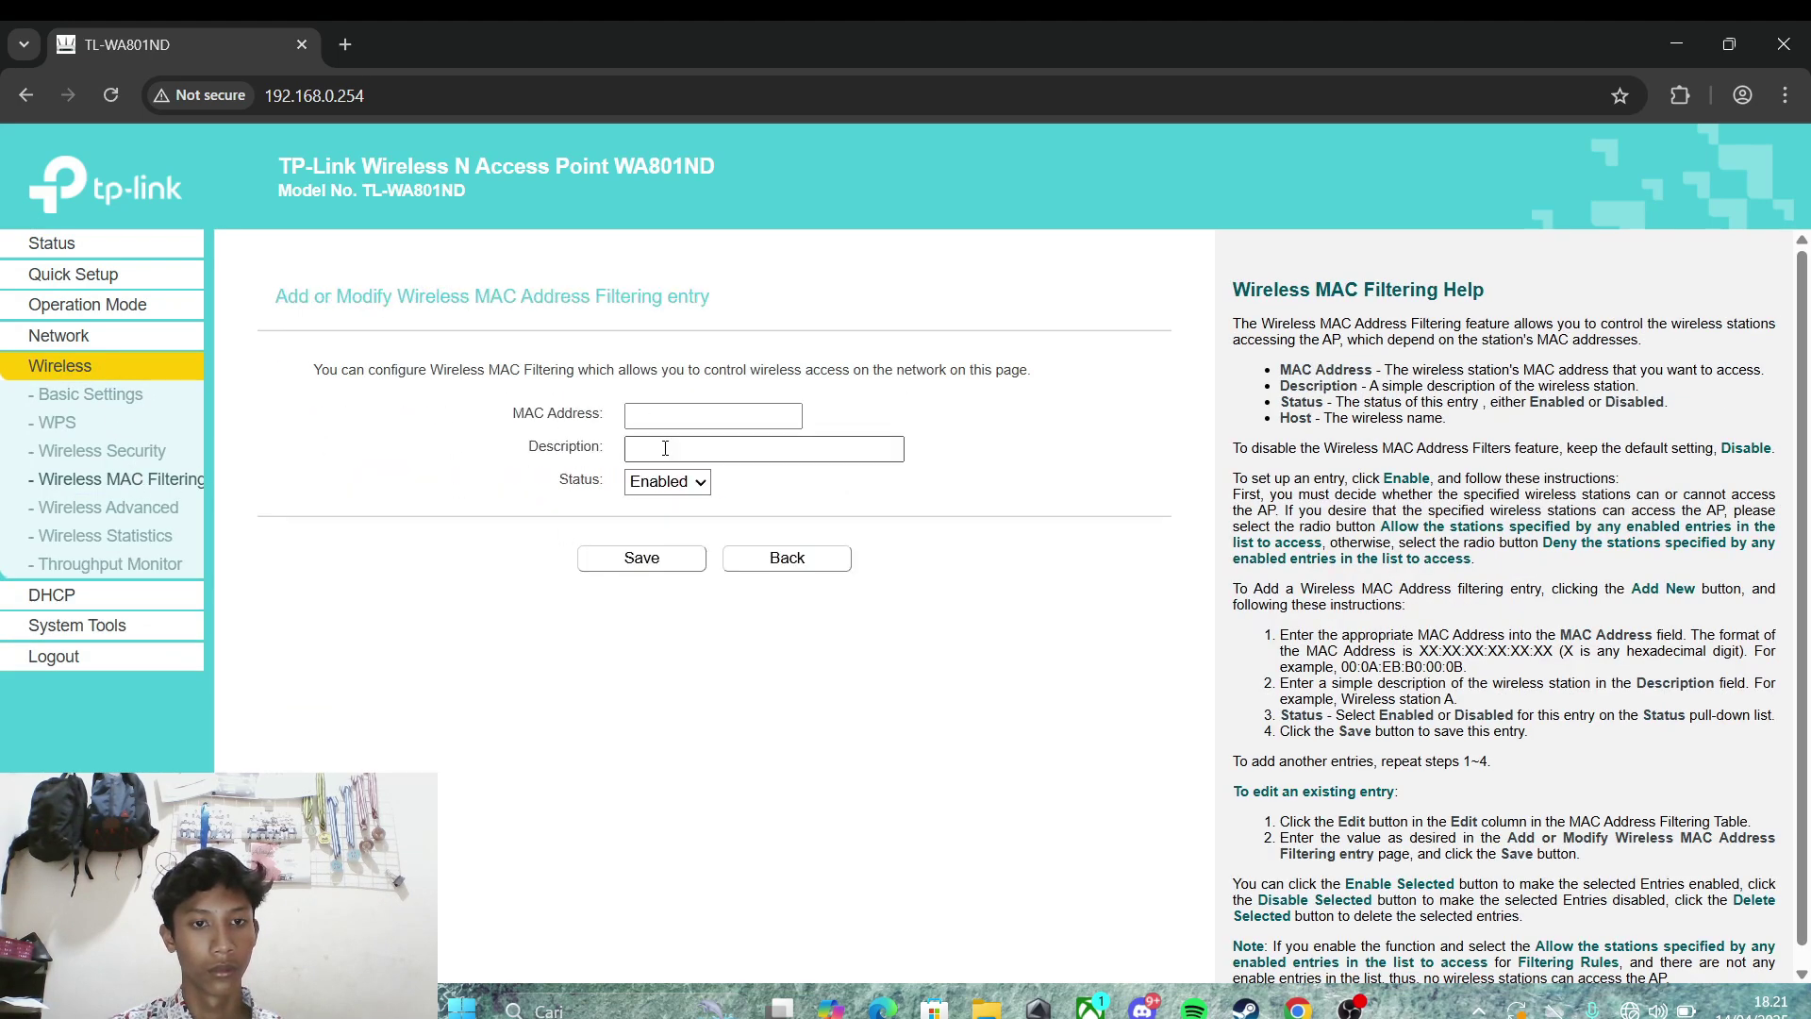
pyautogui.click(682, 412)
pyautogui.hotkey('ctrl', 'v')
pyautogui.click(693, 451)
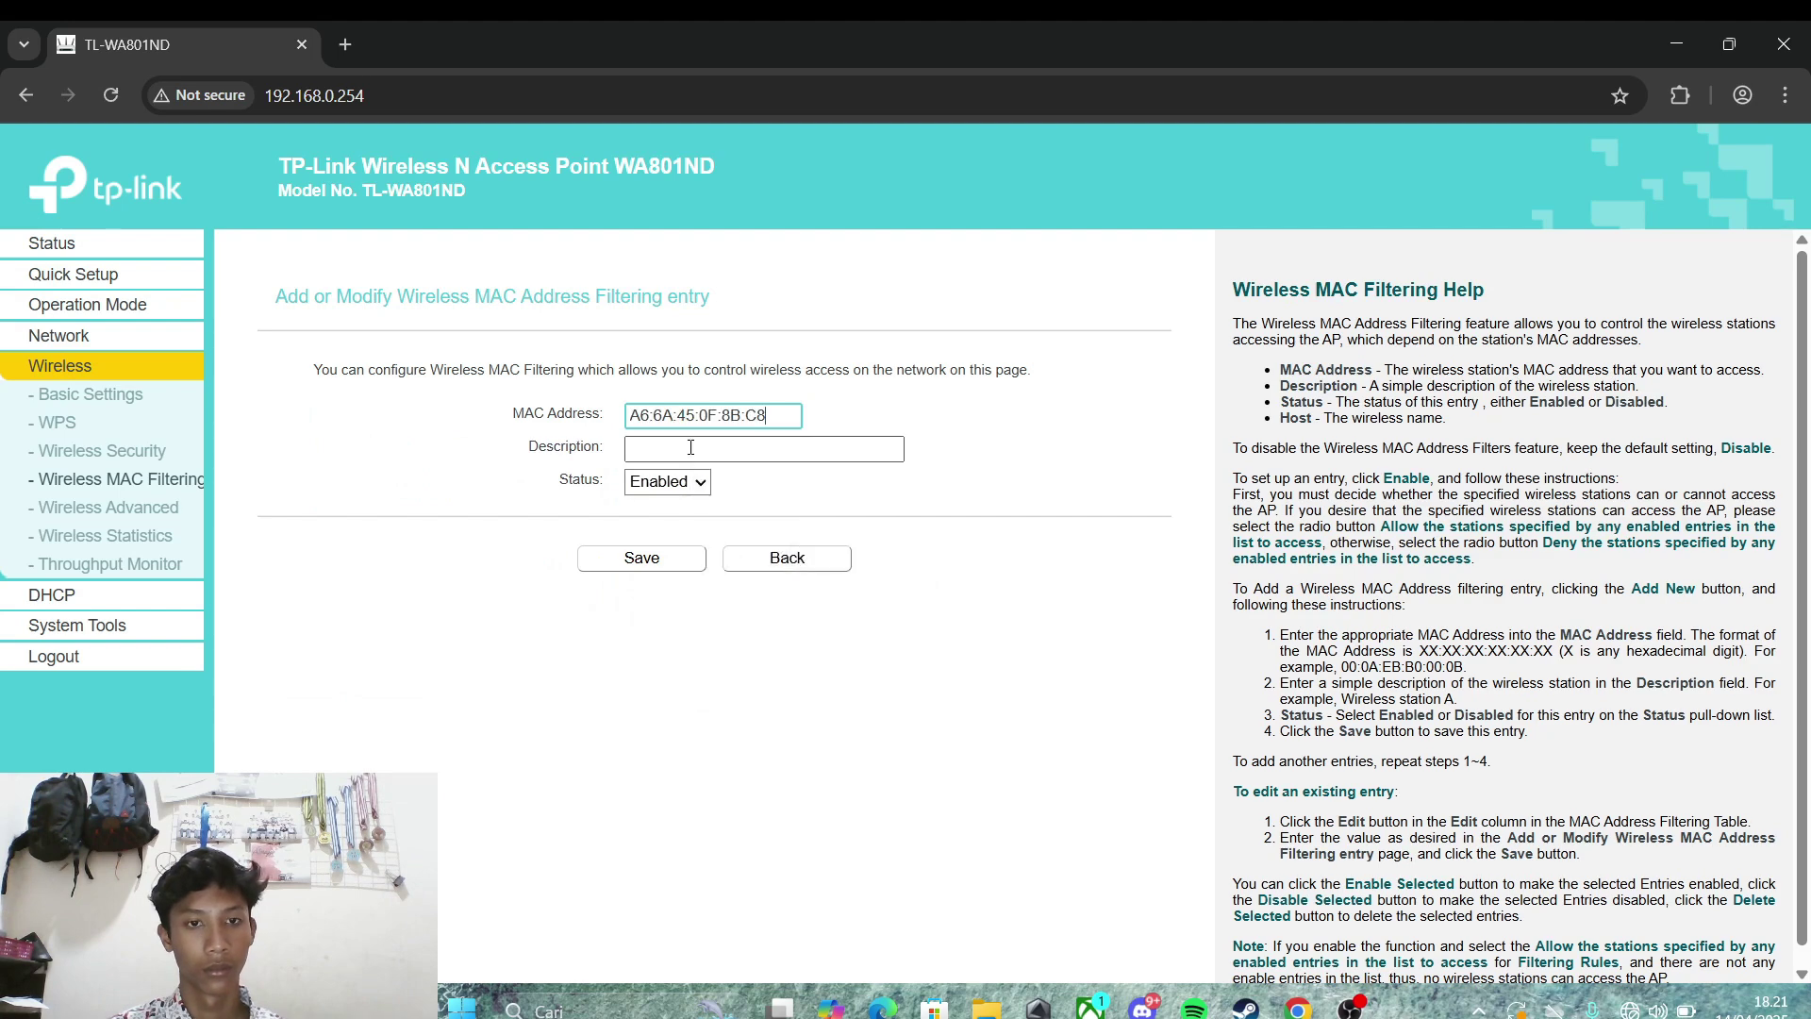
pyautogui.click(774, 542)
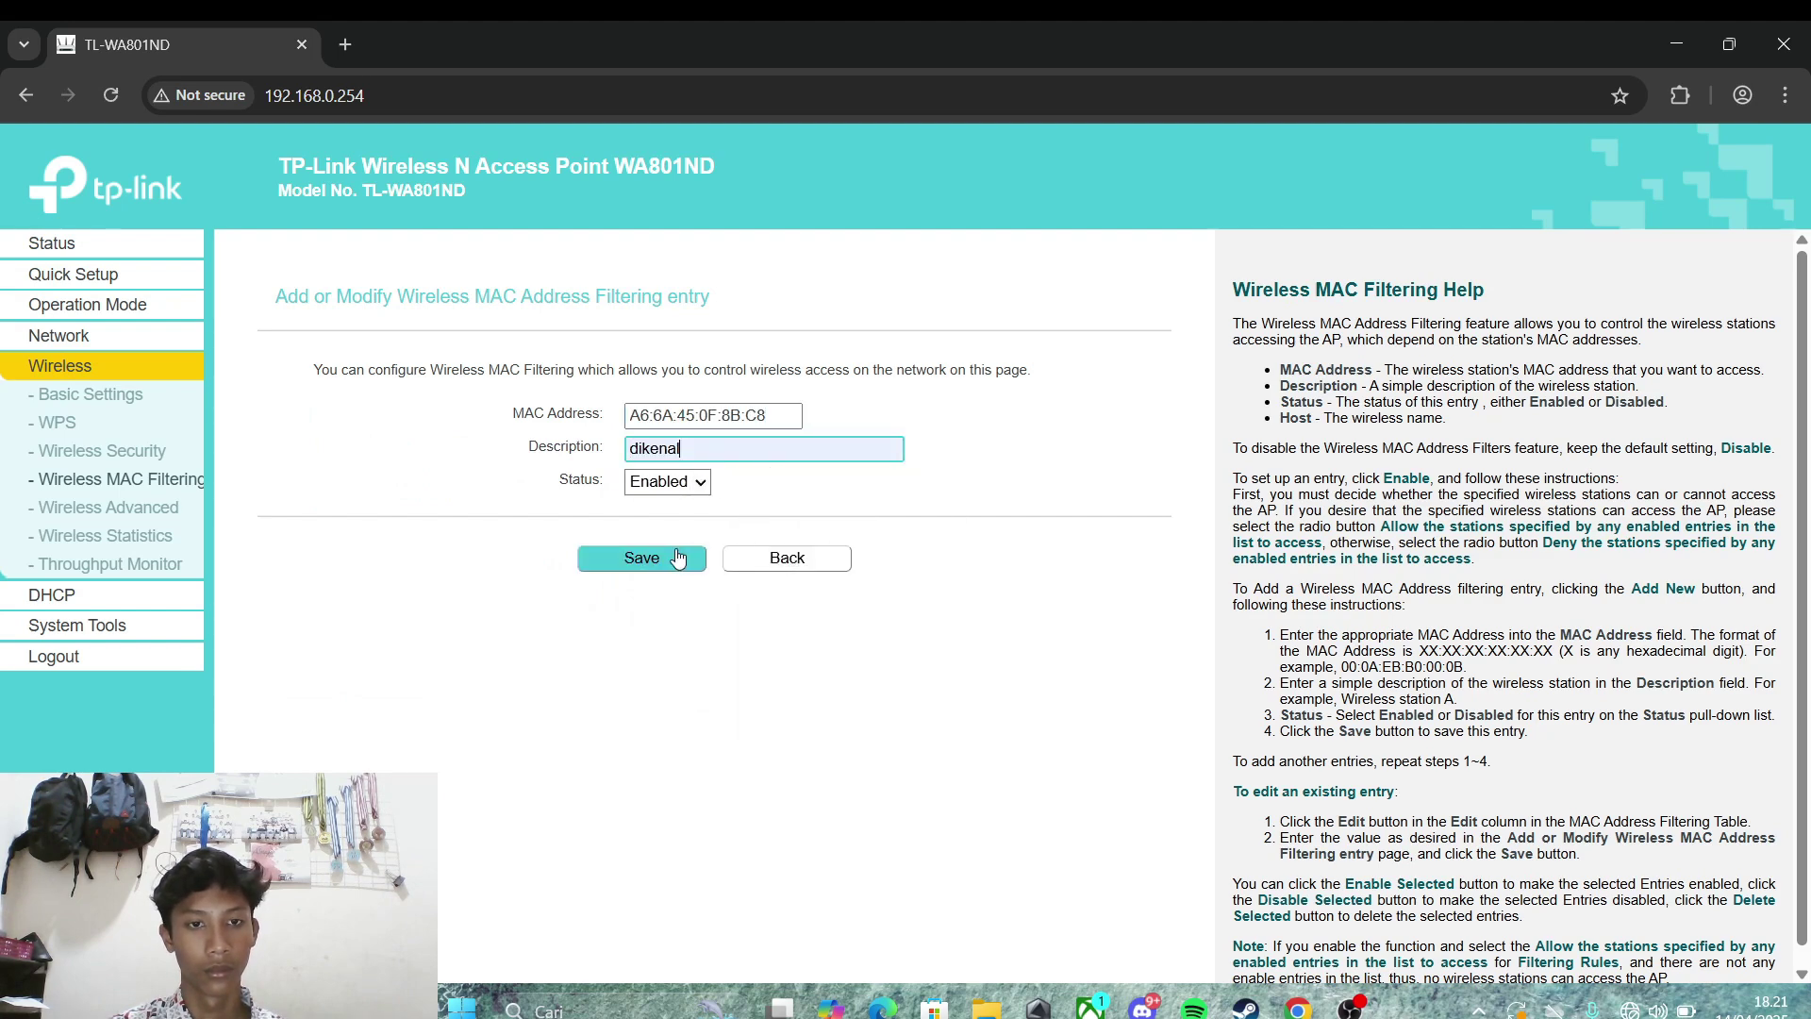
pyautogui.click(641, 557)
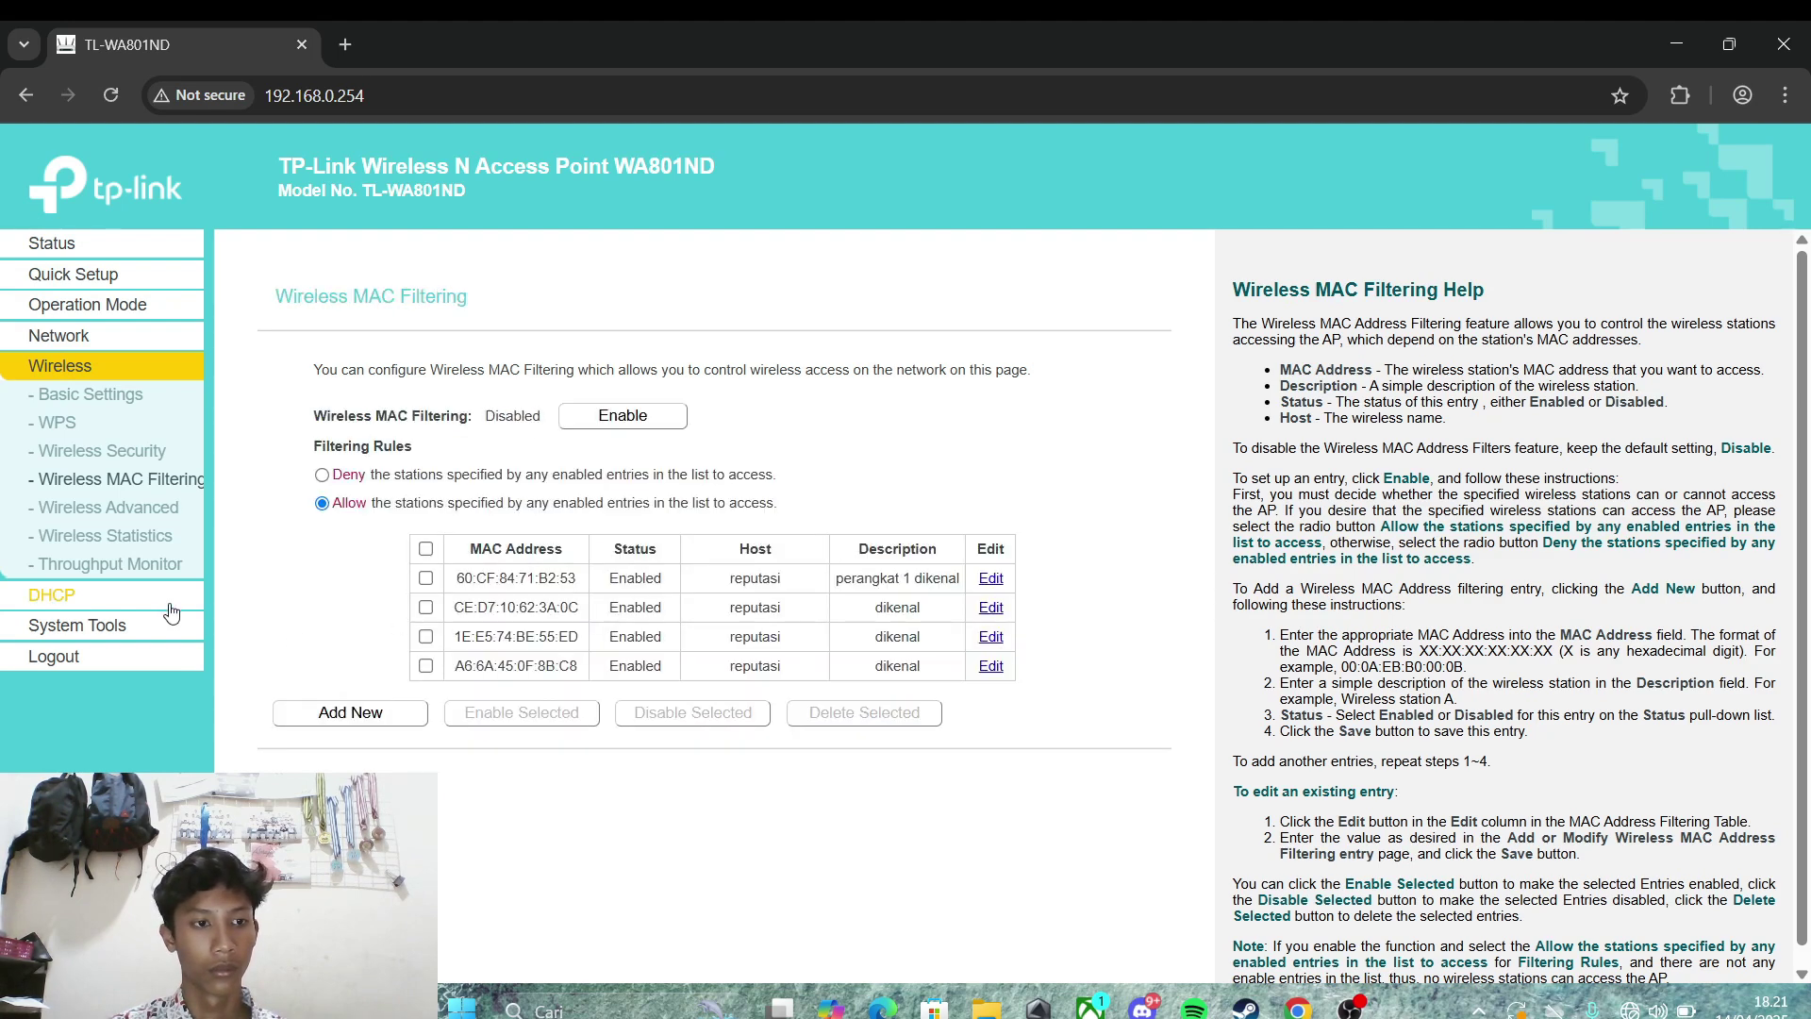
# Step: Copy row 5's MAC address A6:7E:F3:56:3E:EA from the DHCP Clients List
pyautogui.click(147, 594)
pyautogui.click(110, 462)
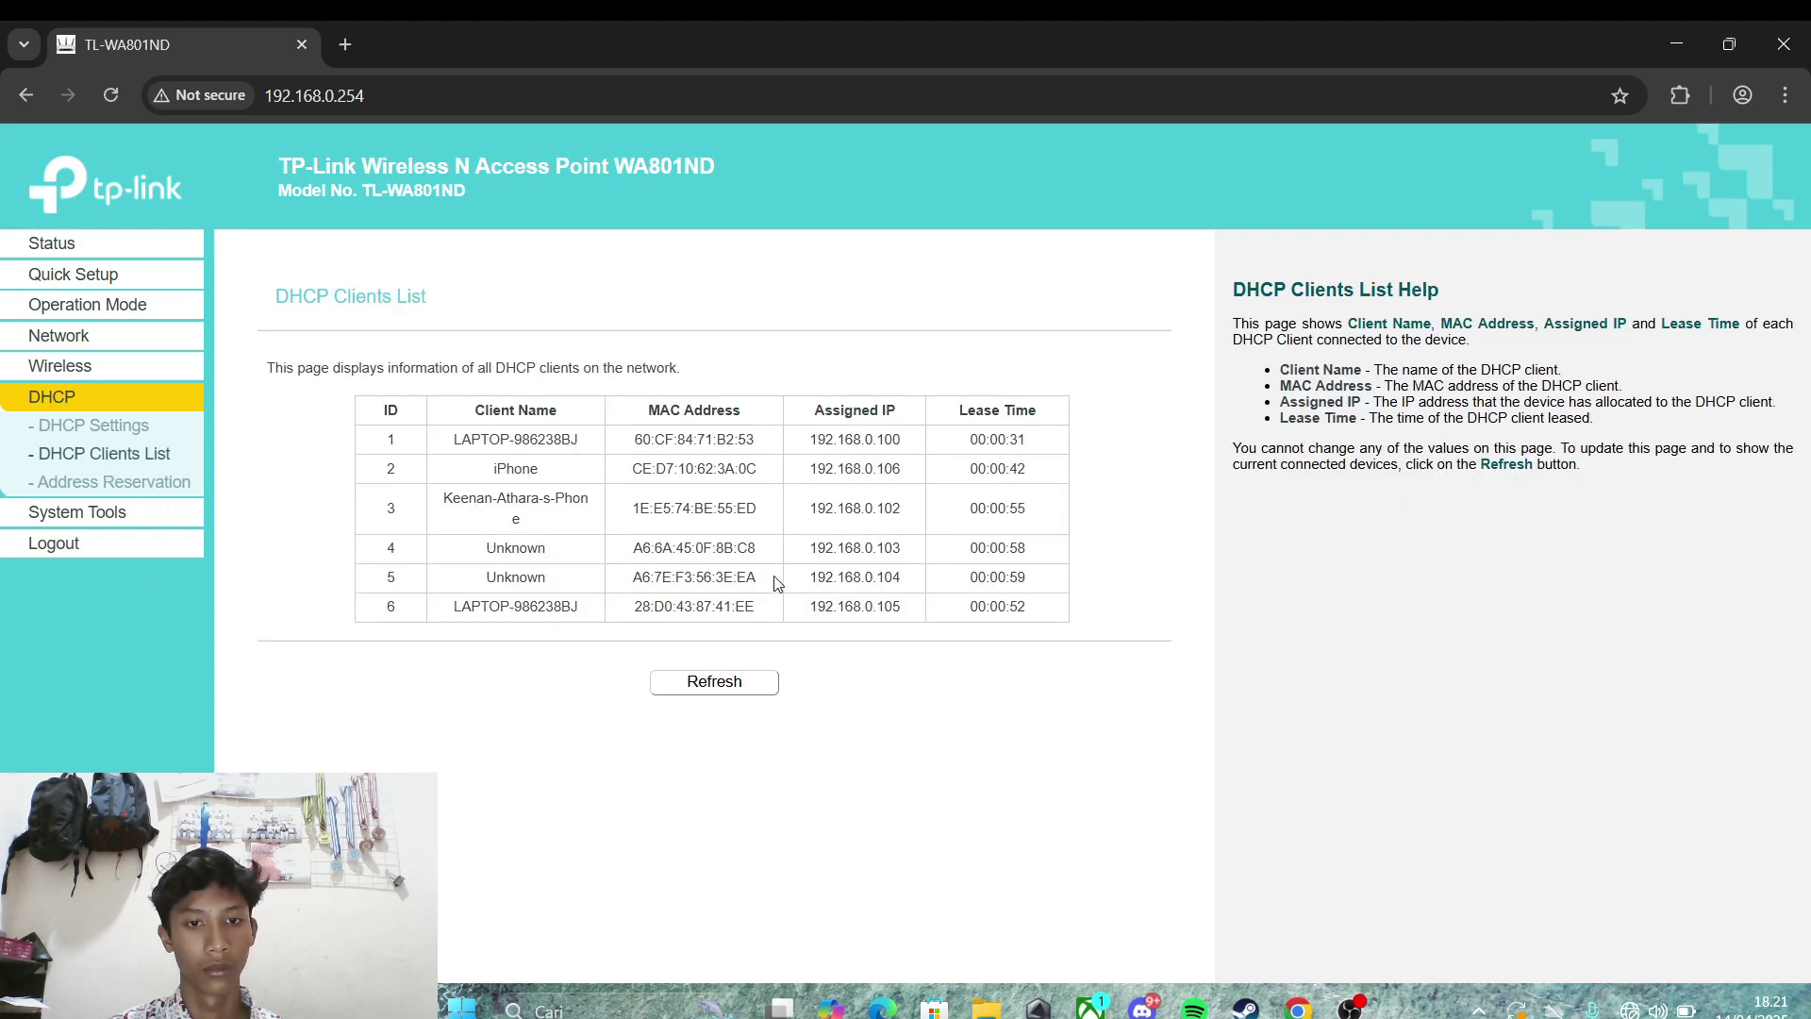
pyautogui.moveTo(760, 579); pyautogui.dragTo(634, 580)
pyautogui.hotkey('ctrl', 'c')
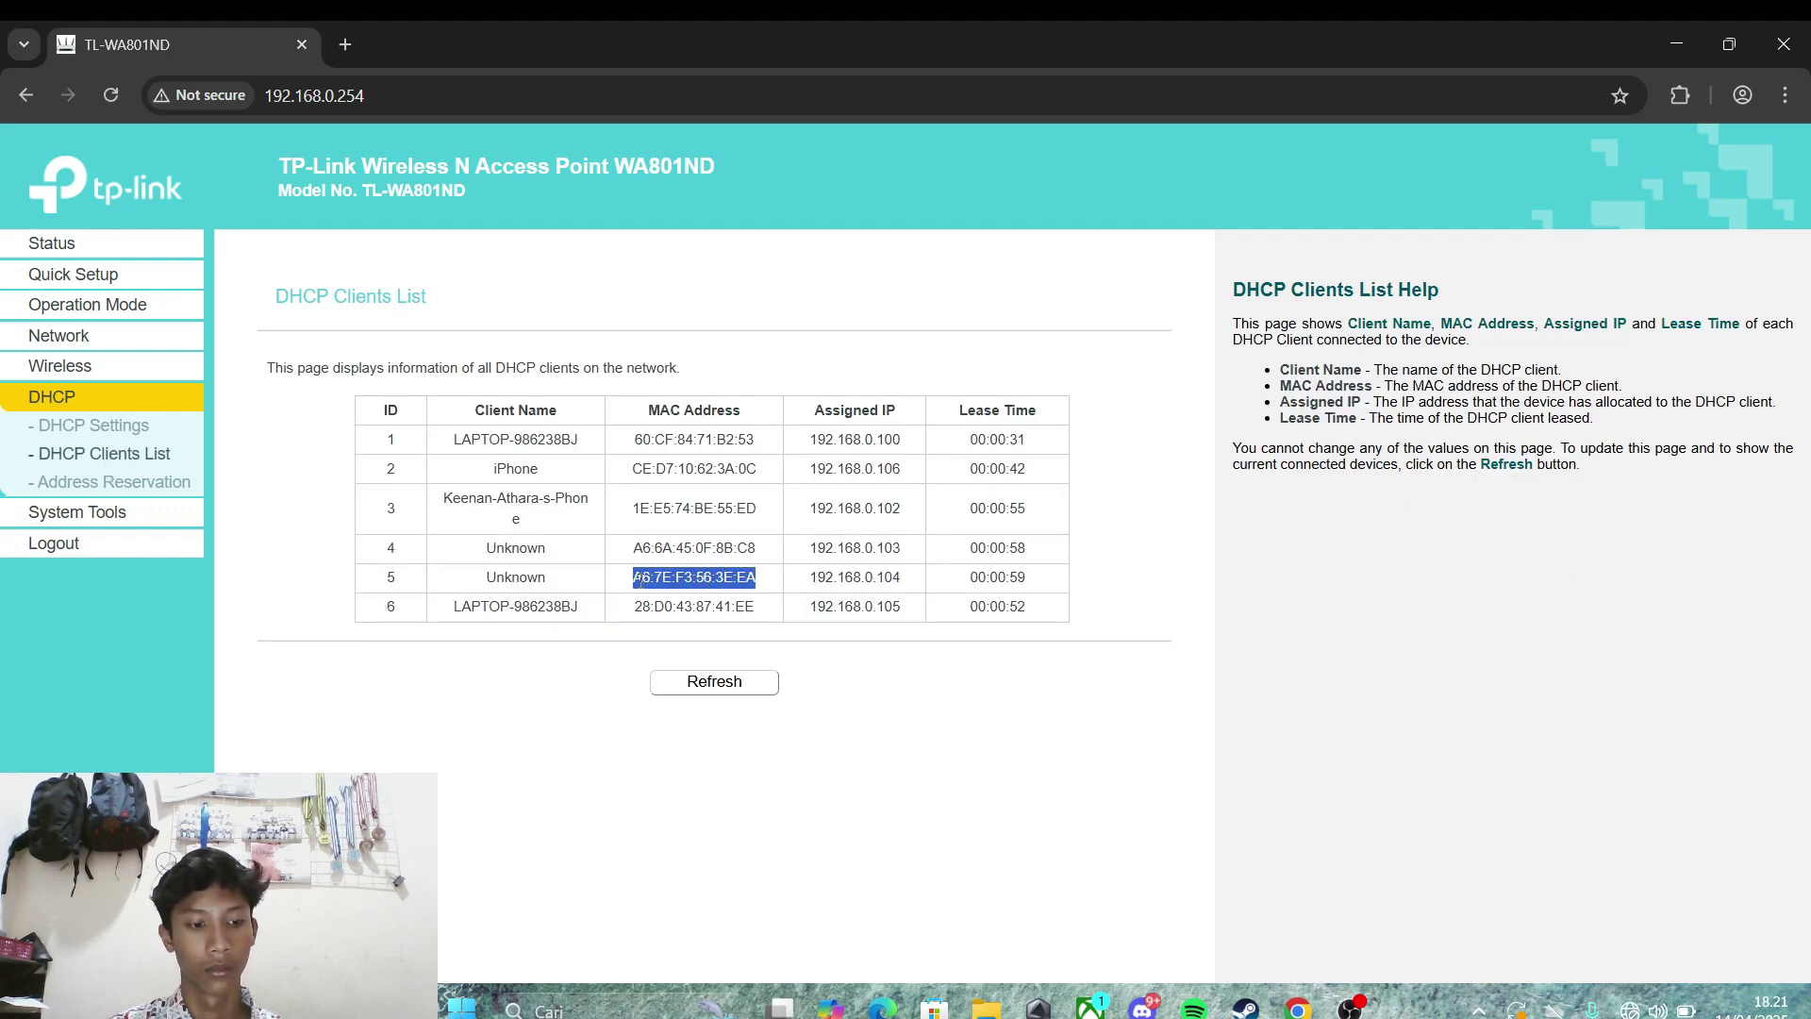
# Step: Add an enabled MAC filter entry for A6:7E:F3:56:3E:EA described as 'dikenal'
pyautogui.click(55, 367)
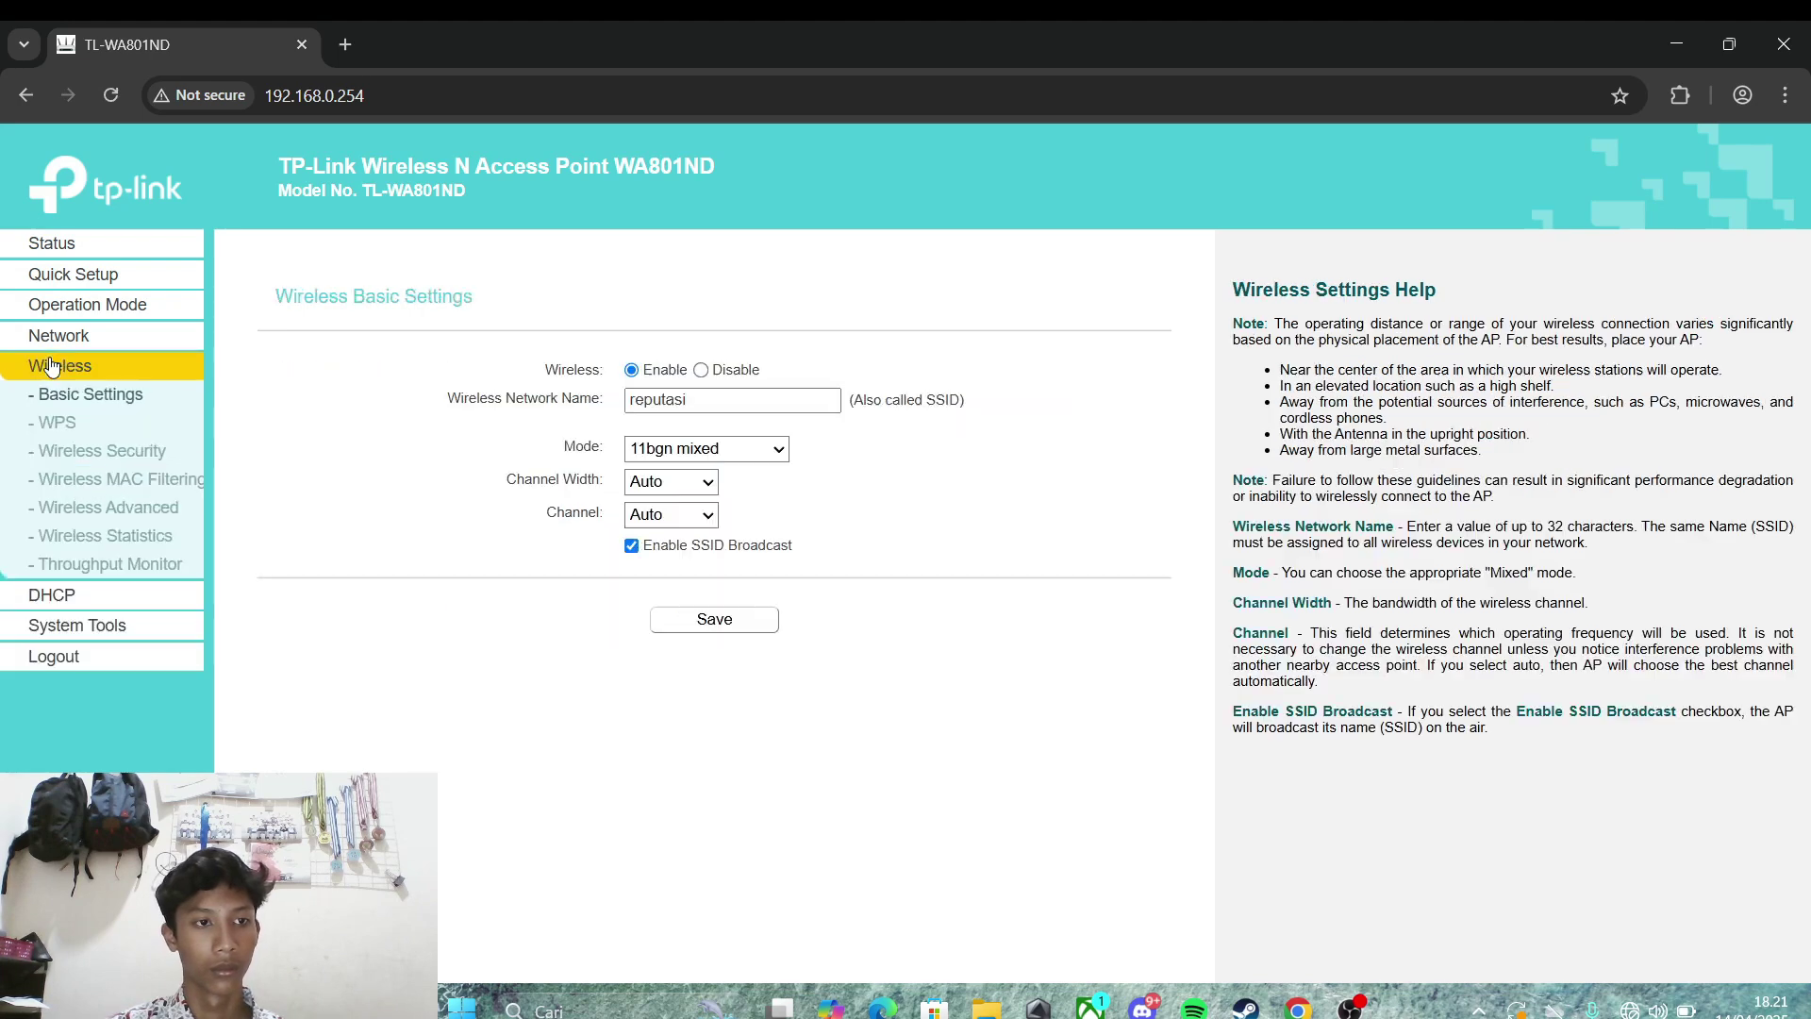
pyautogui.click(98, 482)
pyautogui.click(350, 712)
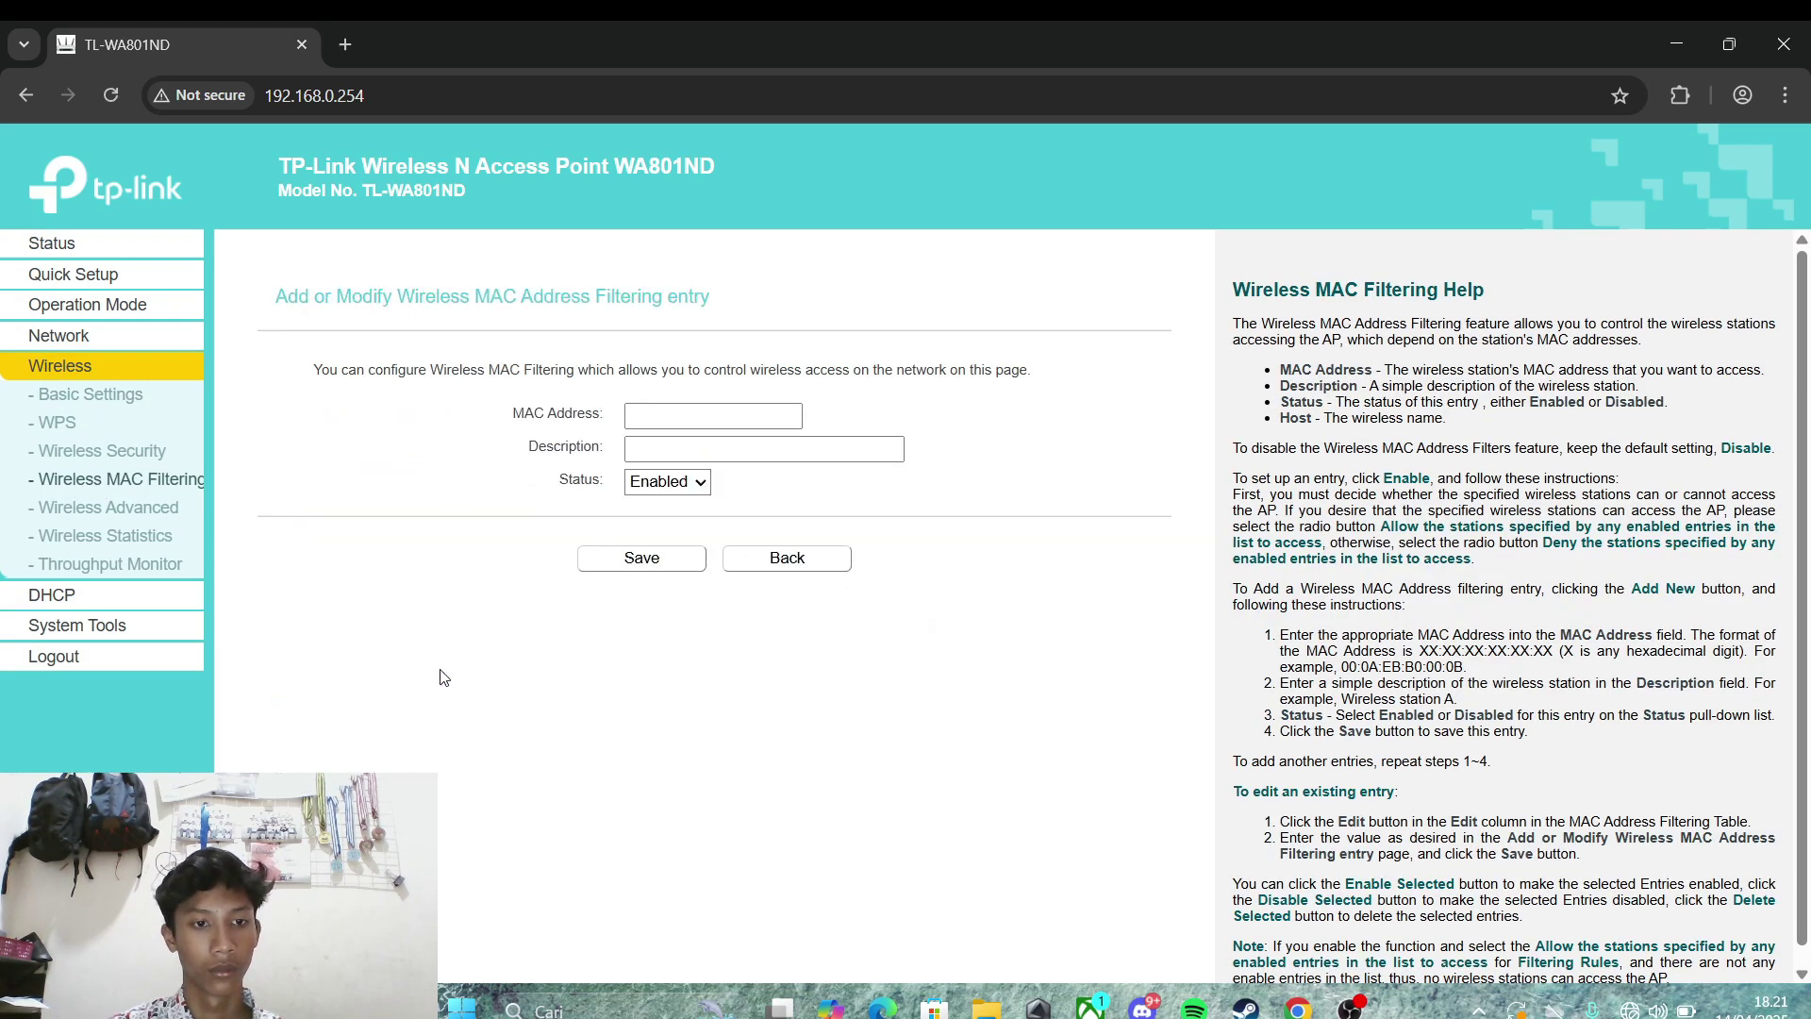
pyautogui.click(705, 413)
pyautogui.hotkey('ctrl', 'v')
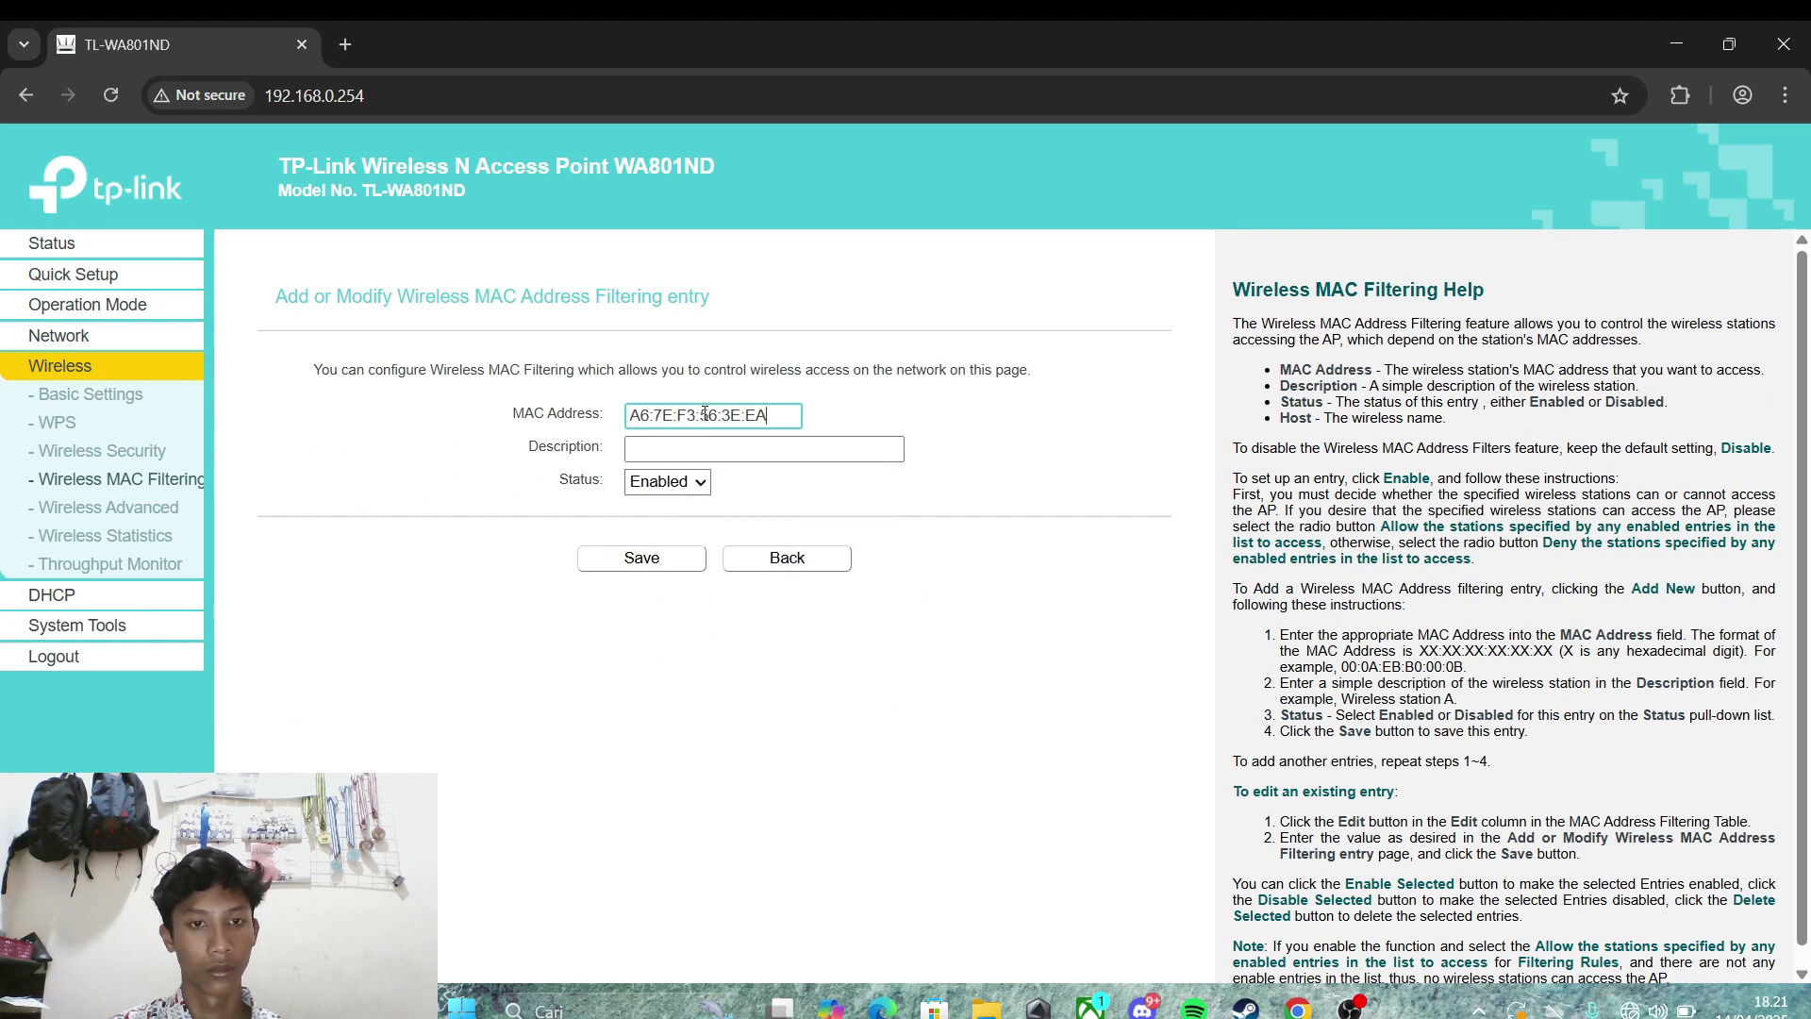
pyautogui.click(764, 449)
pyautogui.click(773, 498)
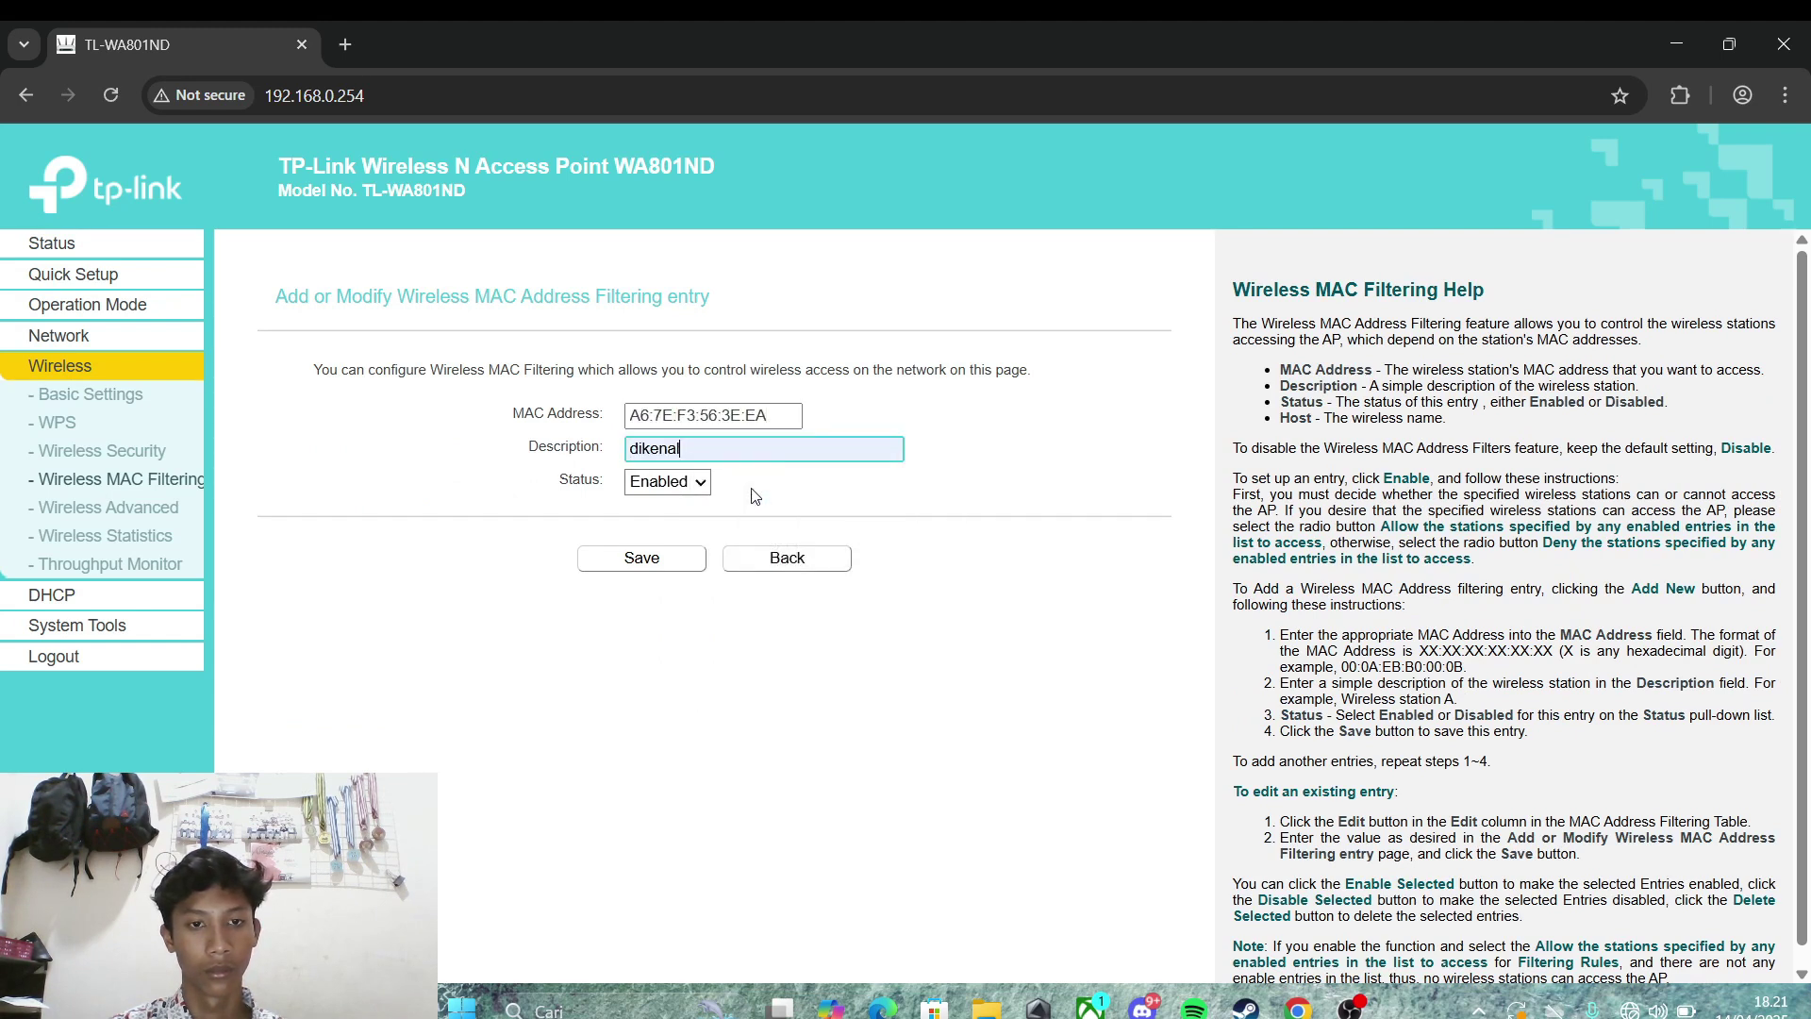
pyautogui.click(640, 560)
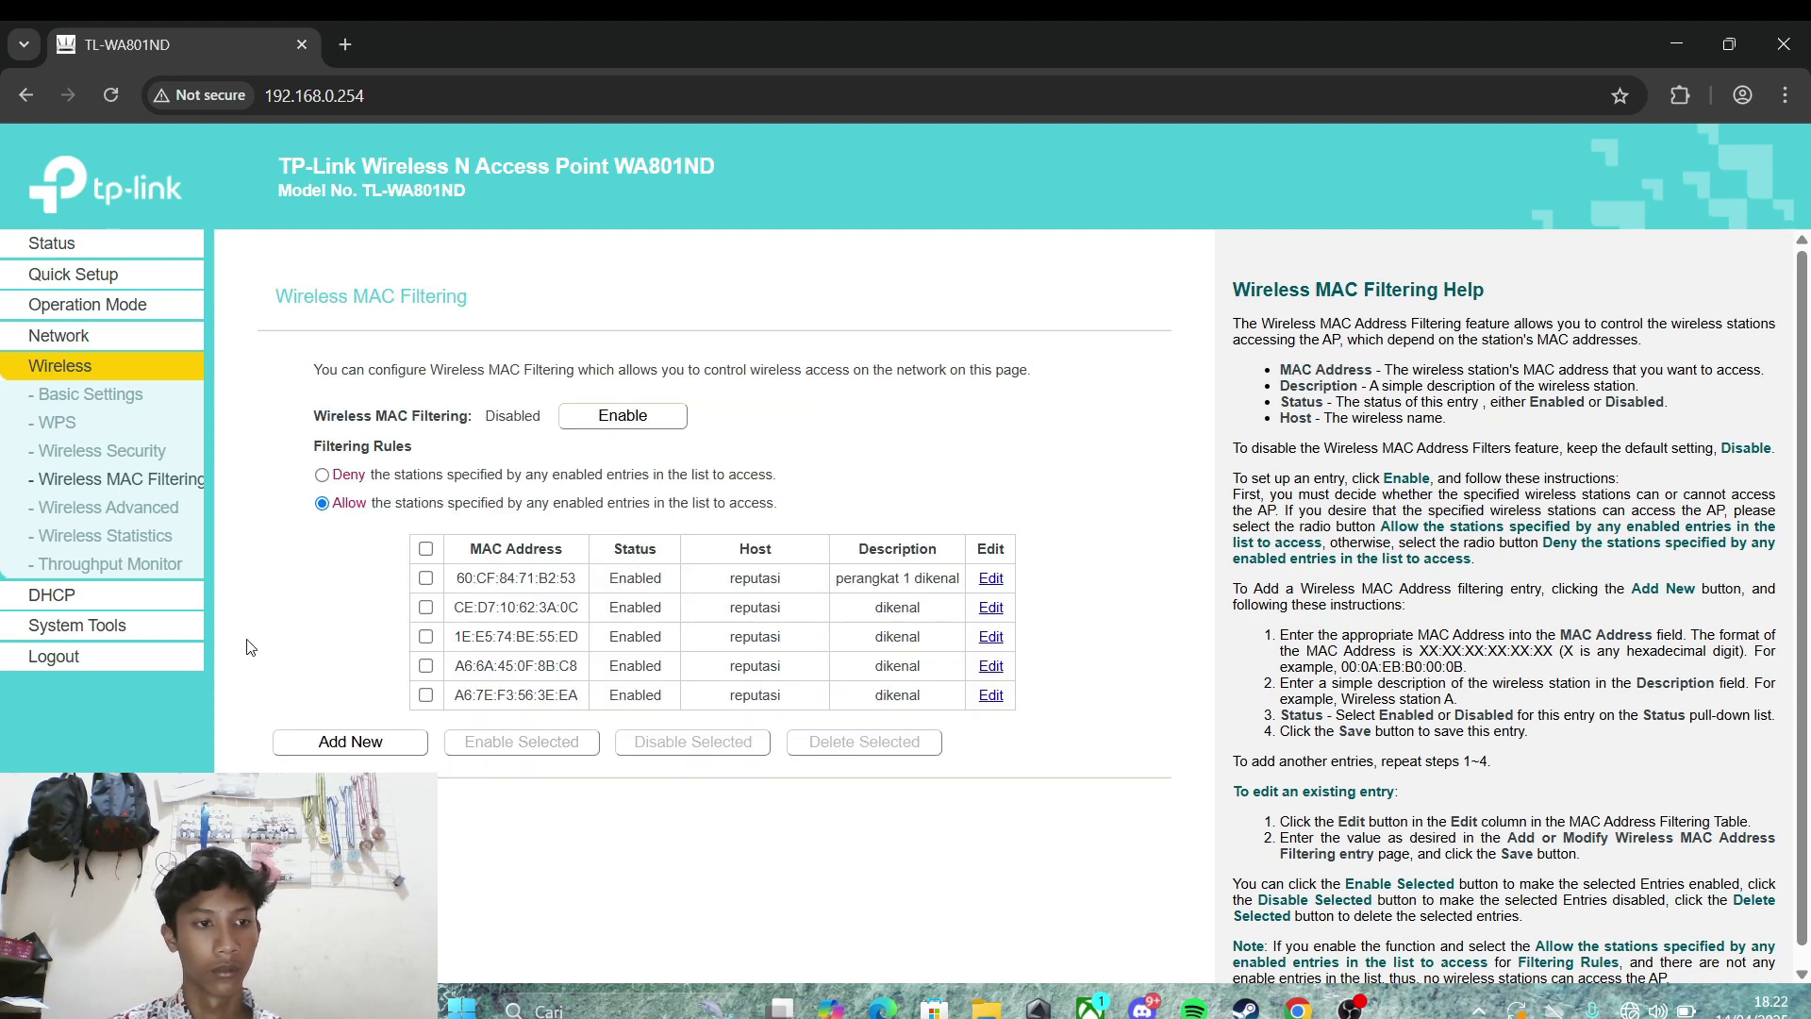
# Step: Copy the MAC address 28:D0:43:87:41:EE from the DHCP Clients List
pyautogui.click(150, 606)
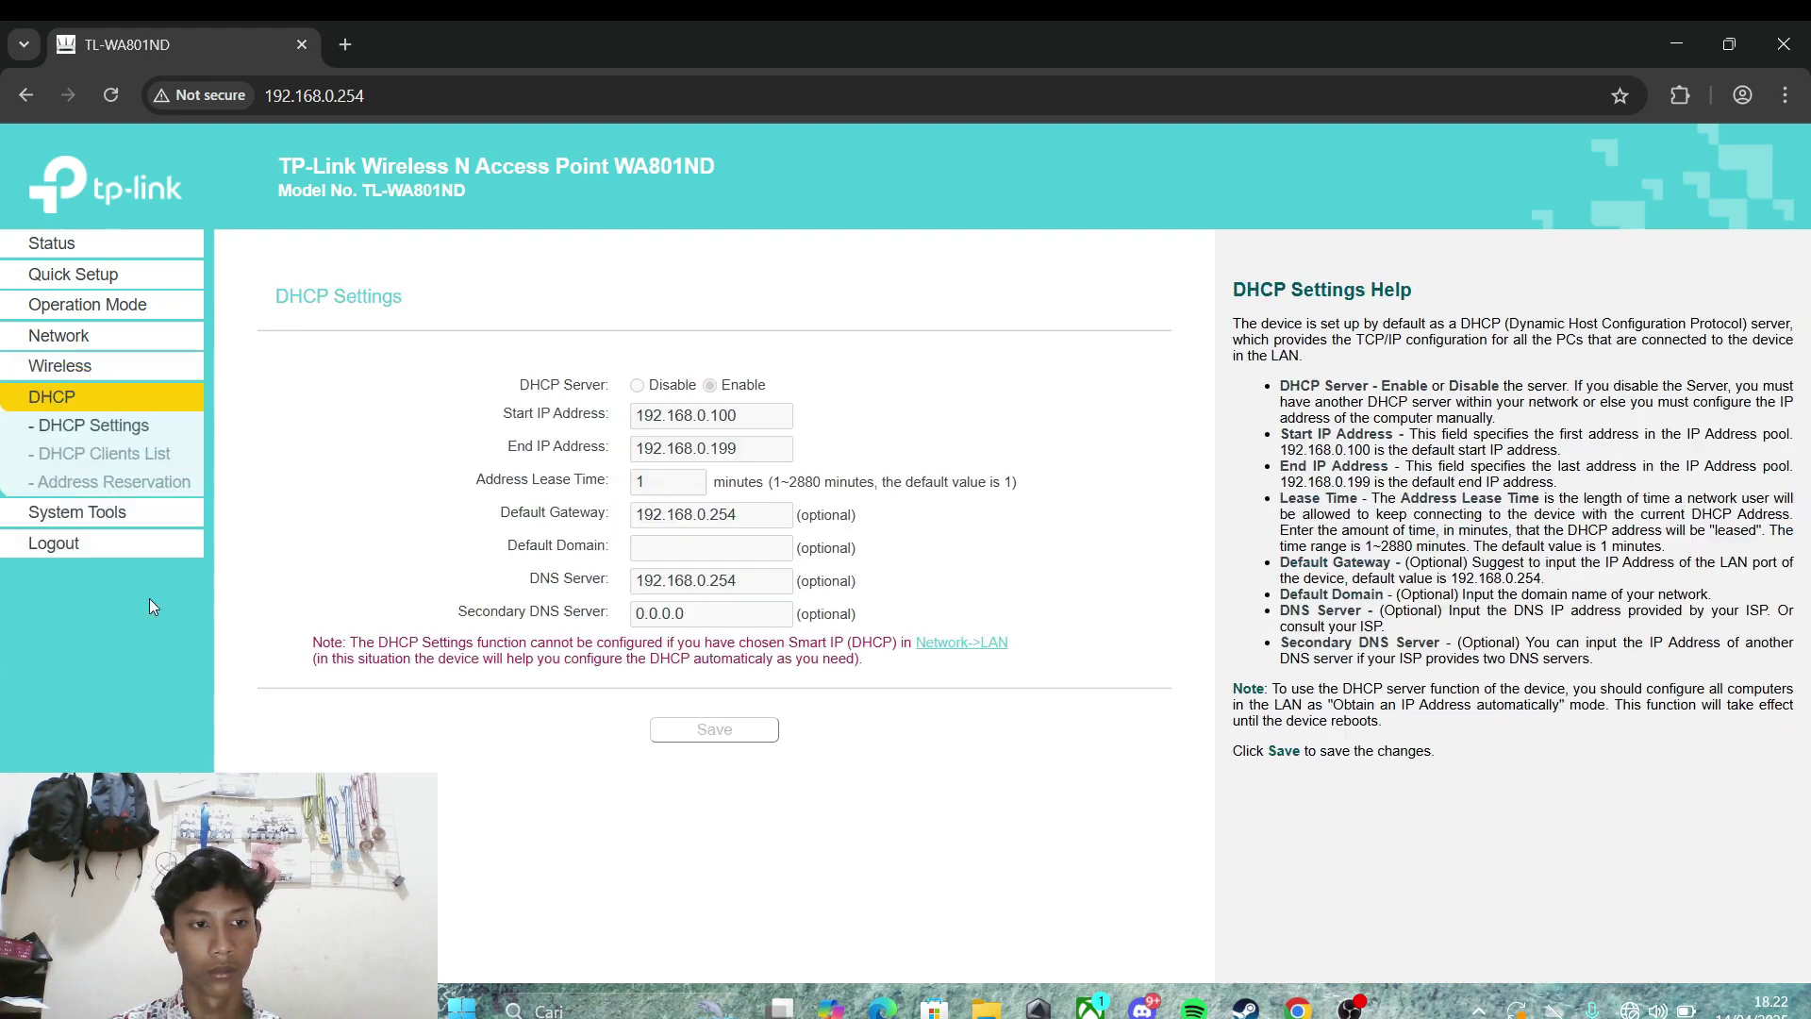
pyautogui.click(109, 457)
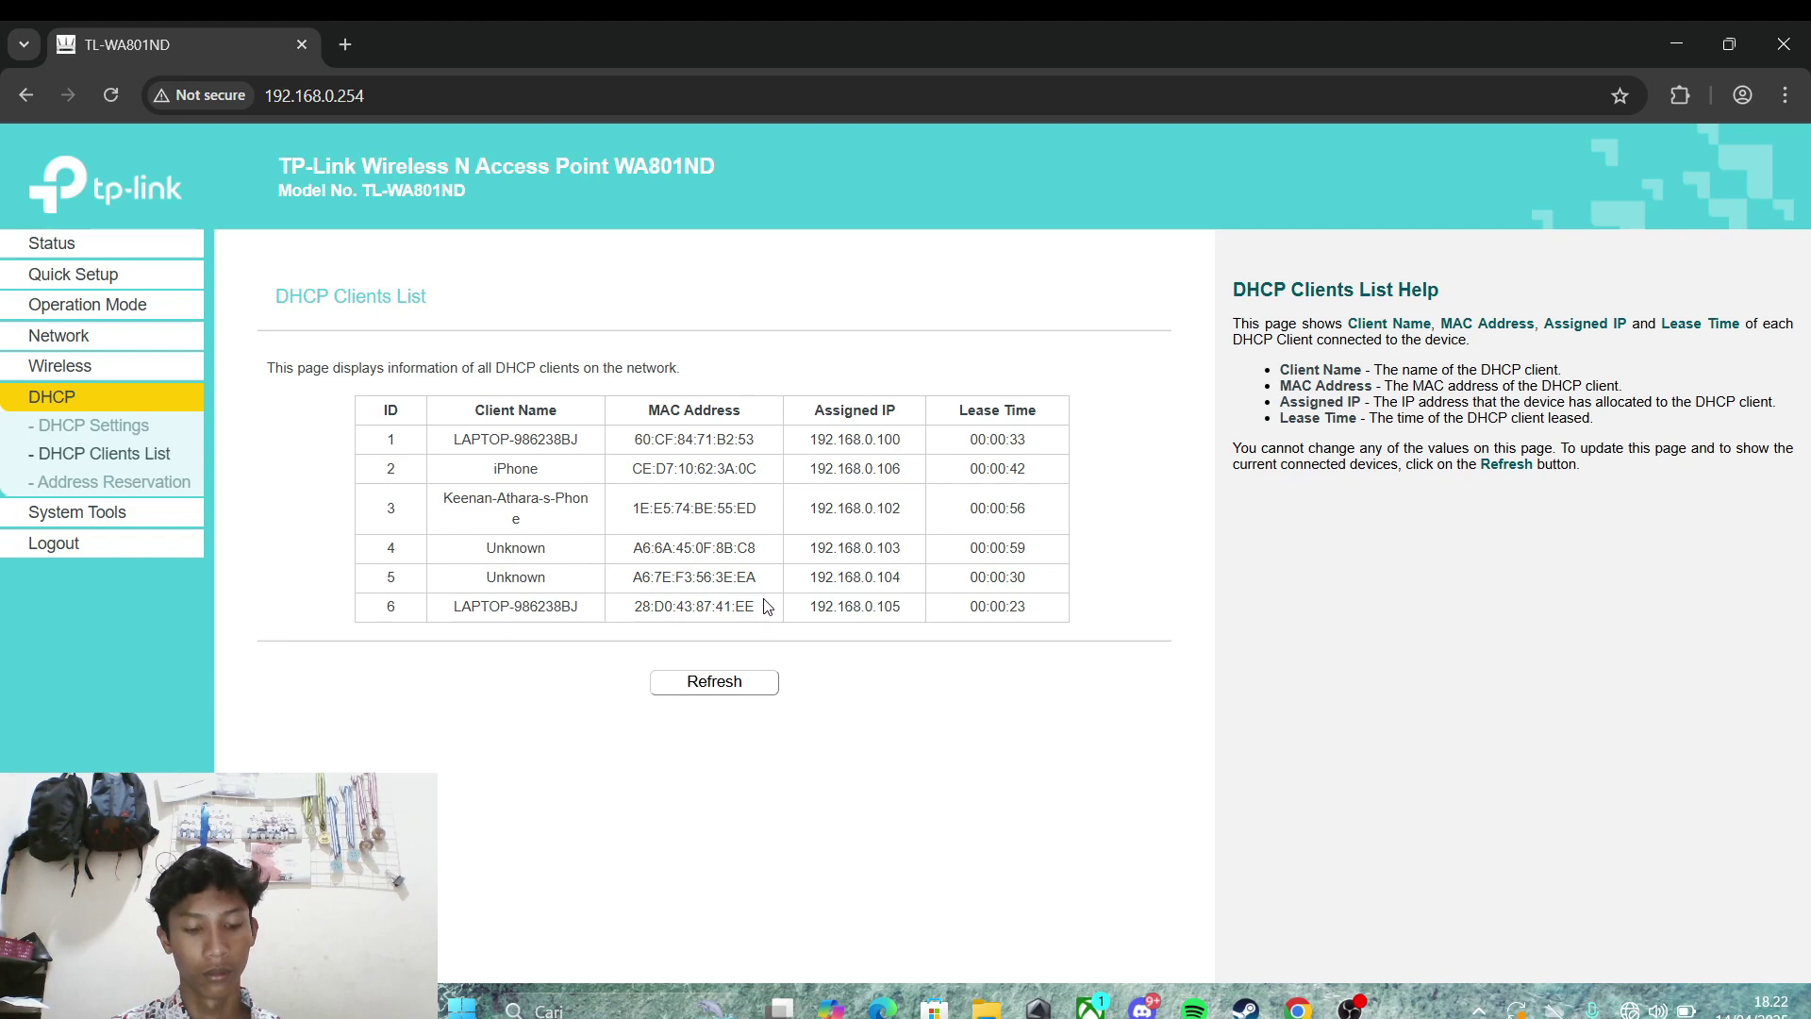
pyautogui.moveTo(765, 608); pyautogui.dragTo(632, 607)
pyautogui.hotkey('ctrl', 'c')
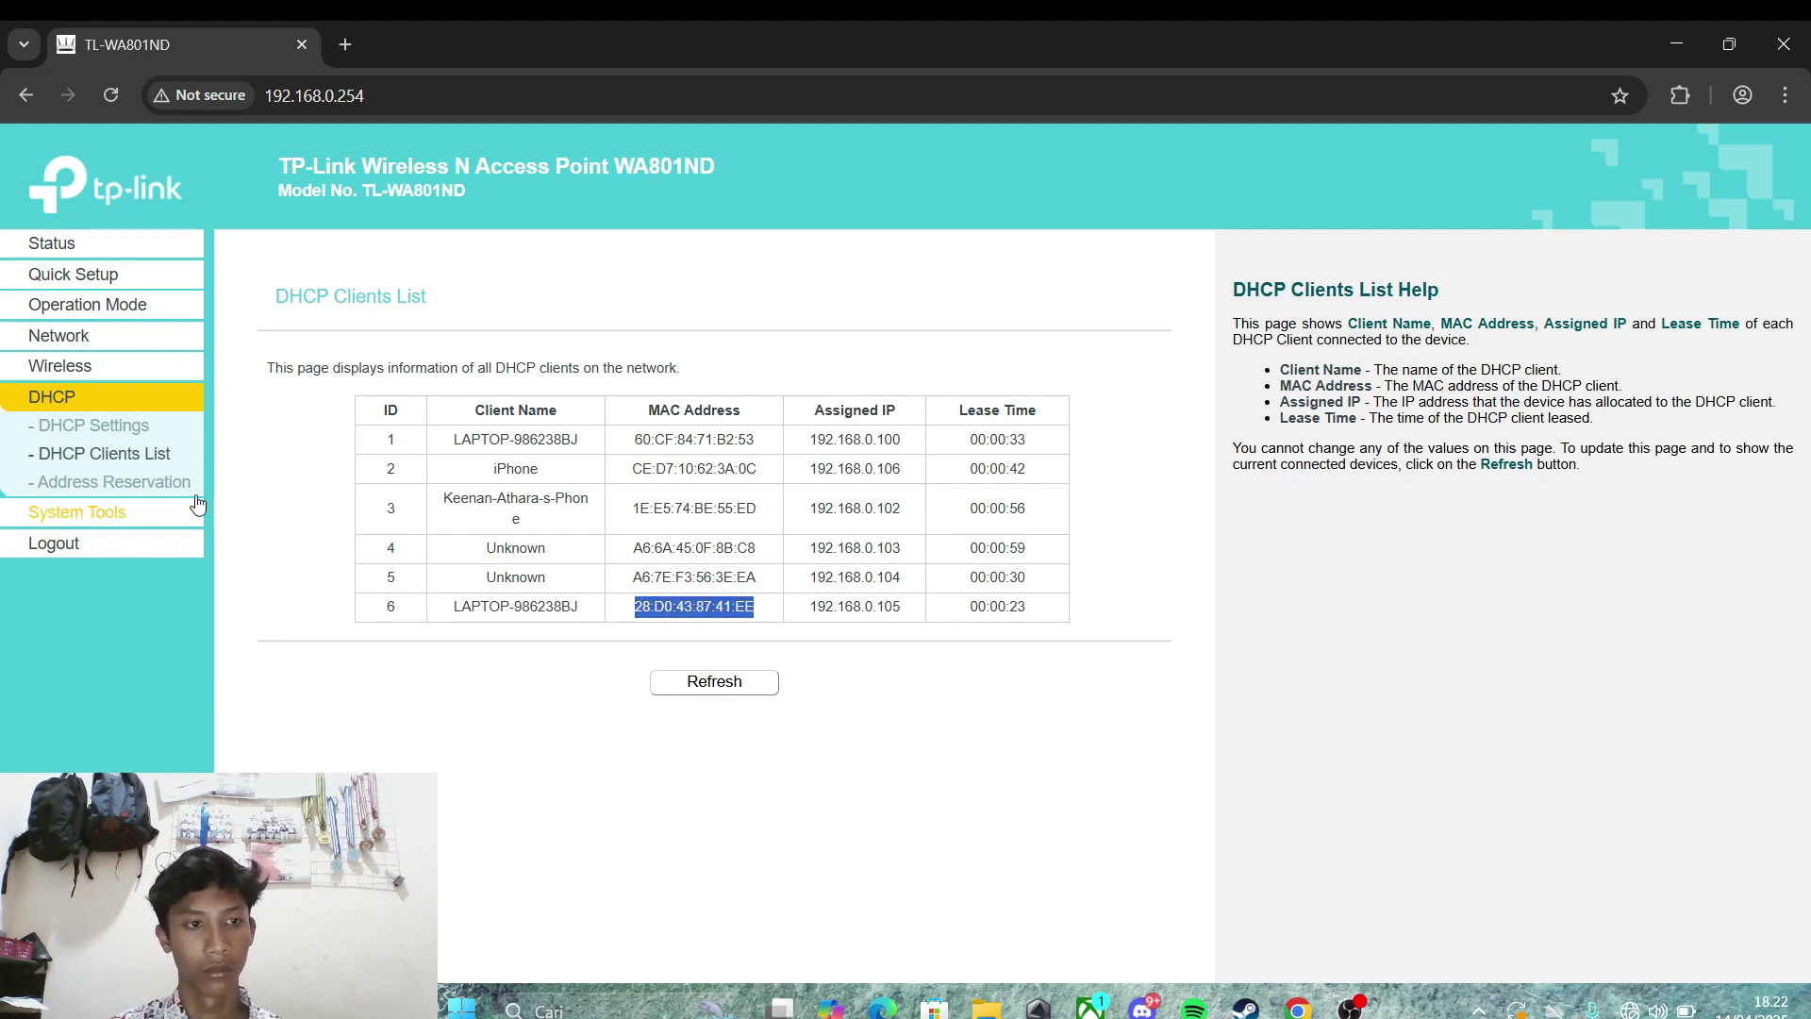
# Step: Add an enabled MAC filter entry for 28:D0:43:87:41:EE described as 'dikenal'
pyautogui.click(59, 374)
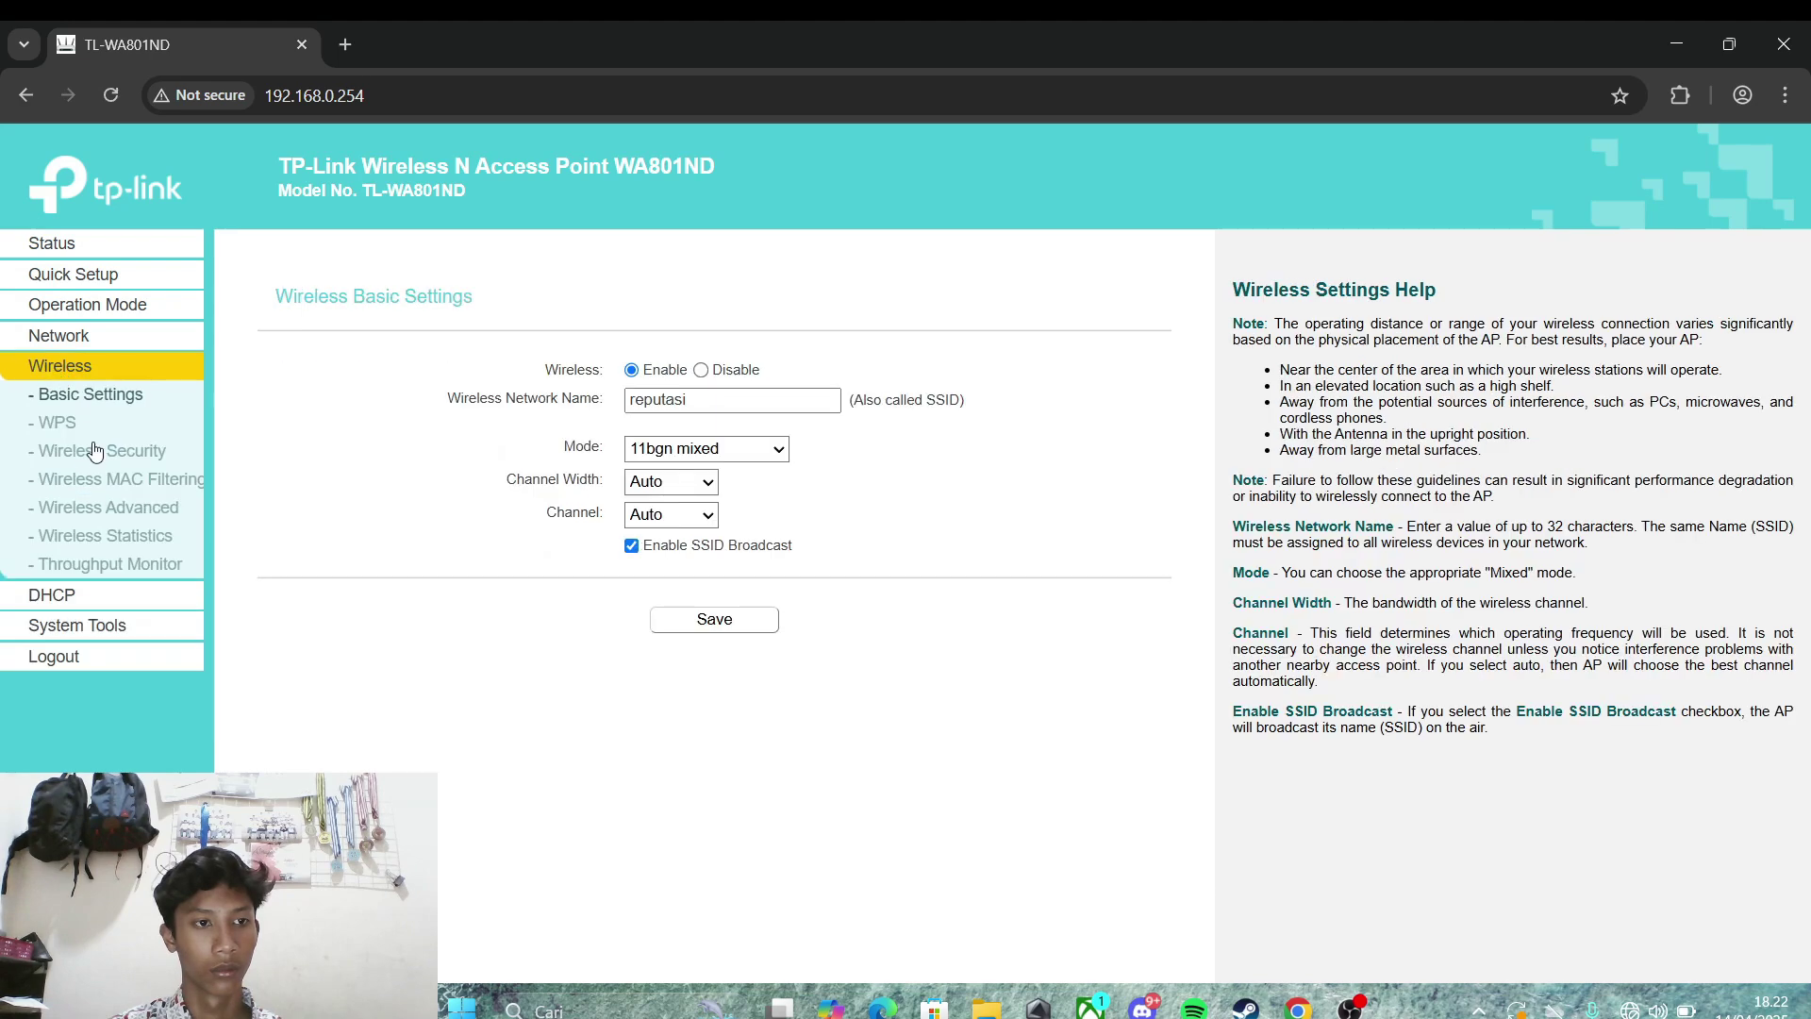
pyautogui.click(104, 479)
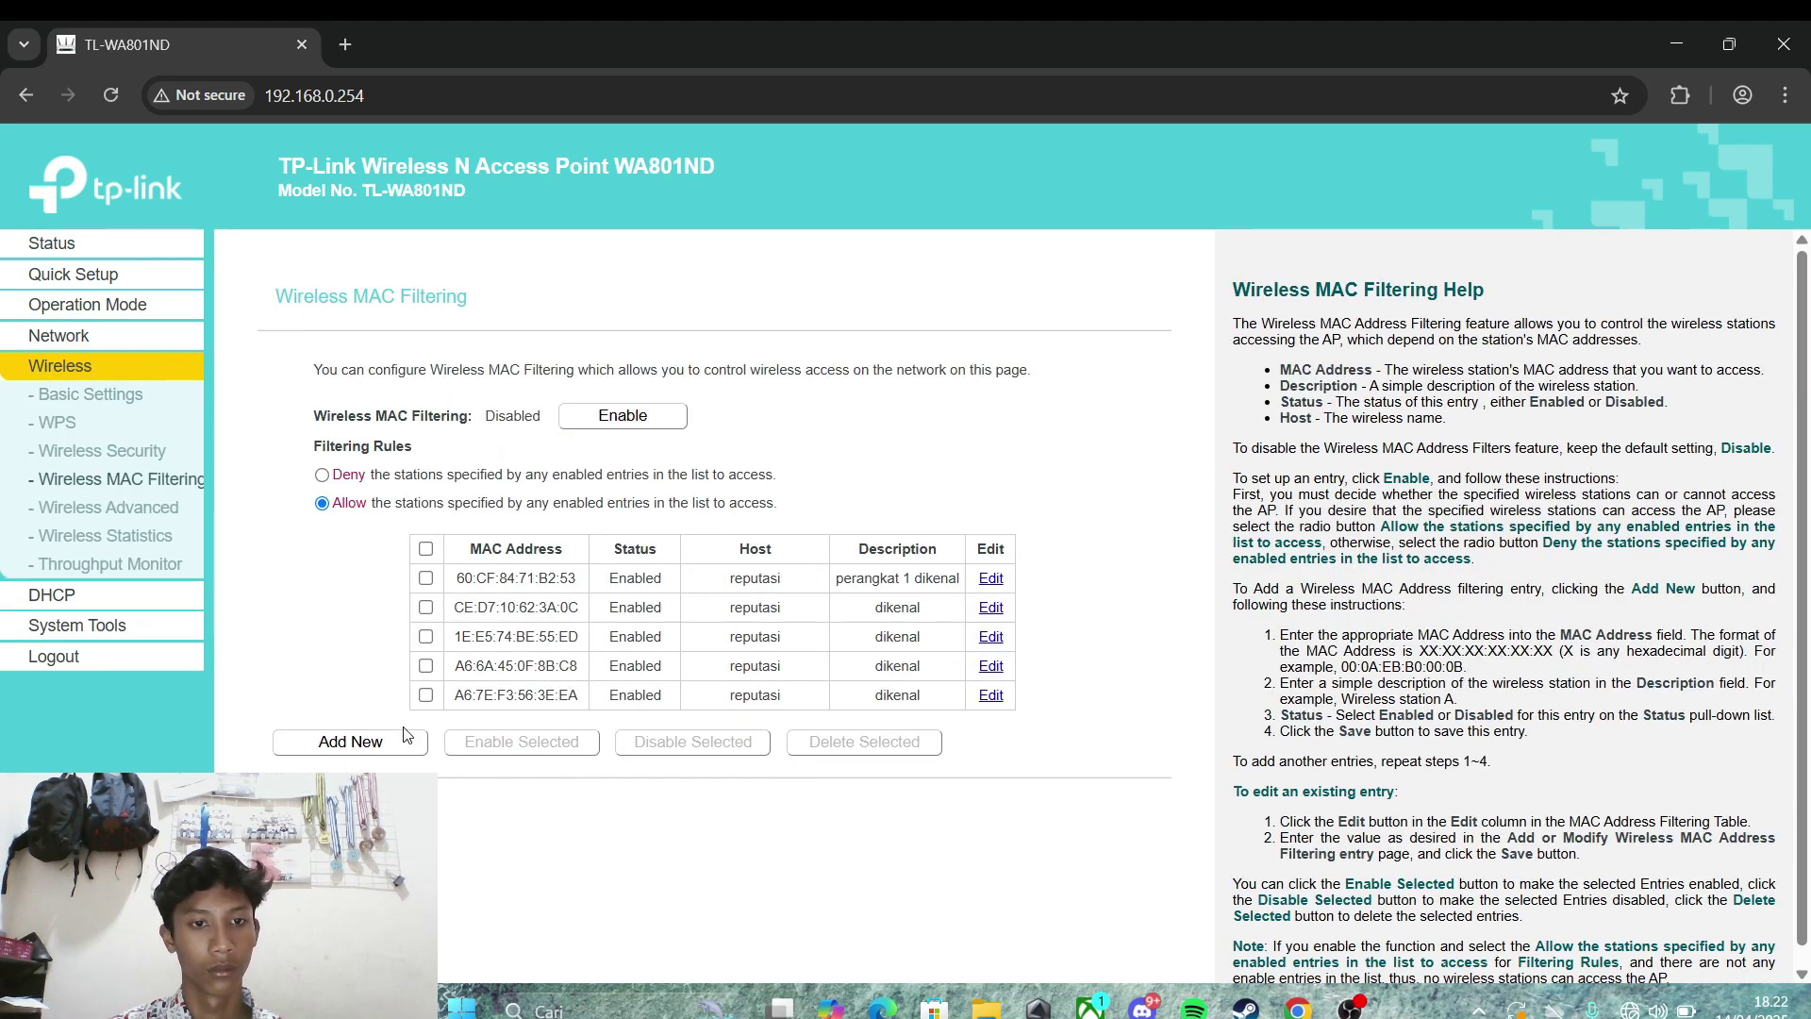
pyautogui.click(405, 733)
pyautogui.click(694, 413)
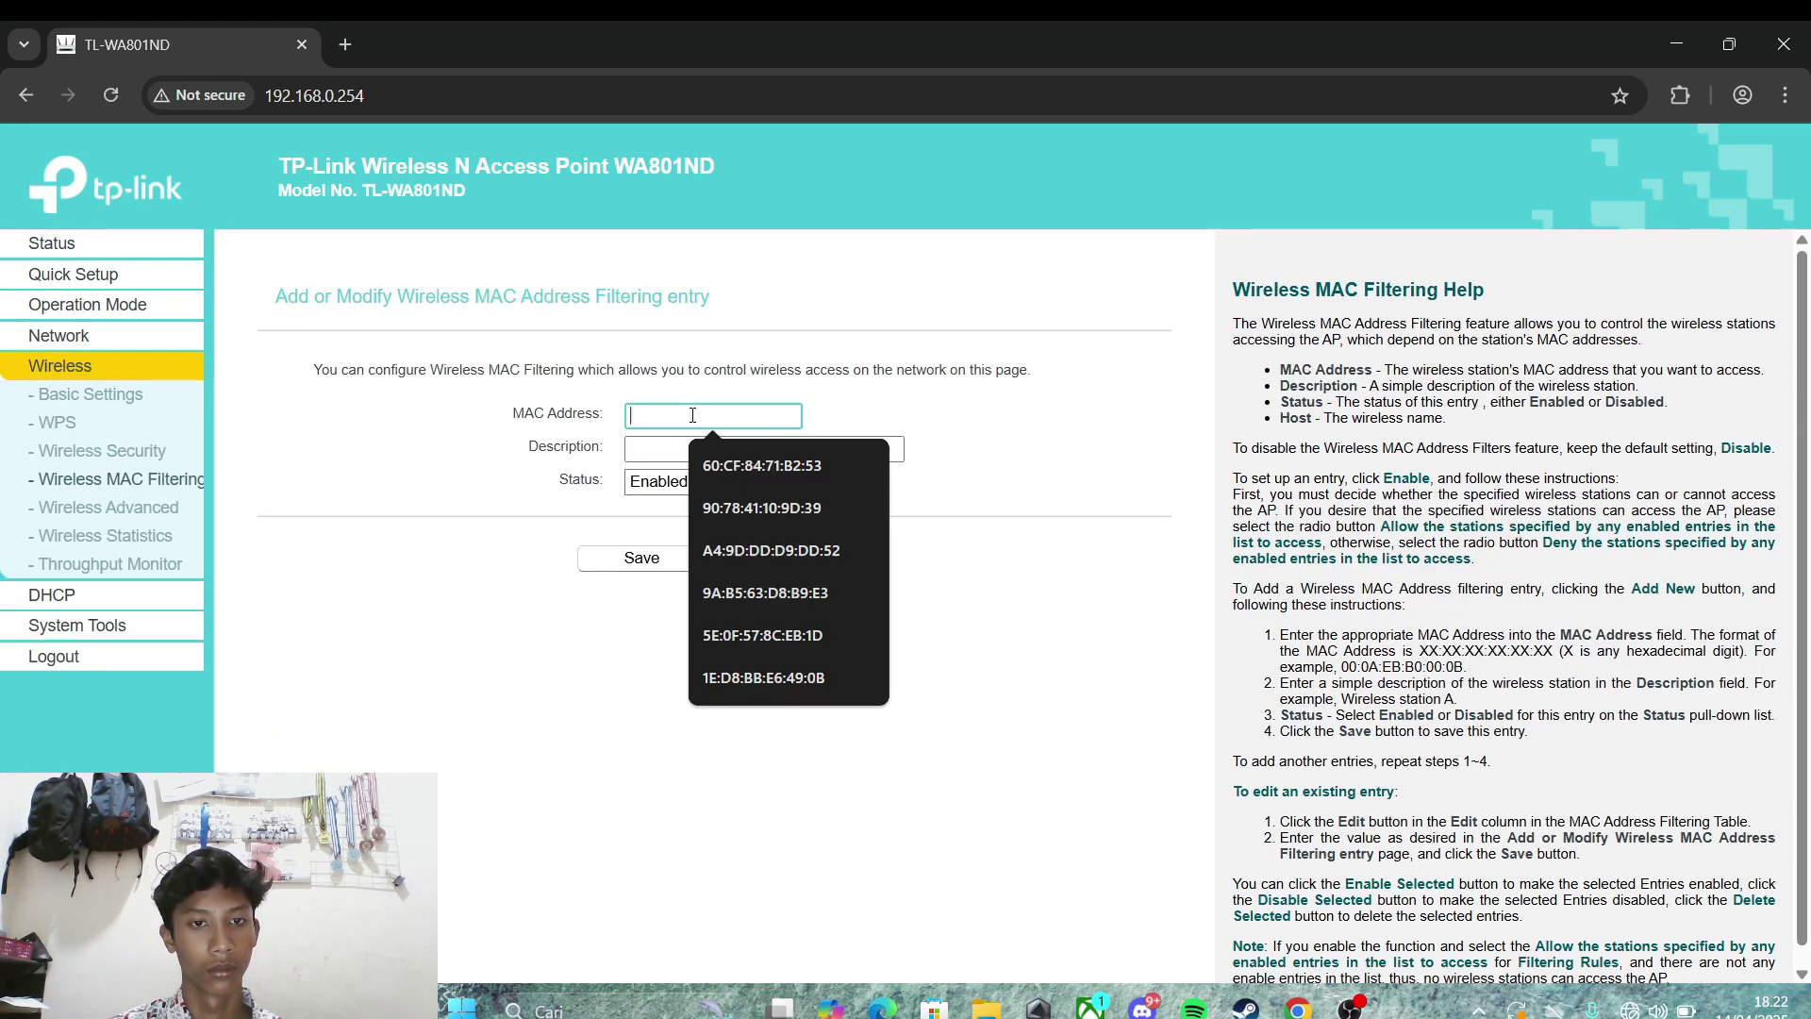
pyautogui.hotkey('ctrl', 'v')
pyautogui.click(748, 449)
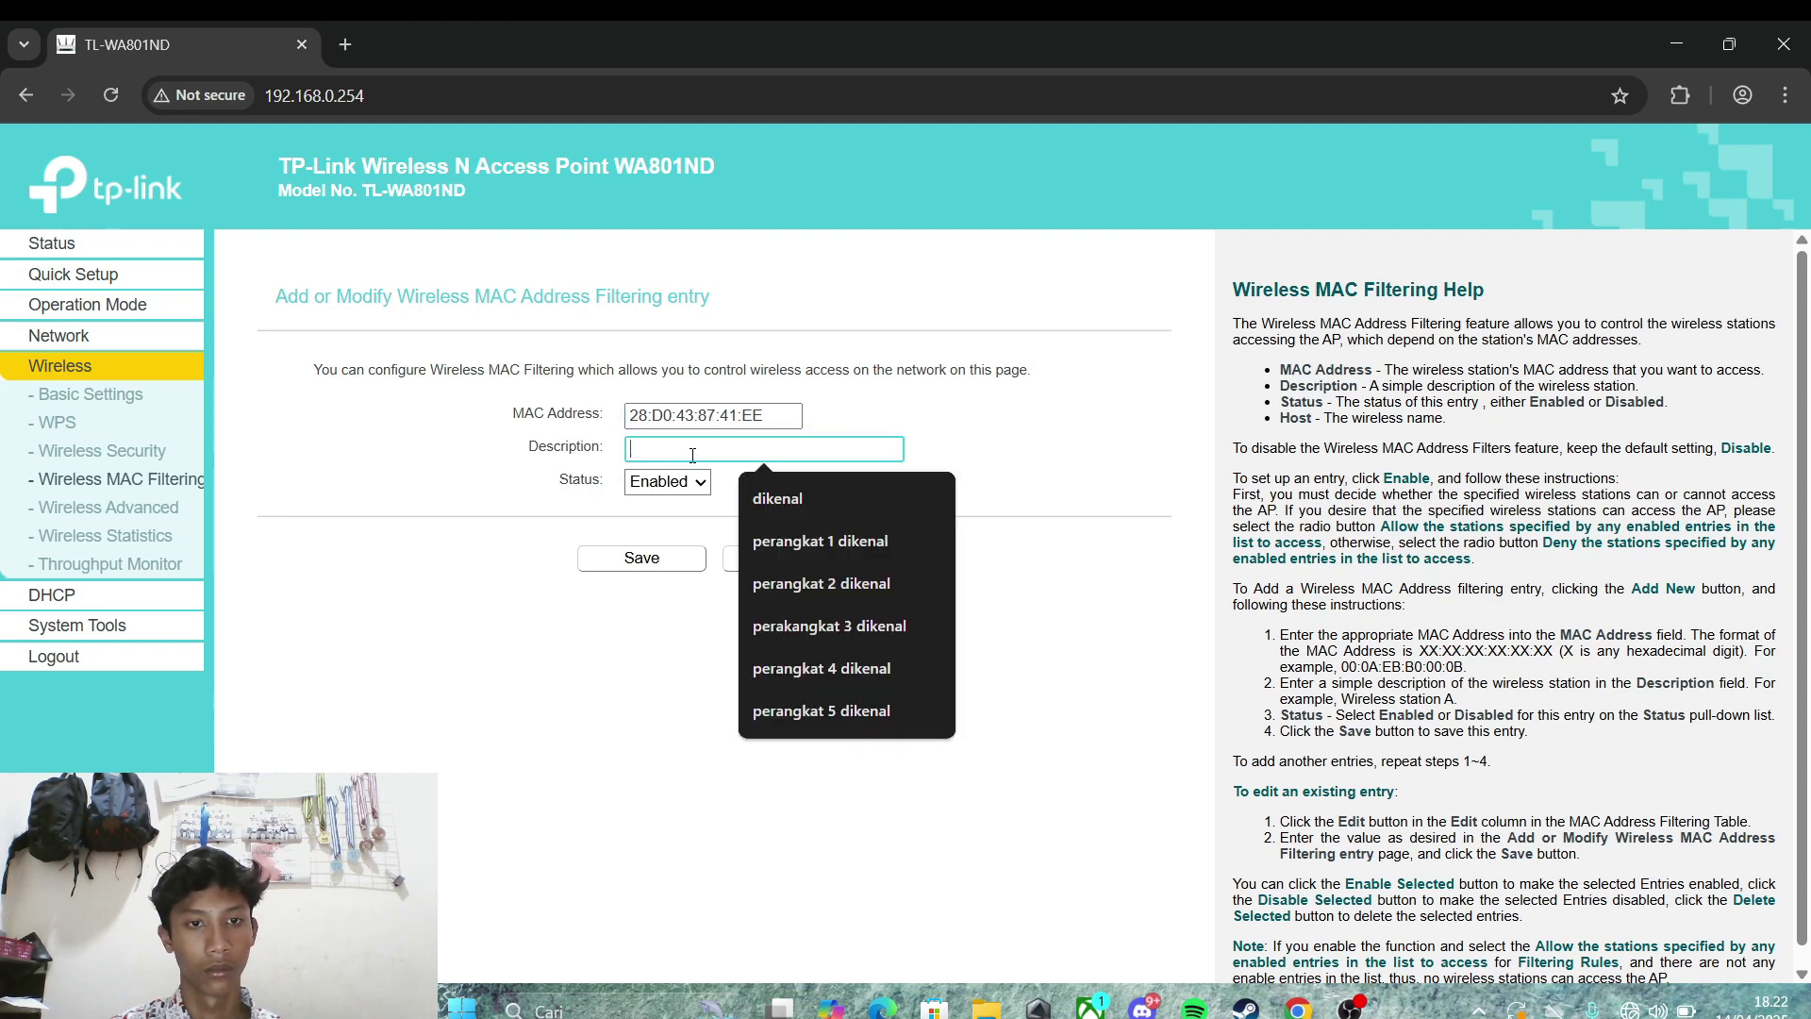
pyautogui.click(761, 497)
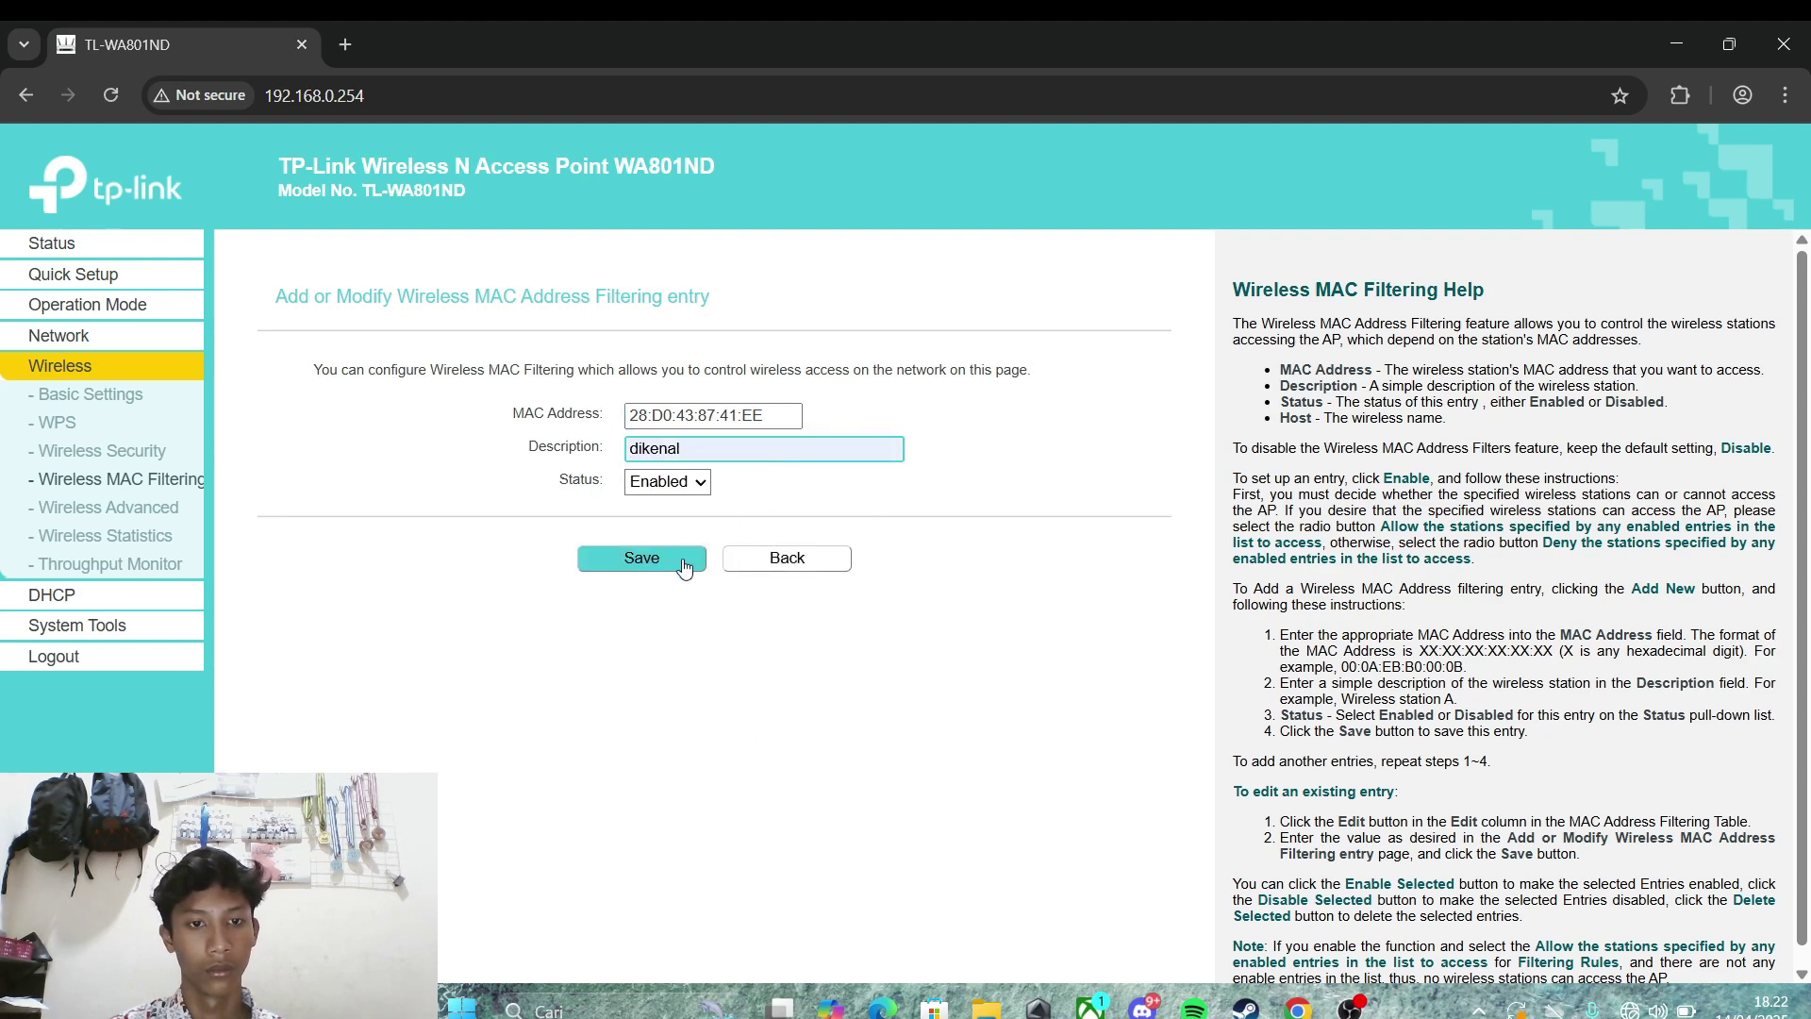
pyautogui.click(686, 563)
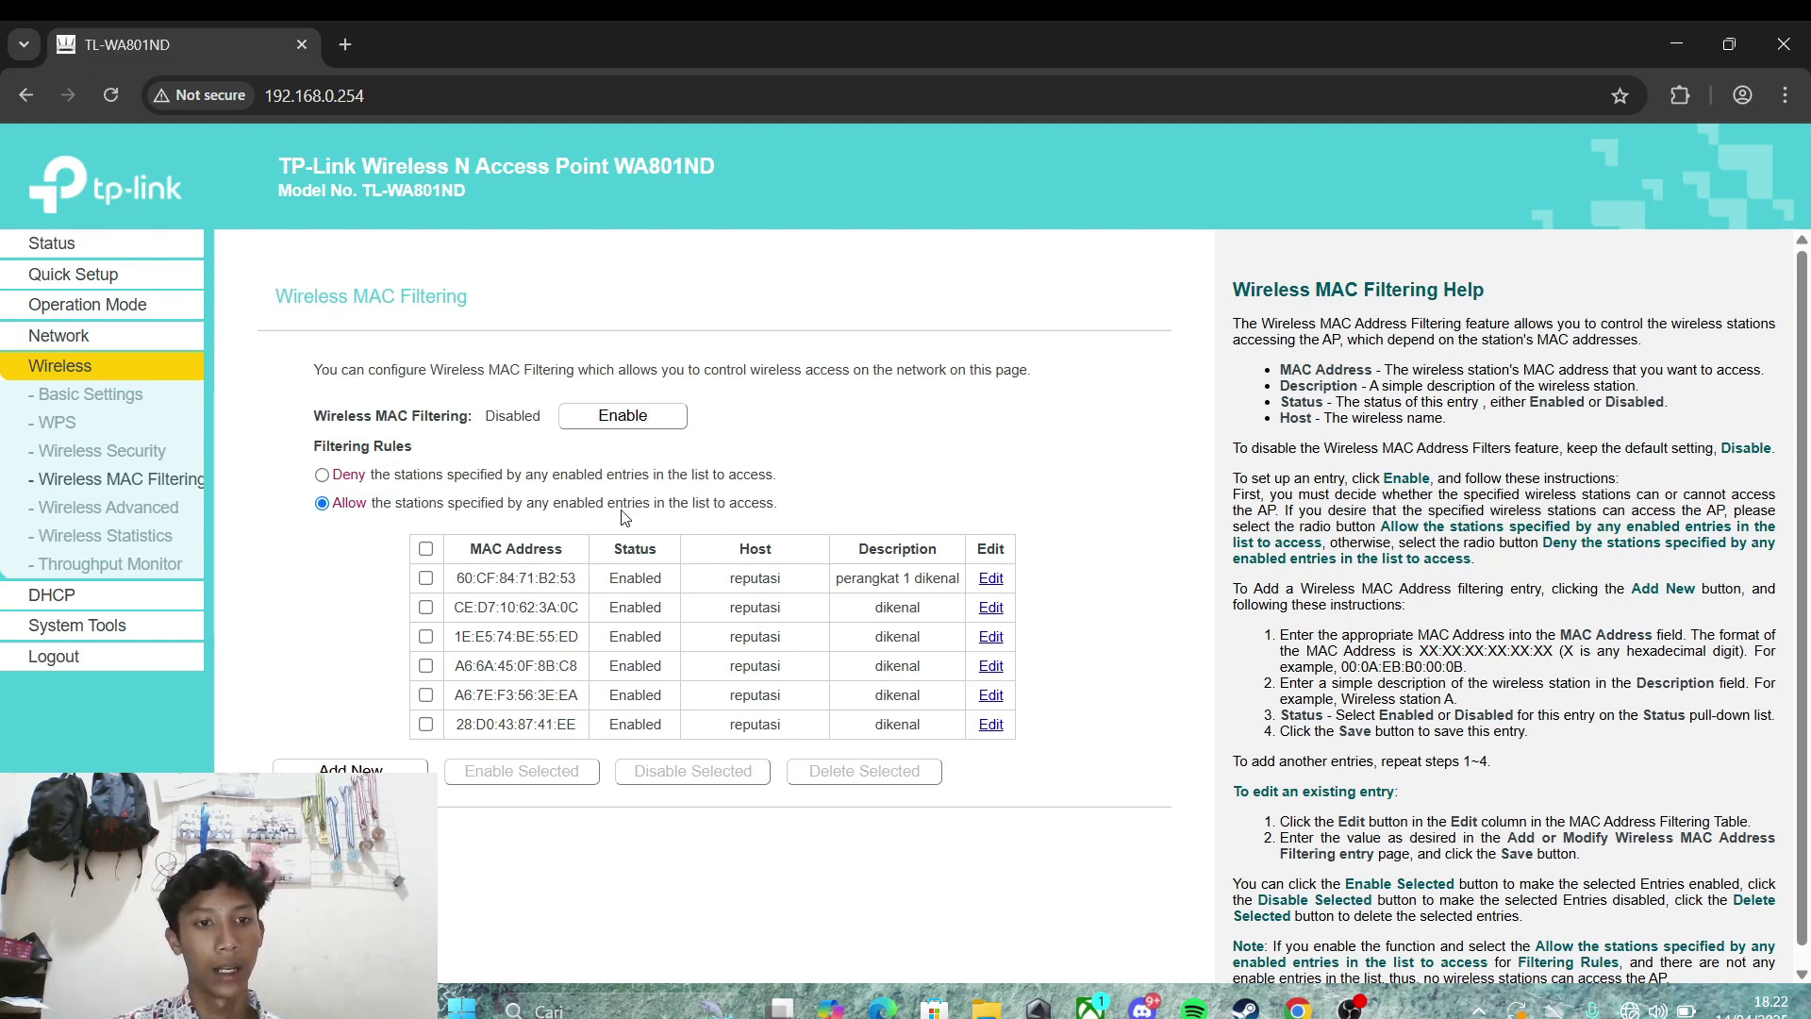
# Step: Enable wireless MAC filtering for the listed addresses, then view the DHCP Clients List
pyautogui.click(425, 578)
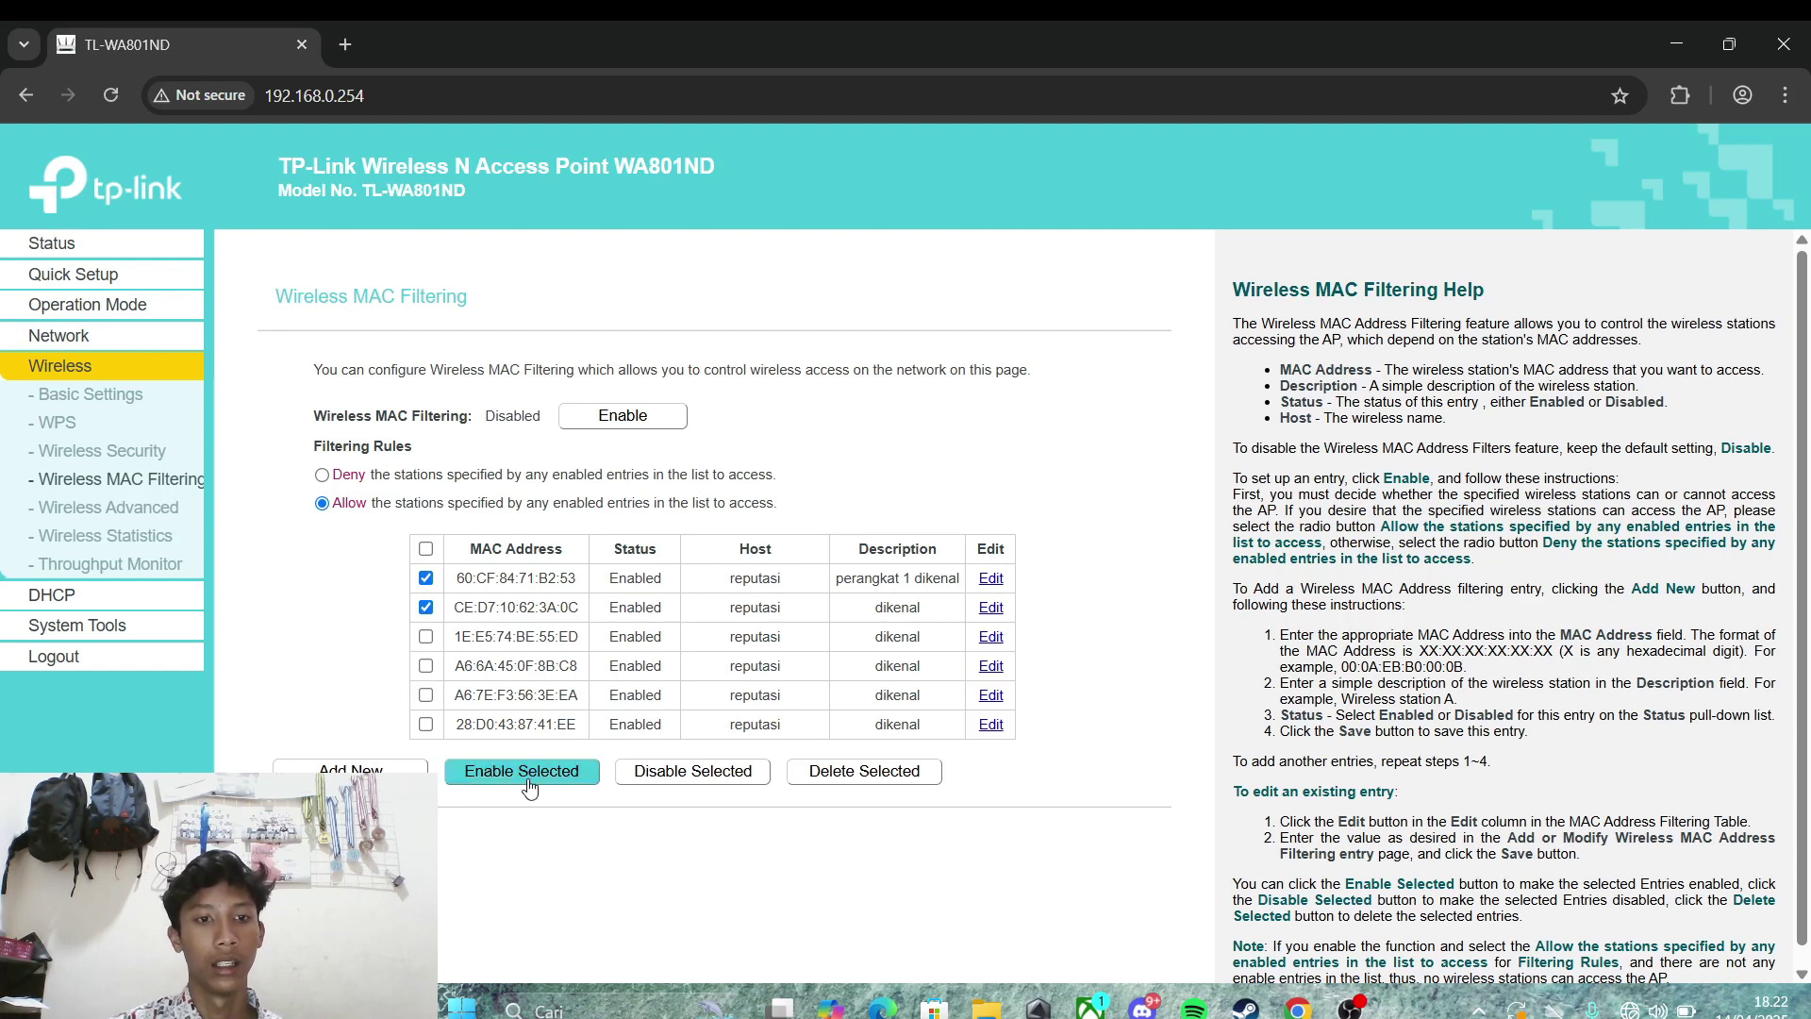
pyautogui.click(426, 607)
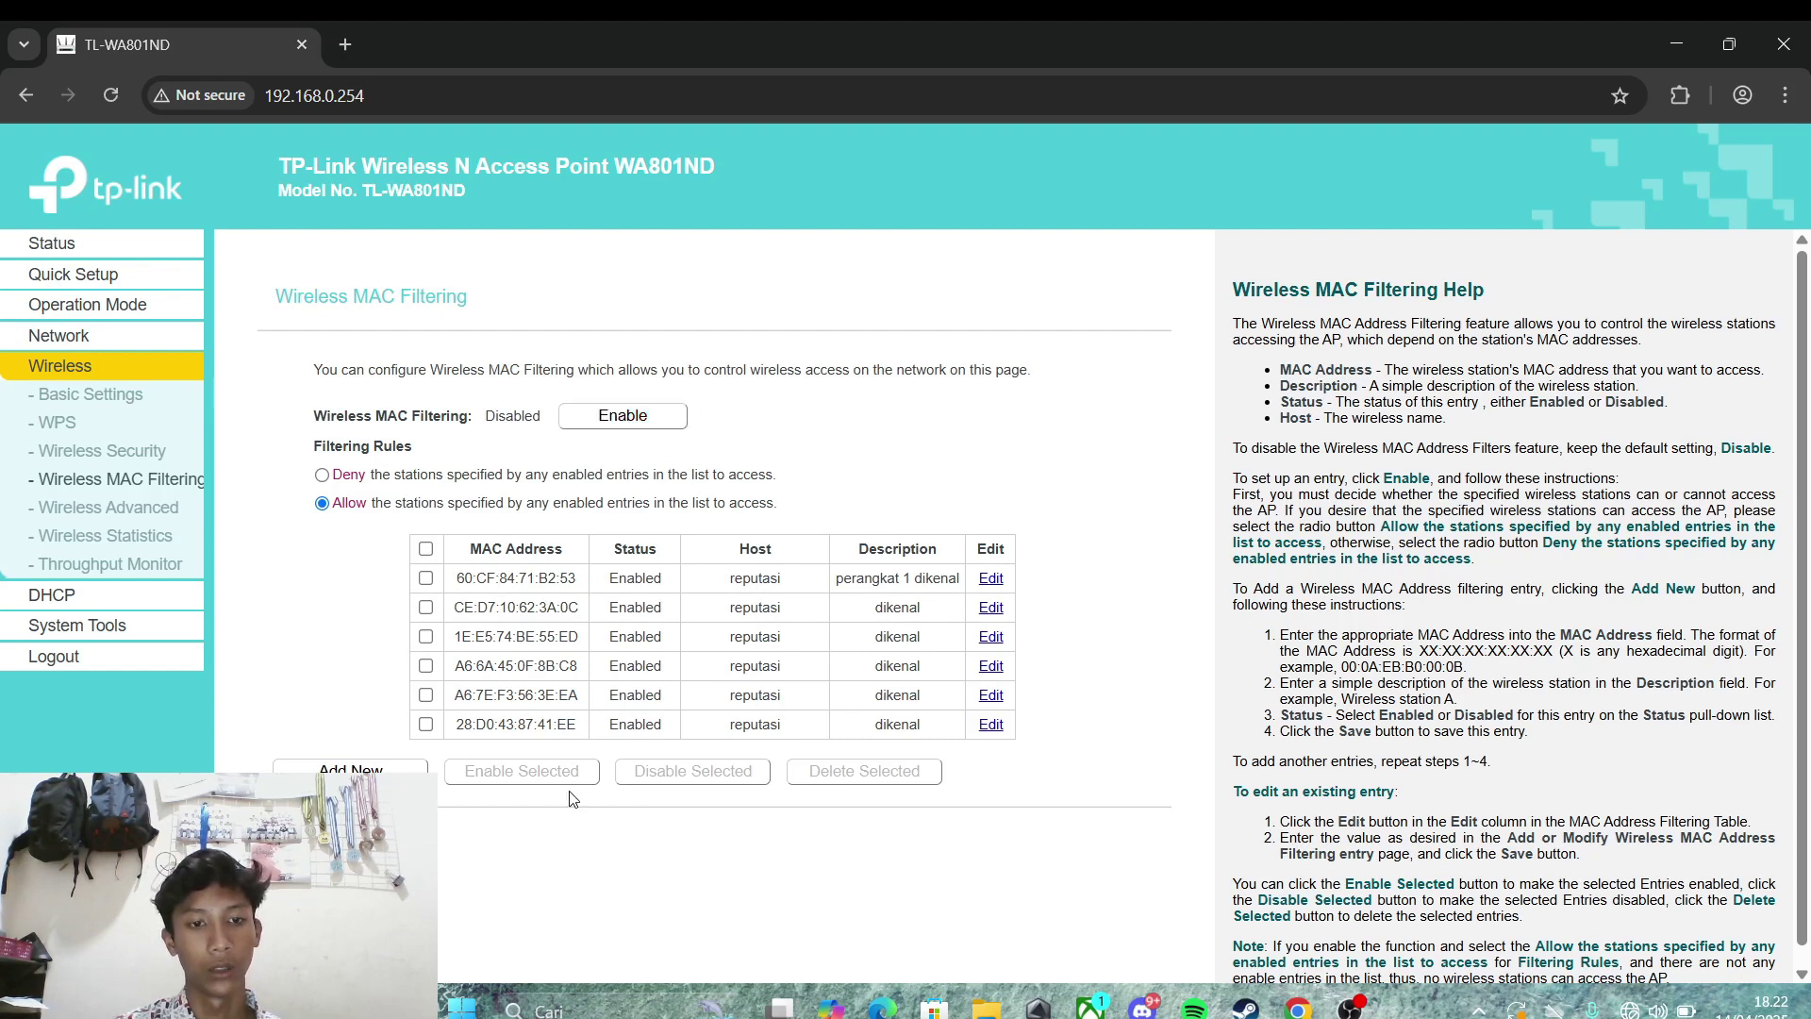
pyautogui.click(660, 425)
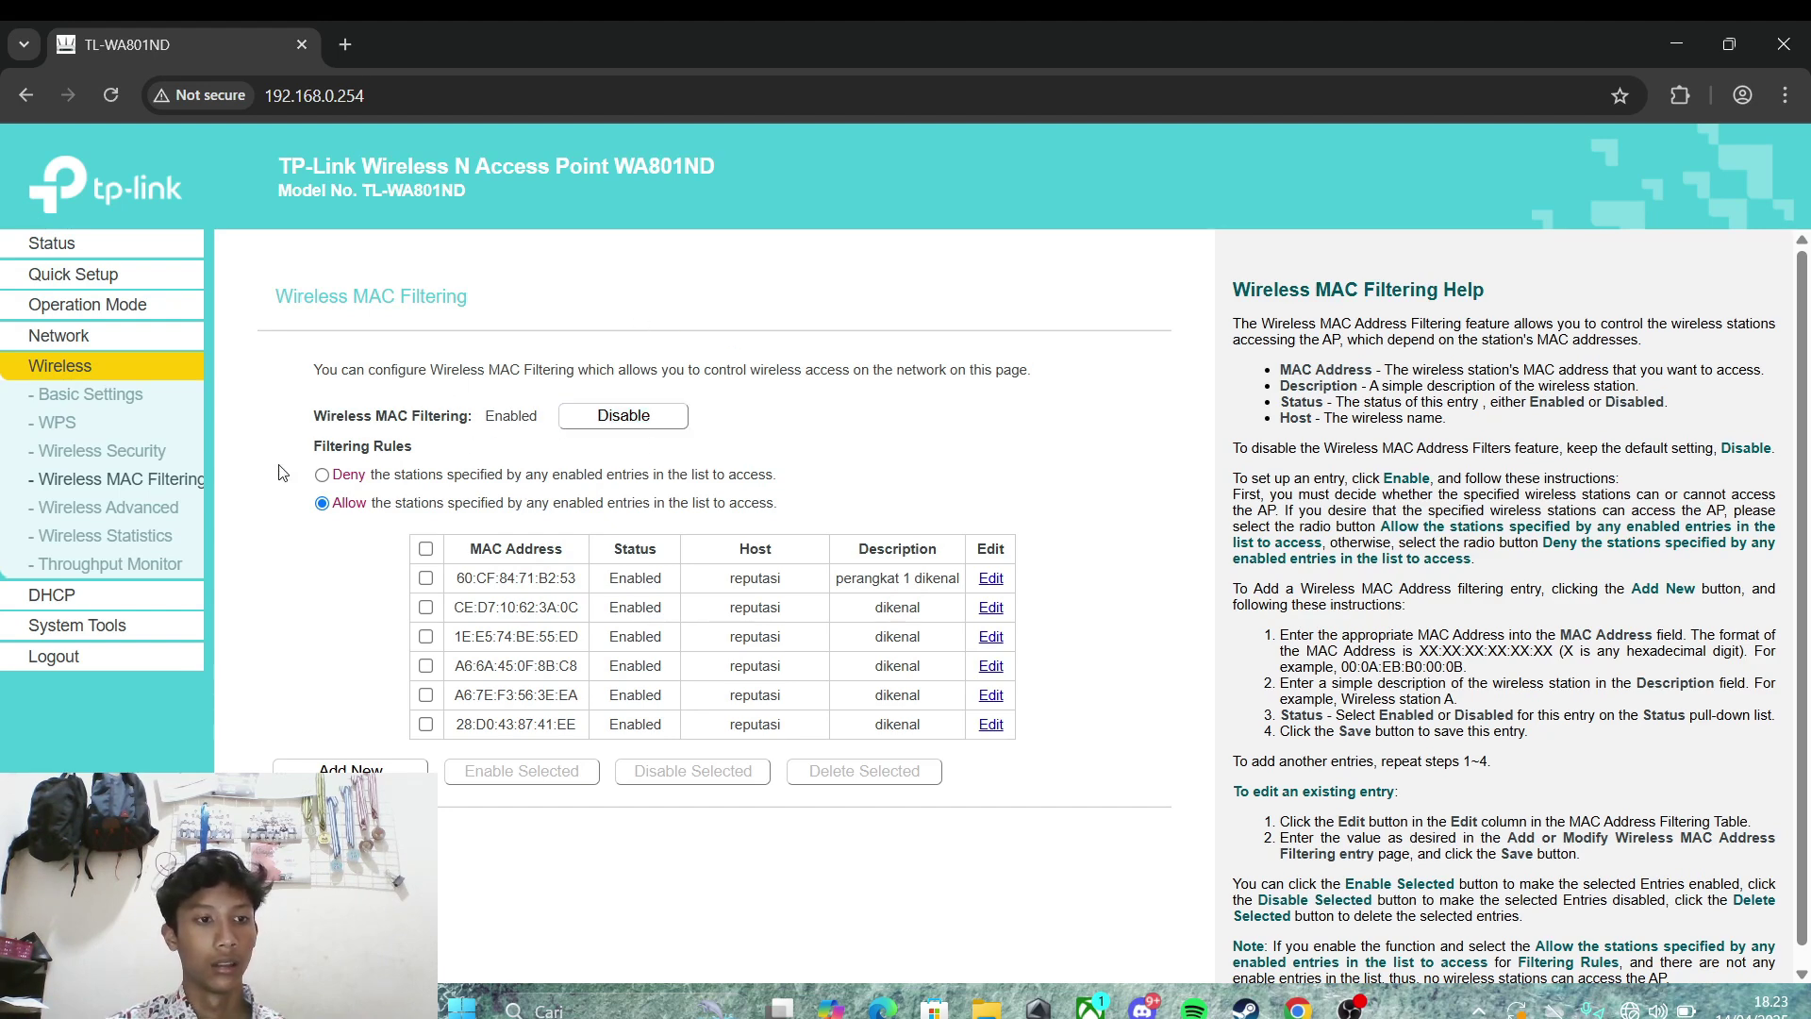
pyautogui.click(115, 600)
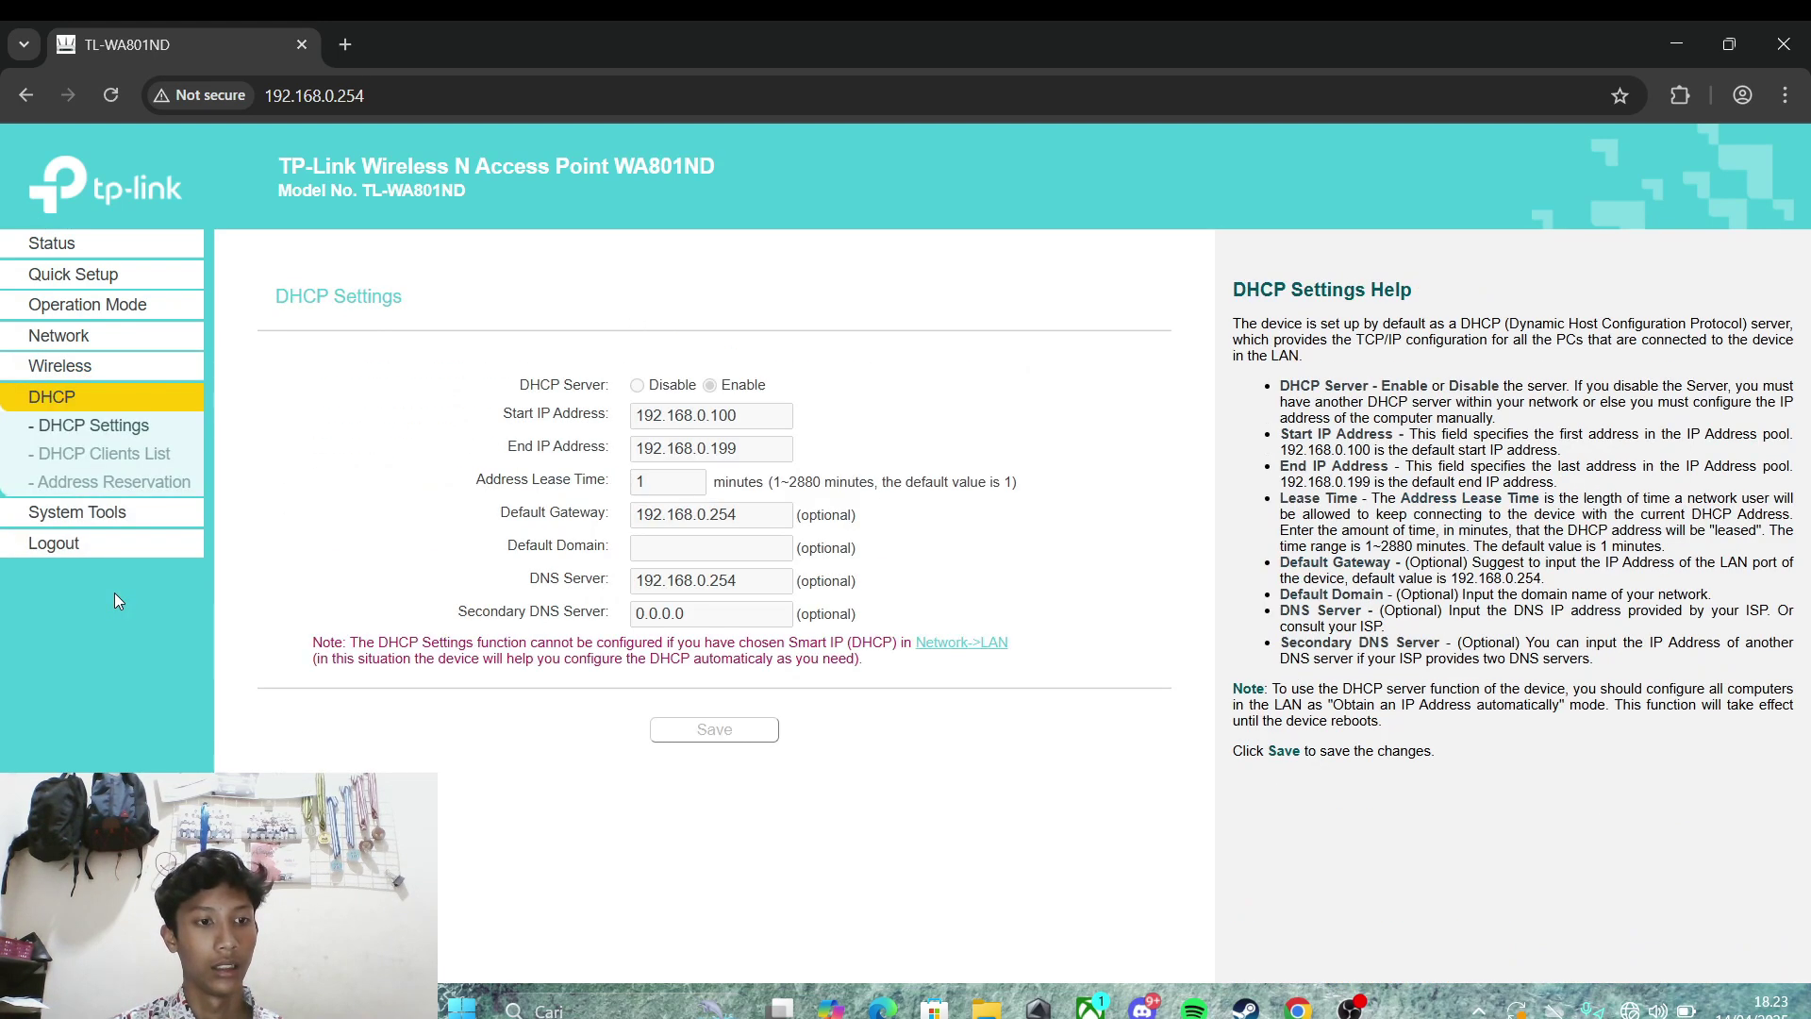
pyautogui.click(51, 456)
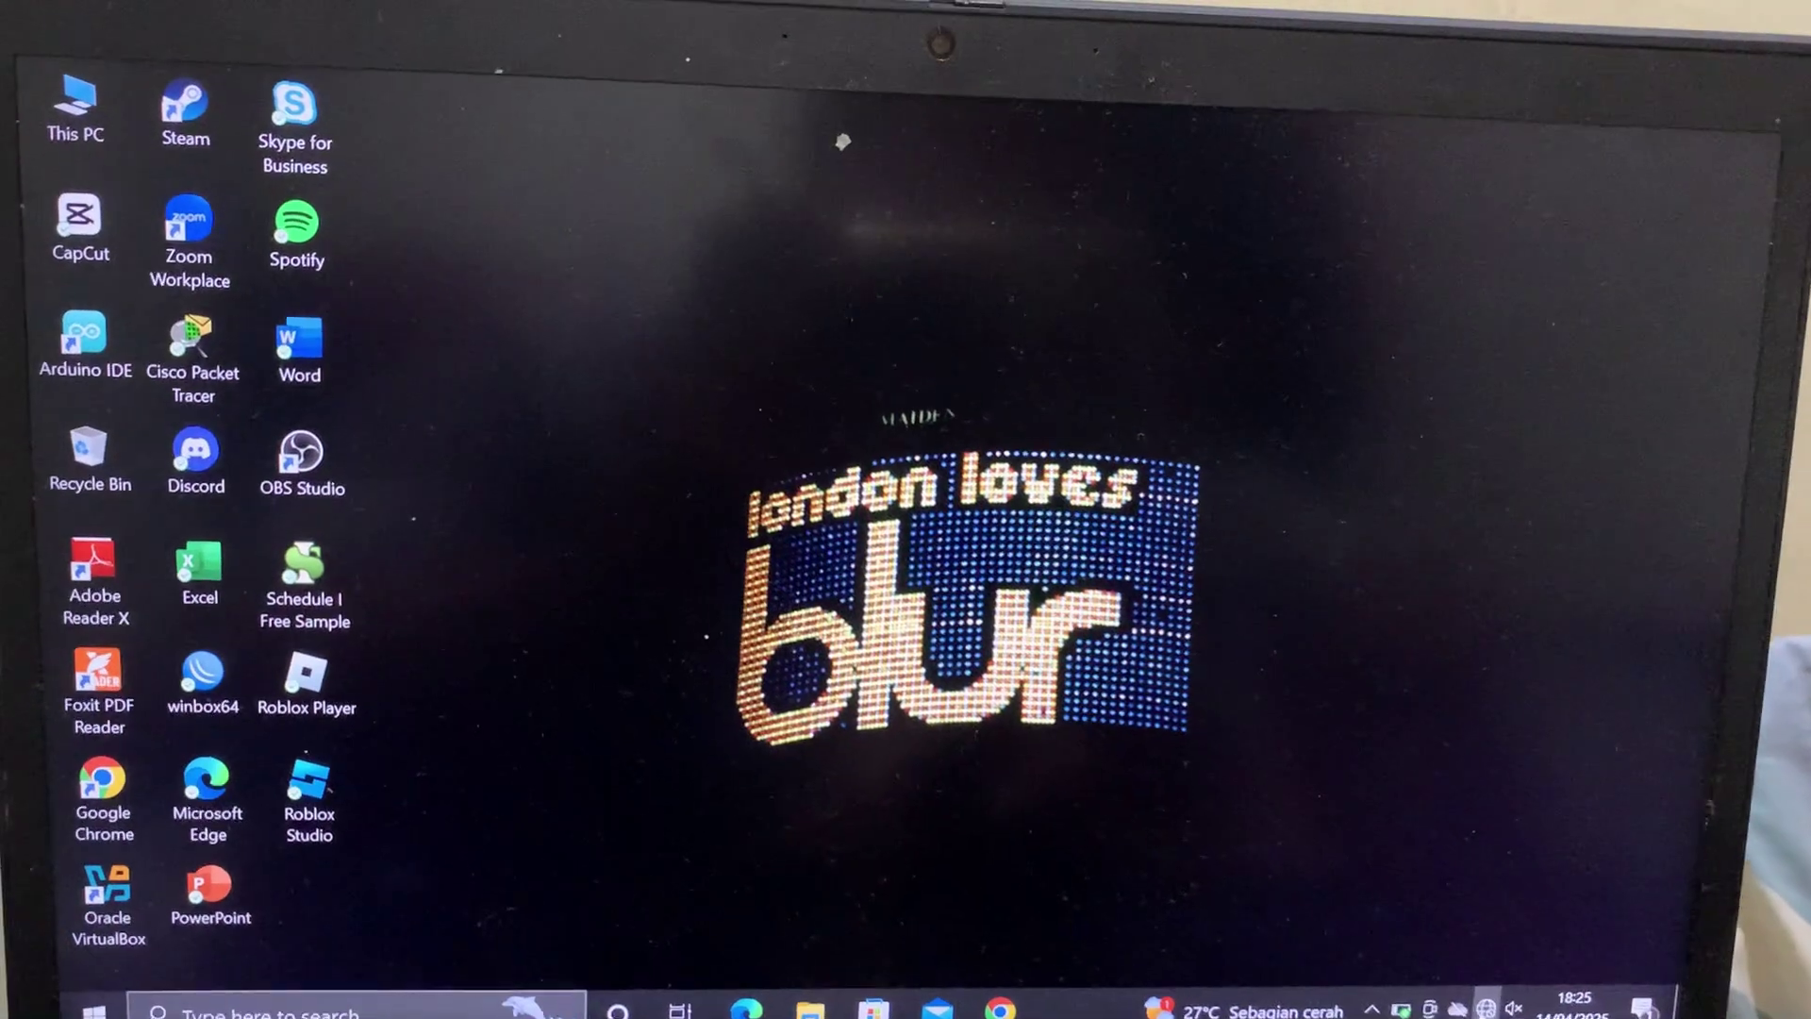
# Step: Join the laptop to the 'reputasi' Wi-Fi network from the taskbar network list
pyautogui.click(1450, 988)
pyautogui.click(1558, 314)
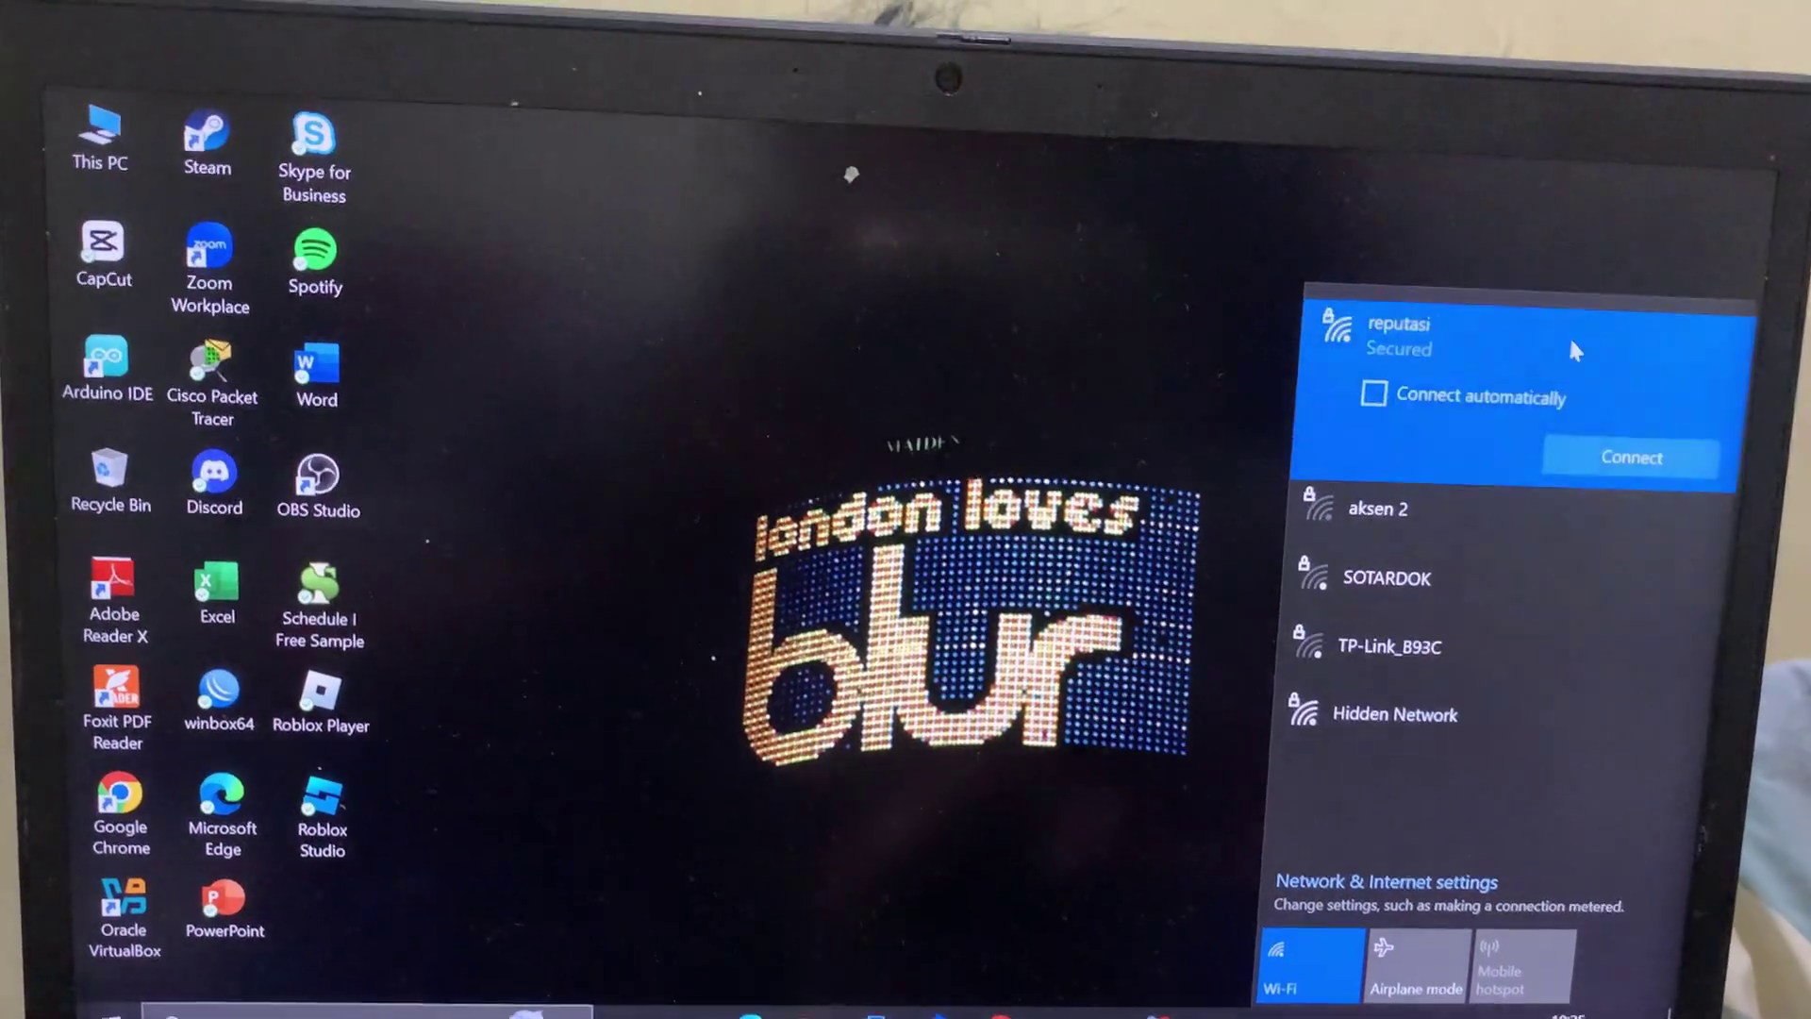
pyautogui.click(1615, 452)
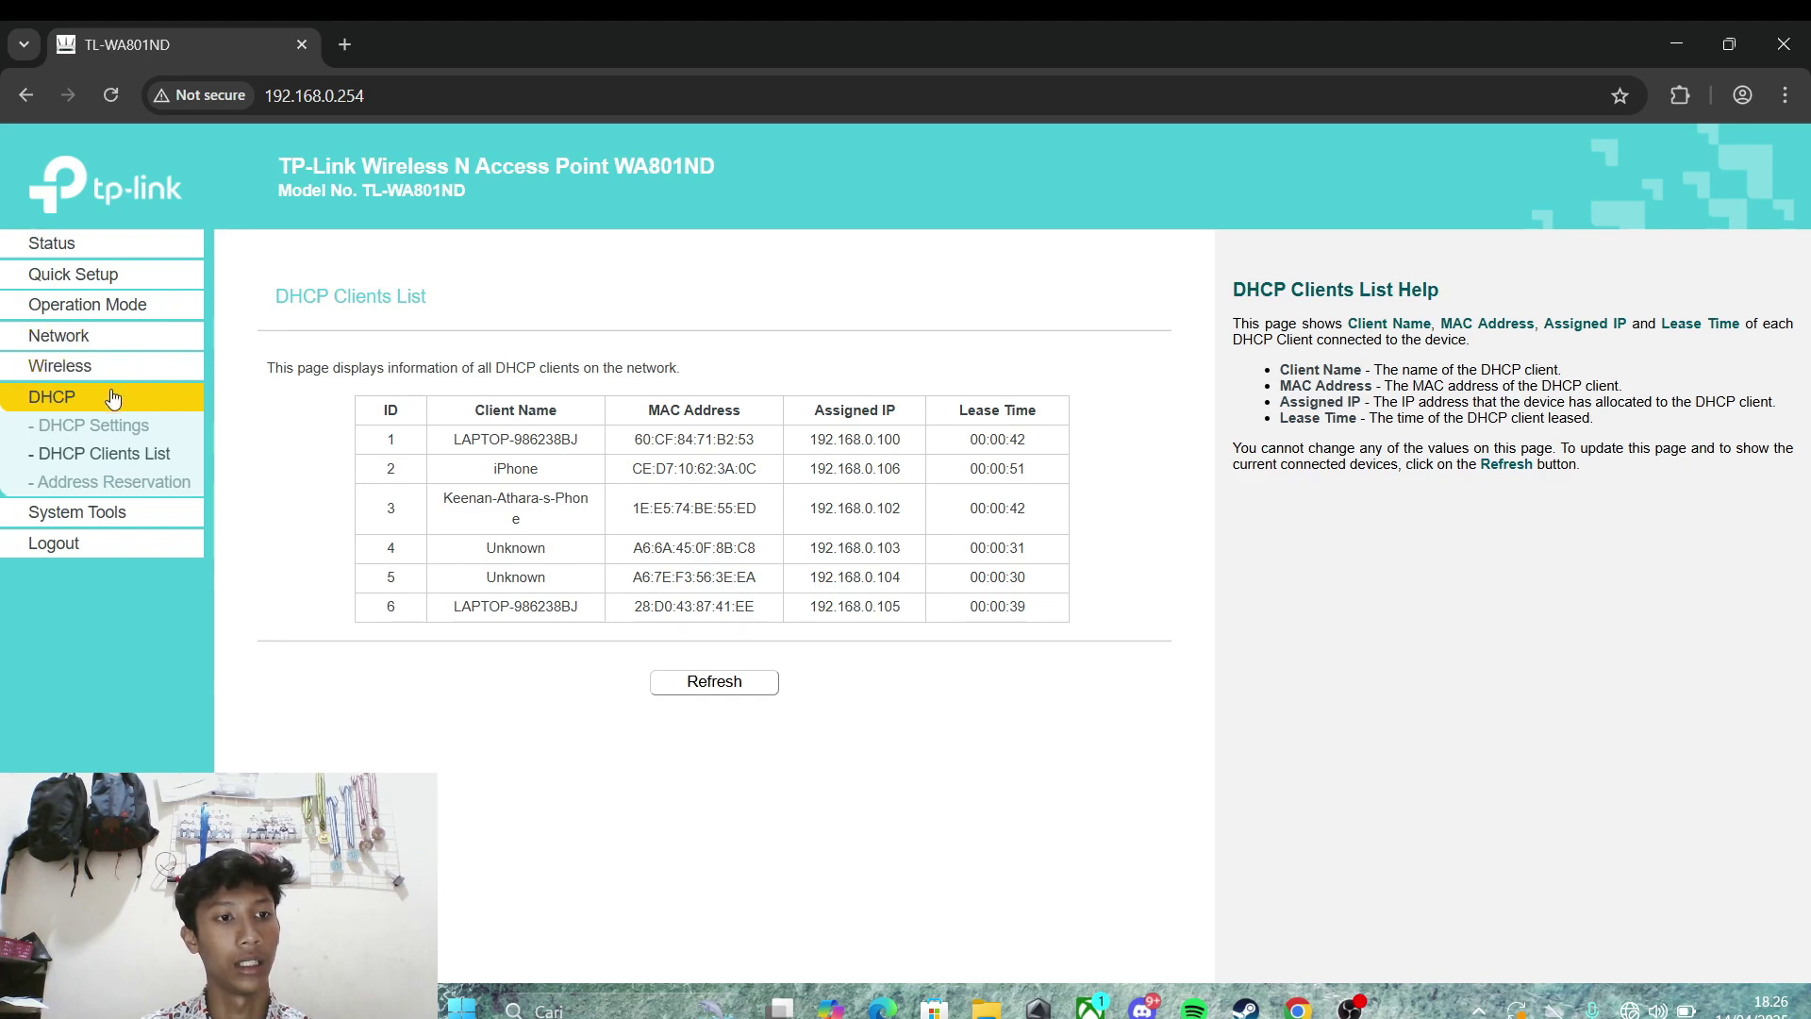
# Step: Select all six MAC filtering entries for deletion, set the rule to Deny, and start a new entry
pyautogui.click(83, 373)
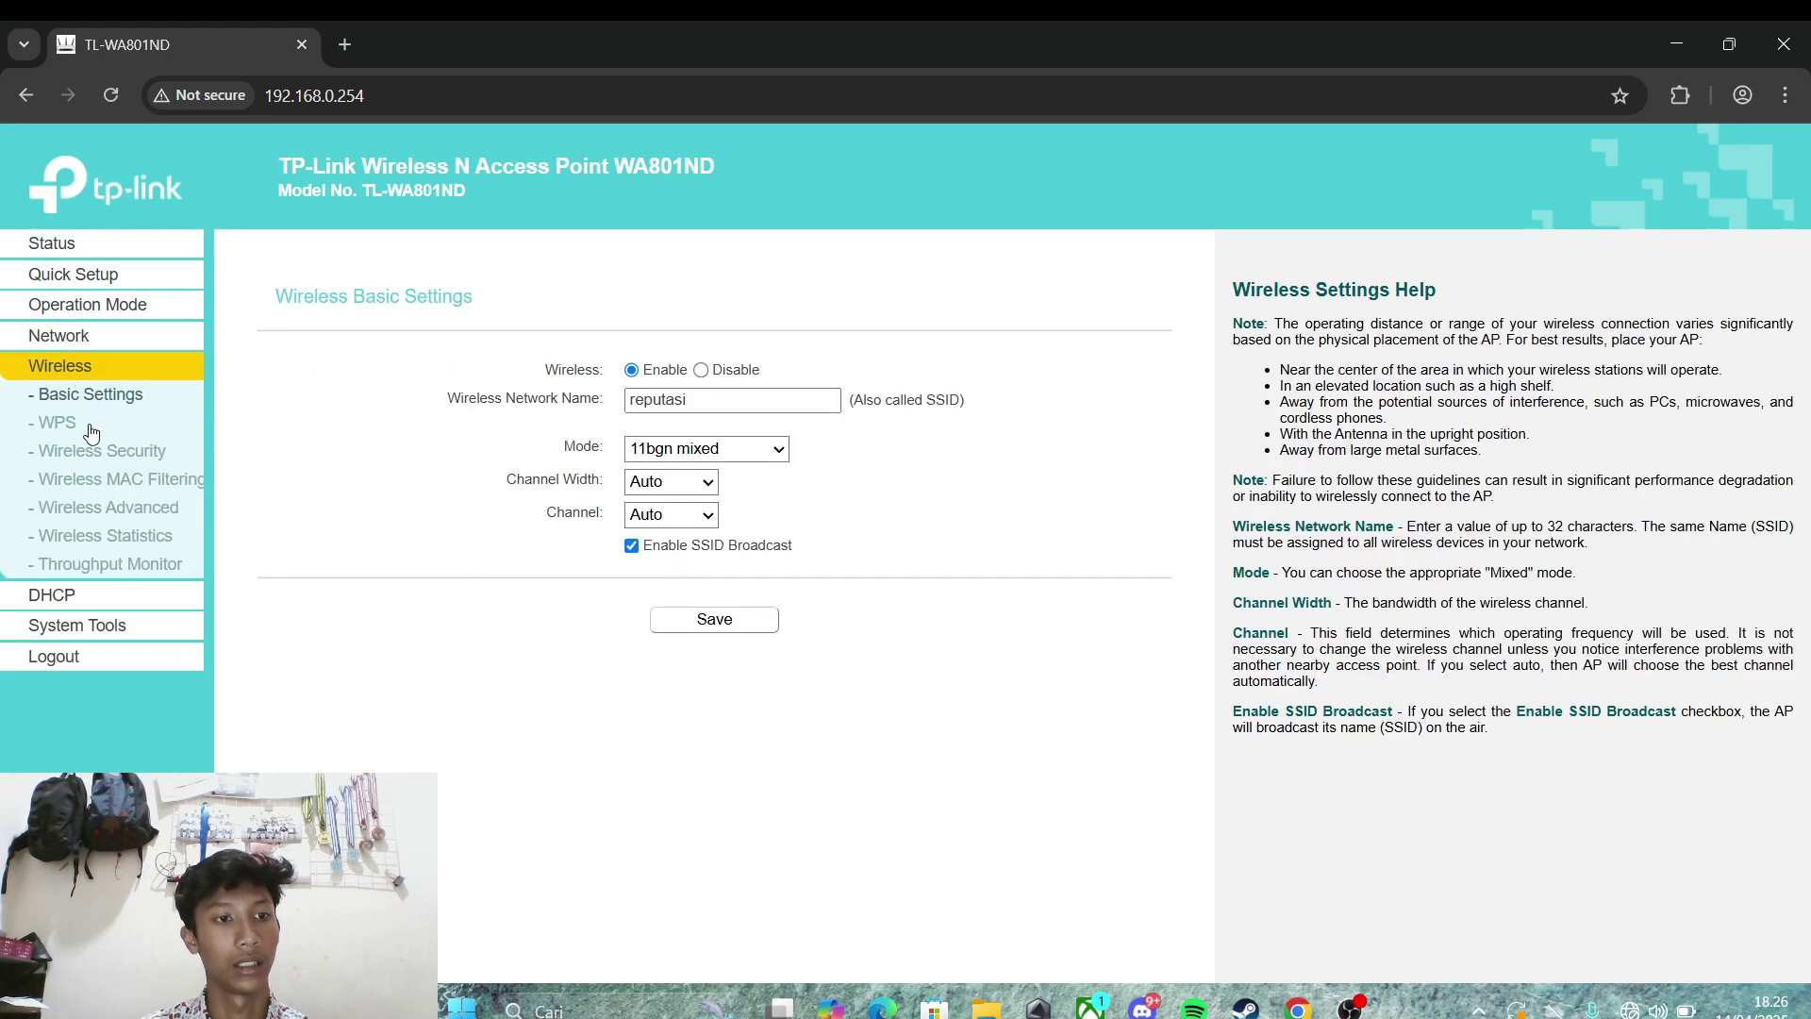
pyautogui.click(92, 480)
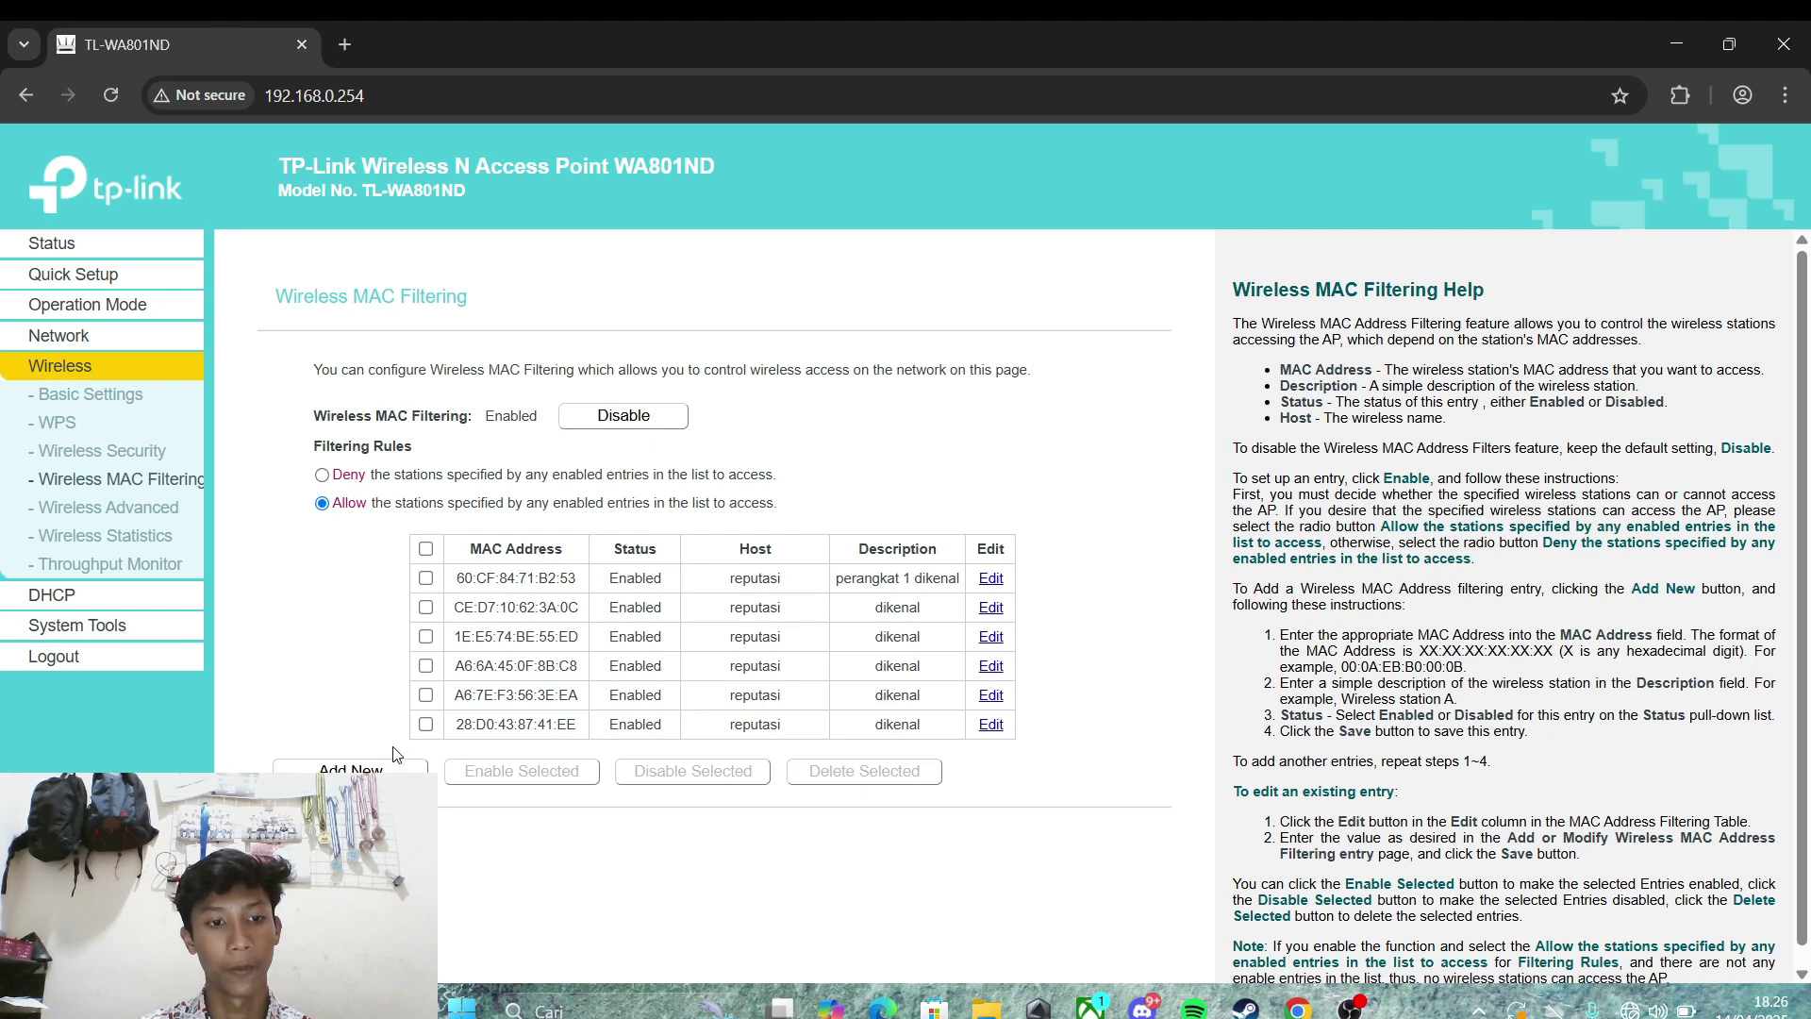
pyautogui.click(426, 549)
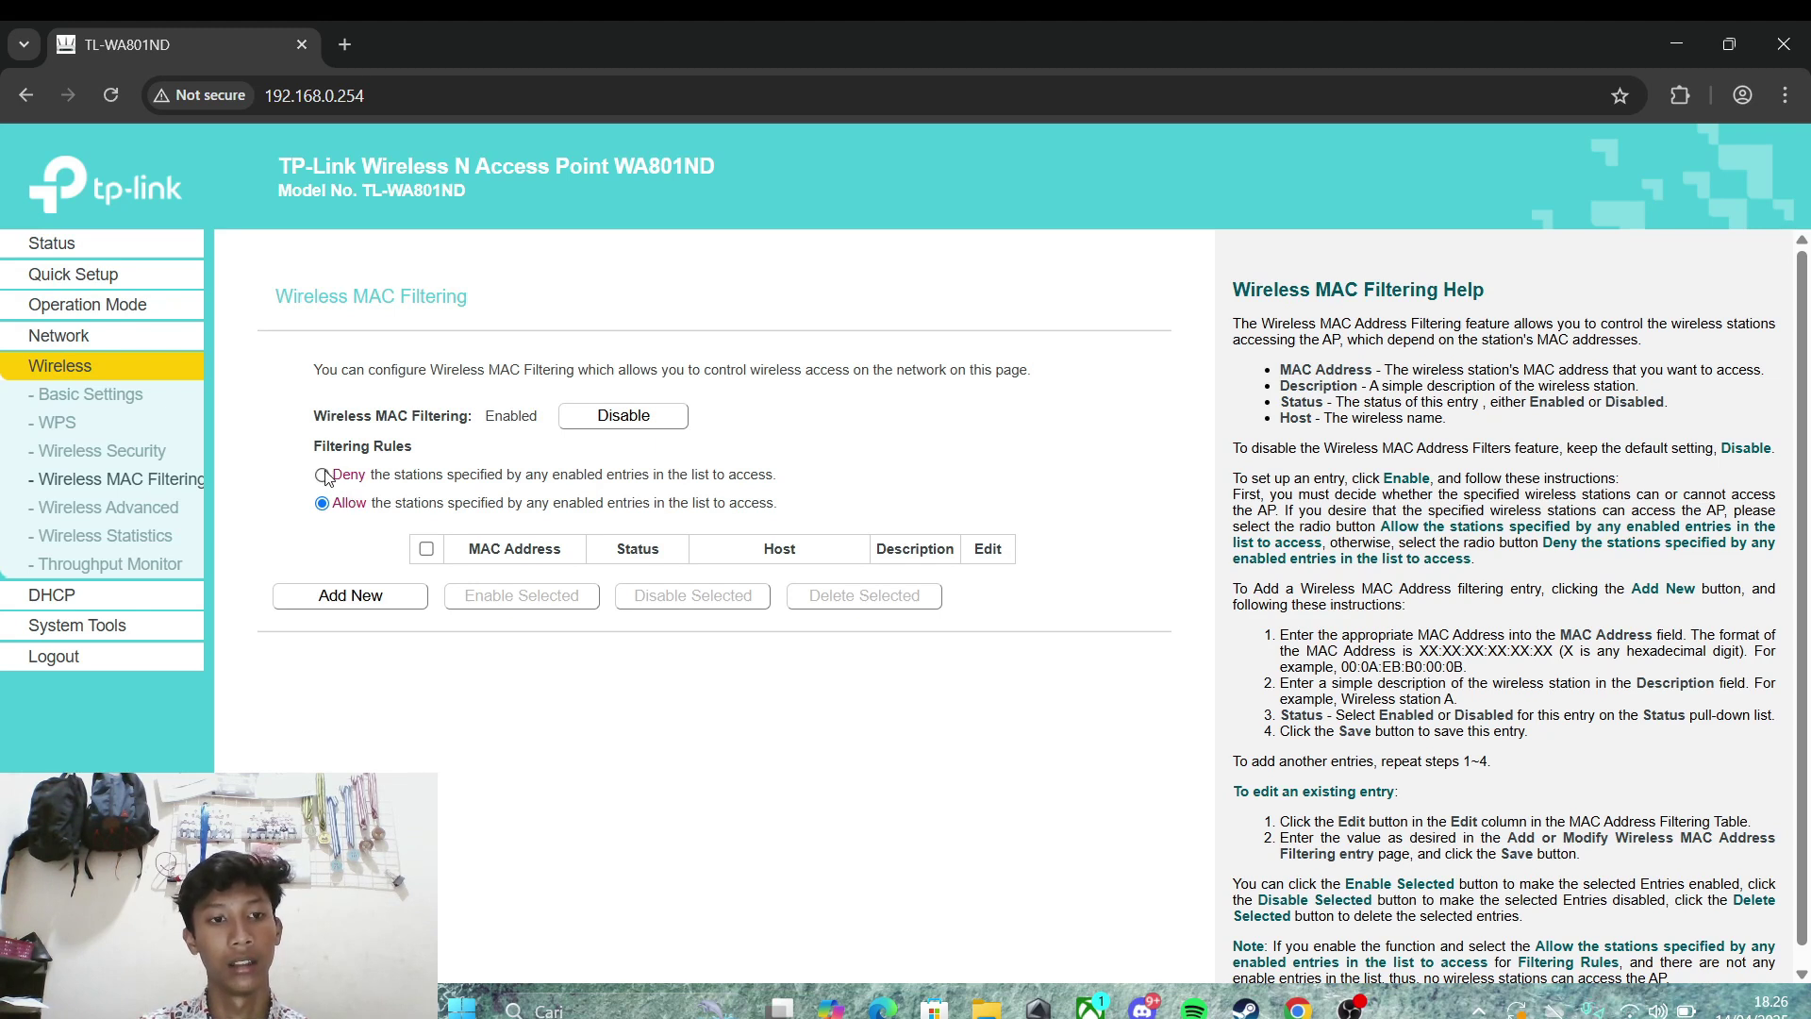
pyautogui.click(323, 476)
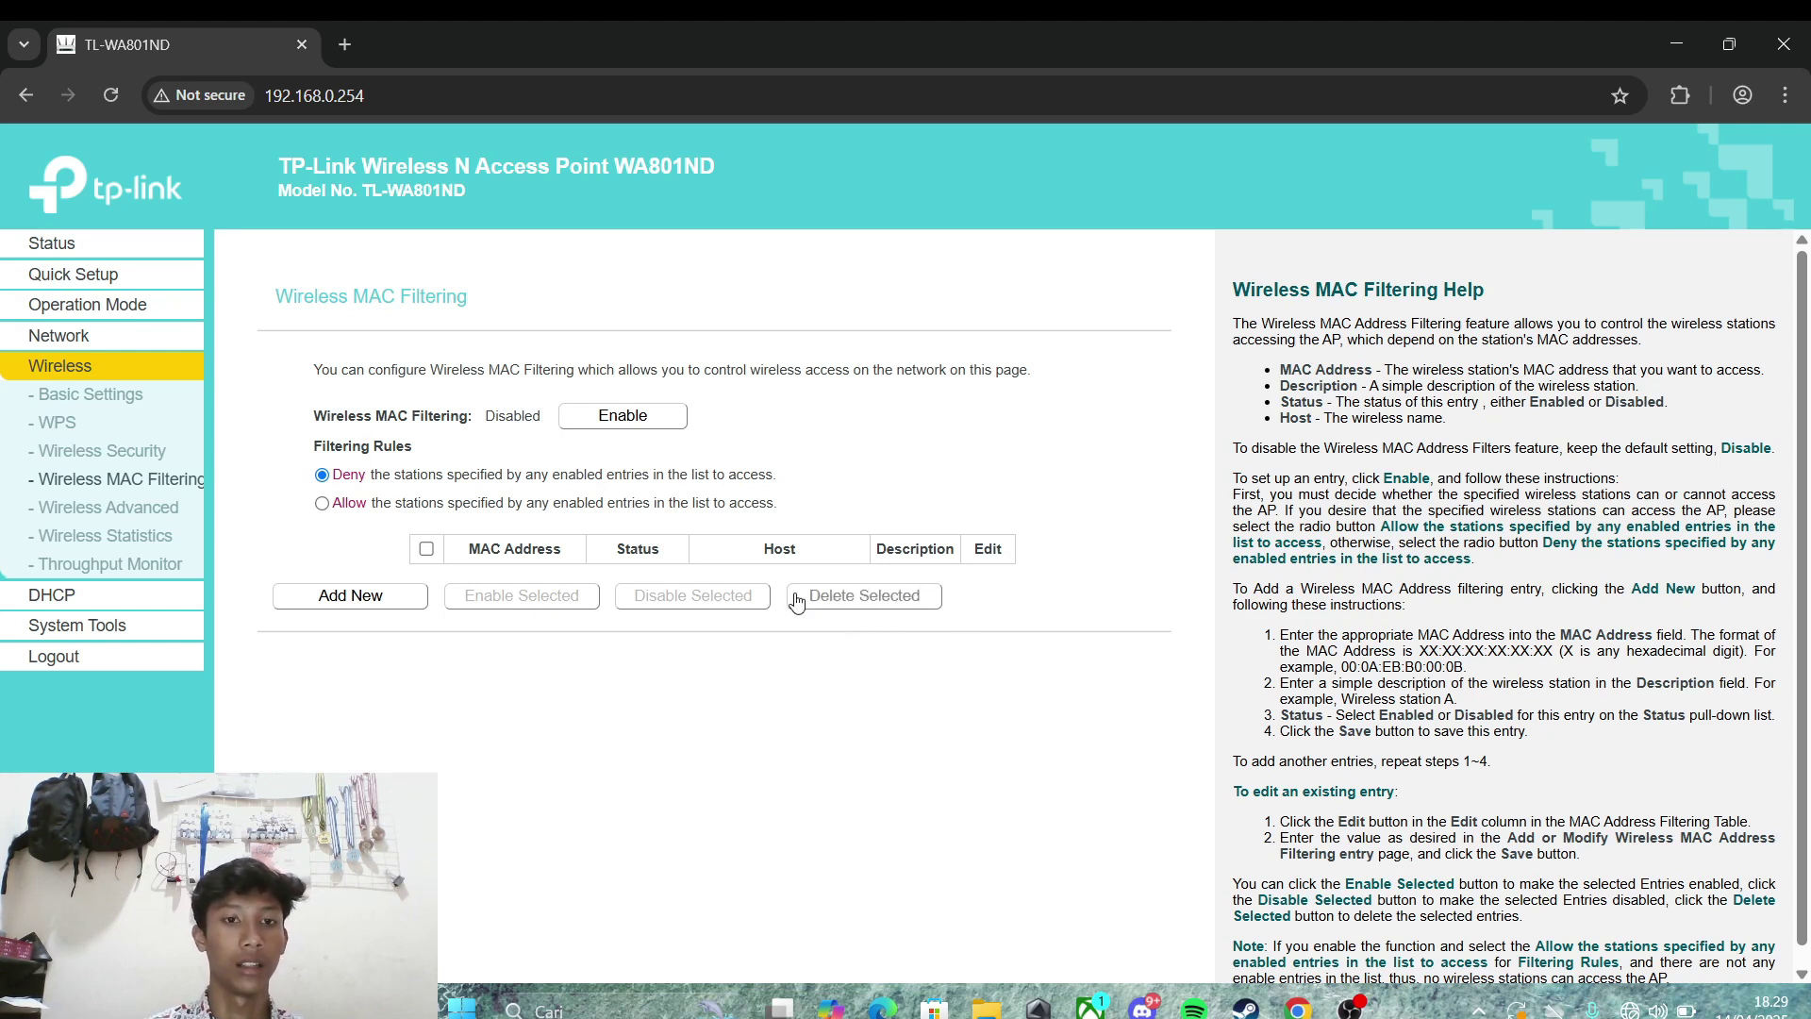
pyautogui.click(306, 600)
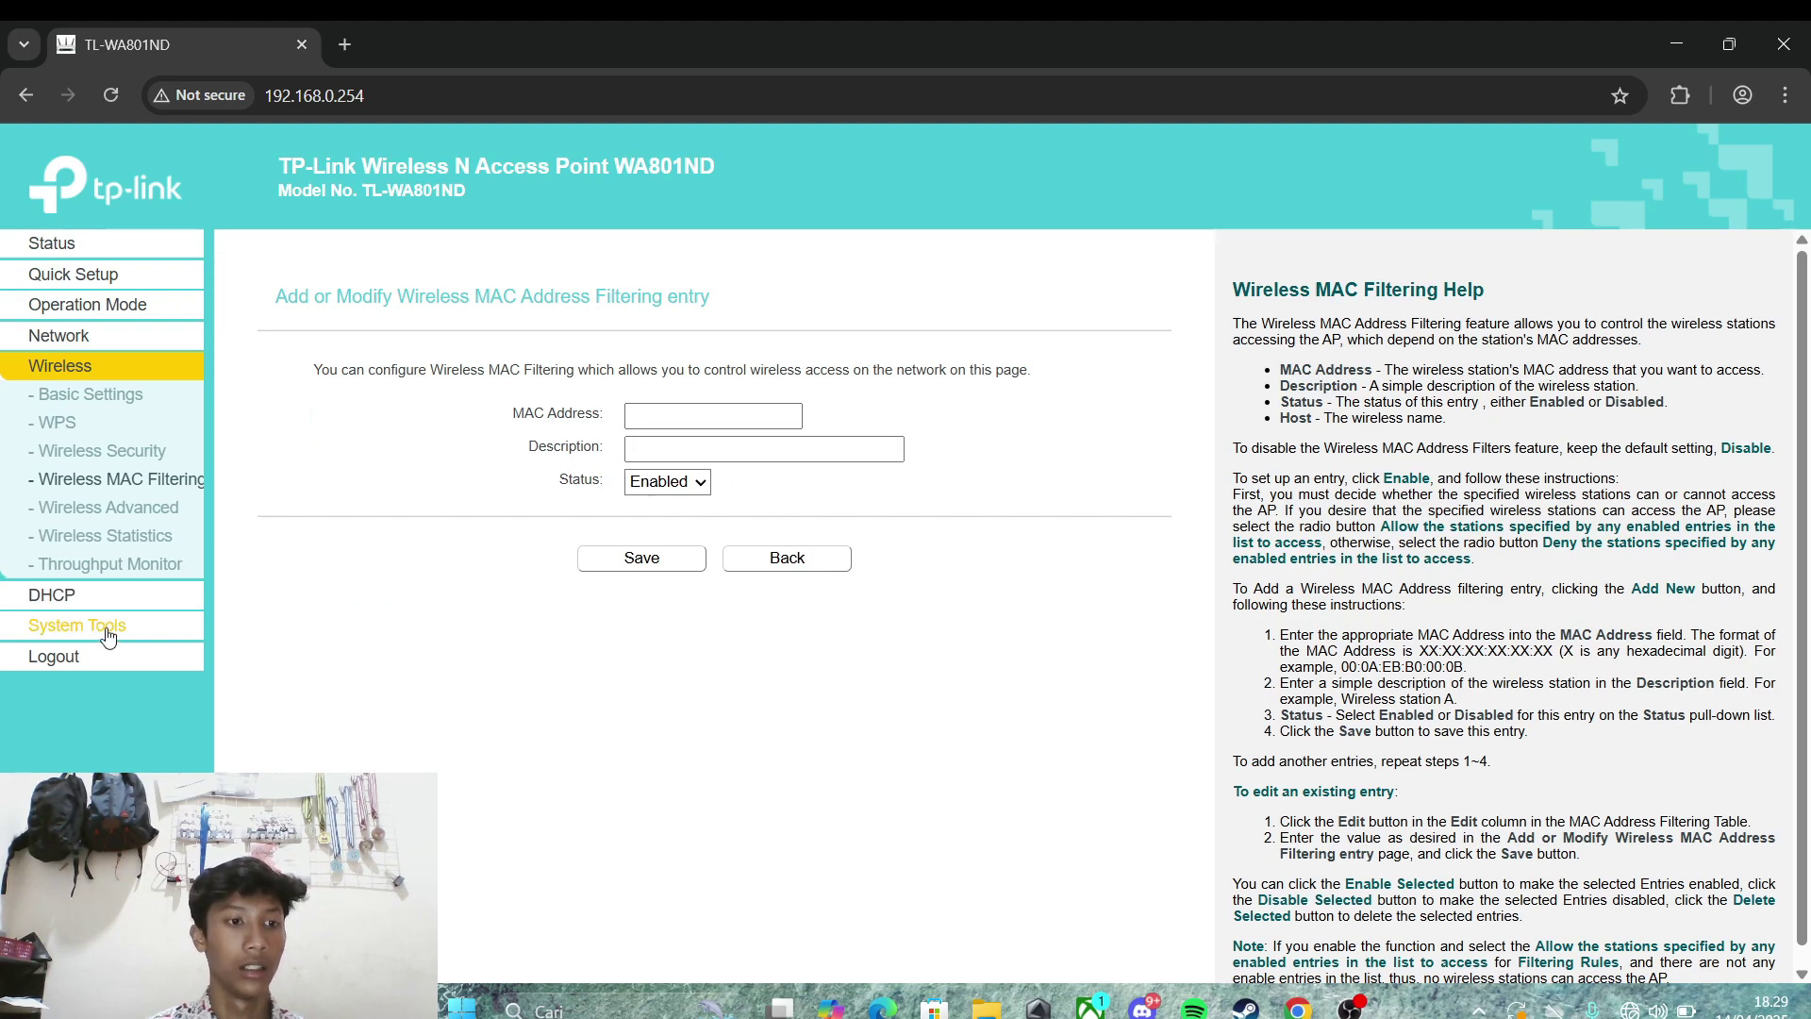
# Step: Copy row 1's MAC 60:CF:84:71:B2:53 from the DHCP Clients List
pyautogui.click(66, 598)
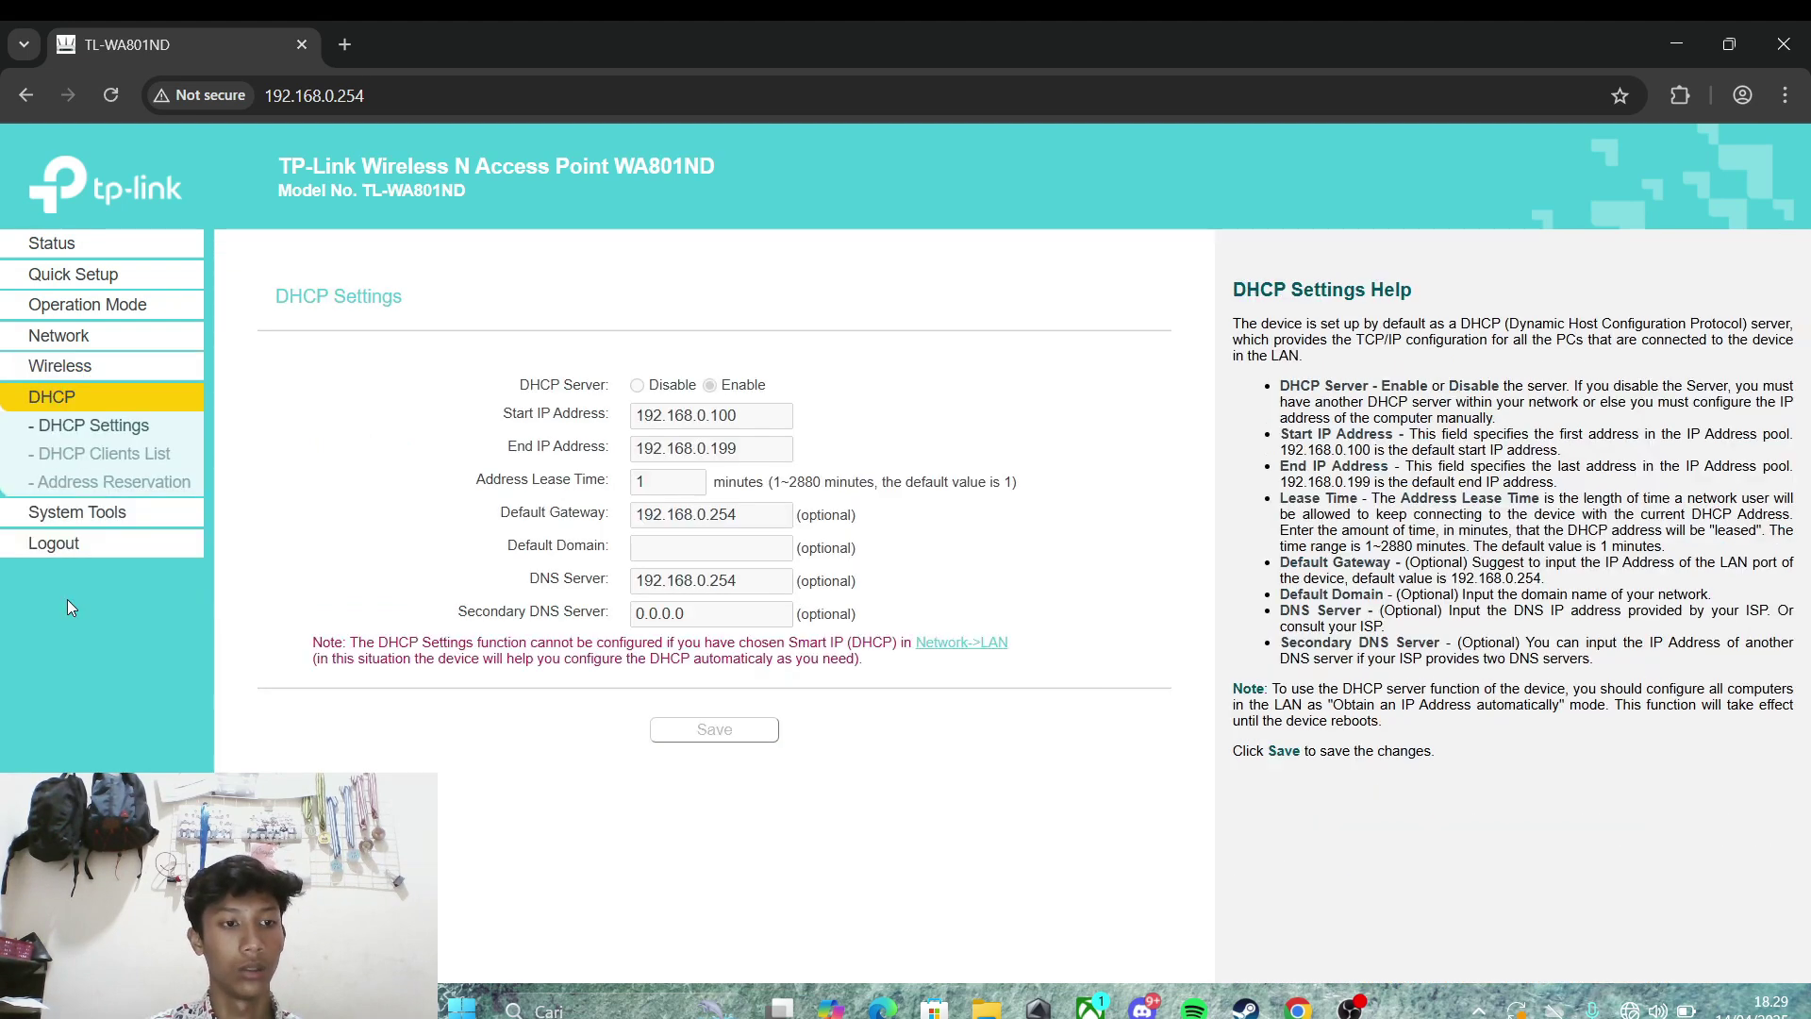
pyautogui.click(132, 454)
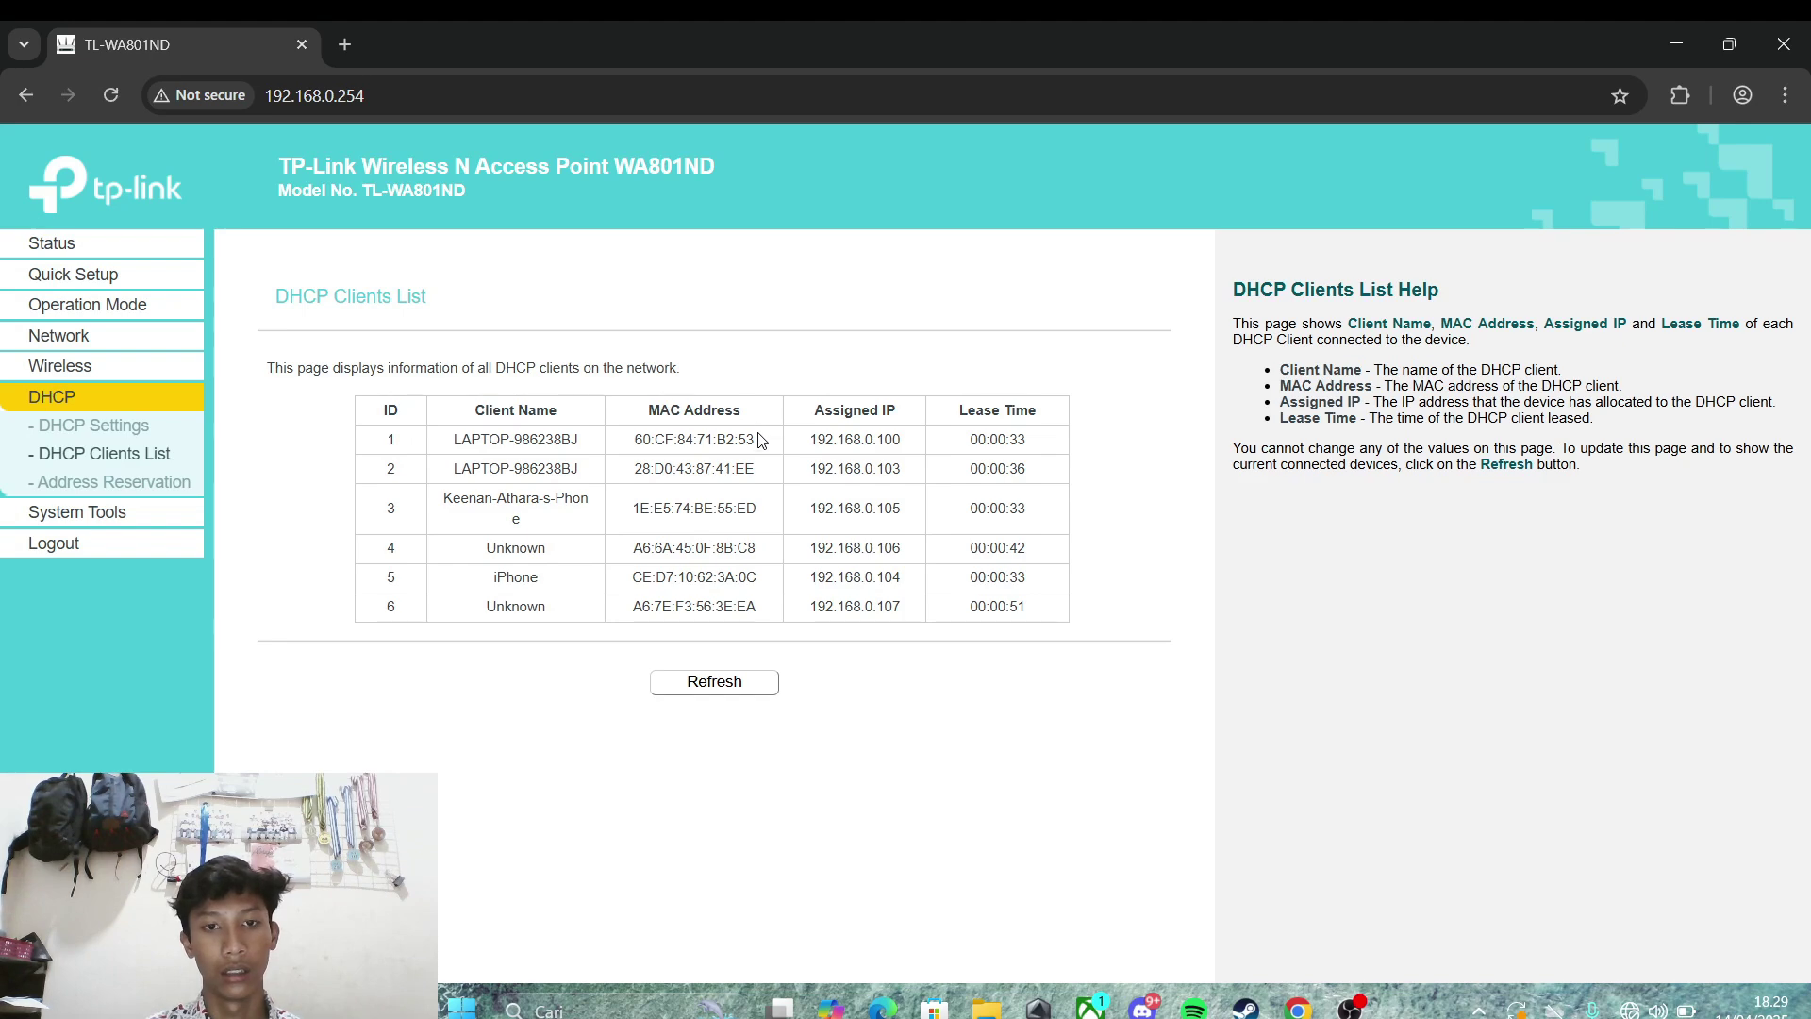
pyautogui.moveTo(695, 431); pyautogui.dragTo(620, 450)
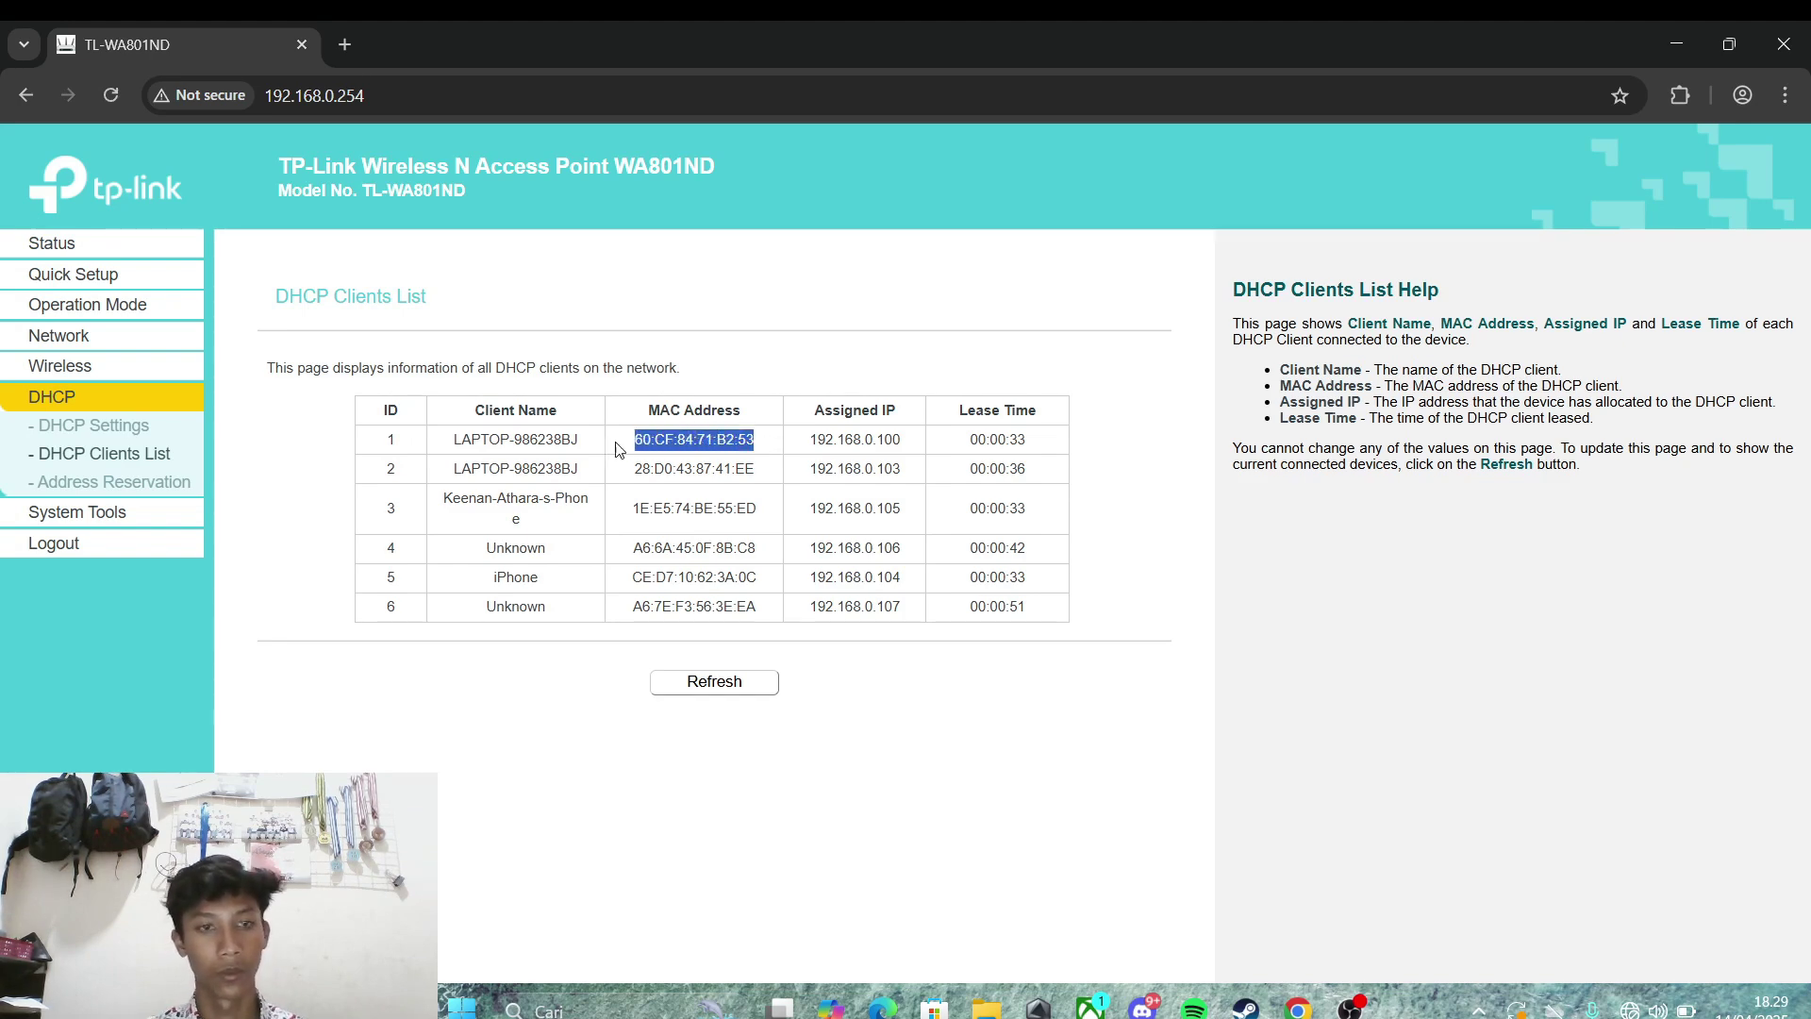
# Step: Create a new MAC filtering entry with MAC address 60:CF:84:71:B2:53
pyautogui.click(109, 369)
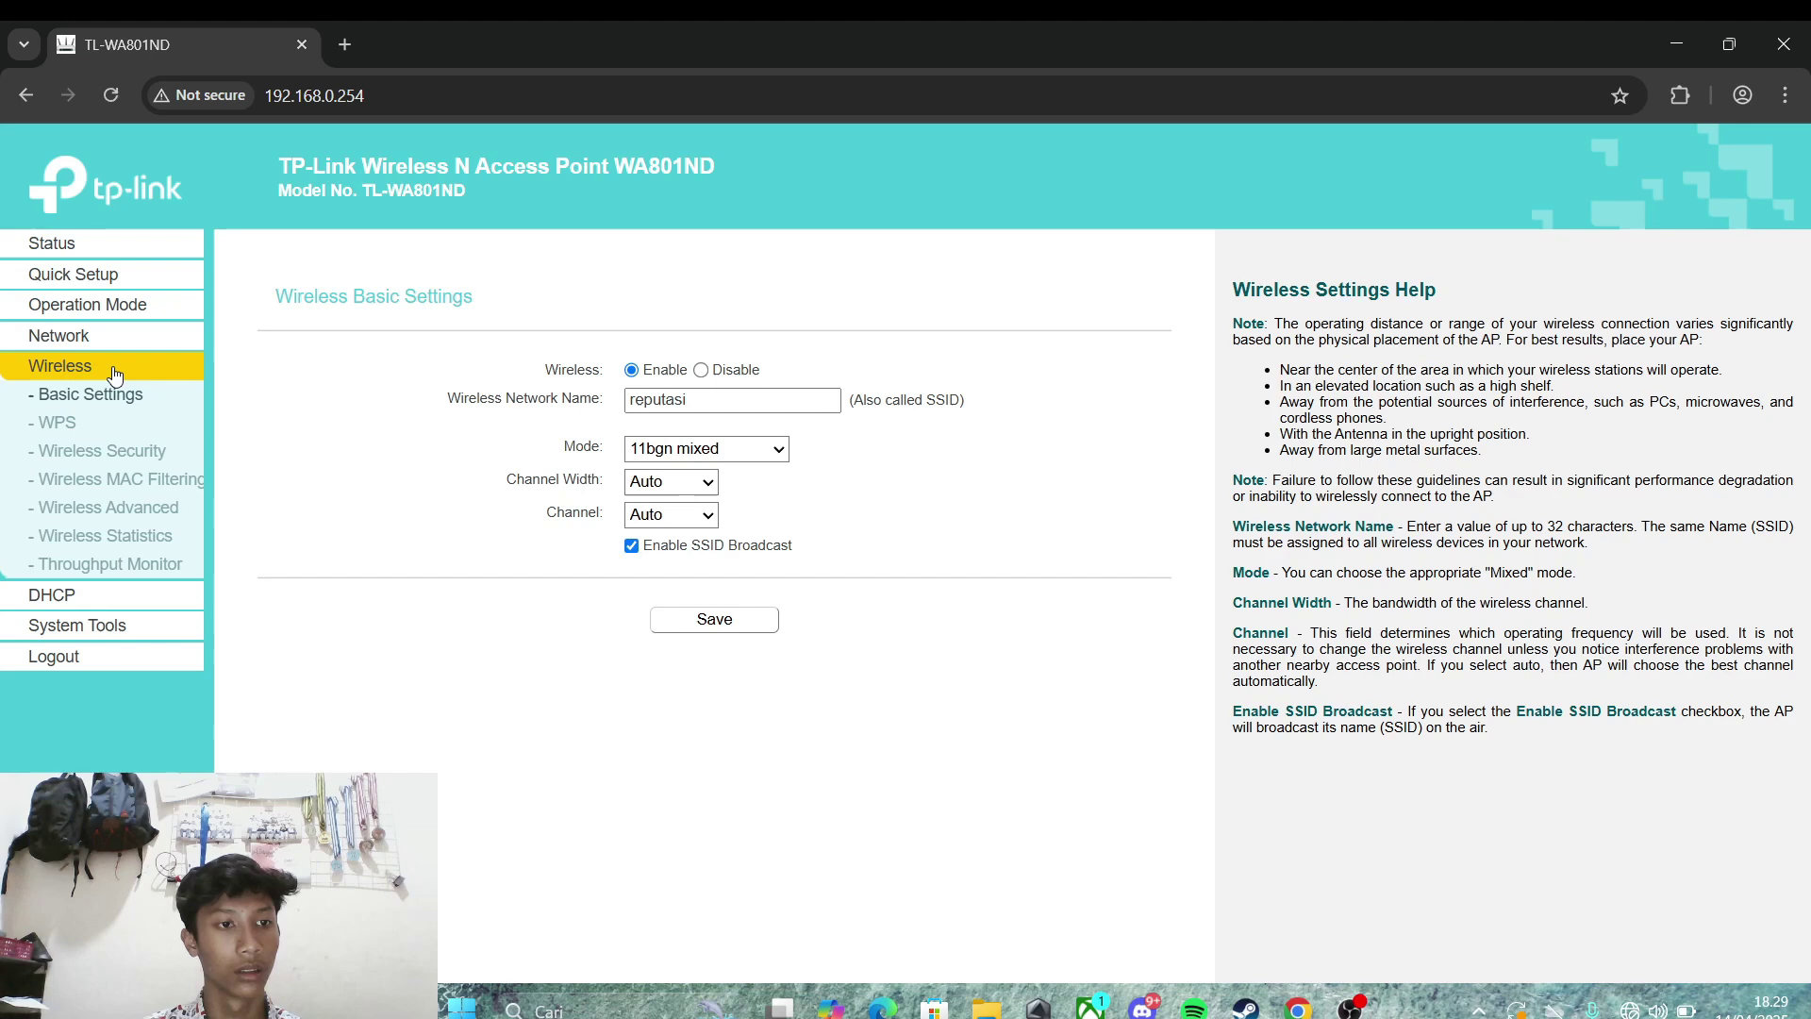
pyautogui.click(121, 481)
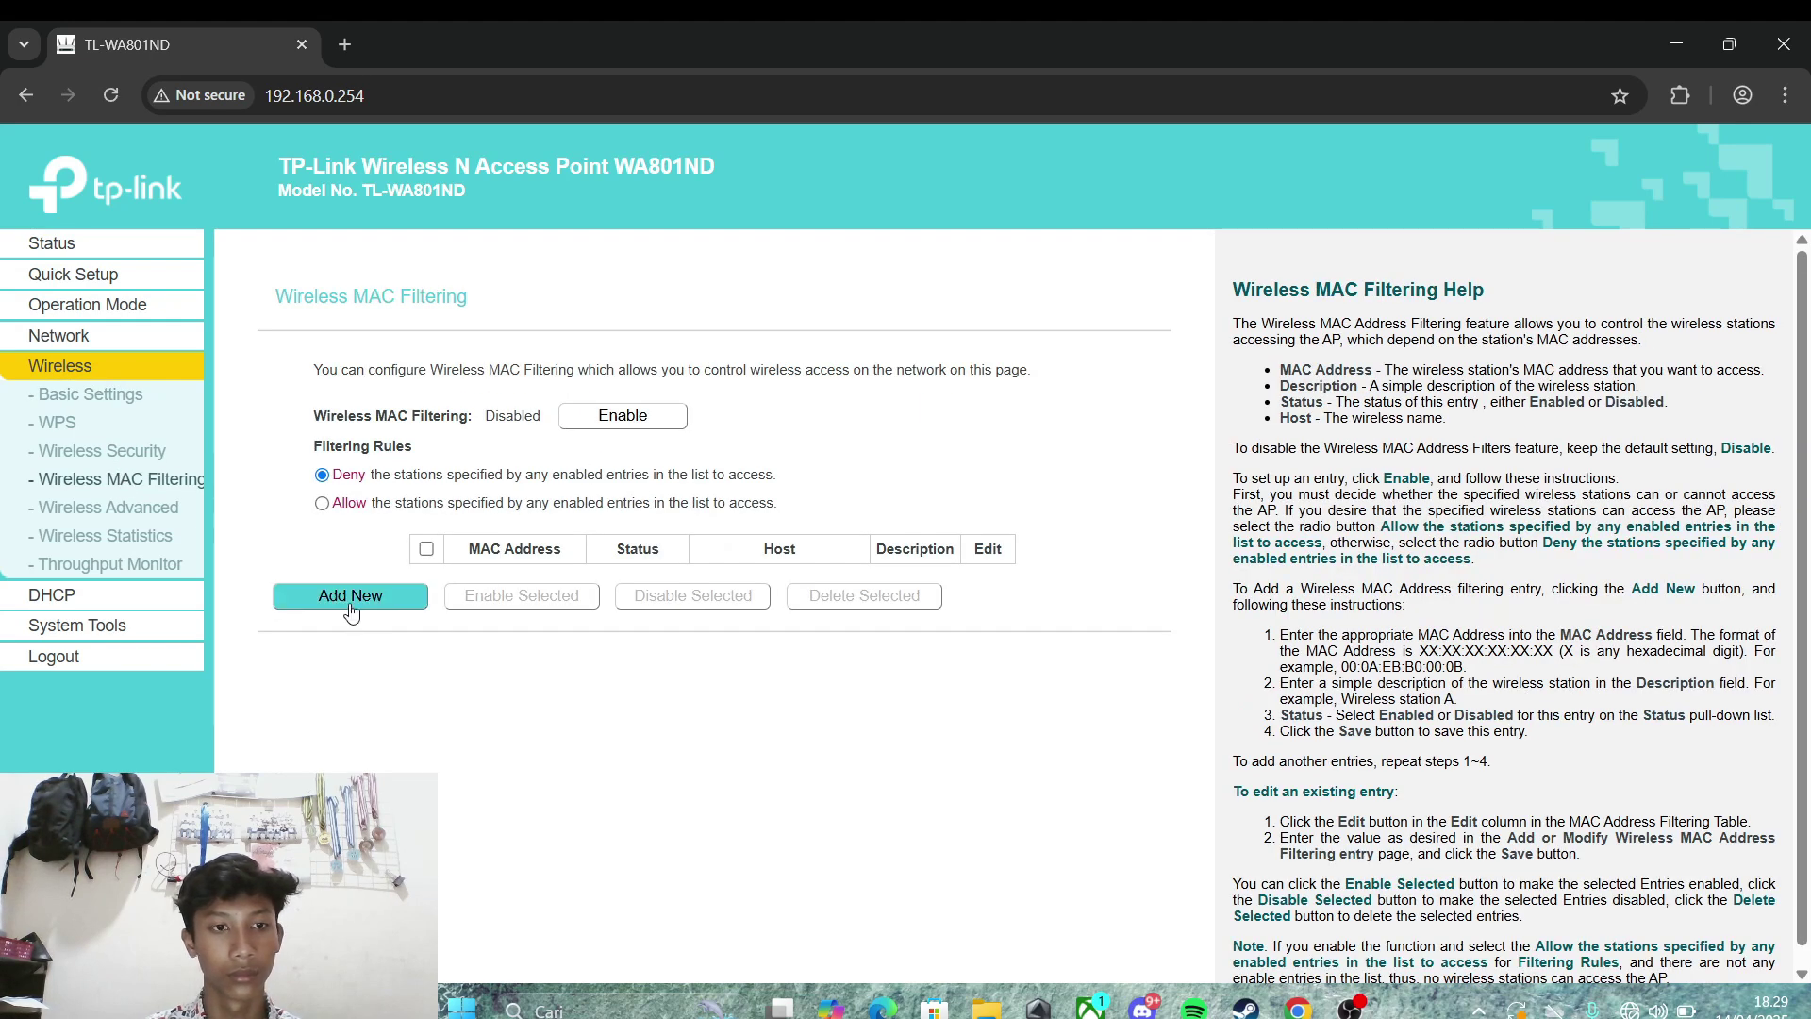
pyautogui.click(350, 595)
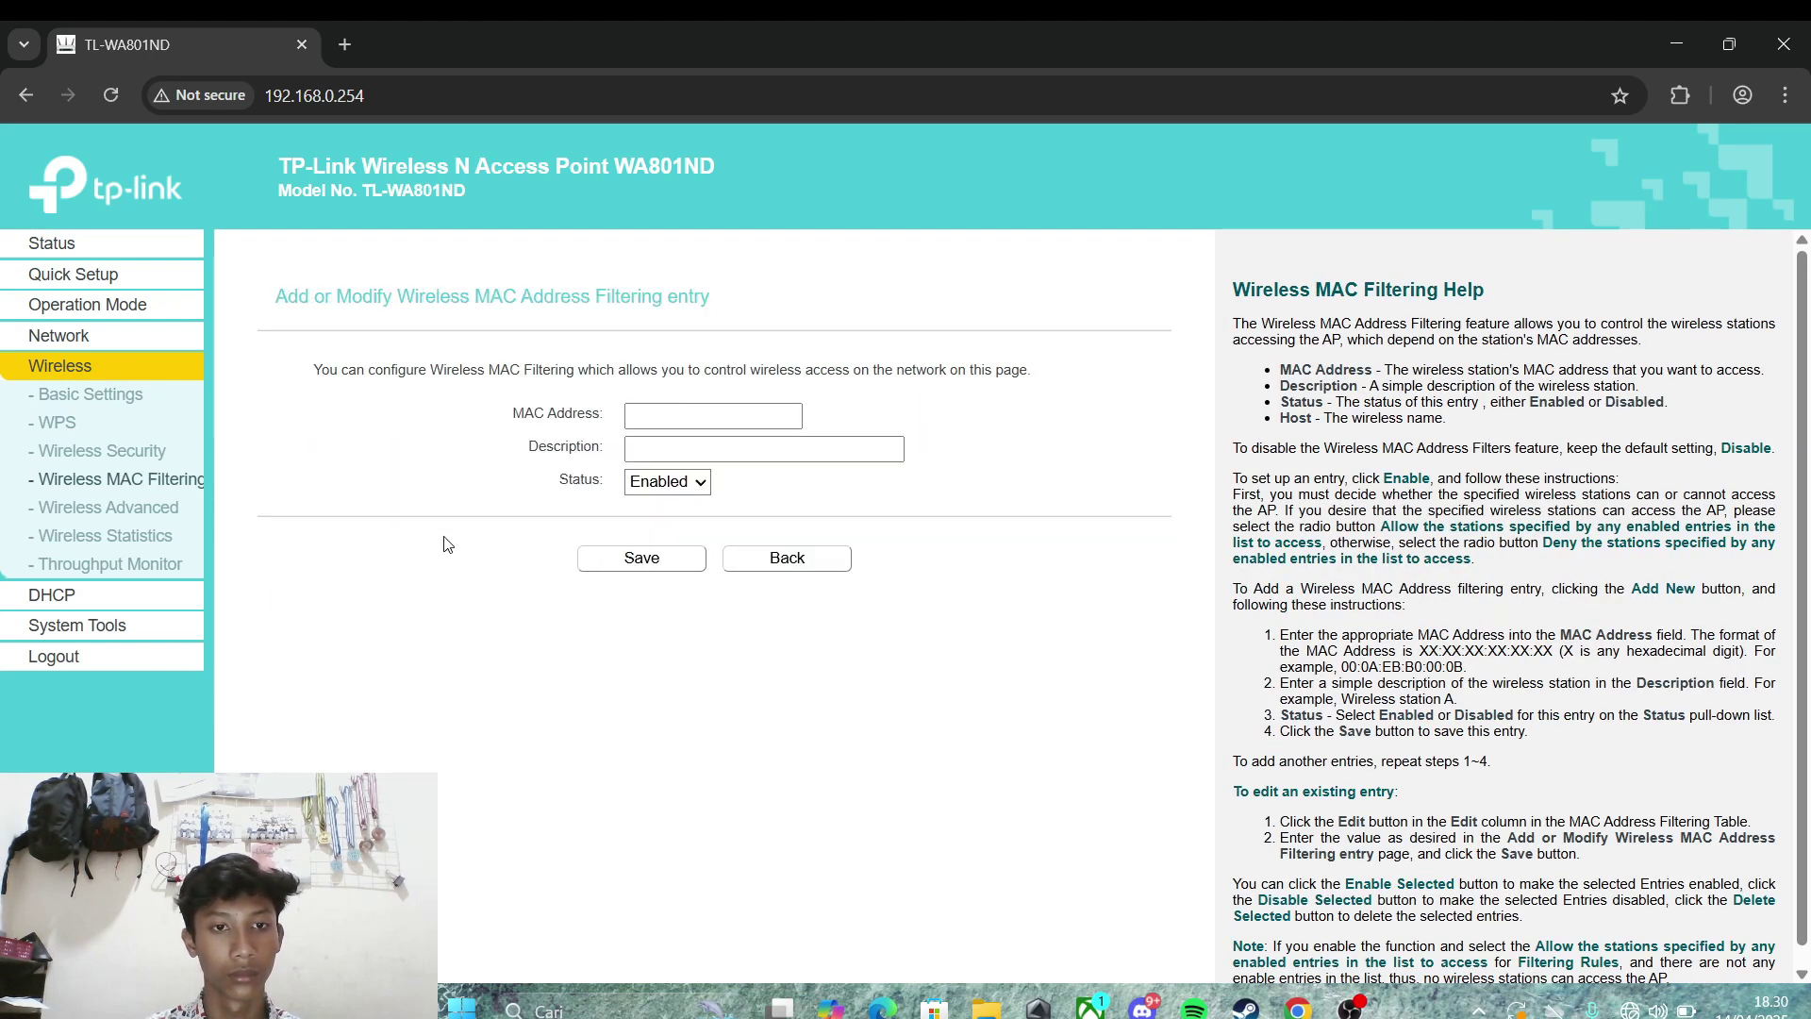
pyautogui.click(757, 566)
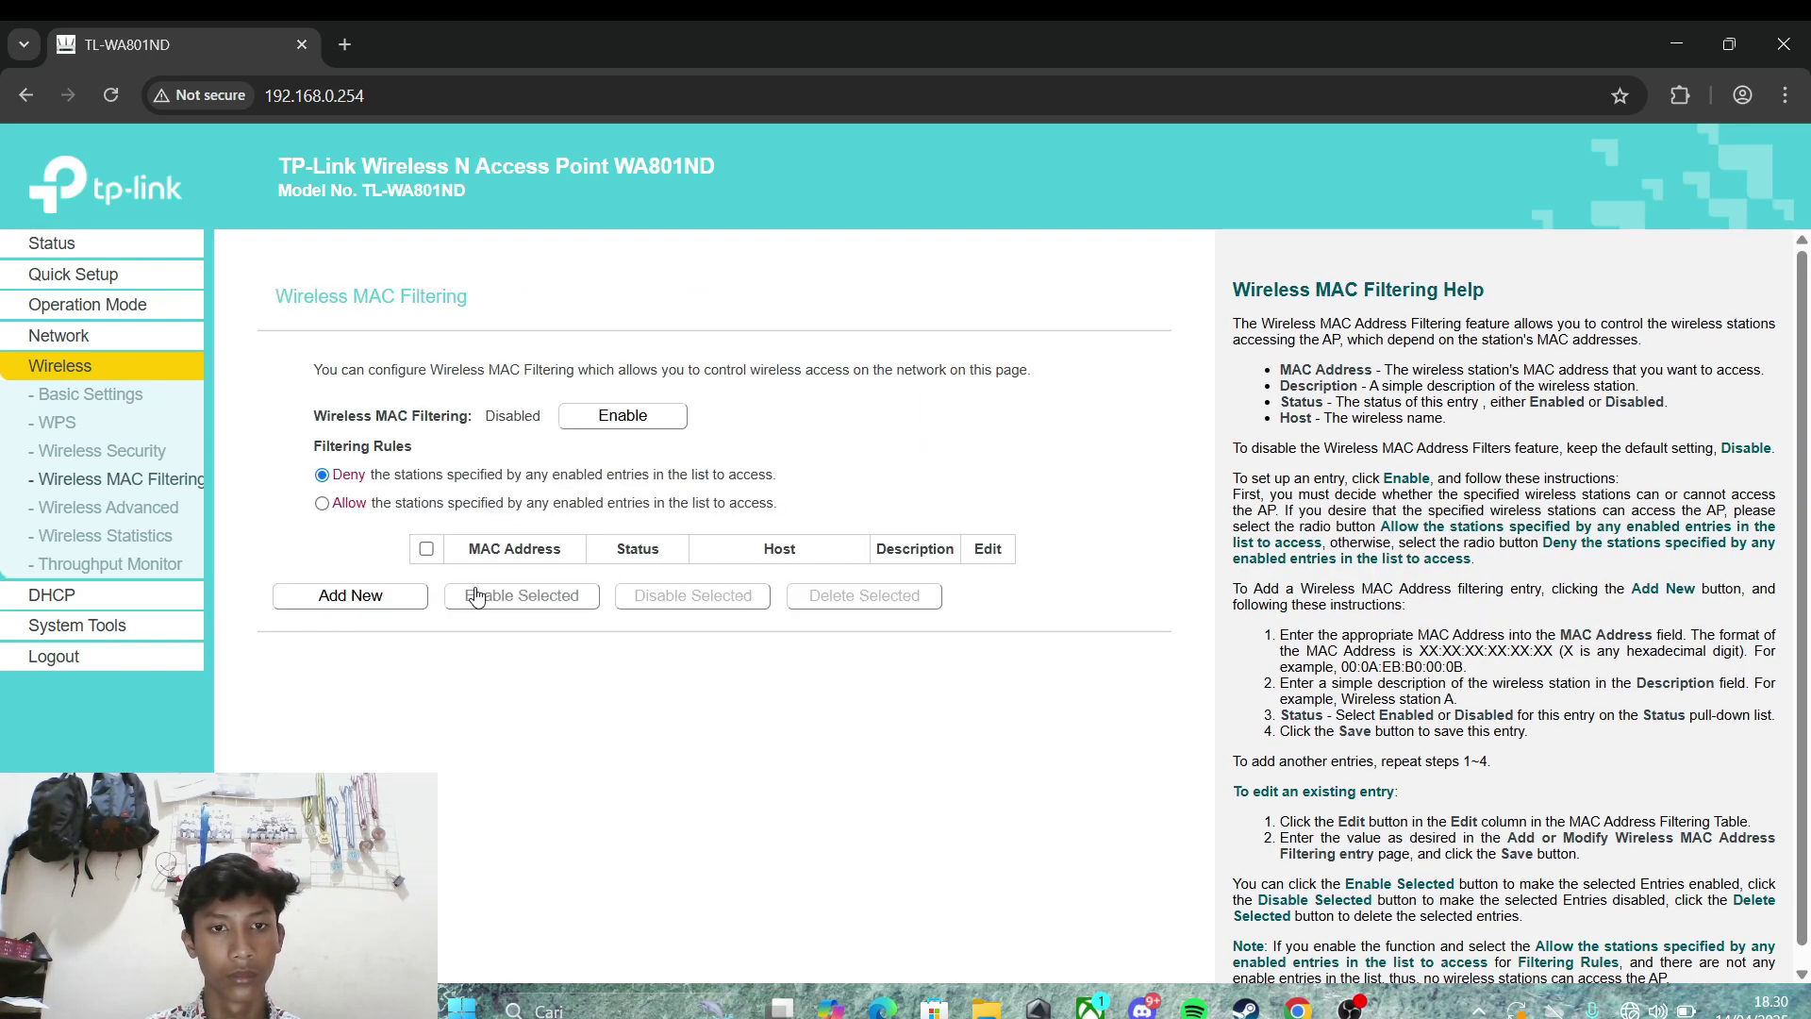
pyautogui.click(403, 597)
pyautogui.click(654, 413)
pyautogui.press('Down')
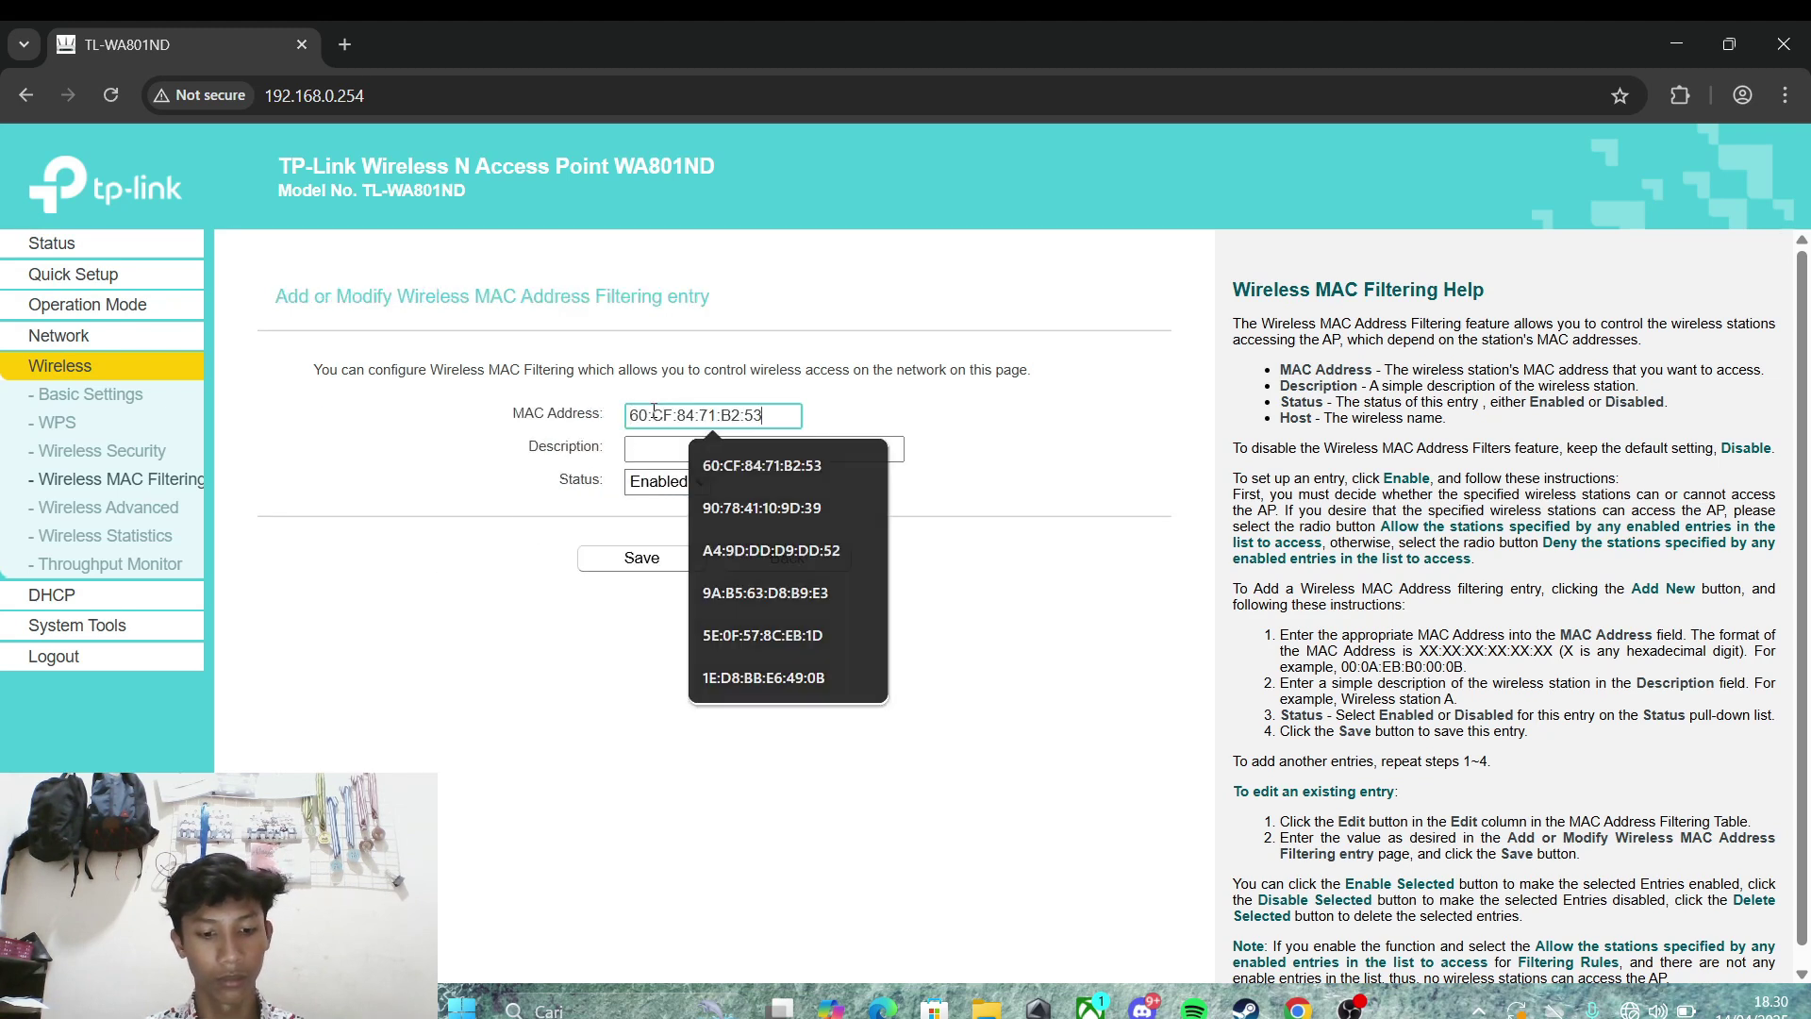
pyautogui.press('Return')
# Step: Give the entry the description 'gakenal' and save it
pyautogui.click(664, 451)
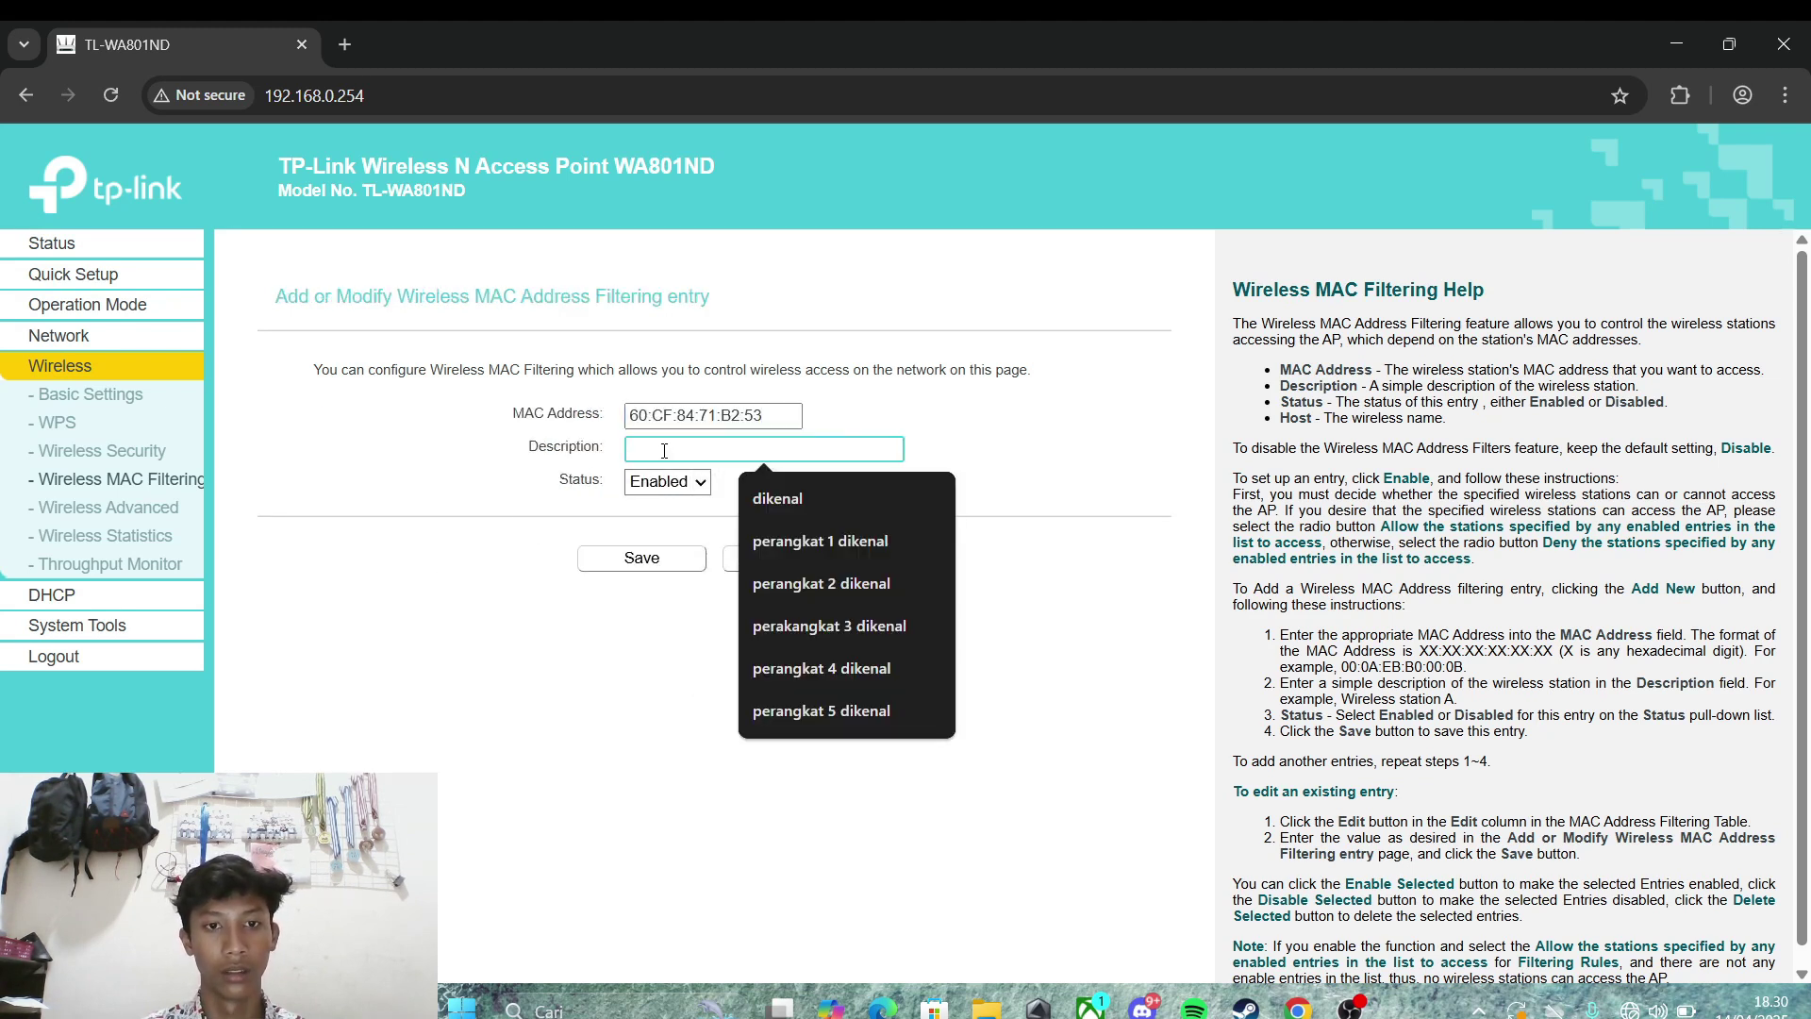
pyautogui.write('tak')
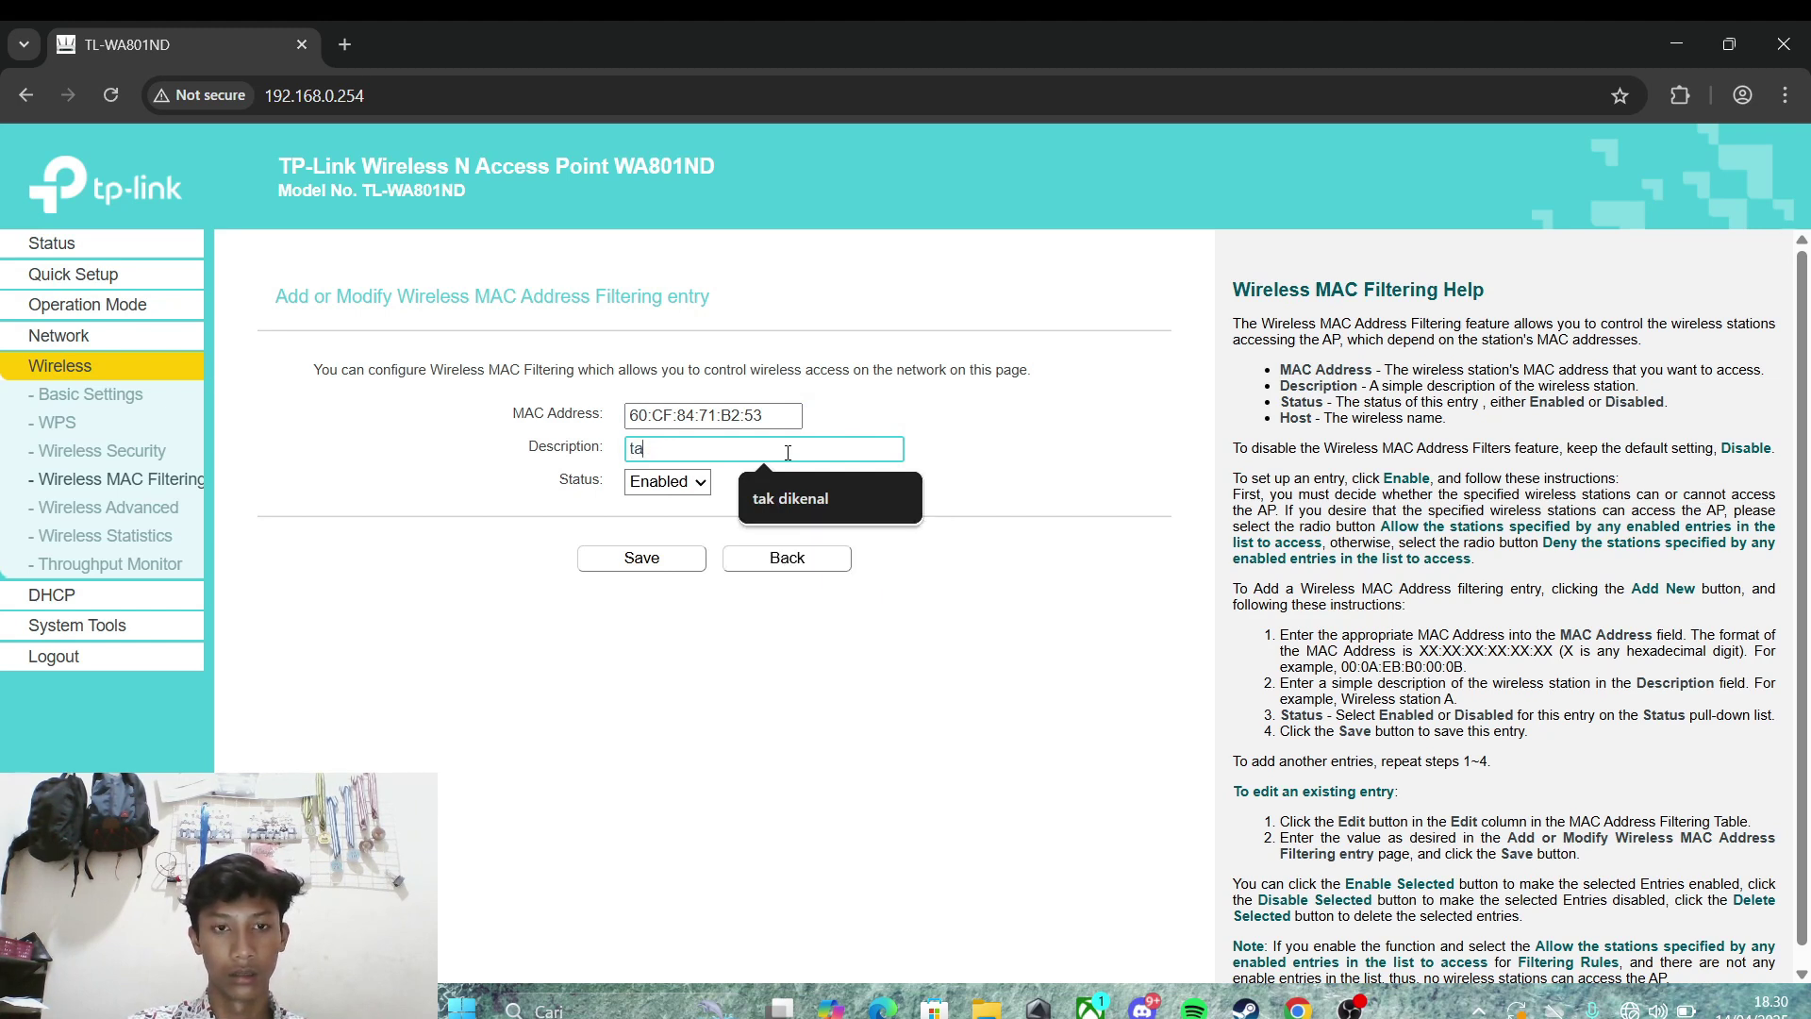
pyautogui.press('BackSpace')
pyautogui.press('BackSpace')
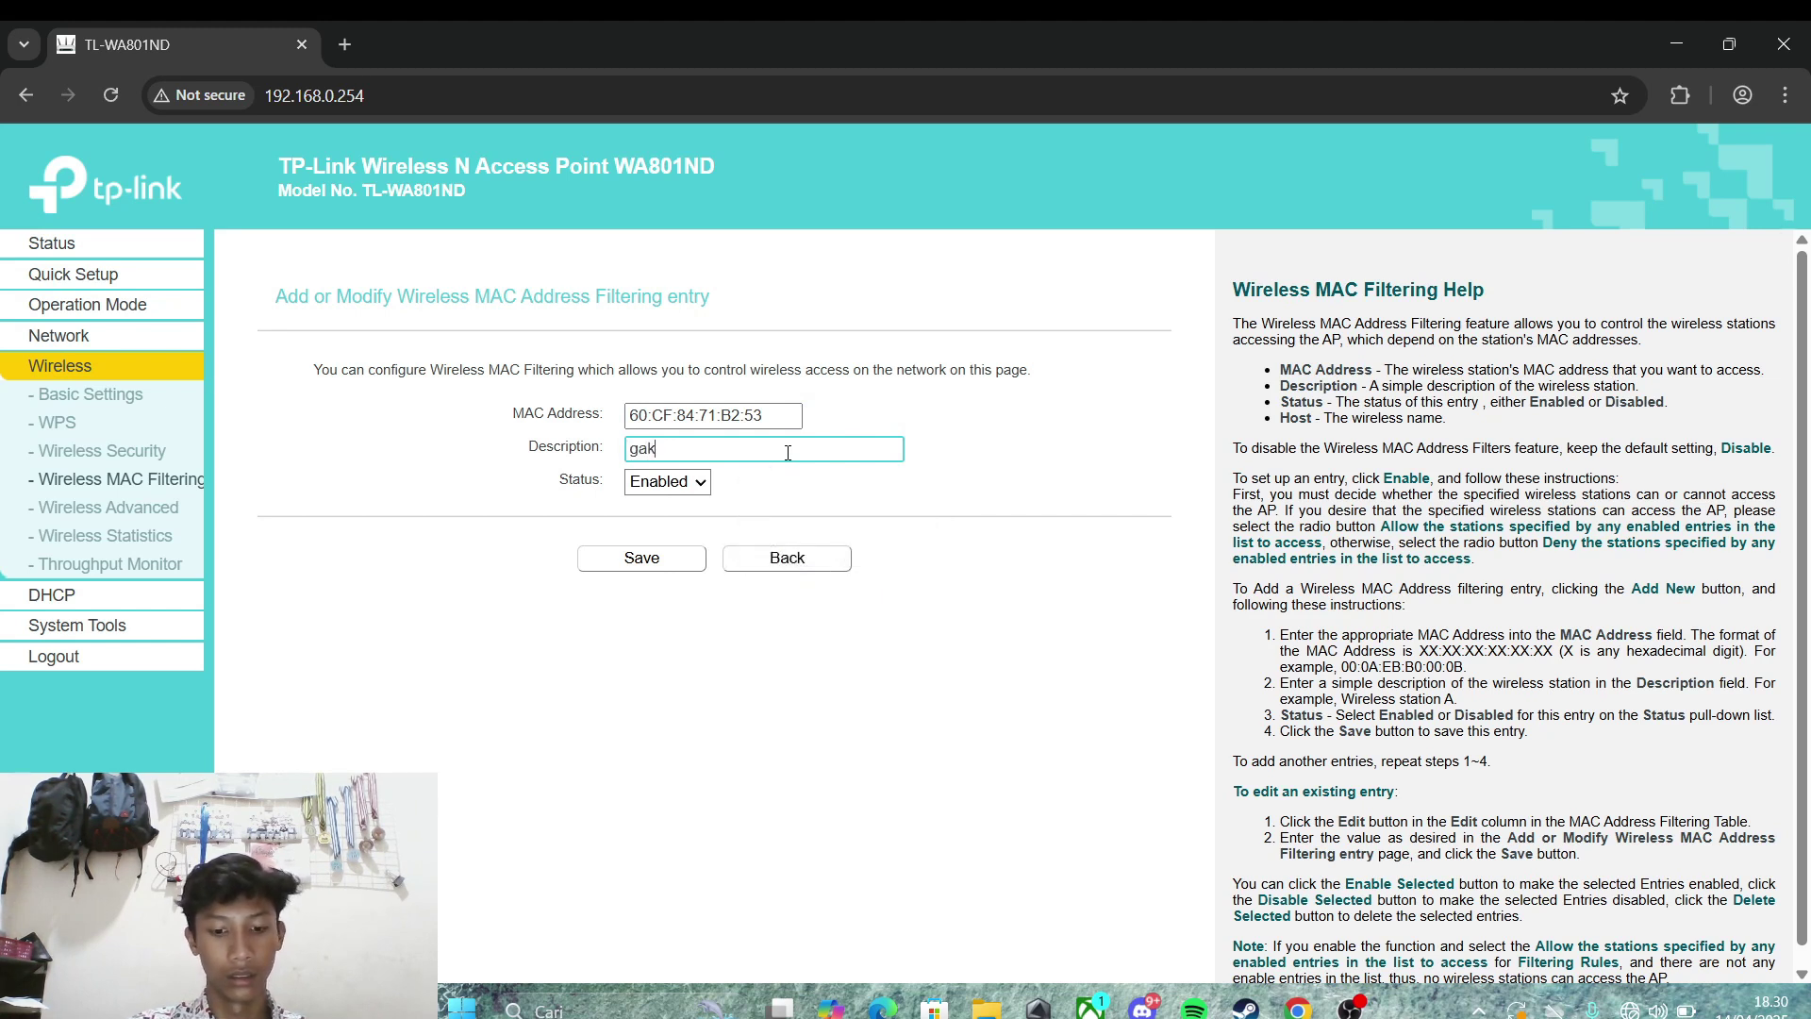
pyautogui.write('gakenal')
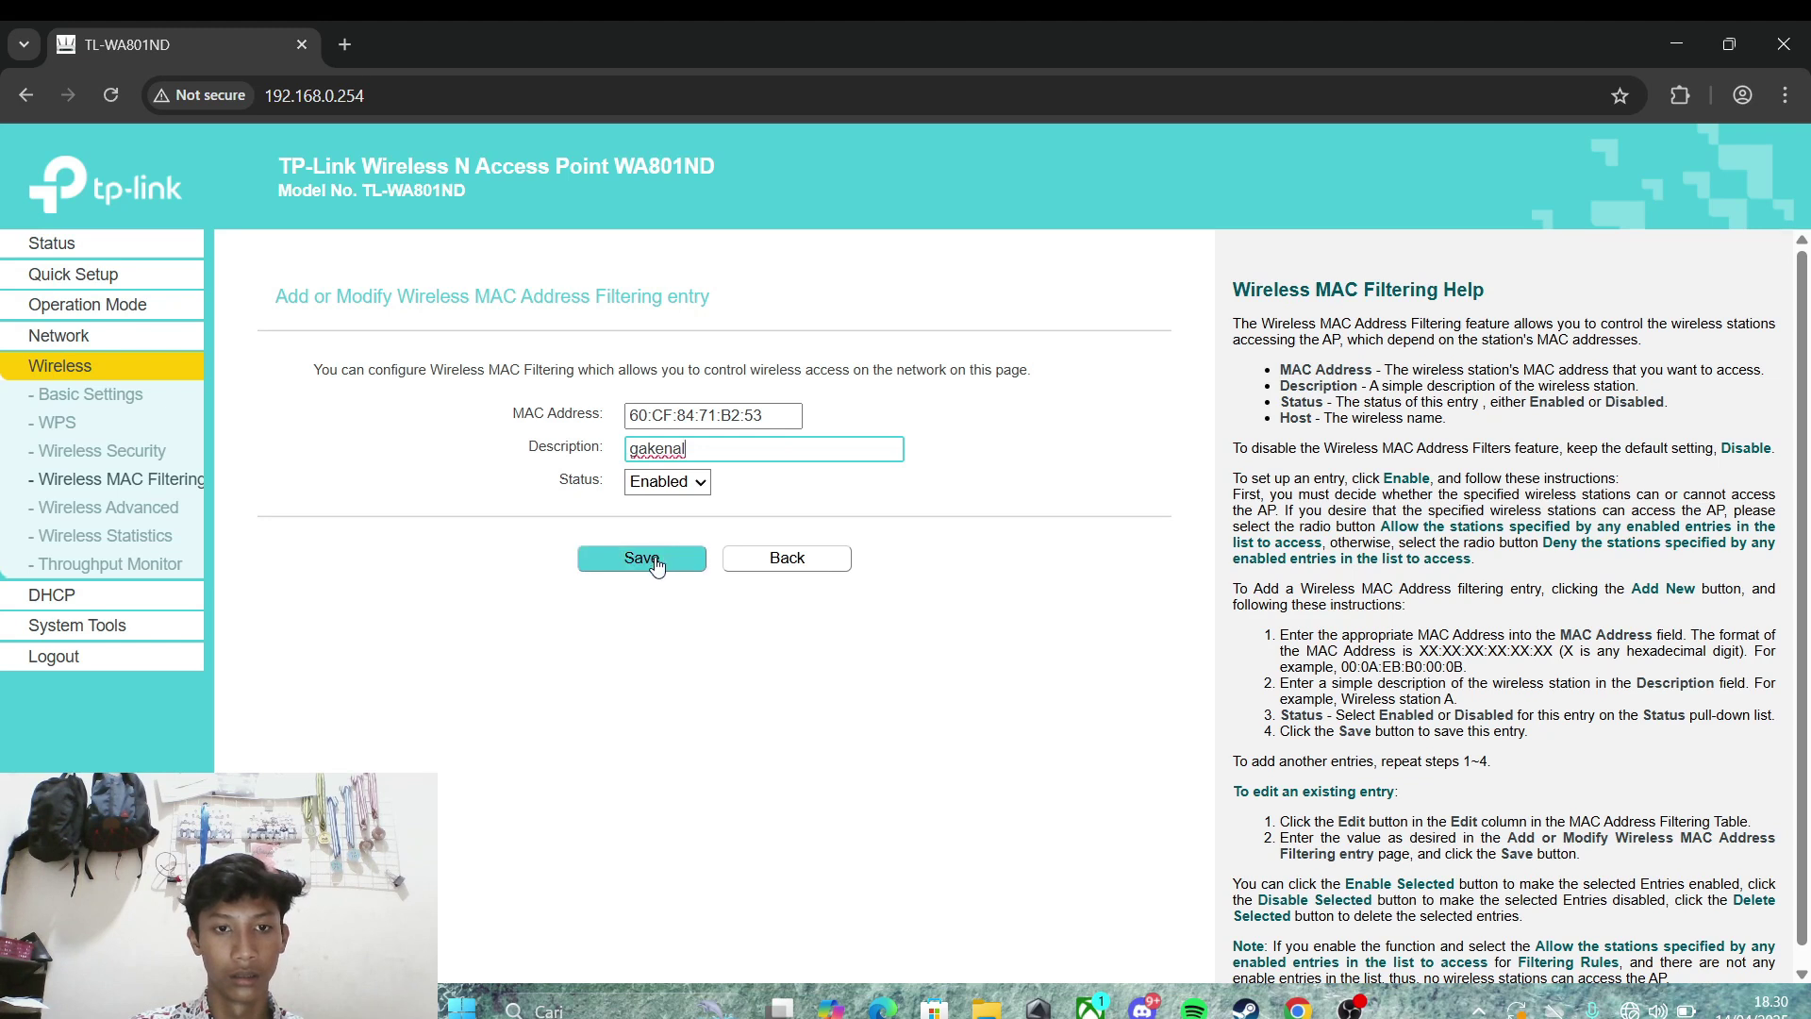
pyautogui.click(658, 558)
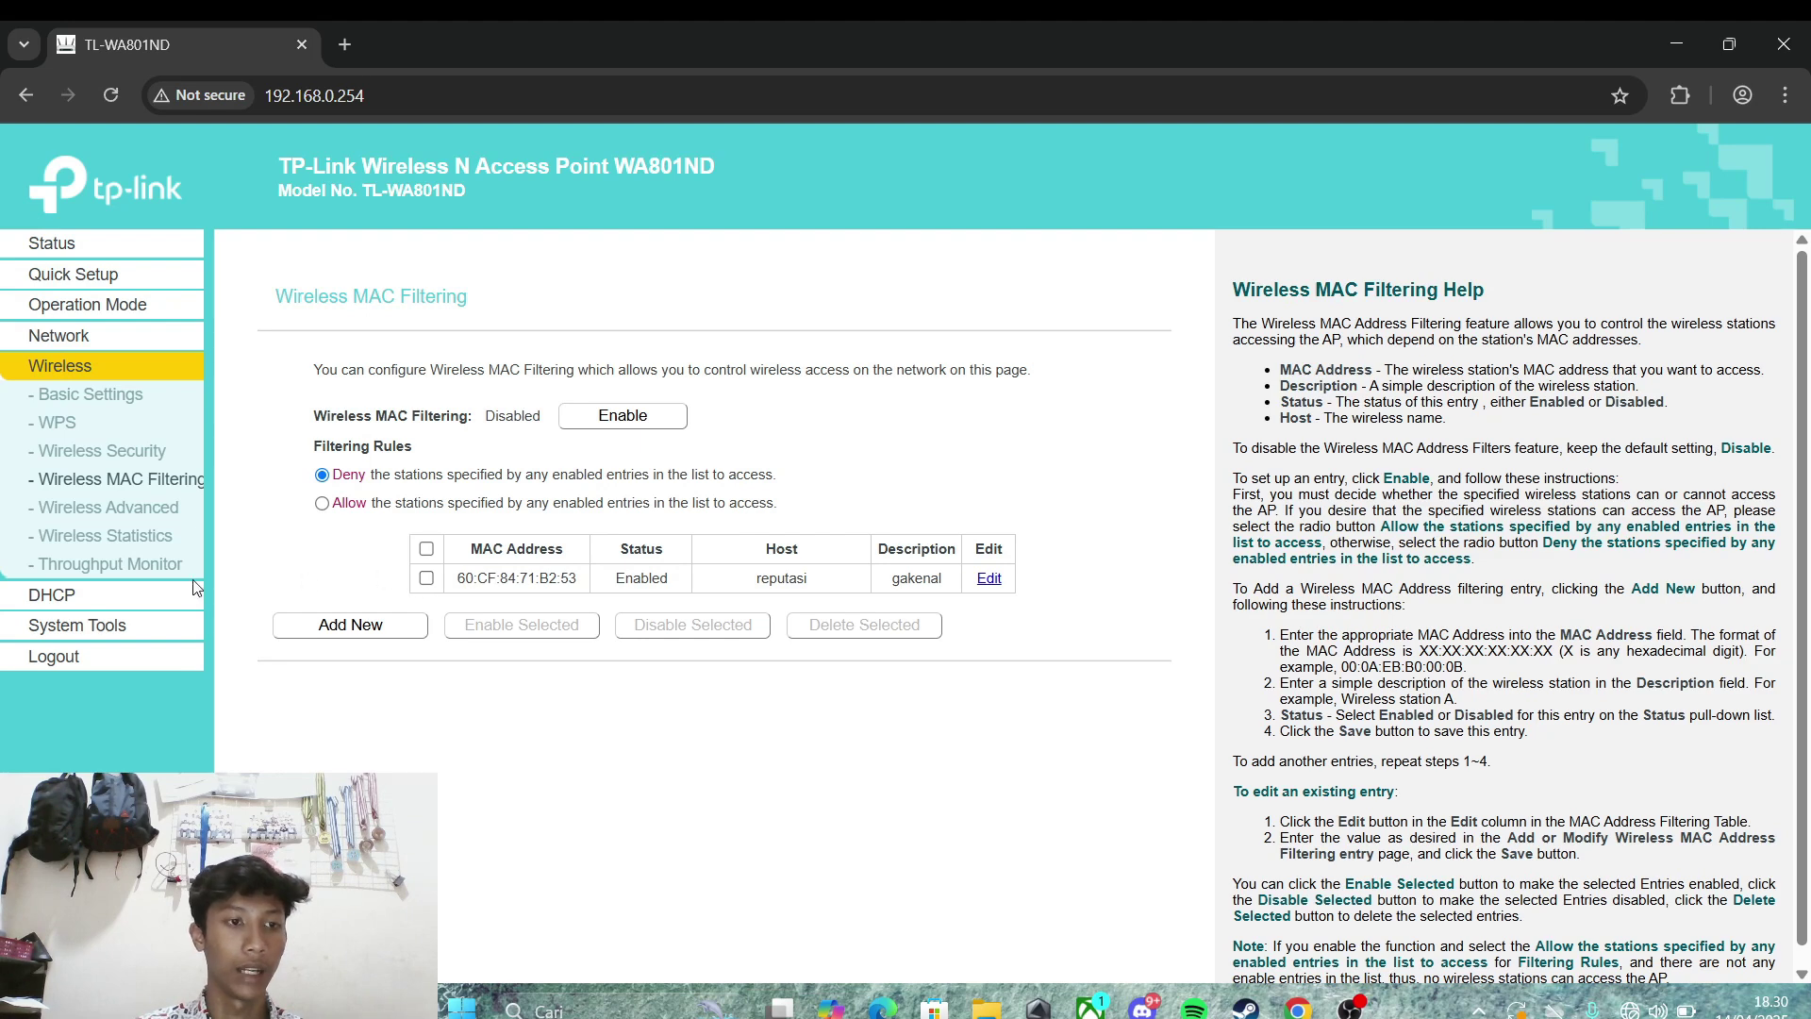
# Step: Copy the MAC 28:D0:43:87:41:EE from the DHCP Clients List
pyautogui.click(115, 583)
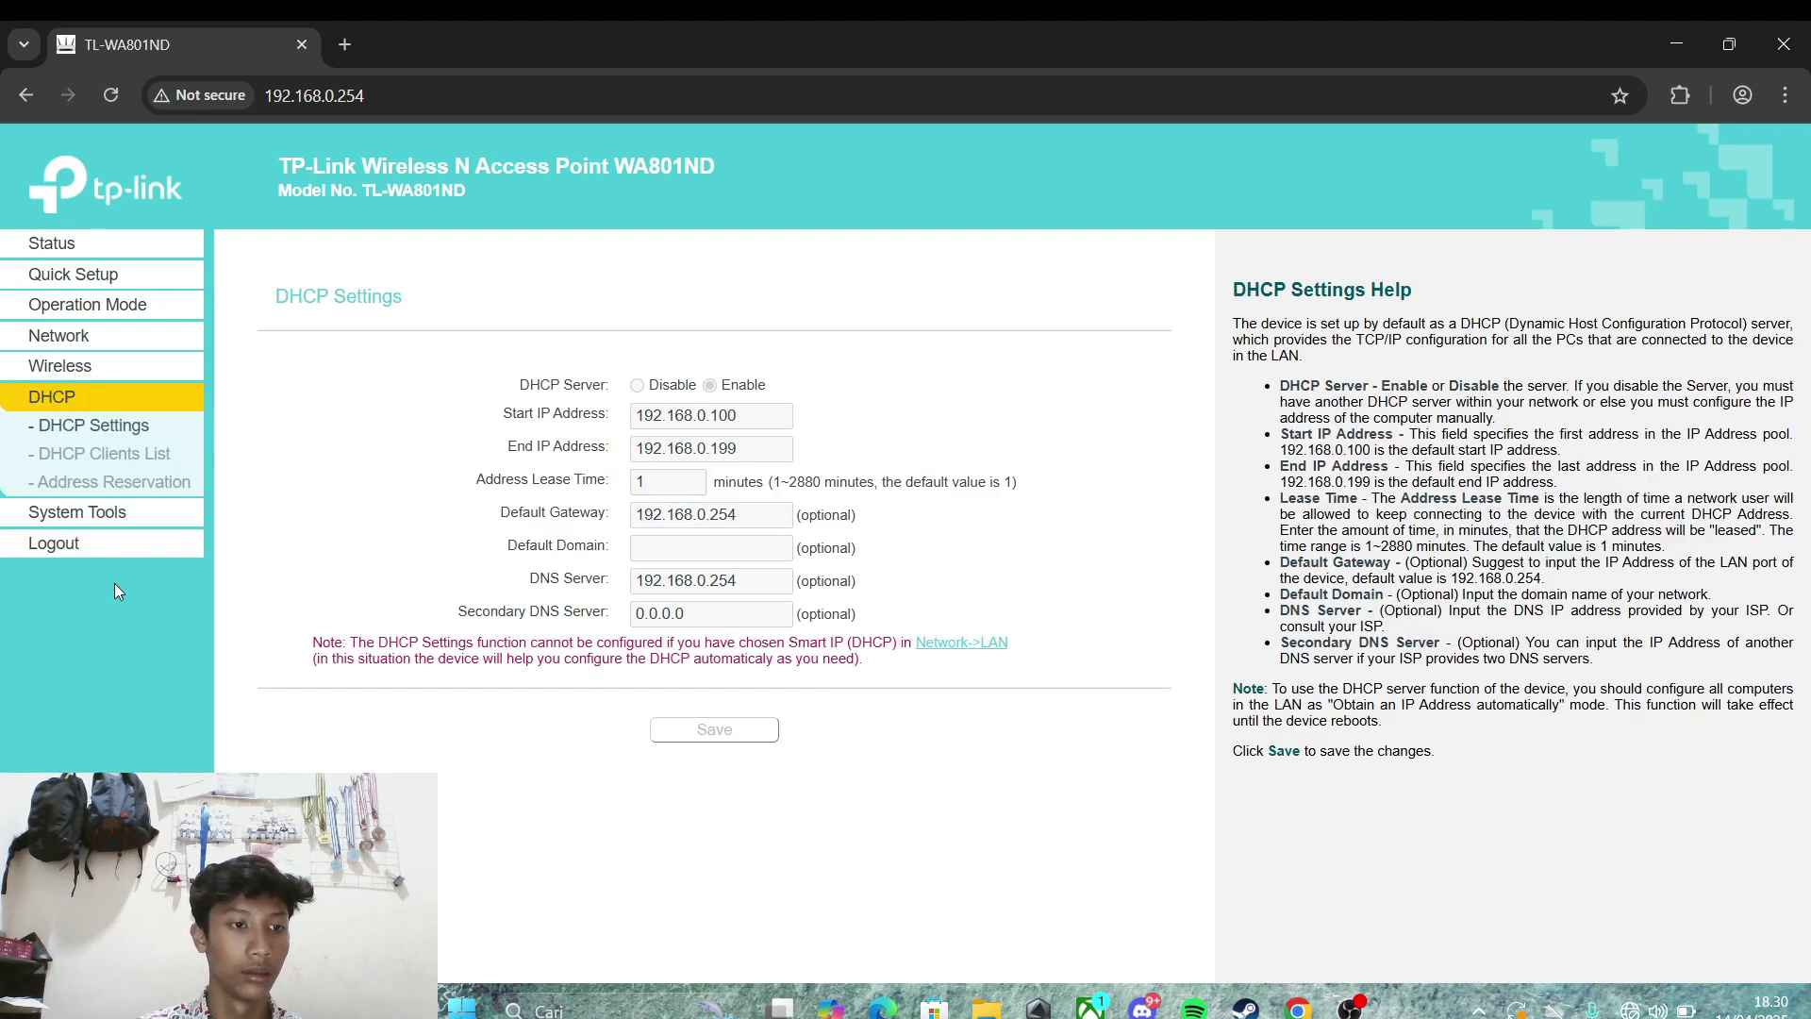
pyautogui.click(100, 454)
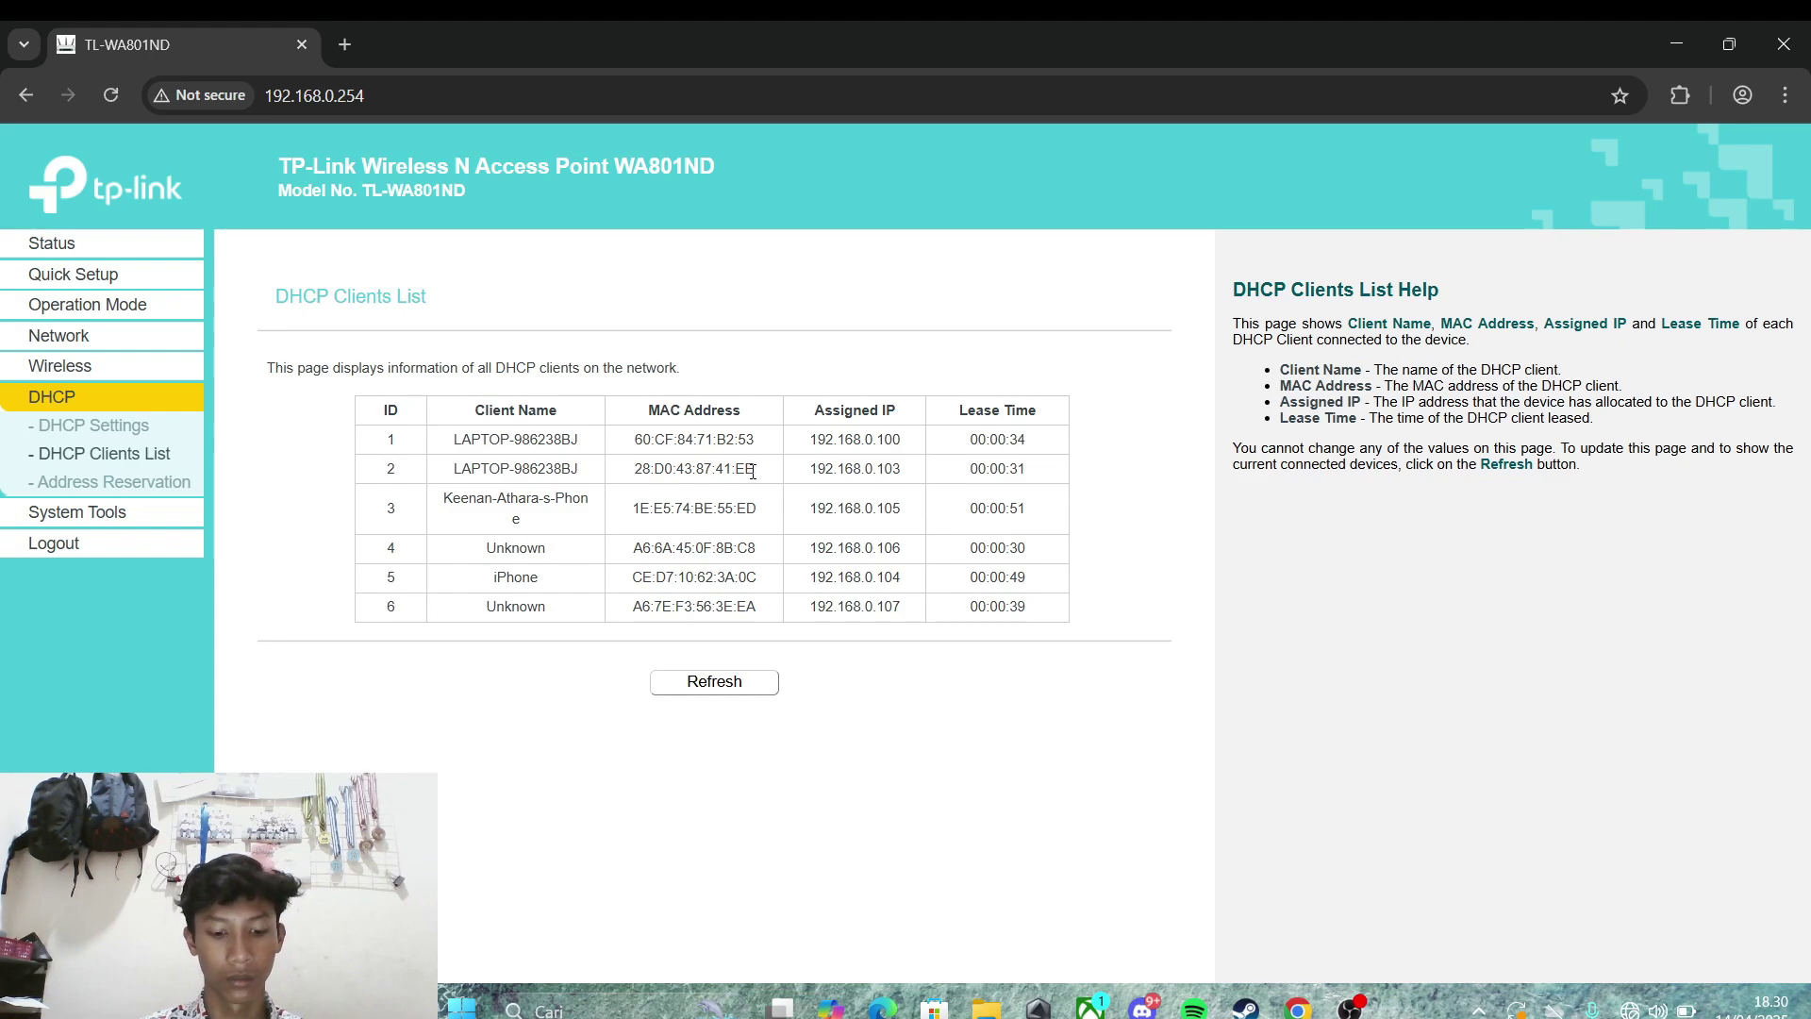
pyautogui.moveTo(765, 476); pyautogui.dragTo(620, 472)
pyautogui.hotkey('ctrl', 'c')
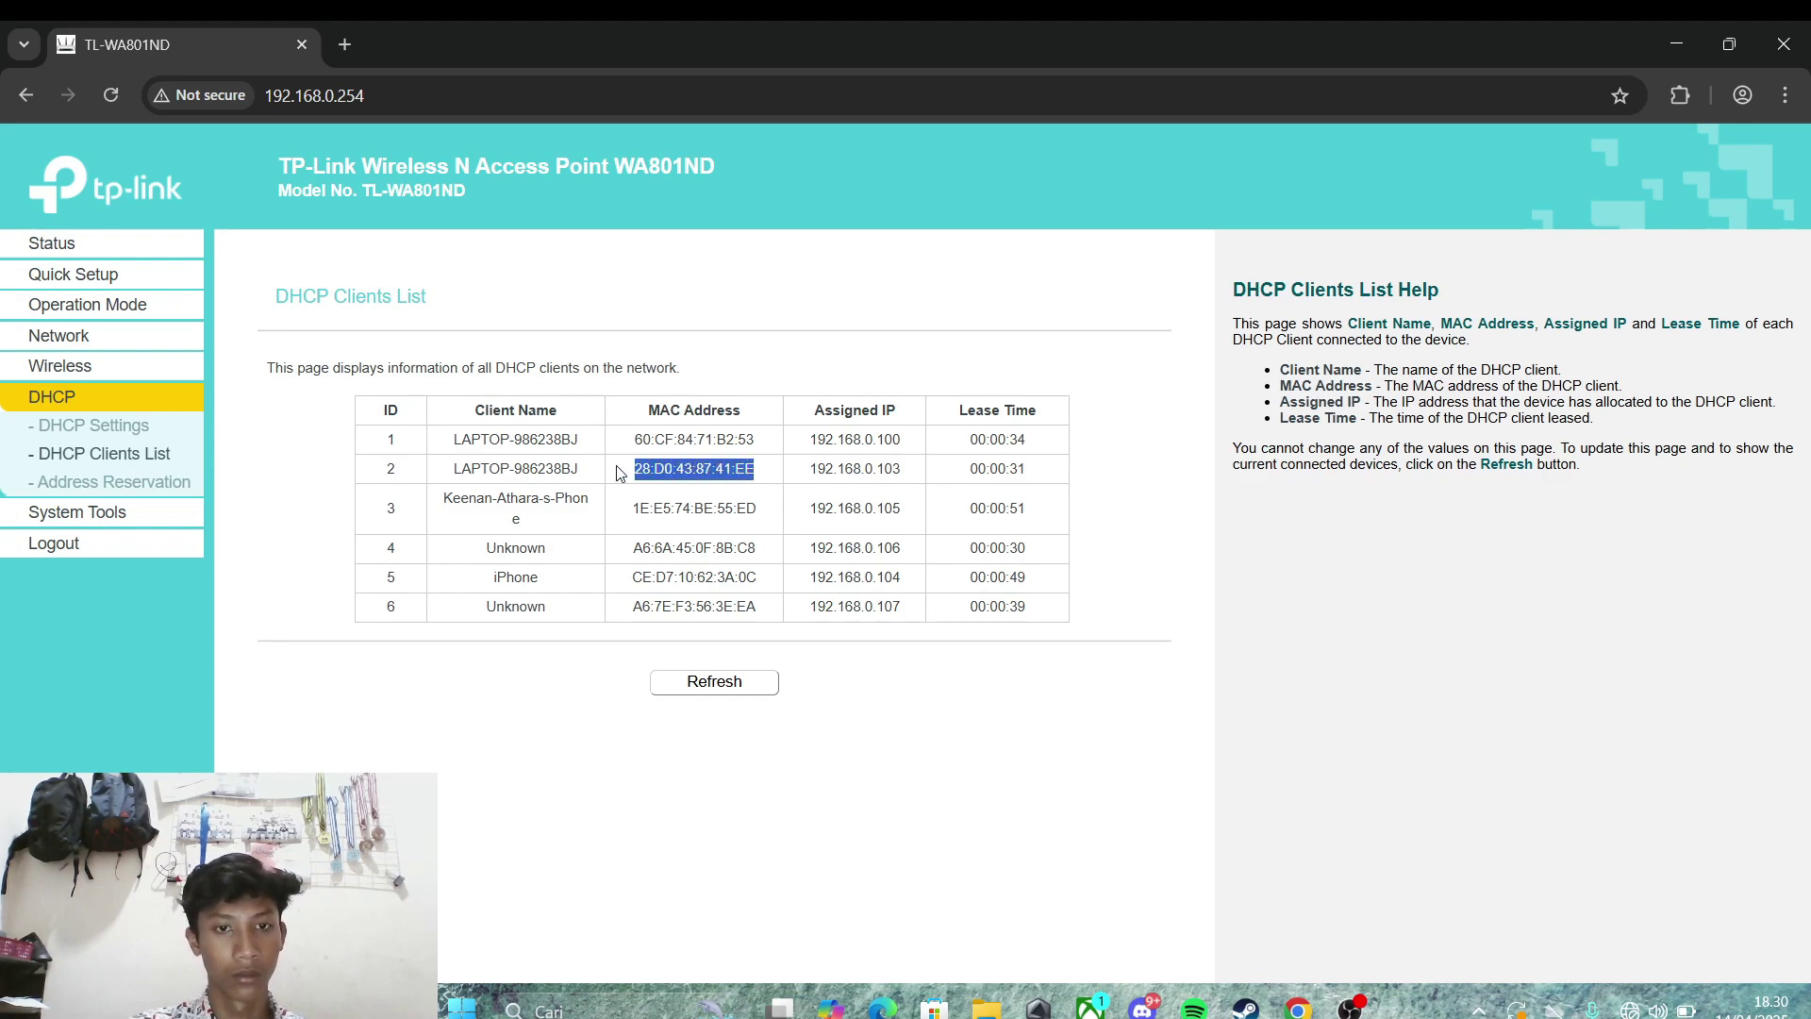
# Step: Save a deny entry for 28:D0:43:87:41:EE described 'gakenal', then reopen the DHCP Clients List
pyautogui.click(107, 366)
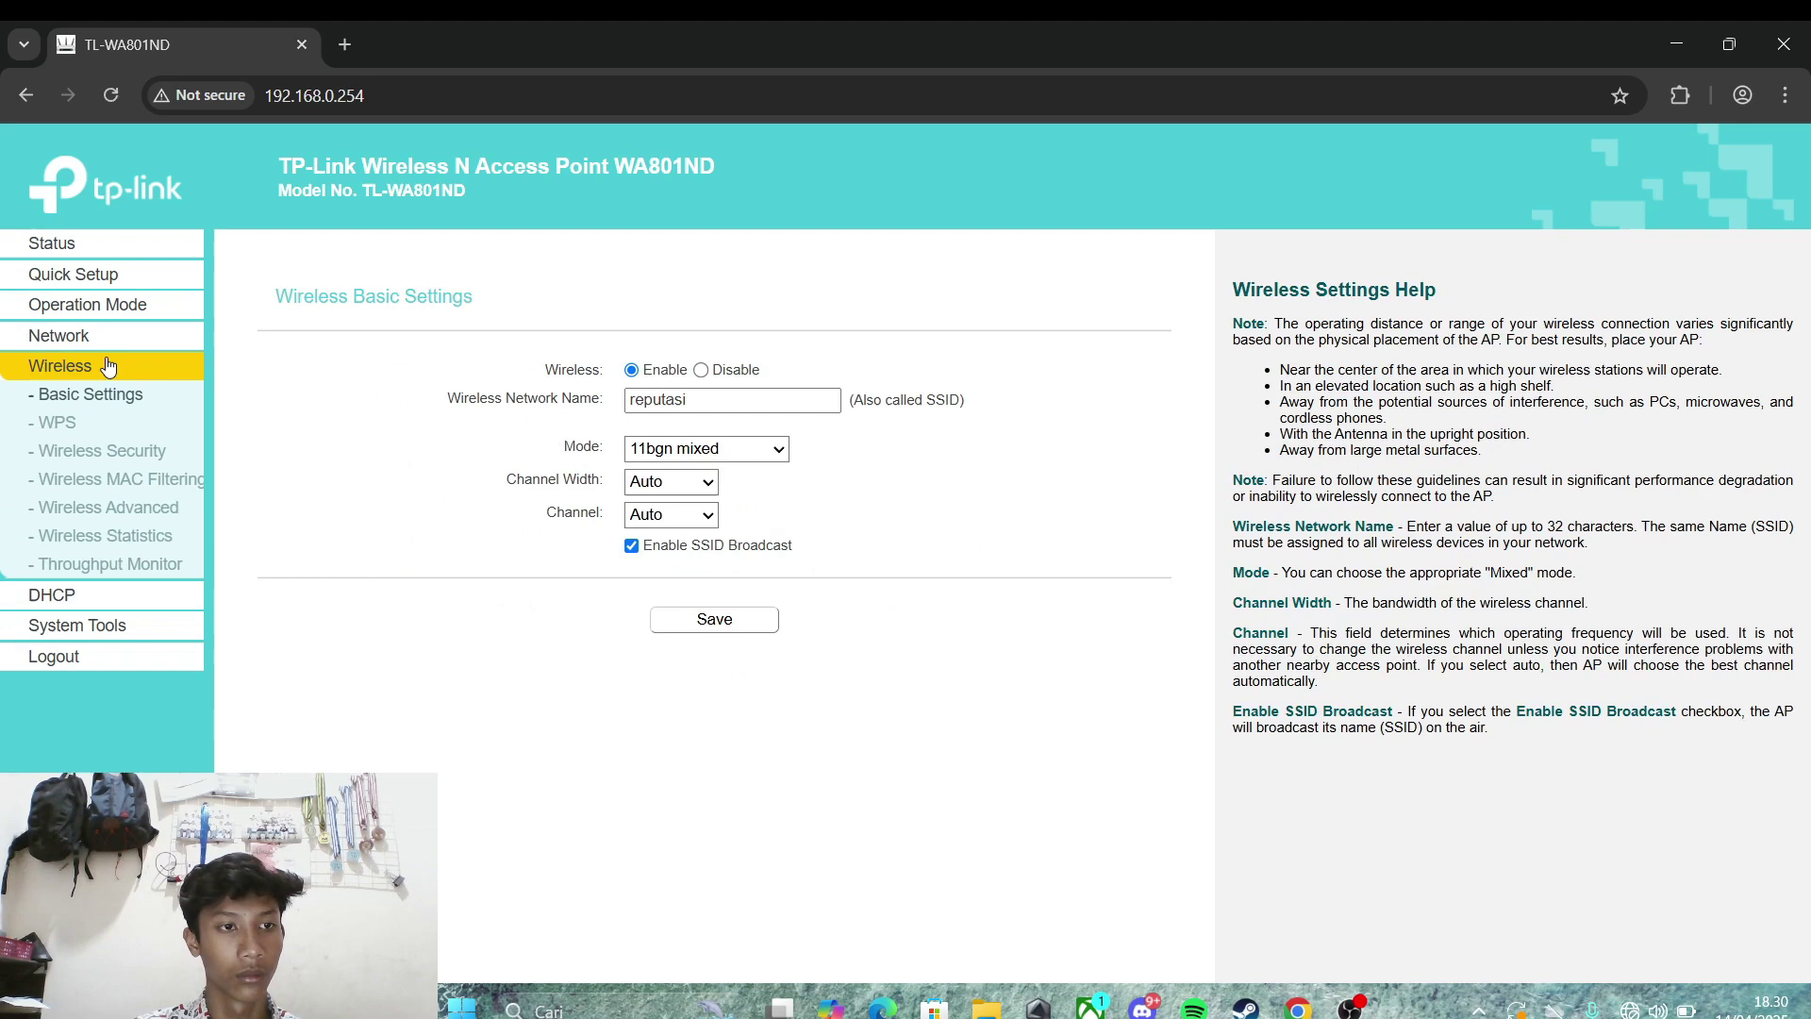
pyautogui.click(143, 479)
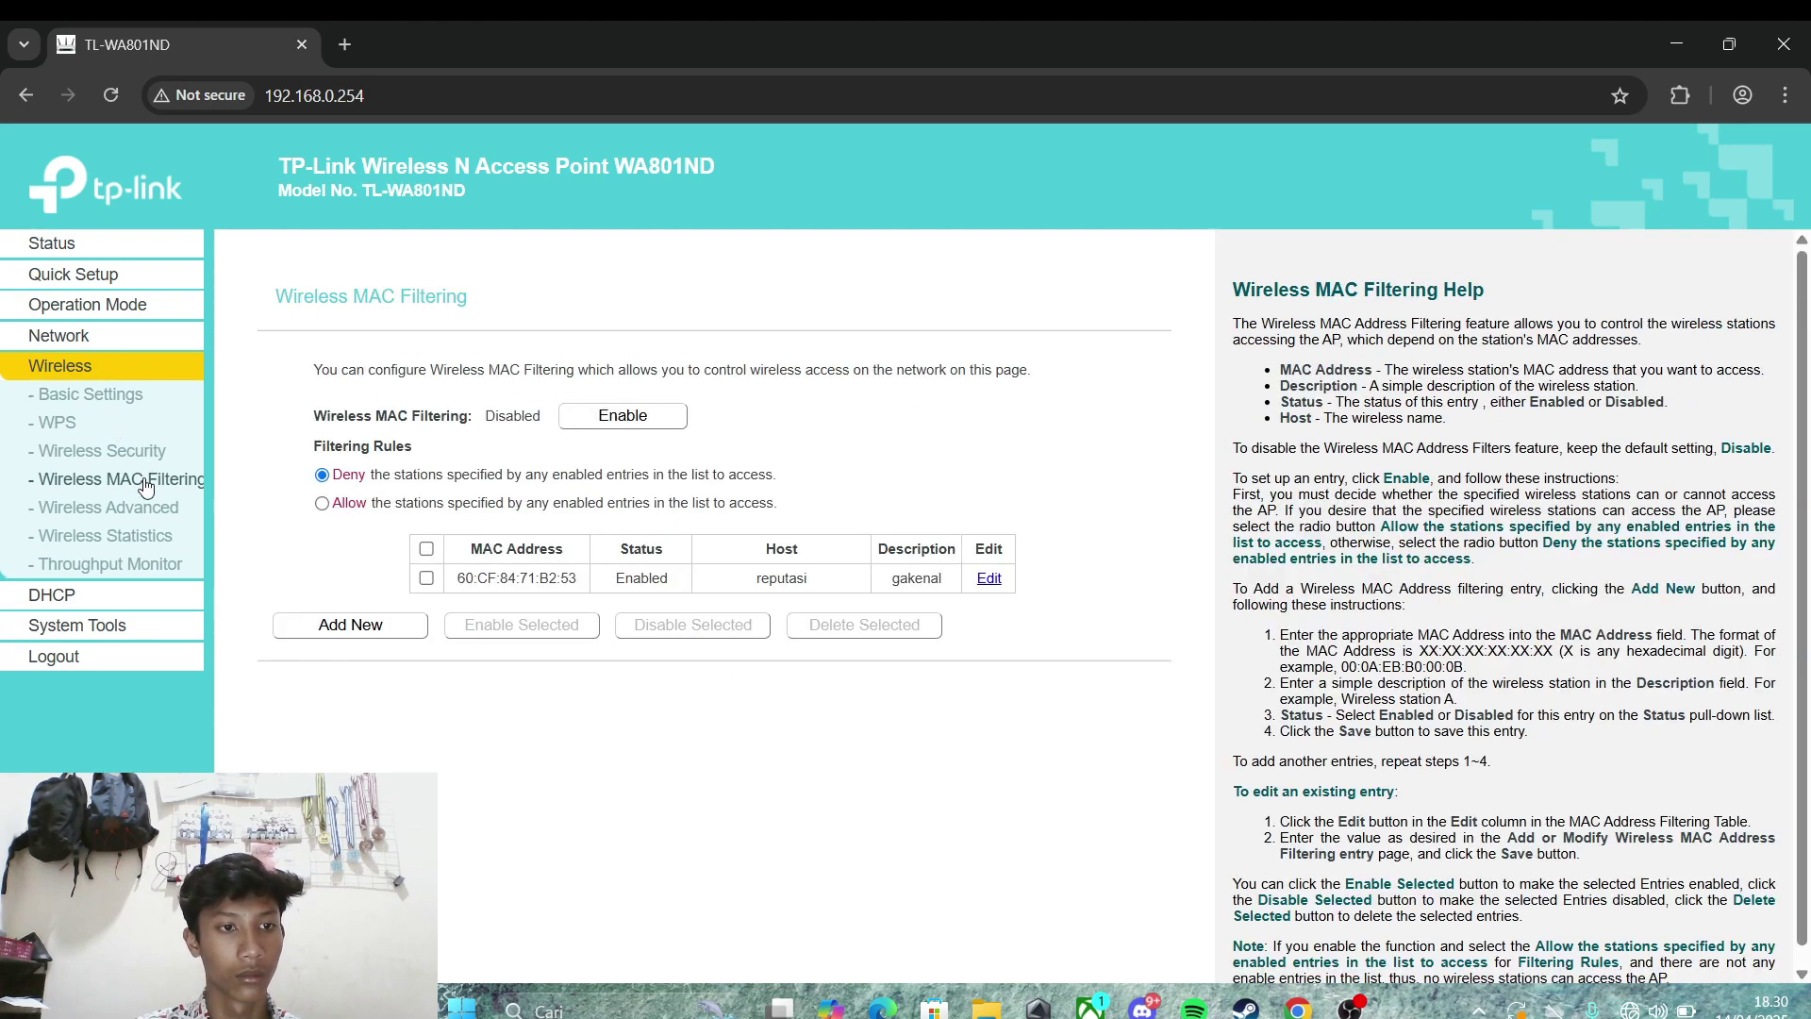
pyautogui.click(388, 628)
pyautogui.click(683, 406)
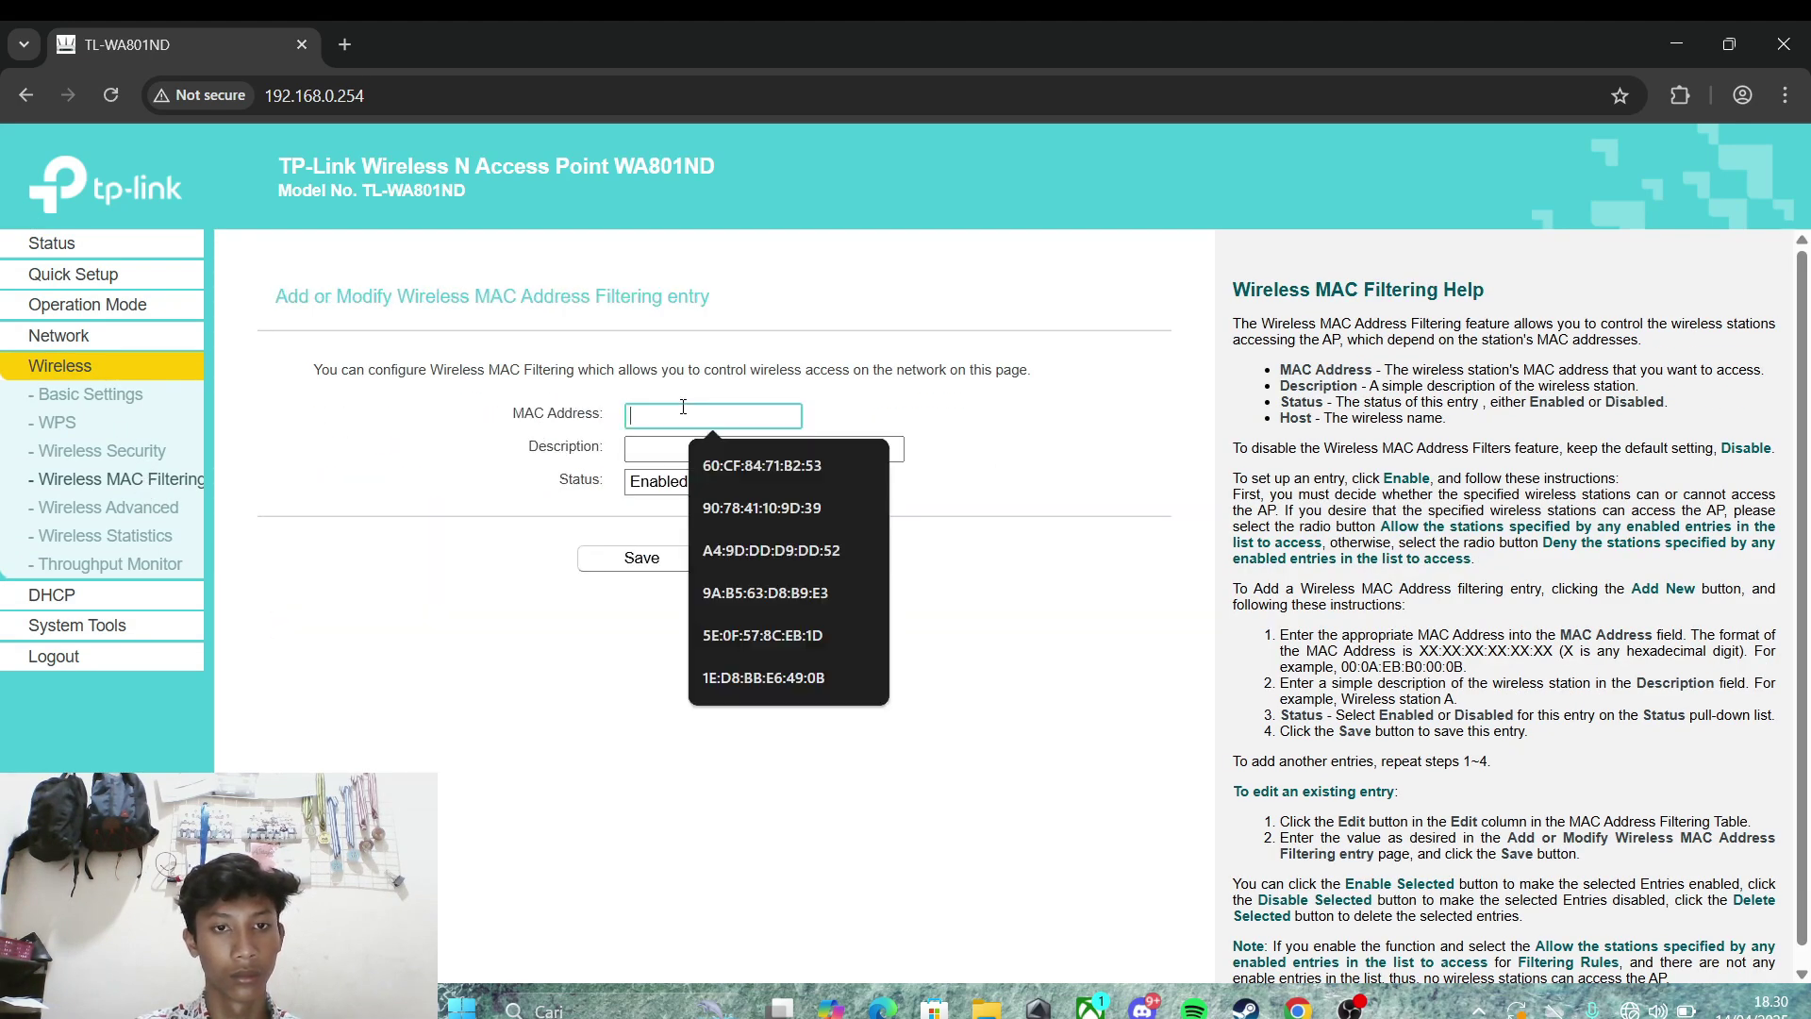
pyautogui.hotkey('ctrl', 'v')
pyautogui.click(709, 466)
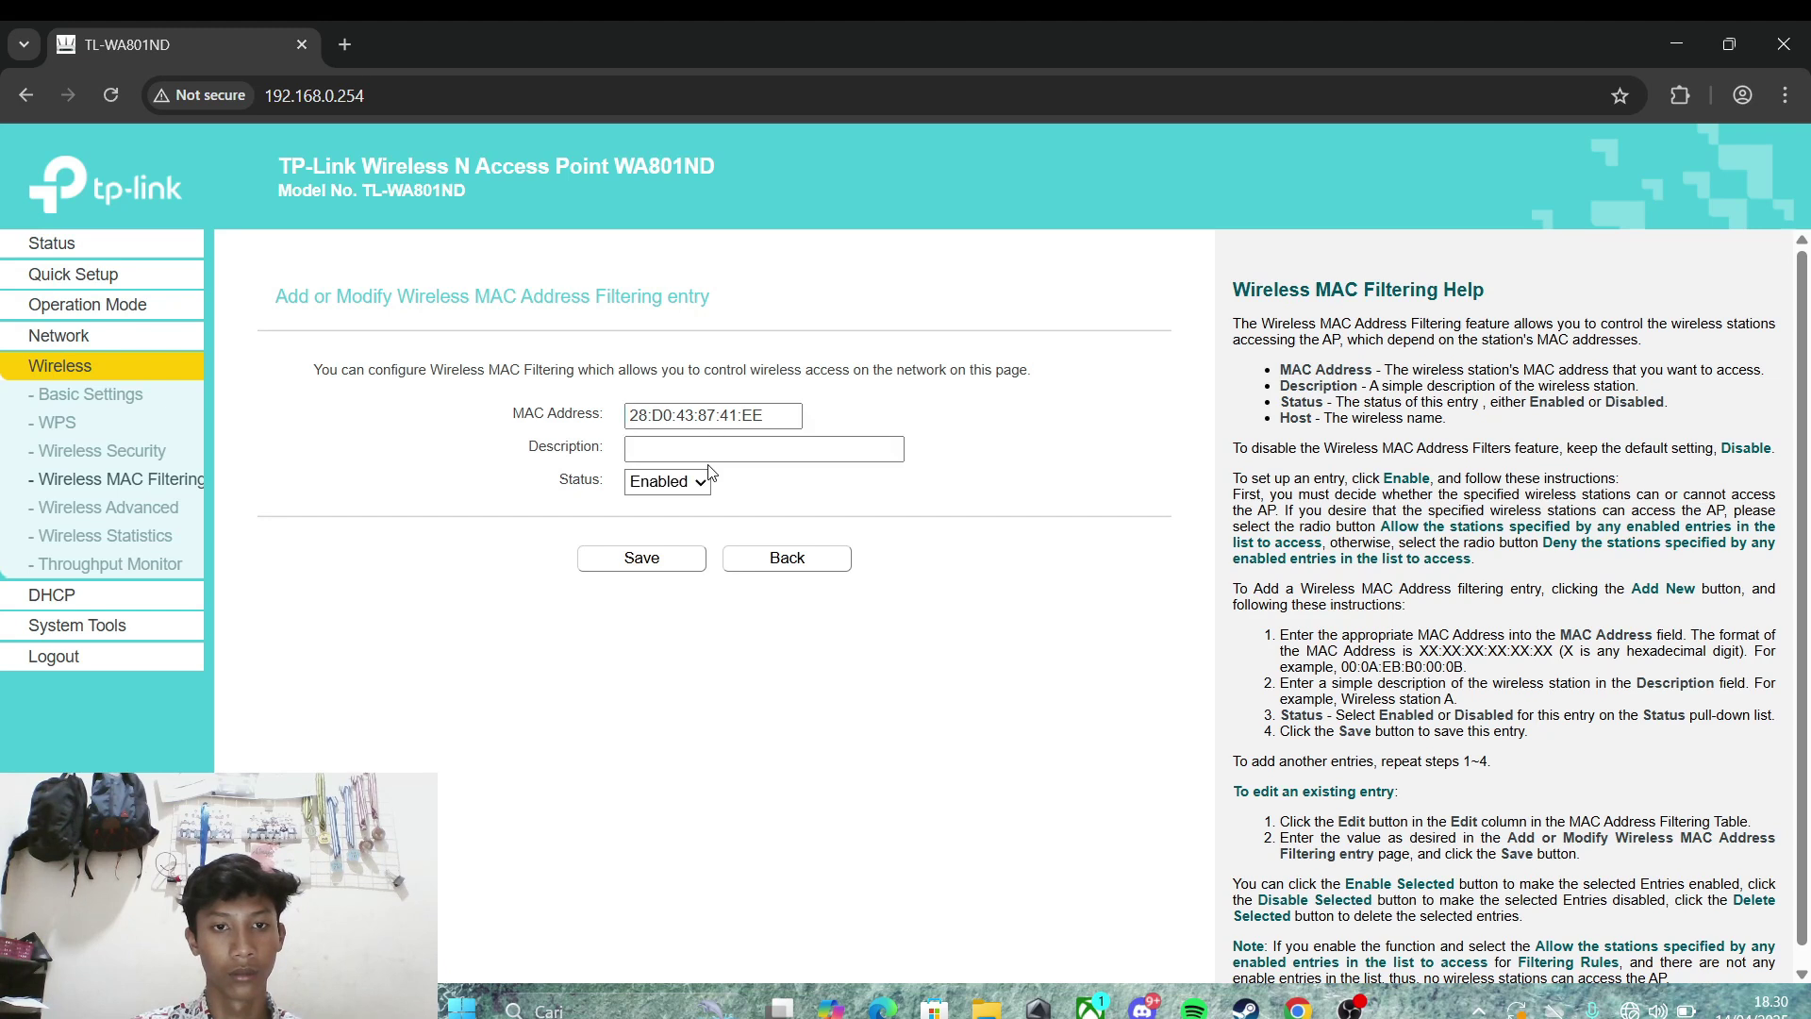
pyautogui.click(709, 453)
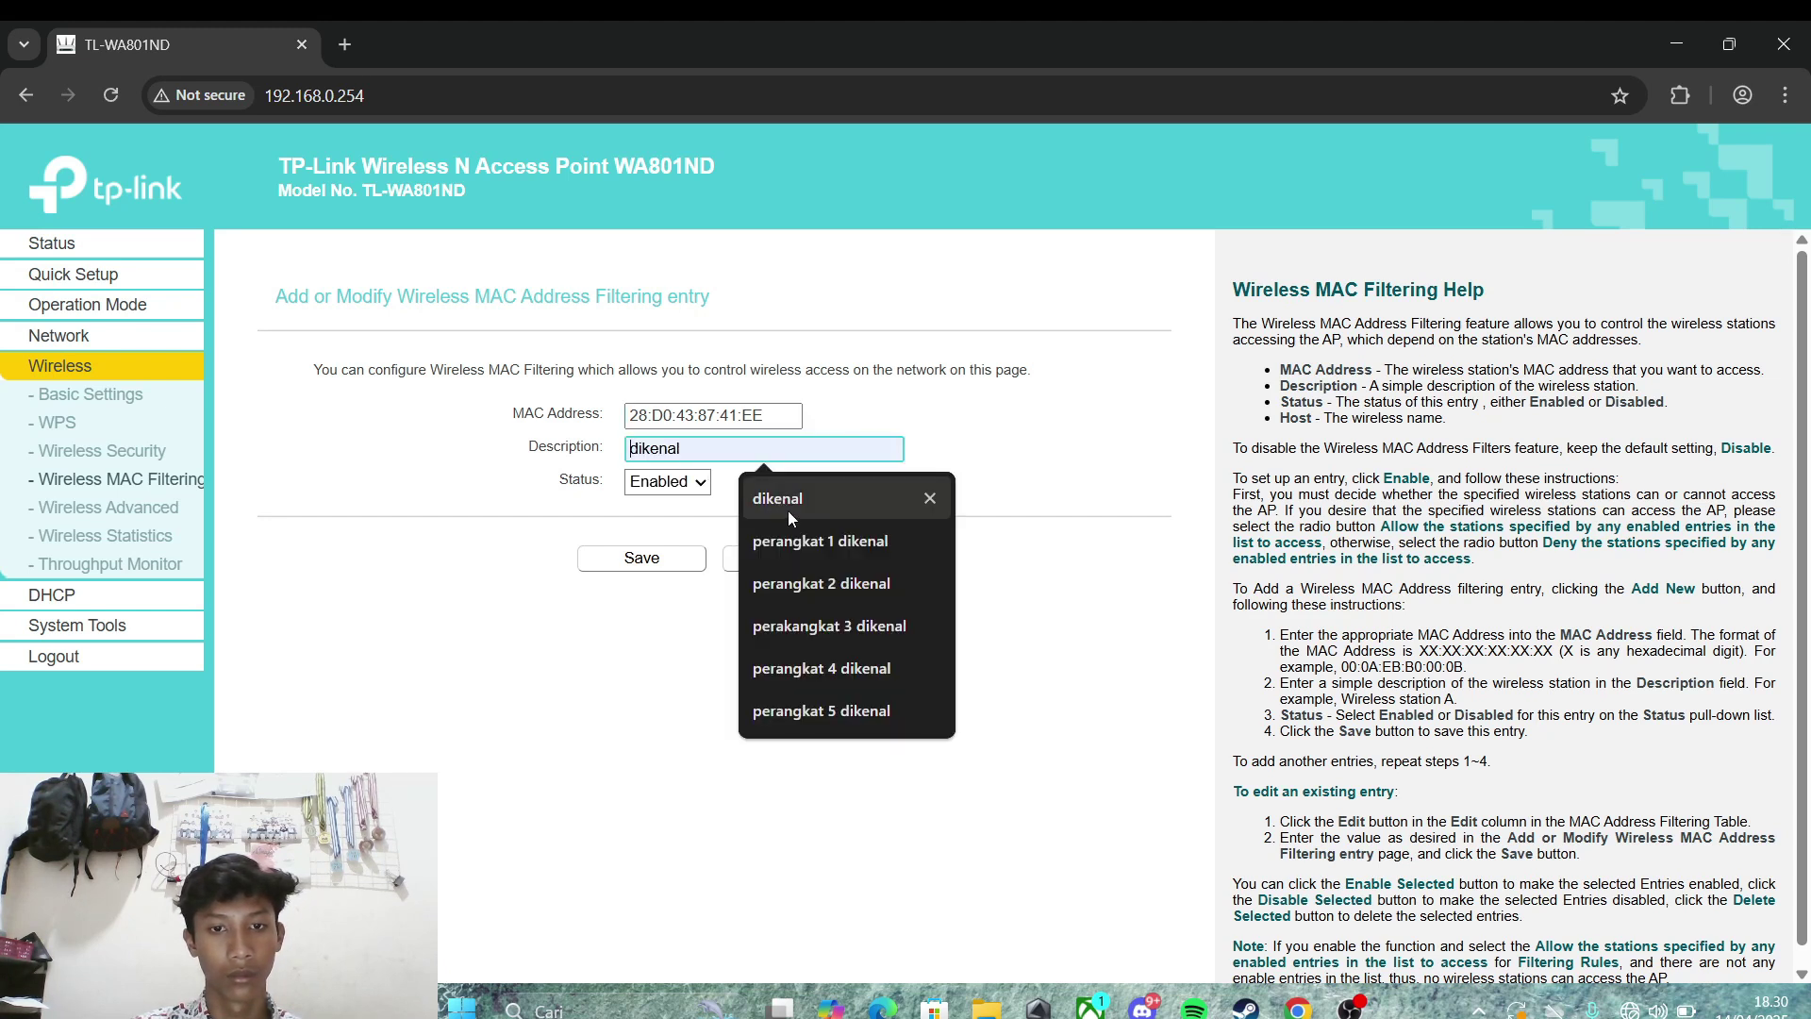
pyautogui.write('ga')
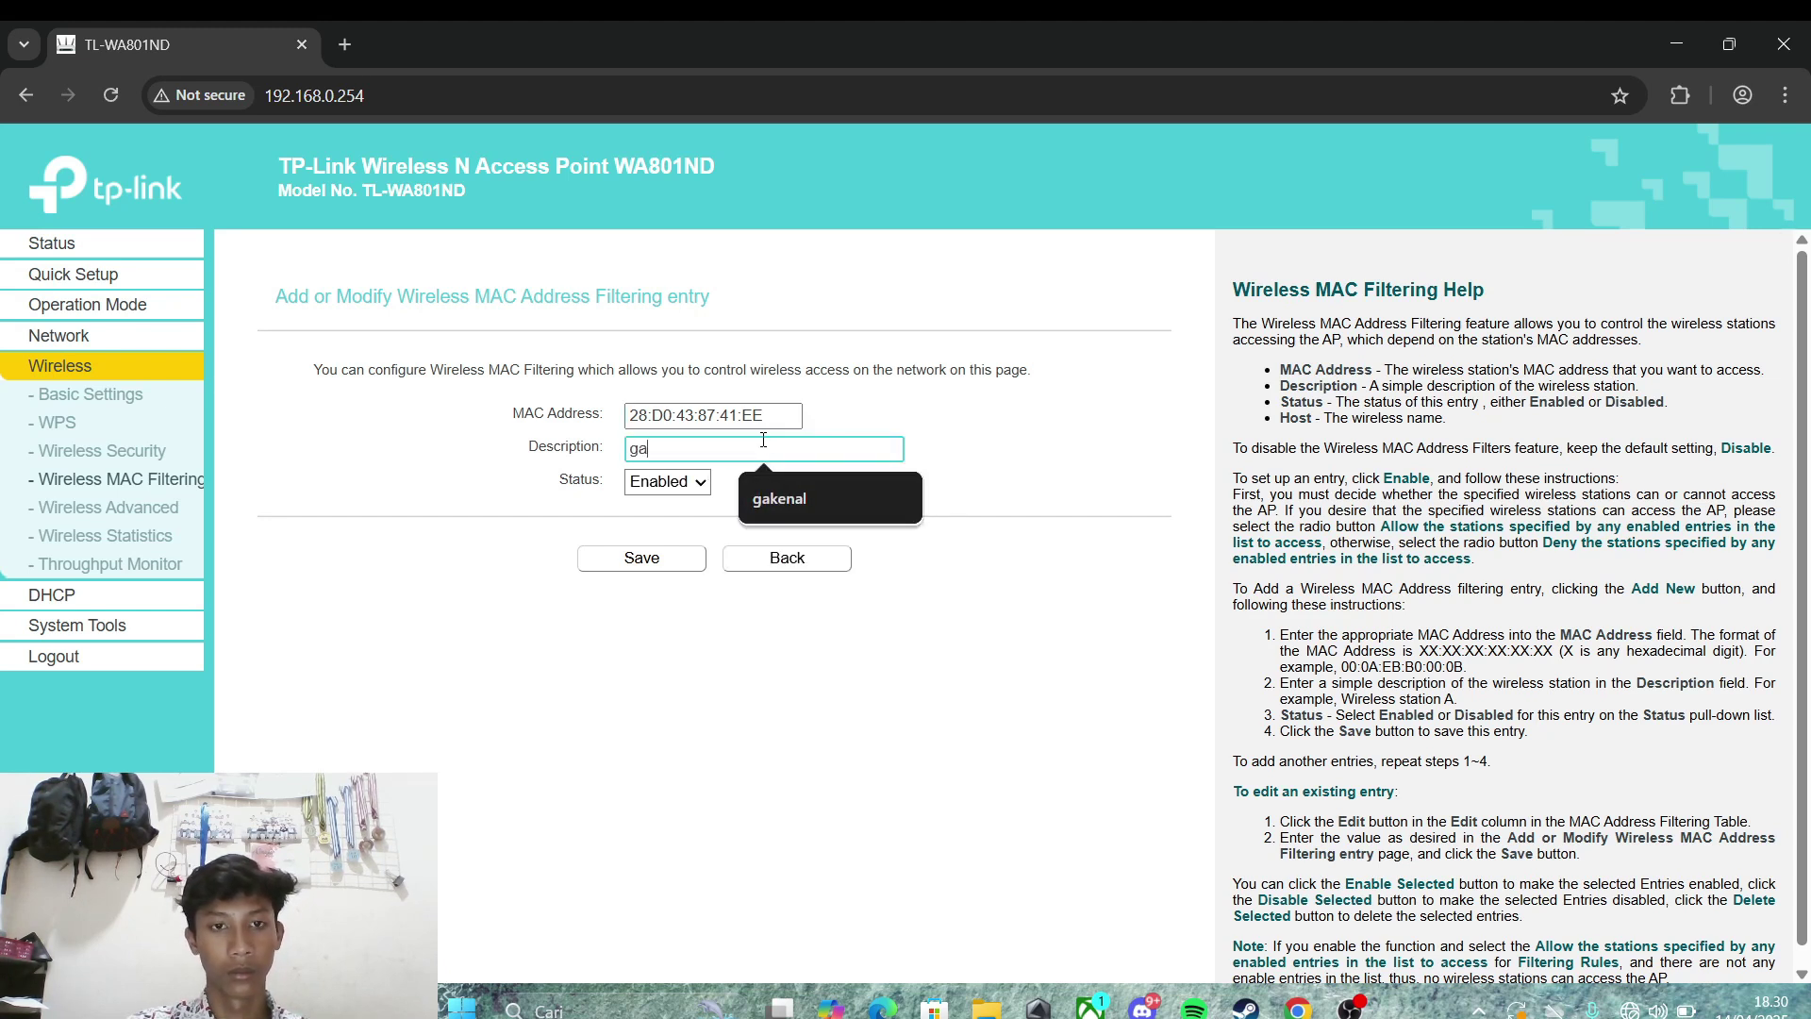
pyautogui.write('ke')
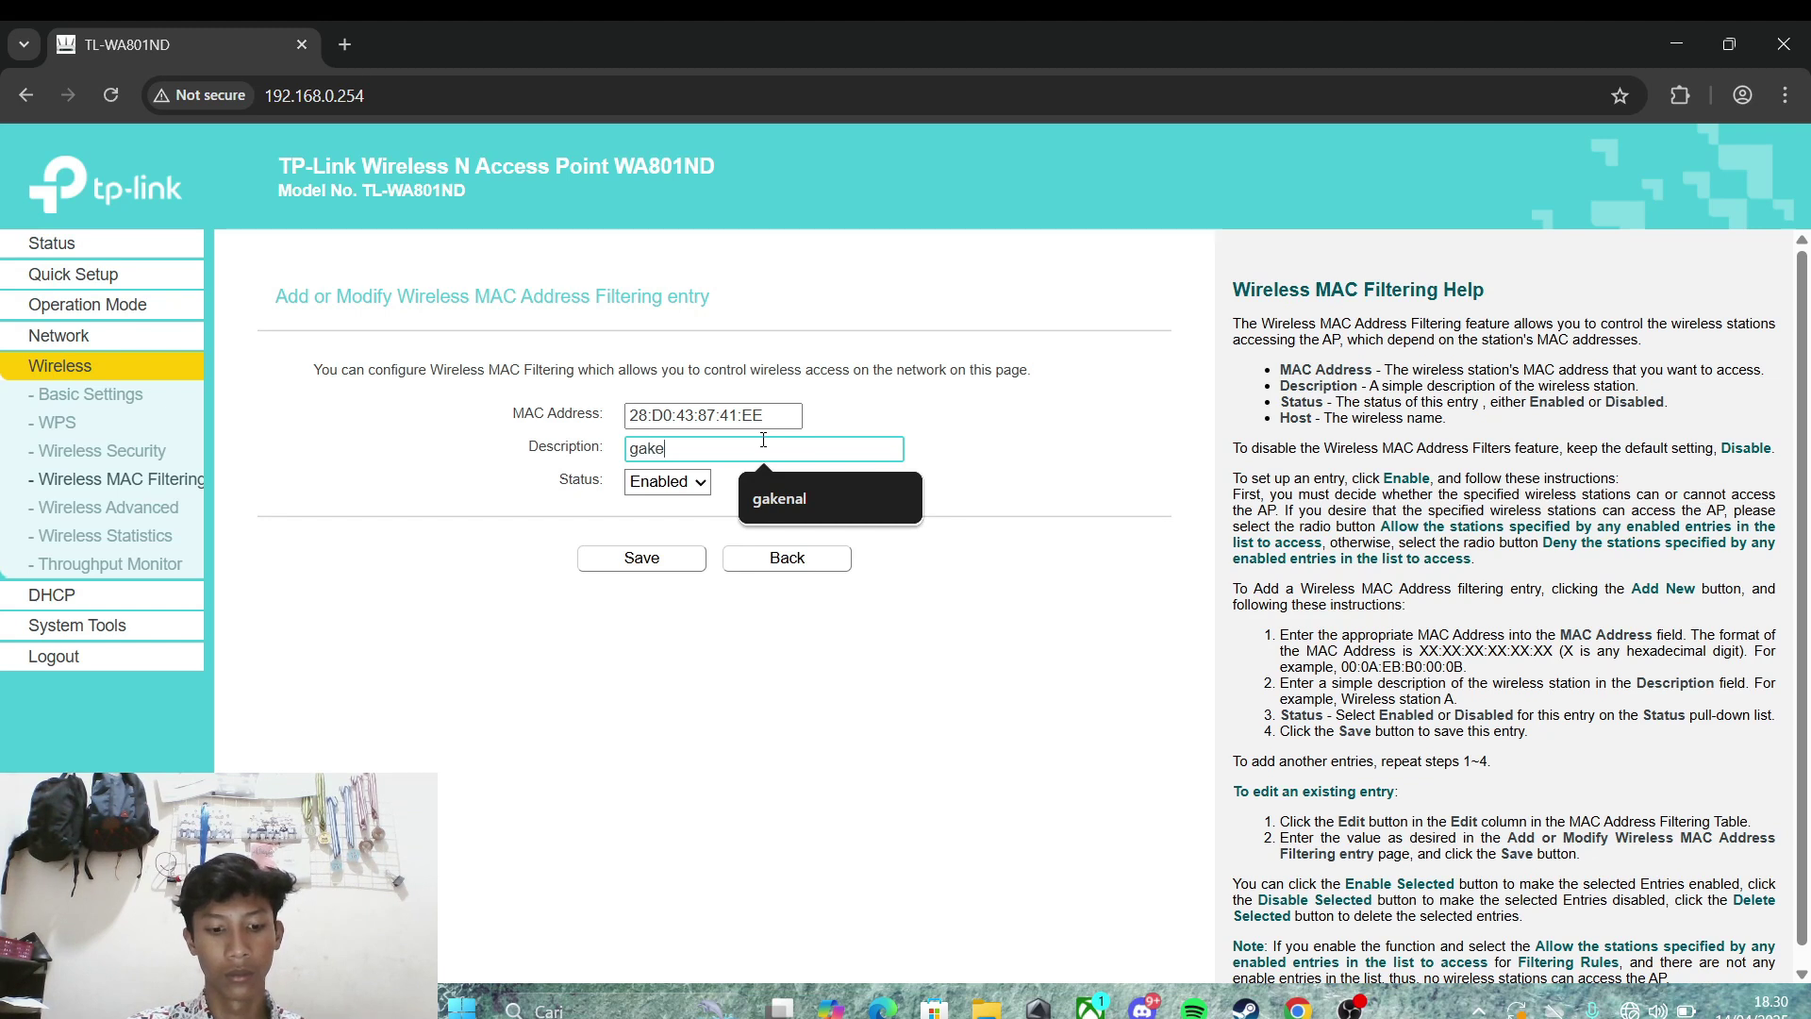
pyautogui.write('nal')
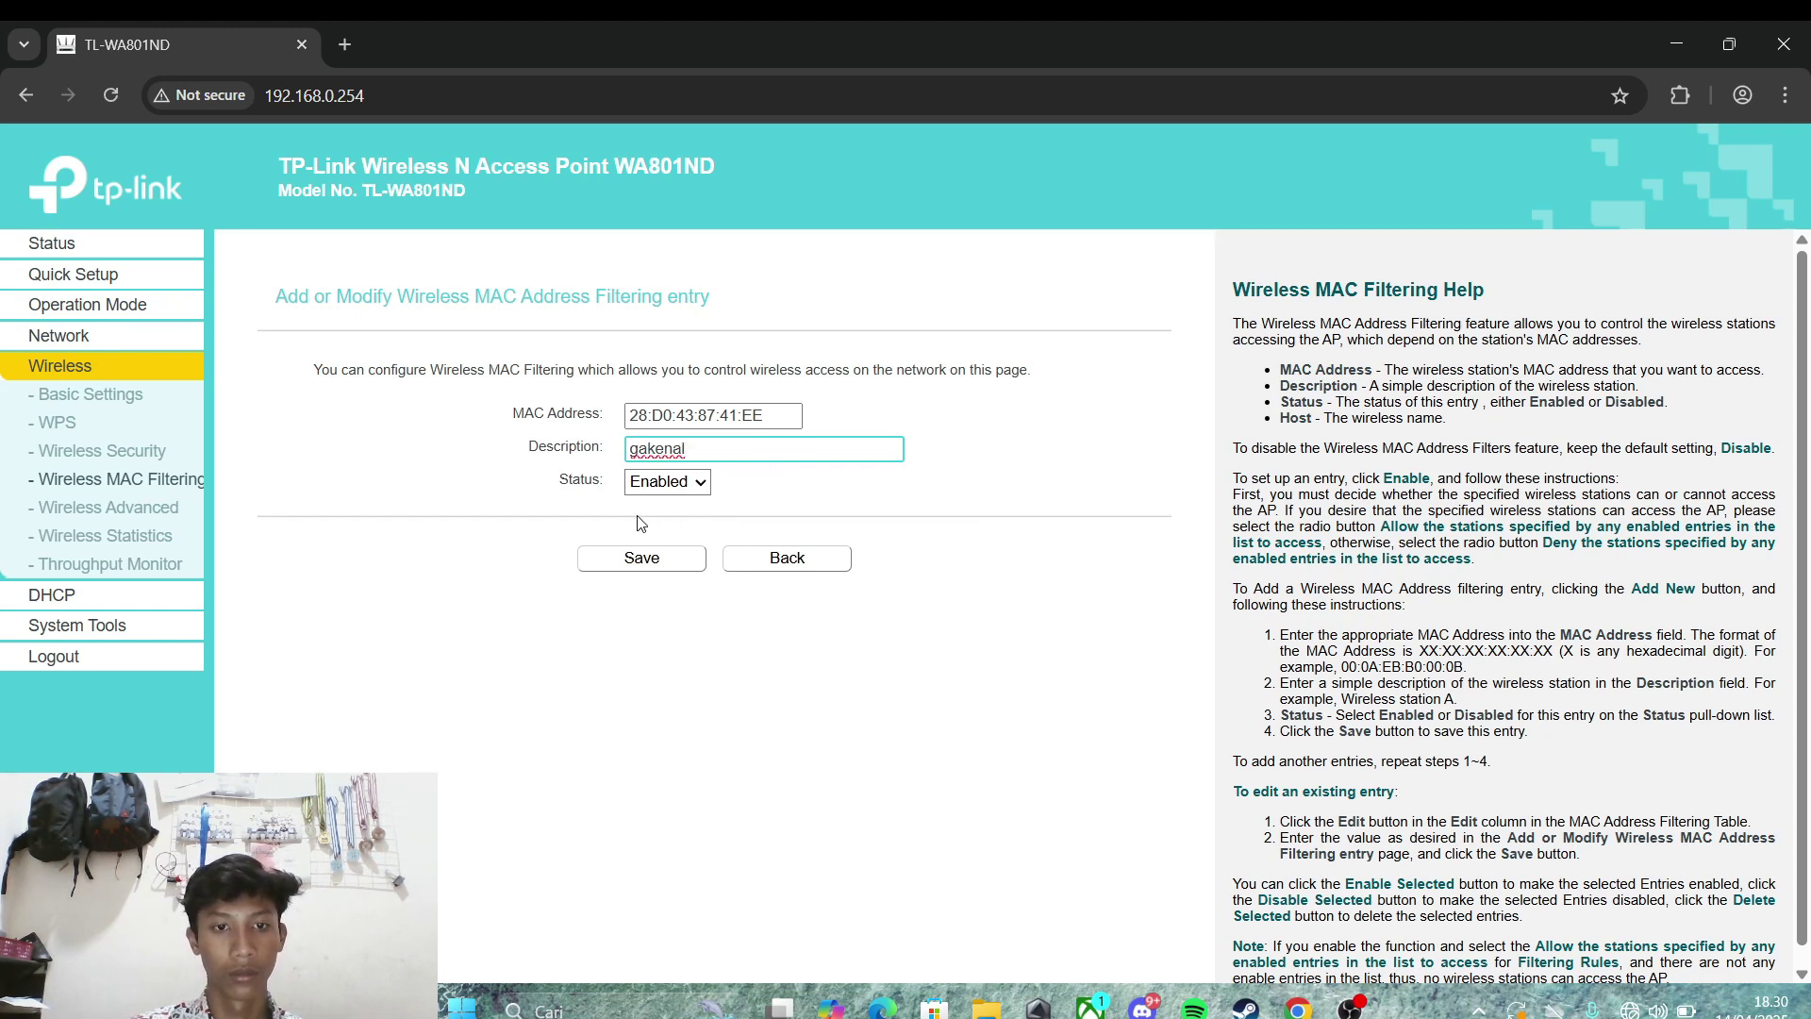
pyautogui.click(677, 560)
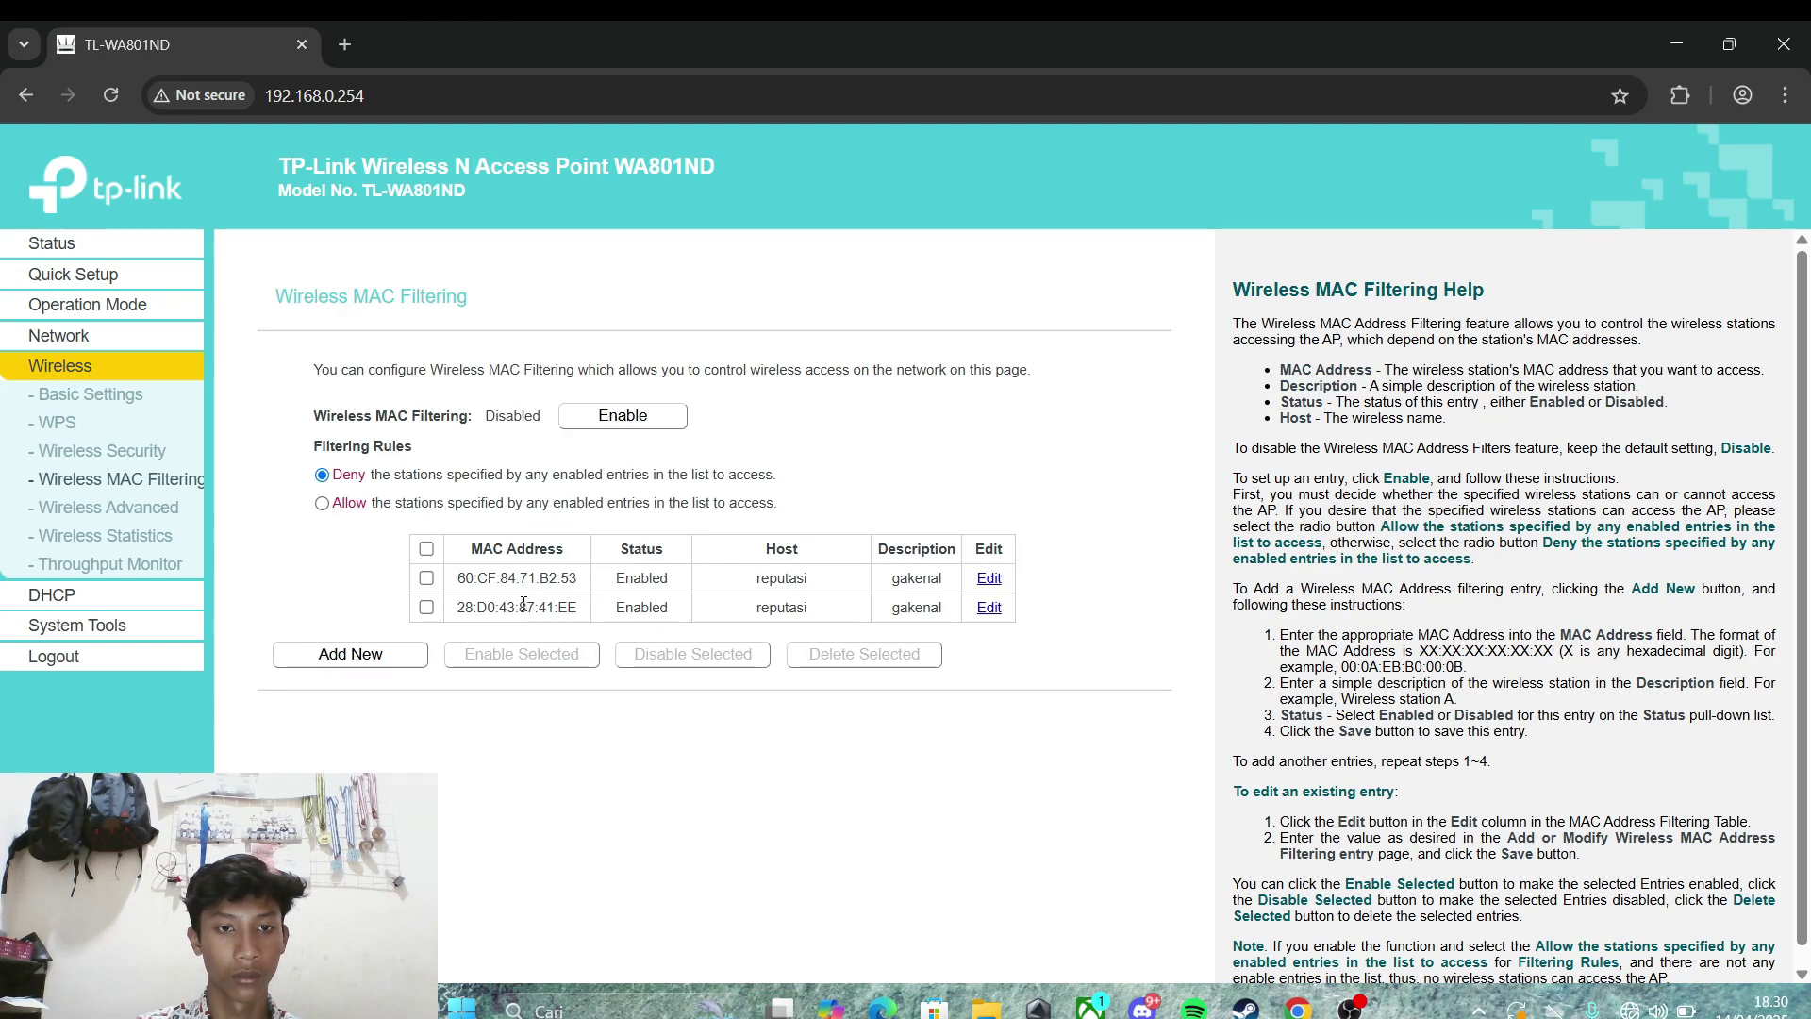
pyautogui.click(94, 592)
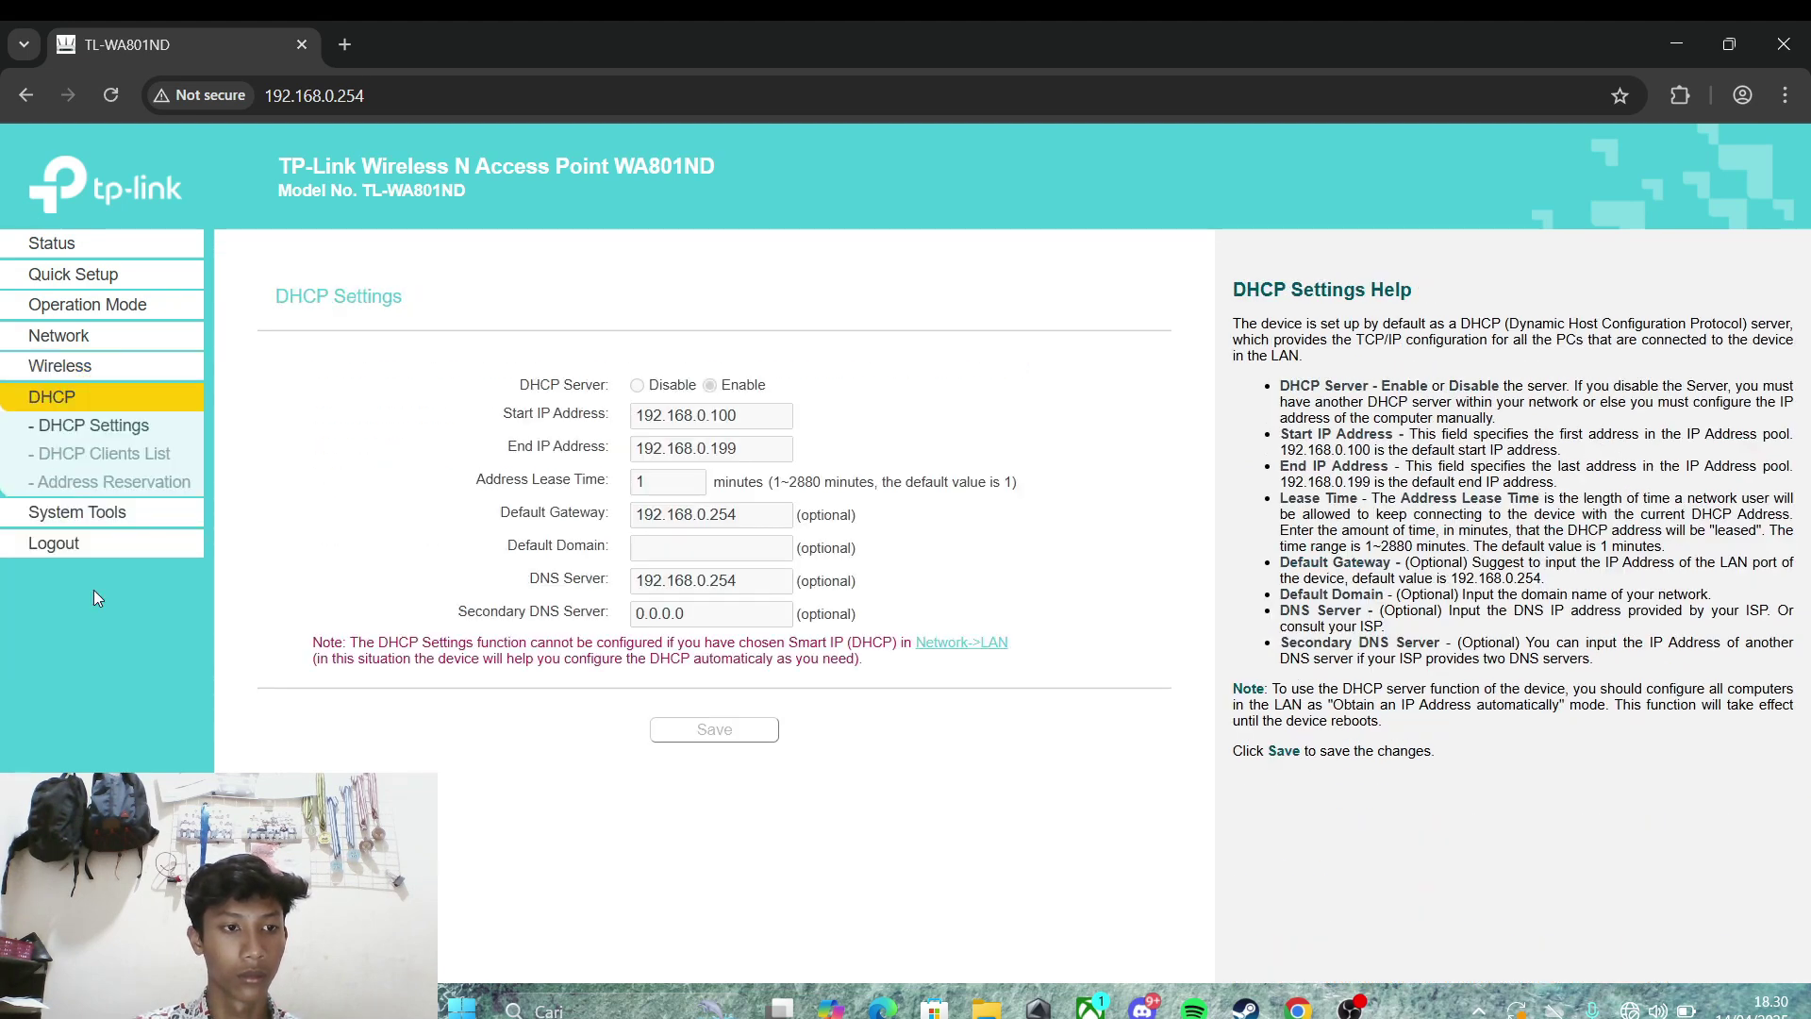
pyautogui.click(115, 455)
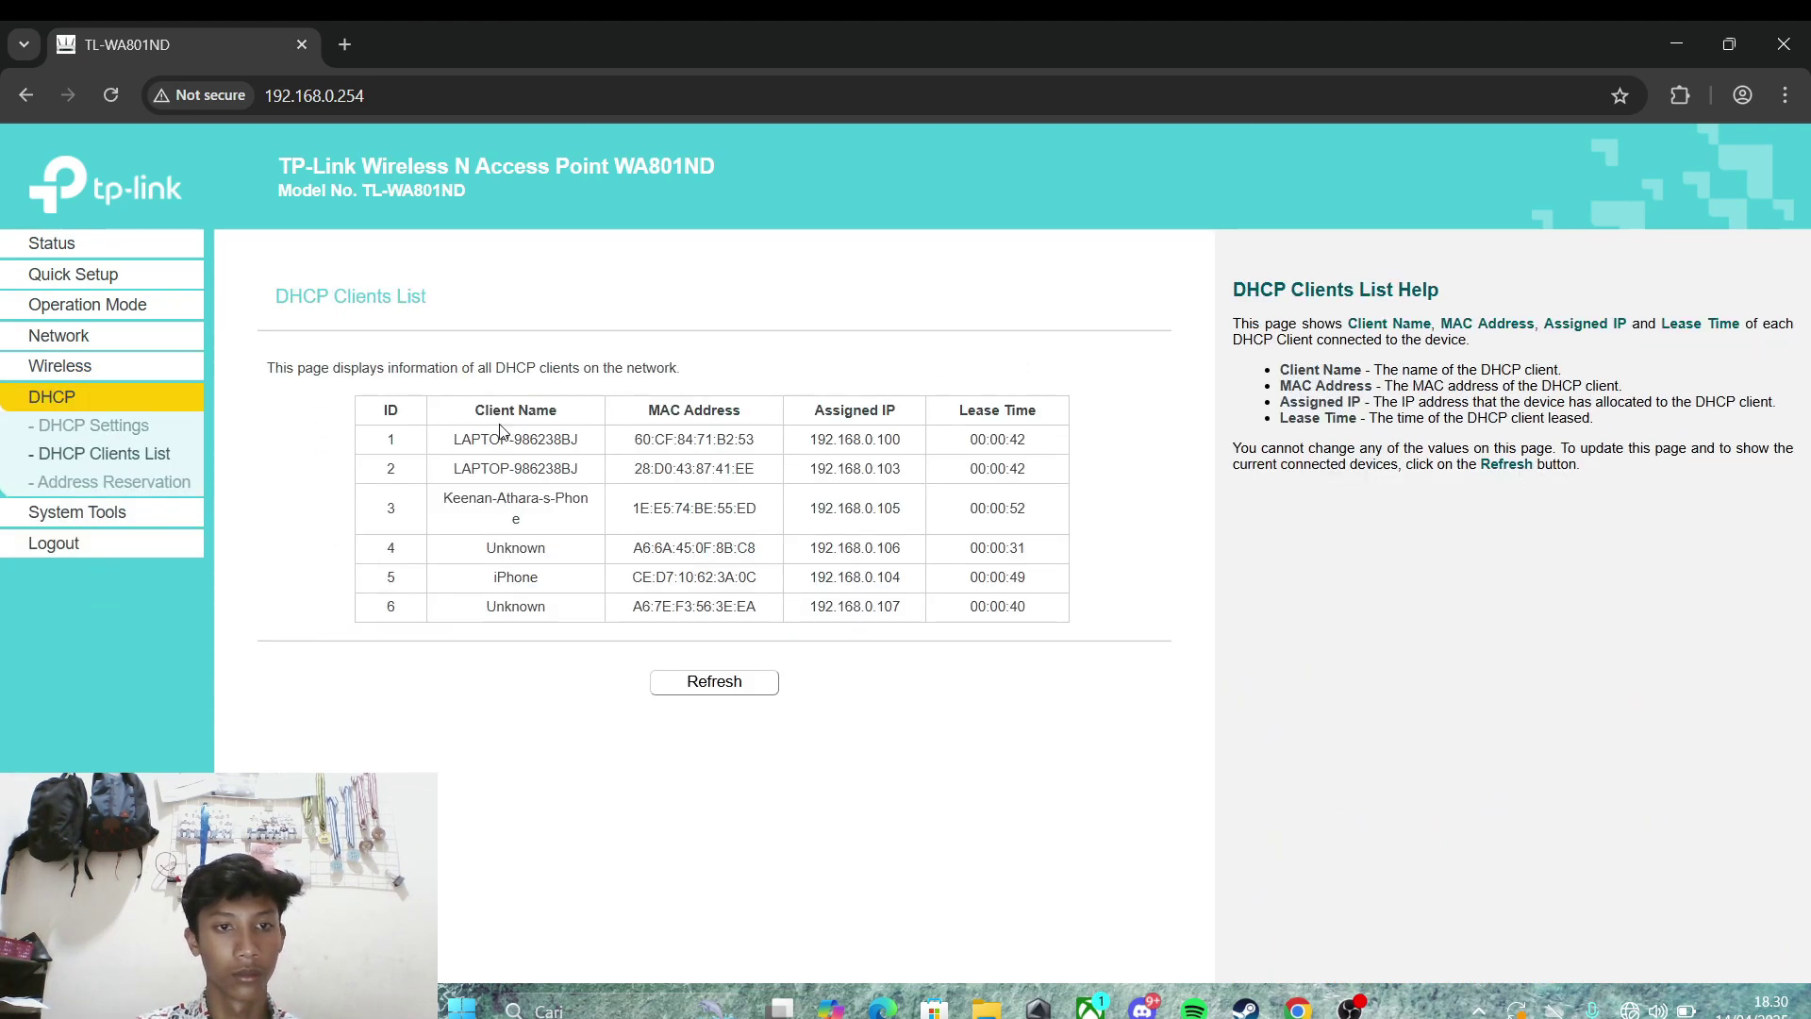
# Step: Add a deny entry for 1E:E5:74:BE:55:ED described 'gakenal', then return to the DHCP Clients List
pyautogui.moveTo(757, 507); pyautogui.dragTo(631, 509)
pyautogui.hotkey('ctrl', 'c')
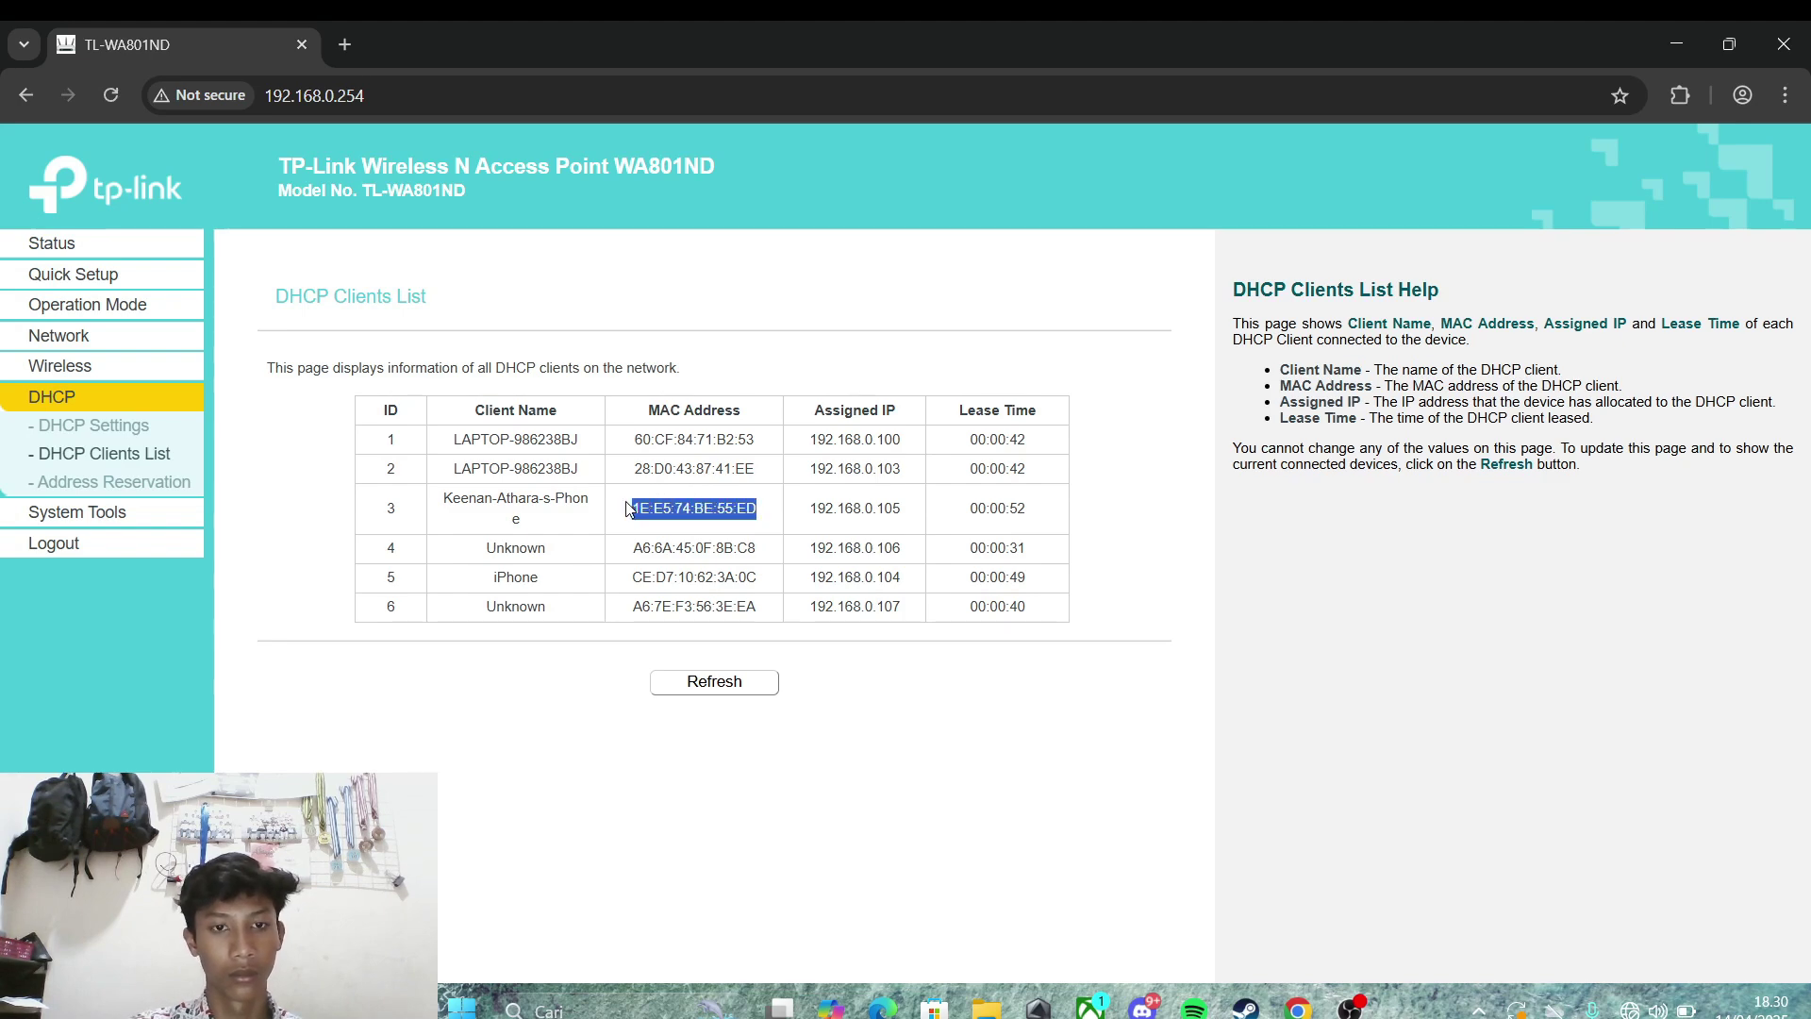
pyautogui.click(95, 367)
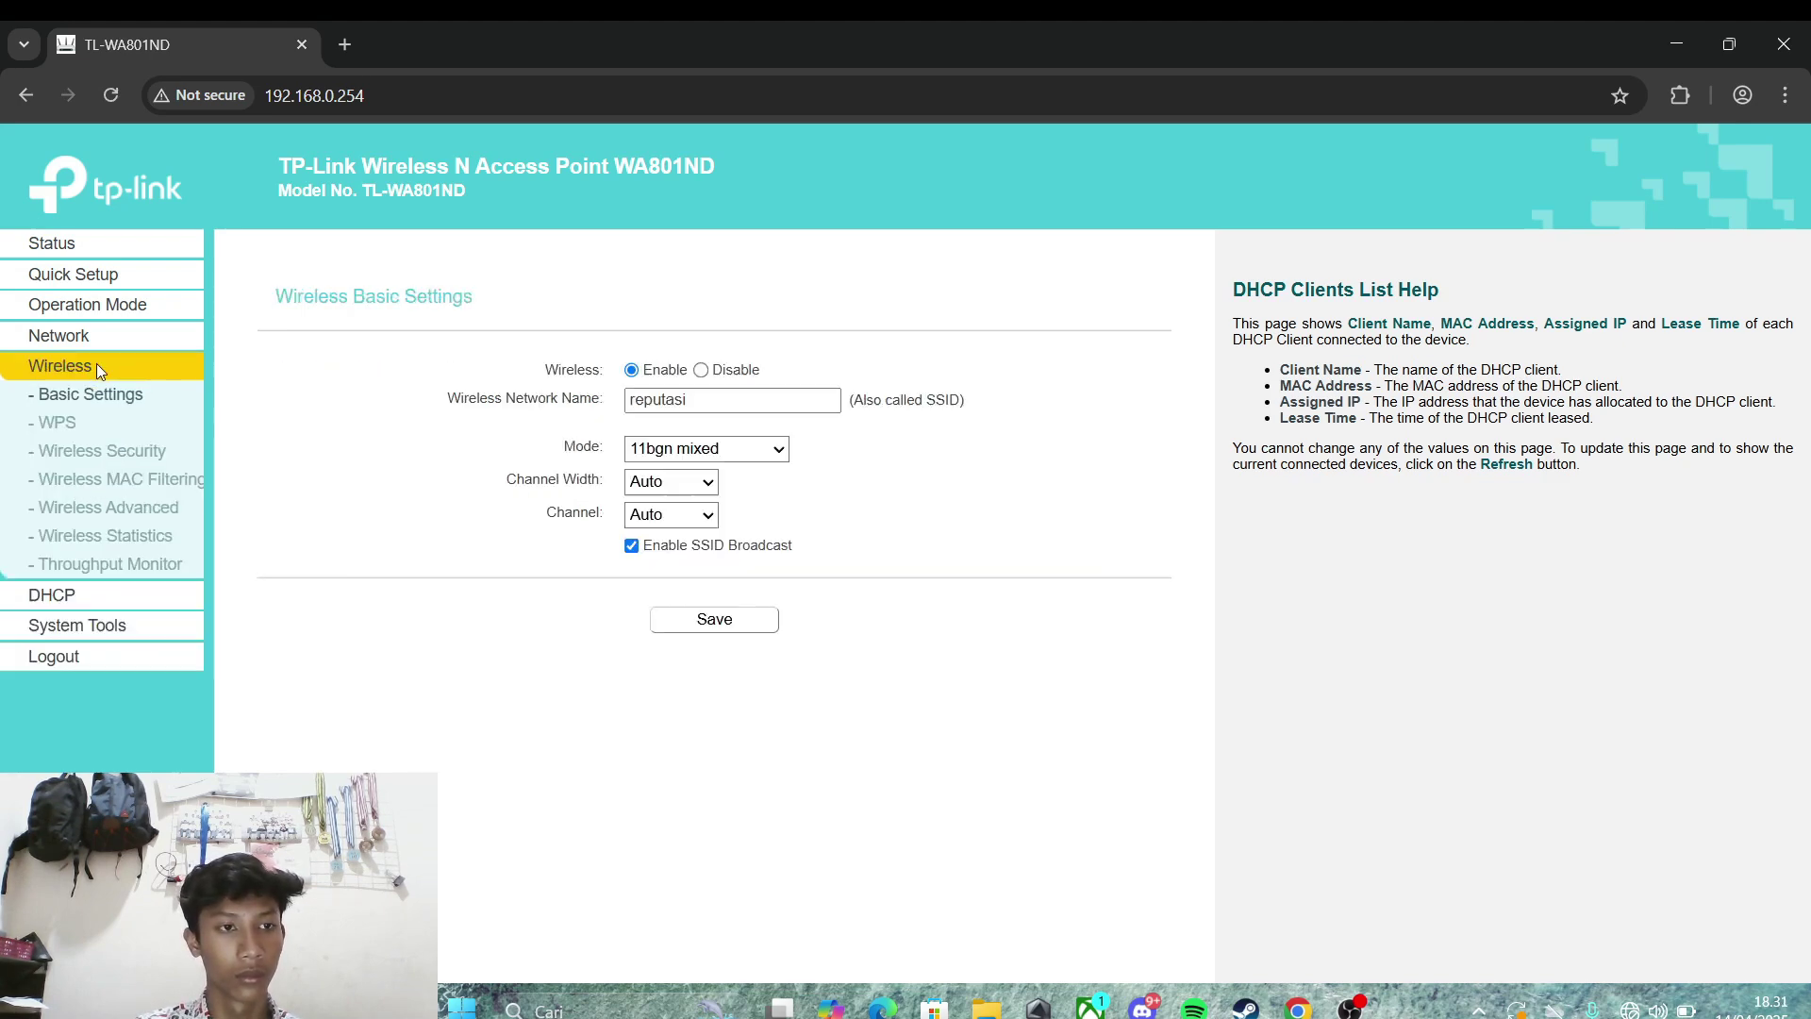
pyautogui.click(121, 481)
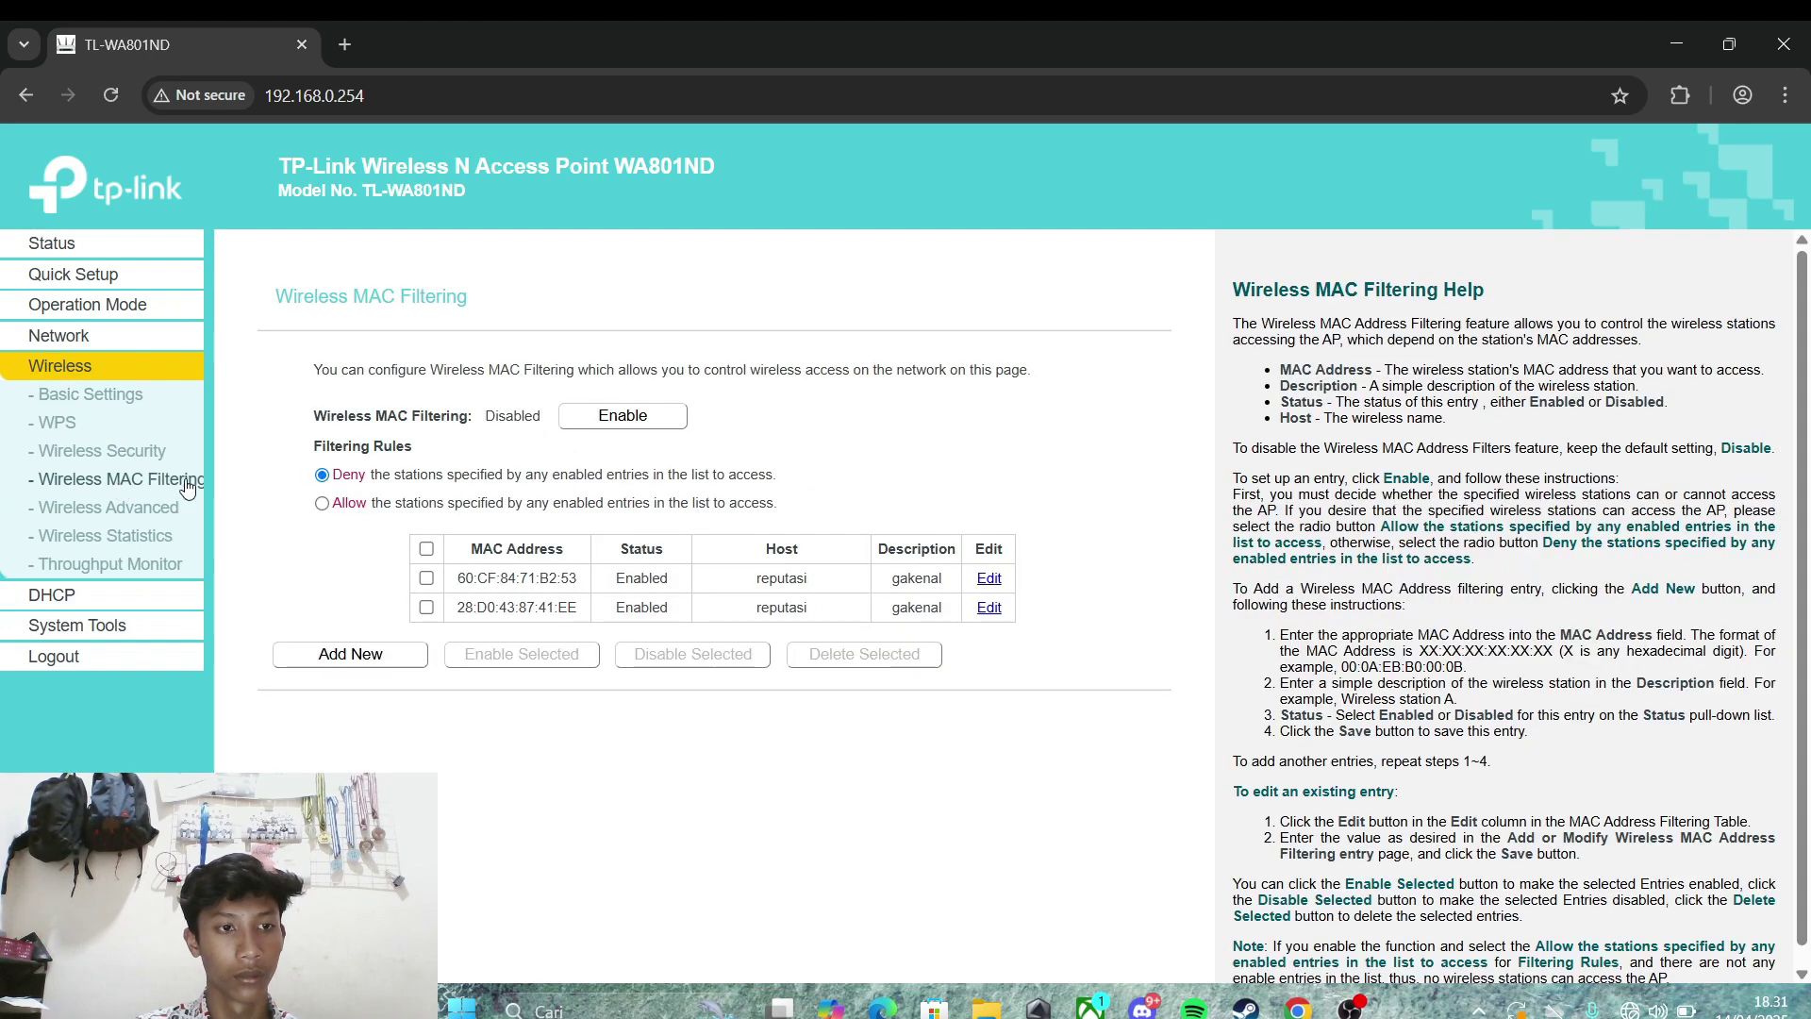
pyautogui.click(354, 654)
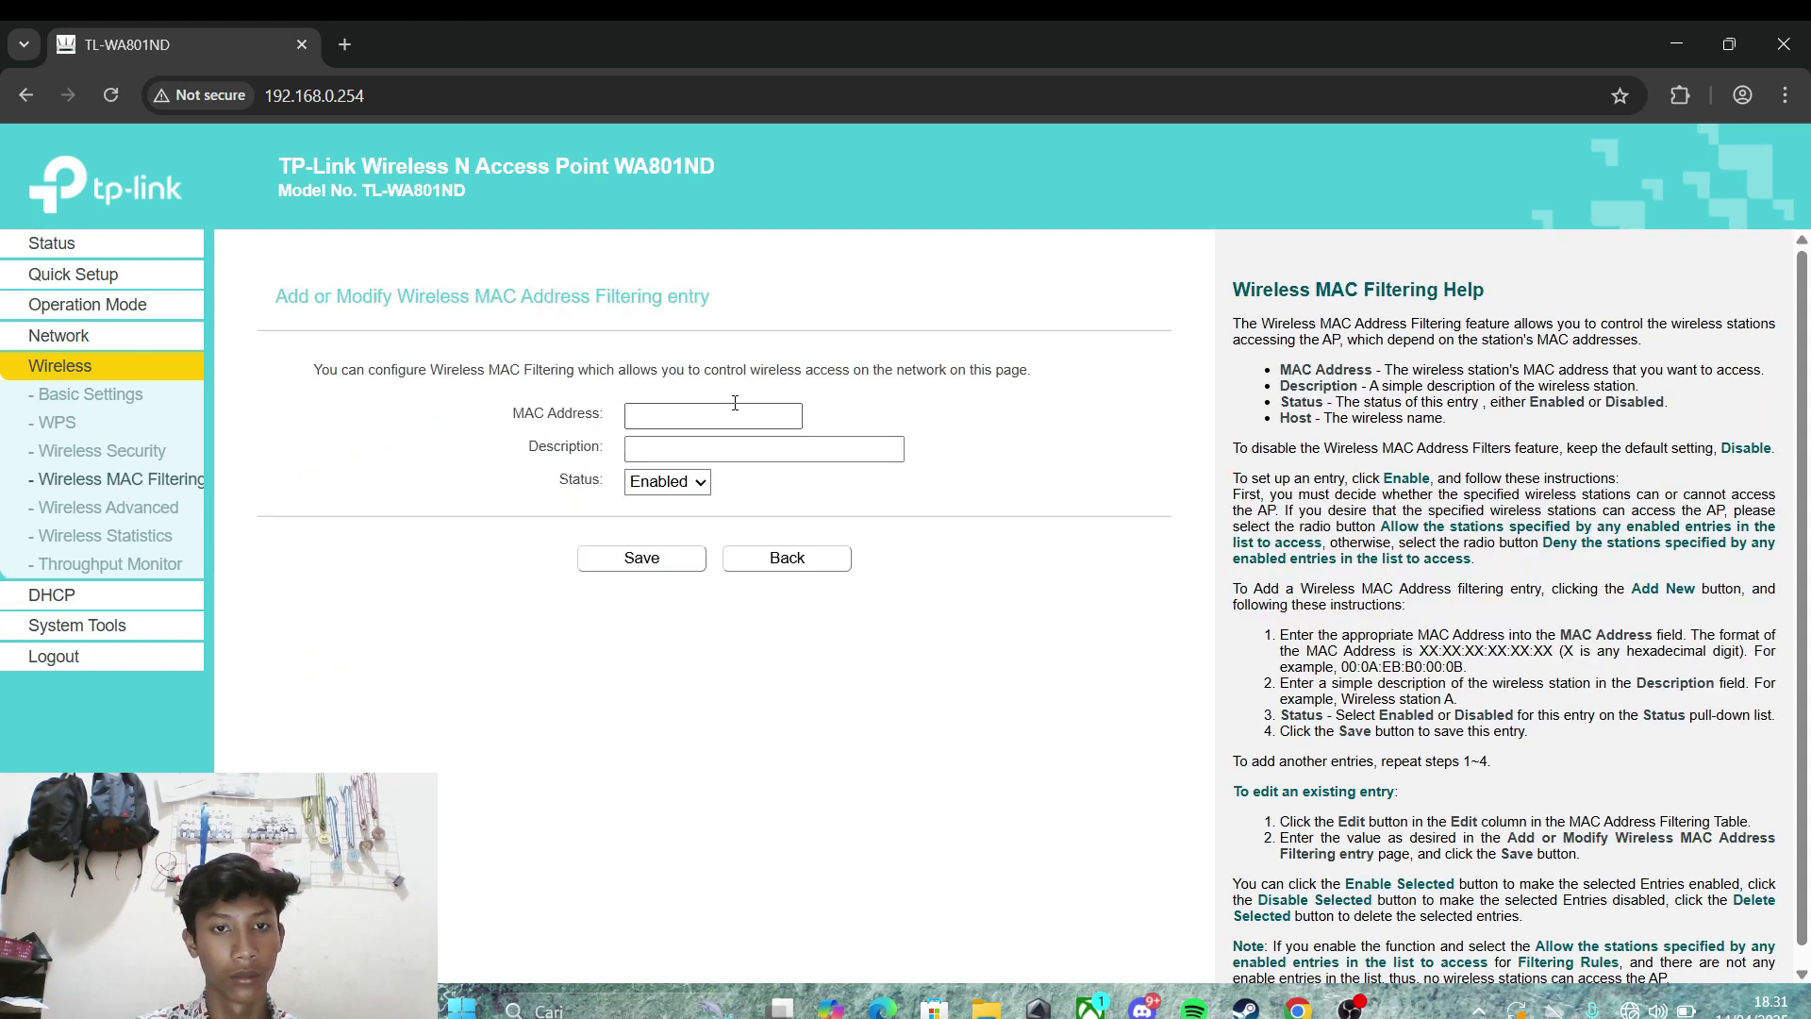
pyautogui.click(735, 413)
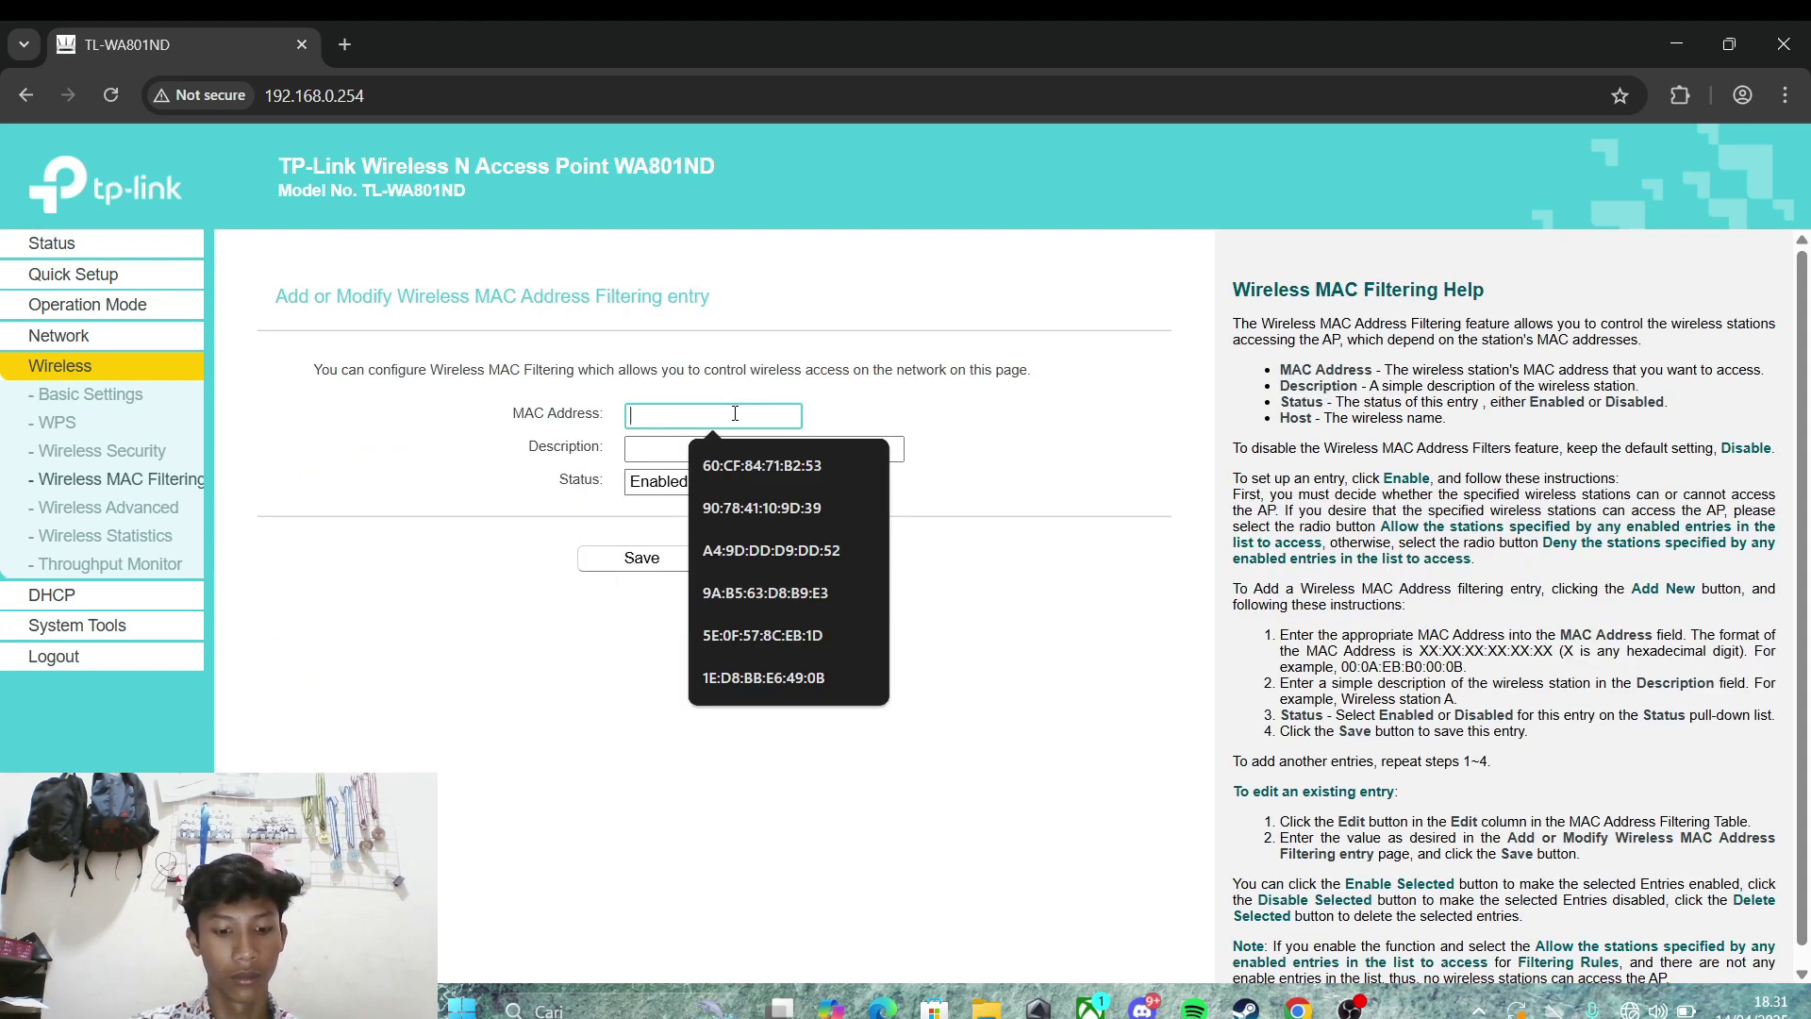
pyautogui.hotkey('ctrl', 'v')
pyautogui.click(741, 447)
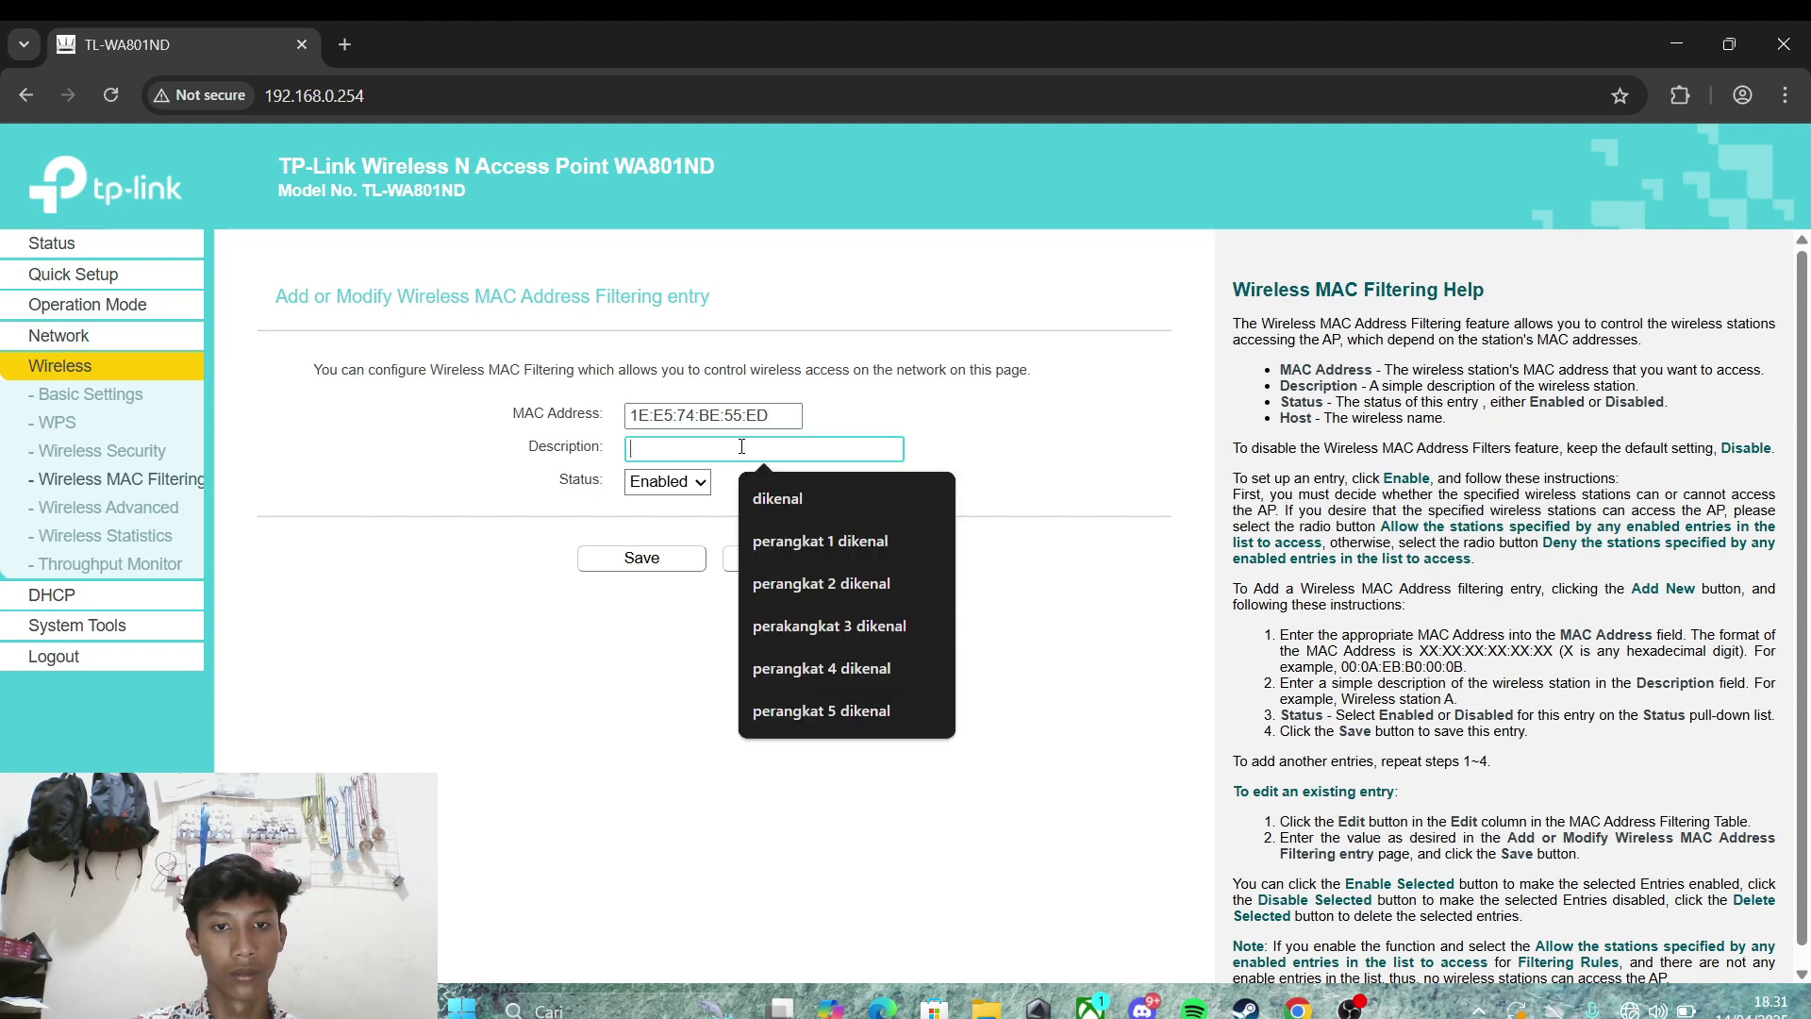
pyautogui.write('ga')
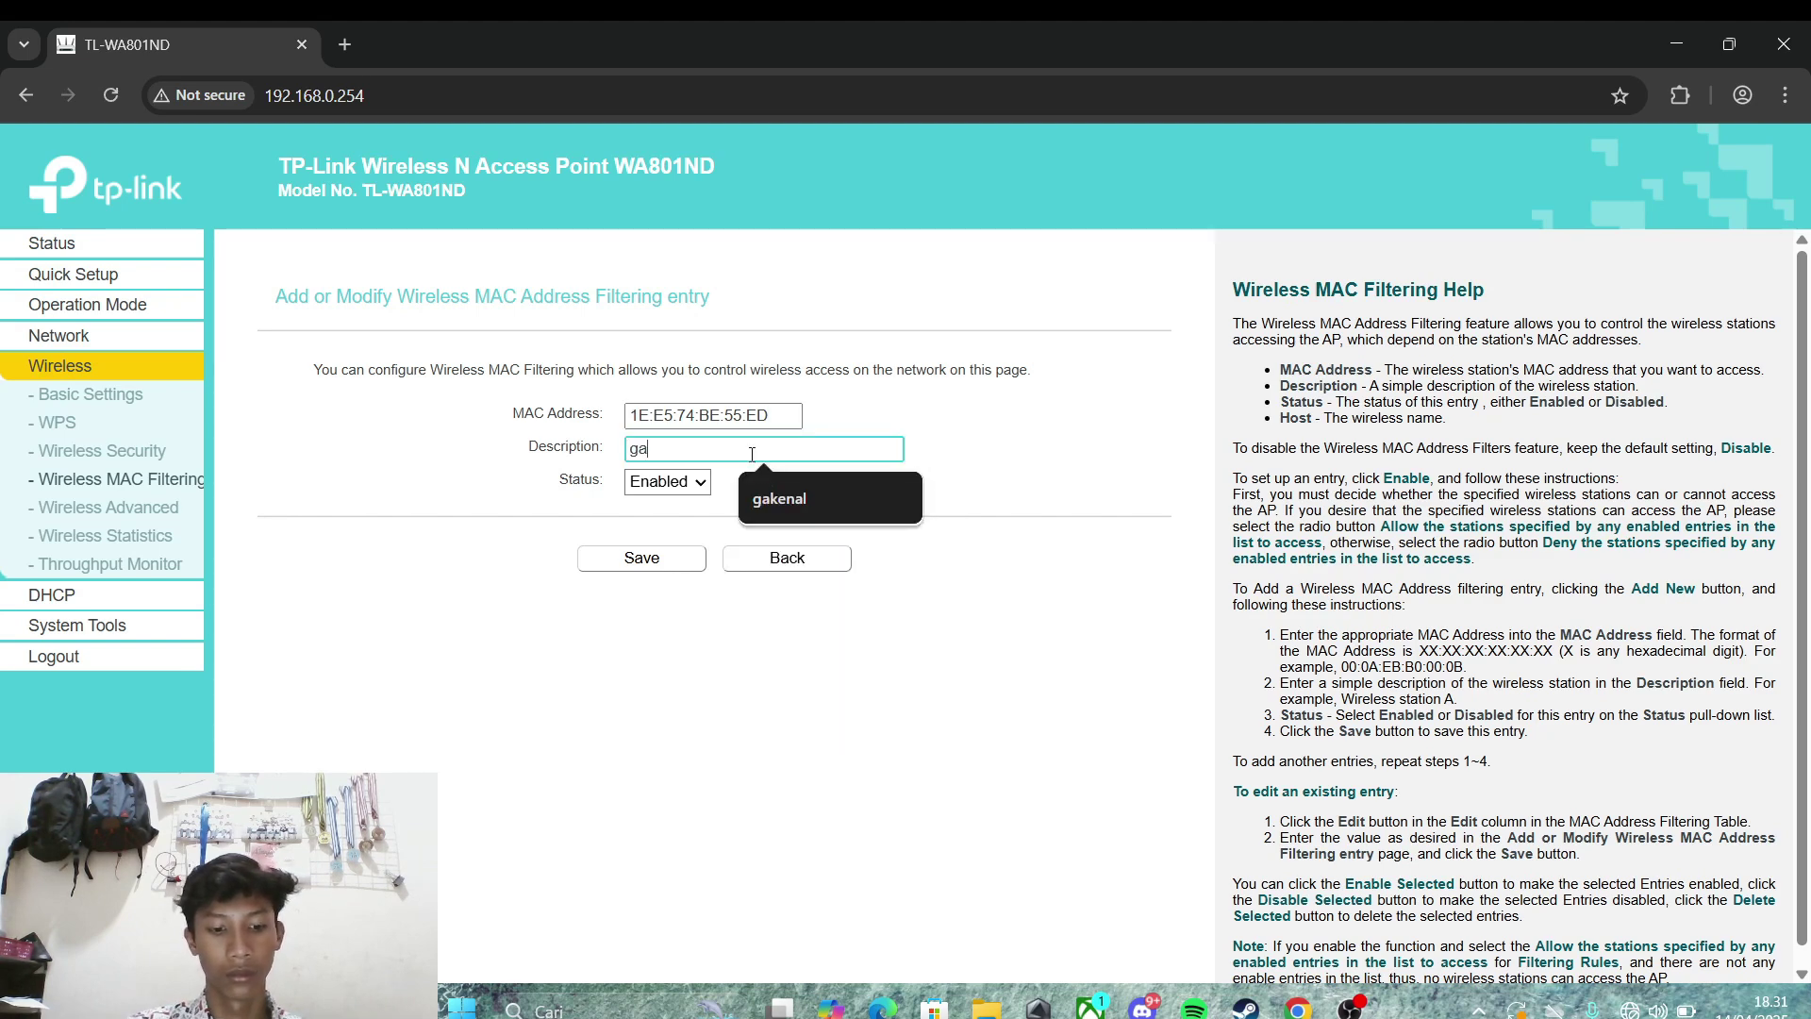
pyautogui.write('kenal')
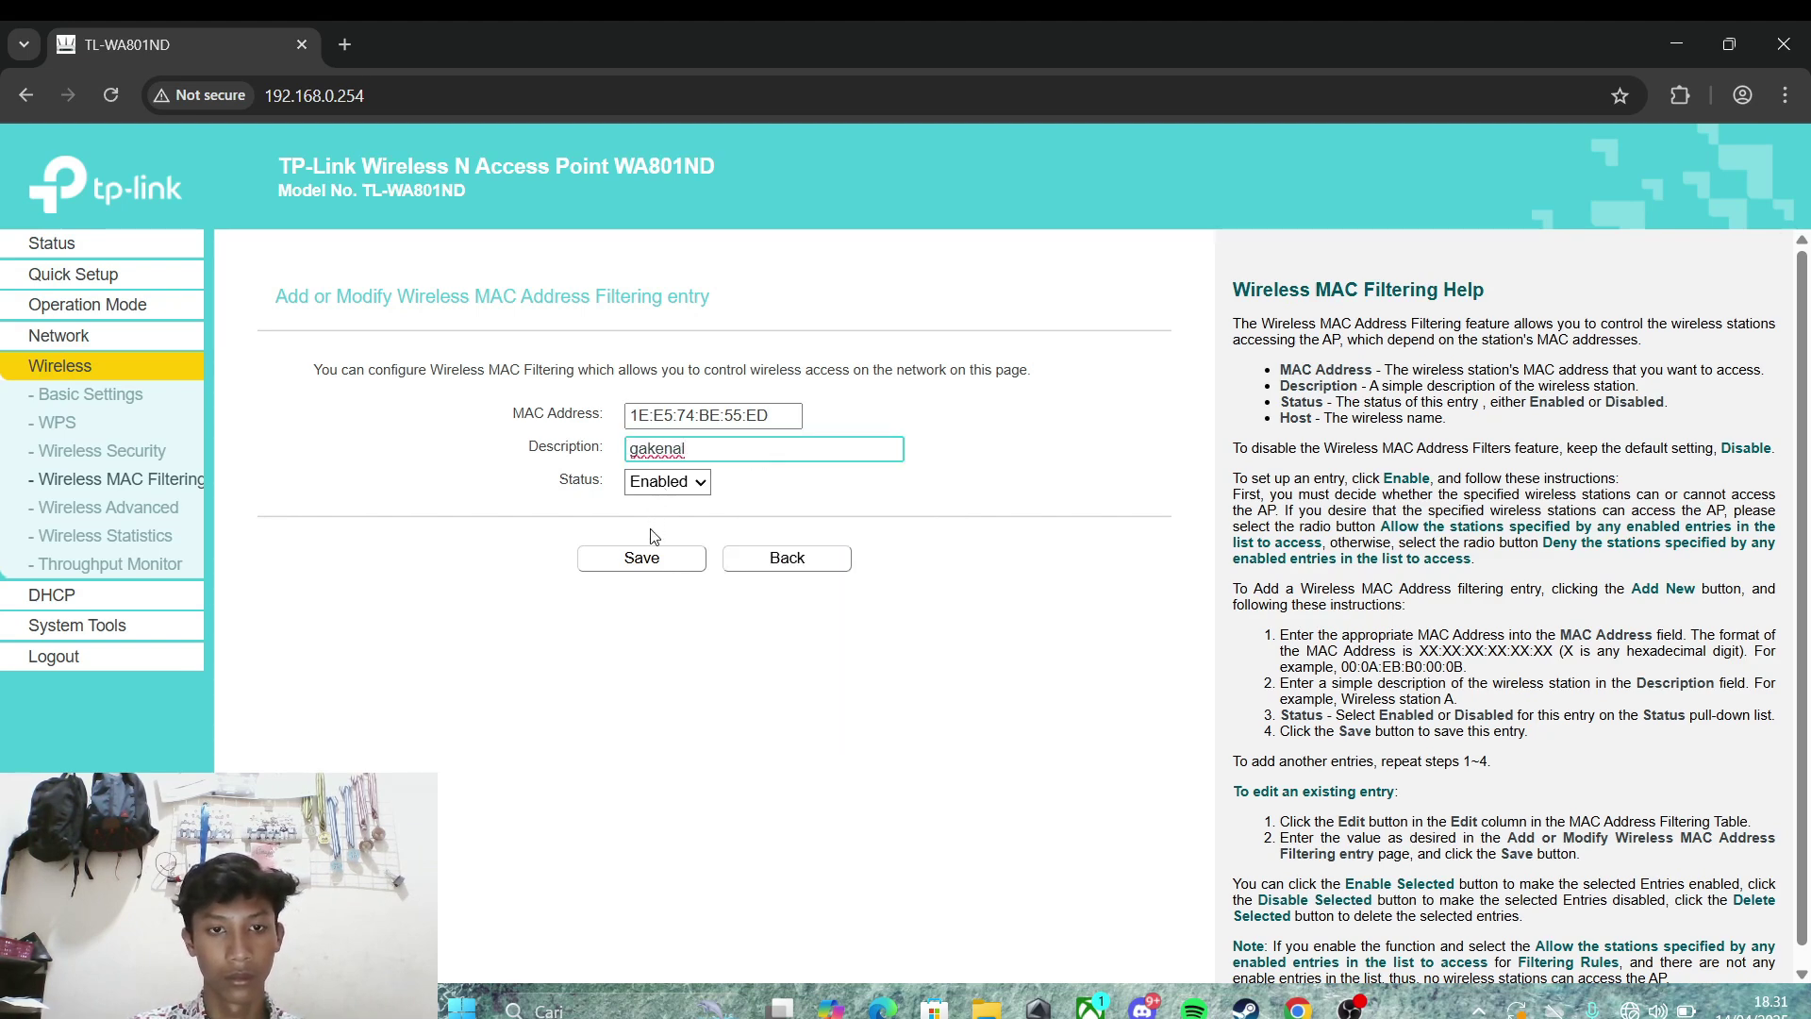
pyautogui.click(643, 558)
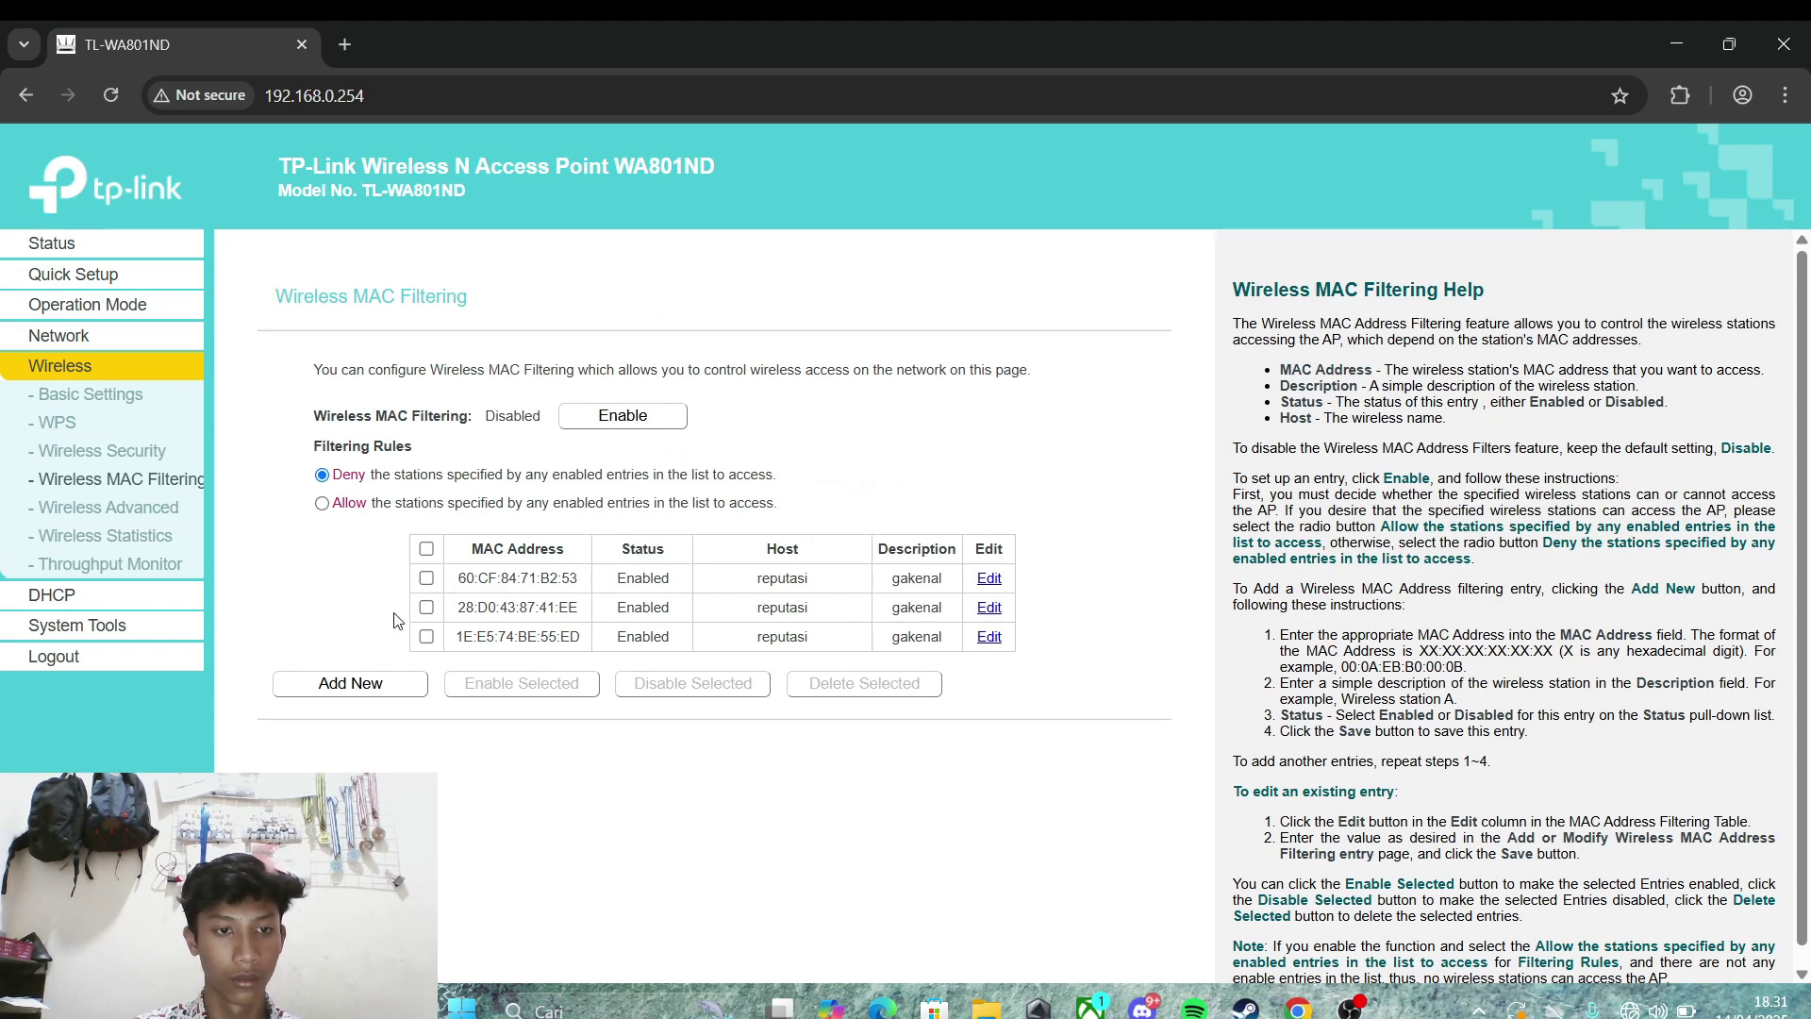
pyautogui.click(140, 592)
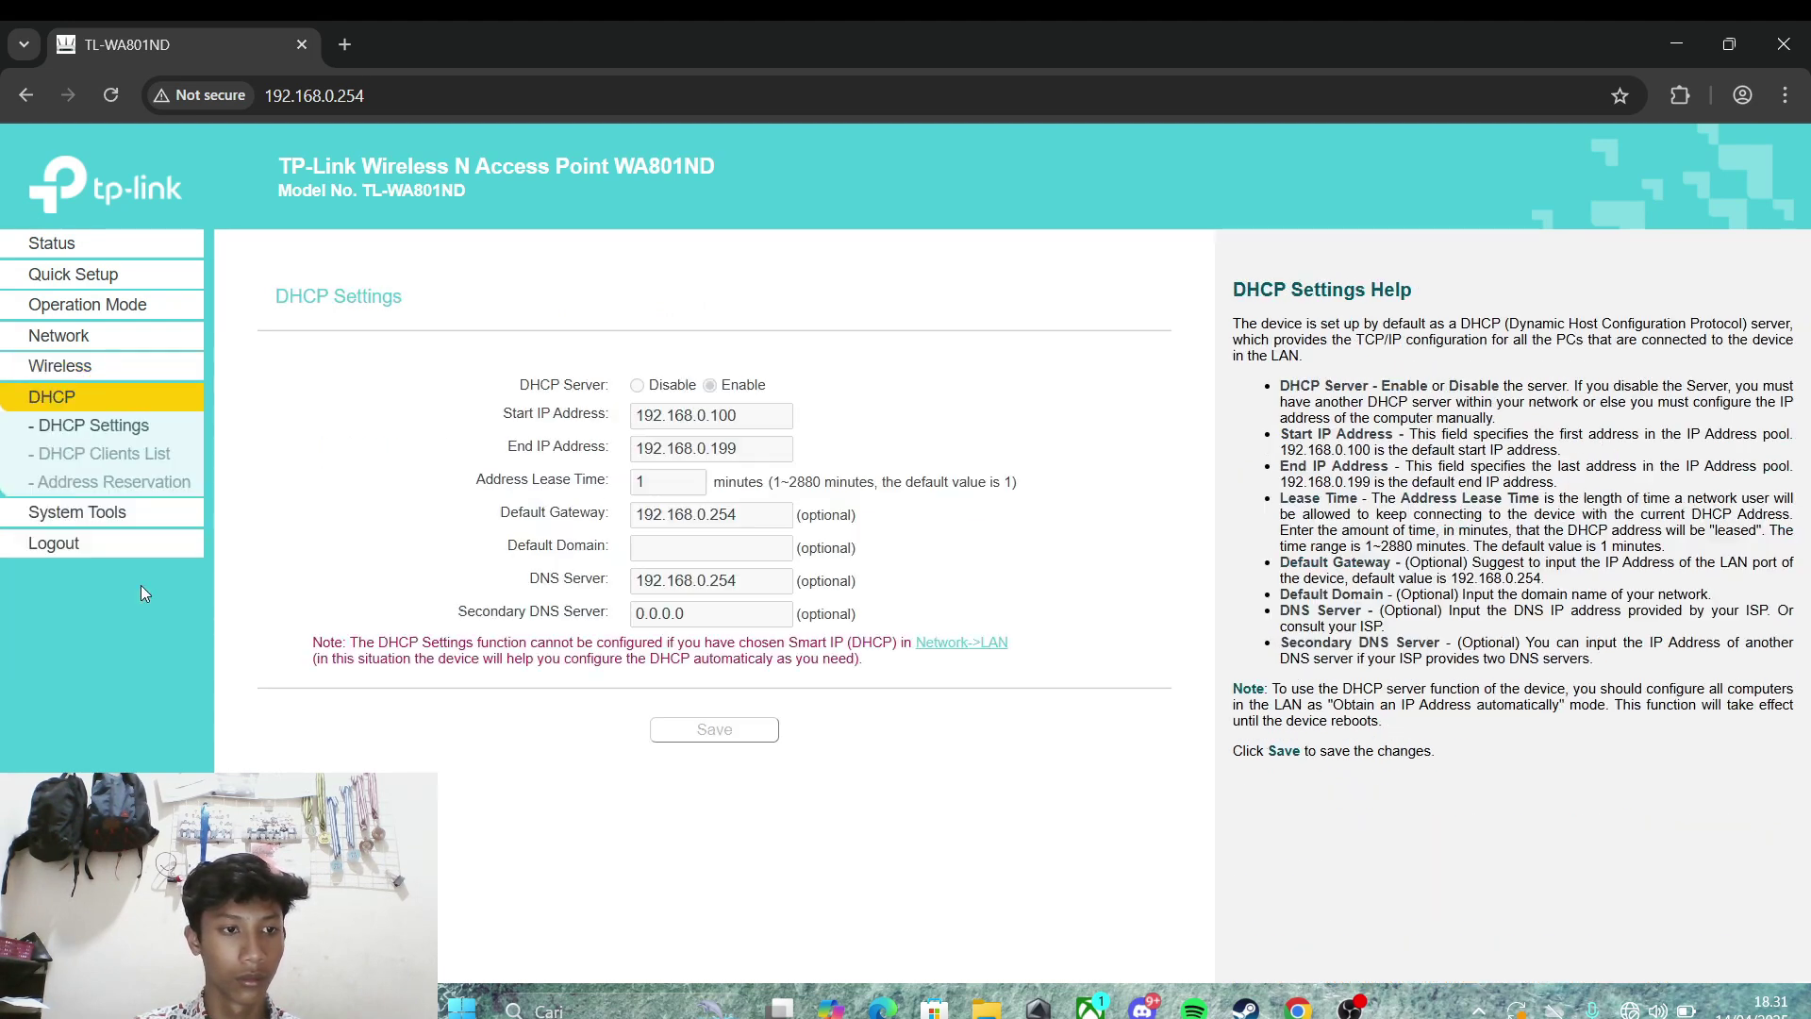
pyautogui.click(111, 462)
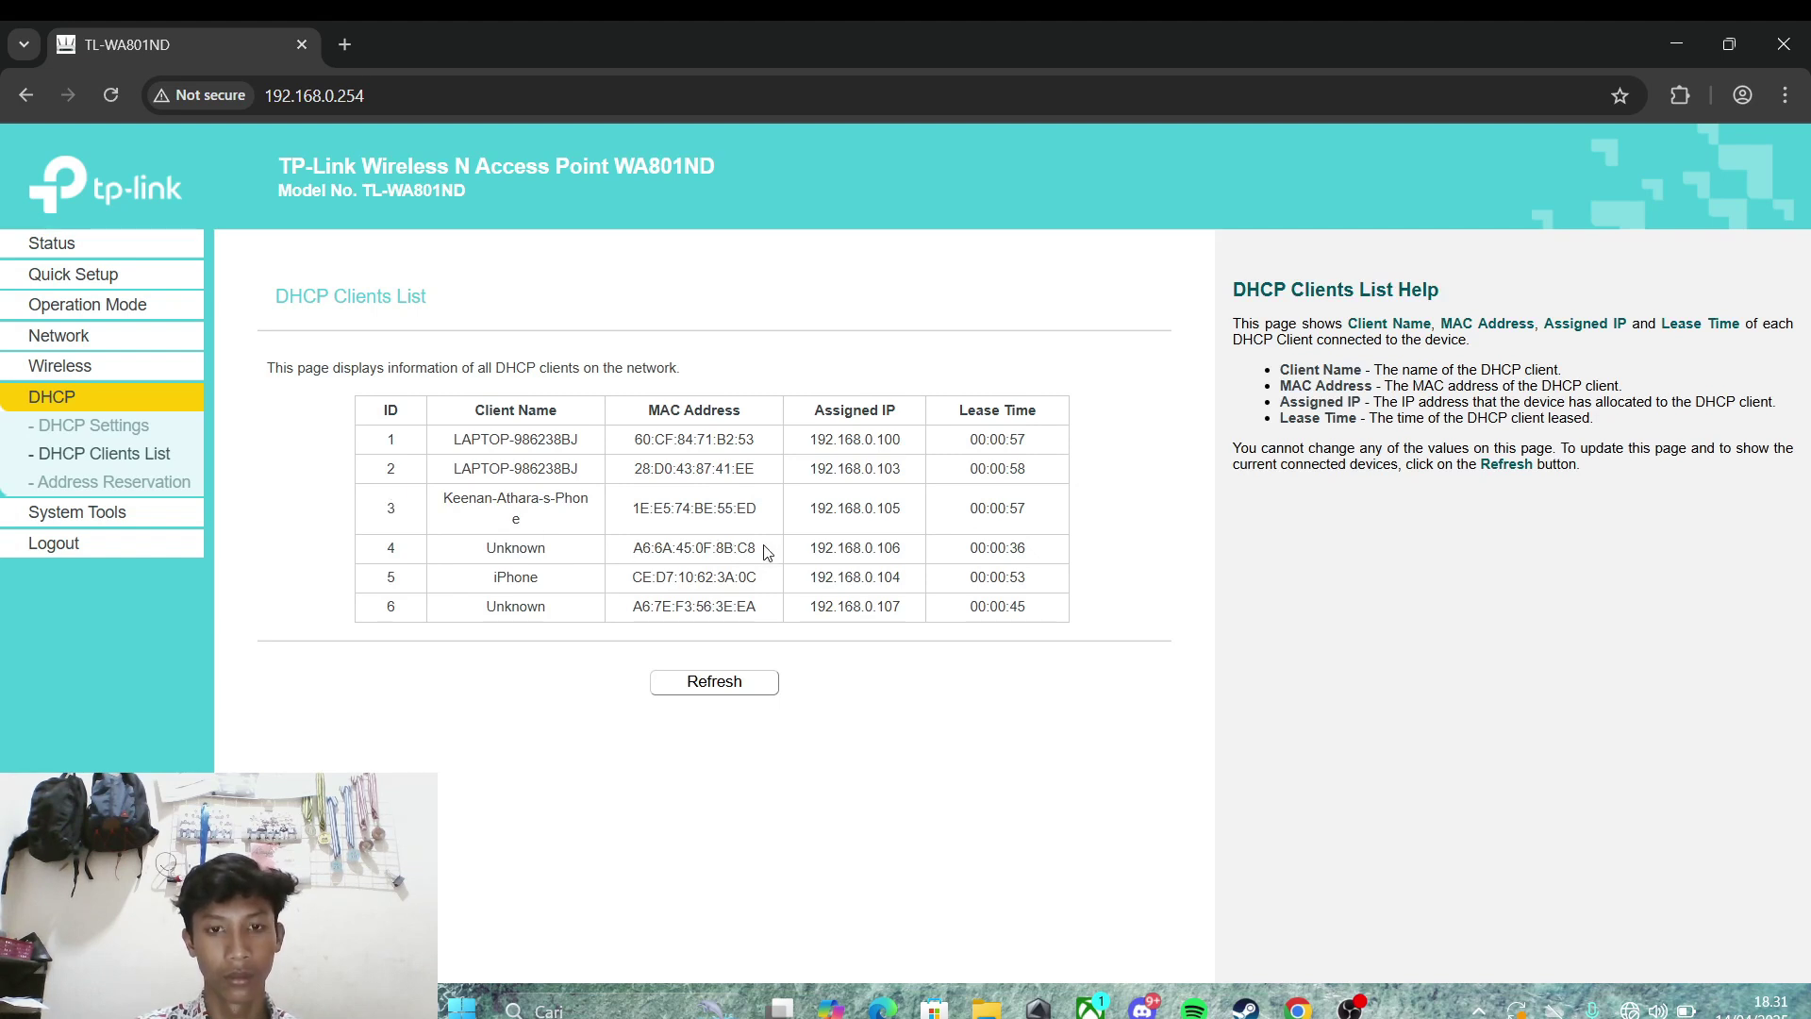
pyautogui.moveTo(764, 552); pyautogui.dragTo(612, 556)
pyautogui.hotkey('ctrl', 'c')
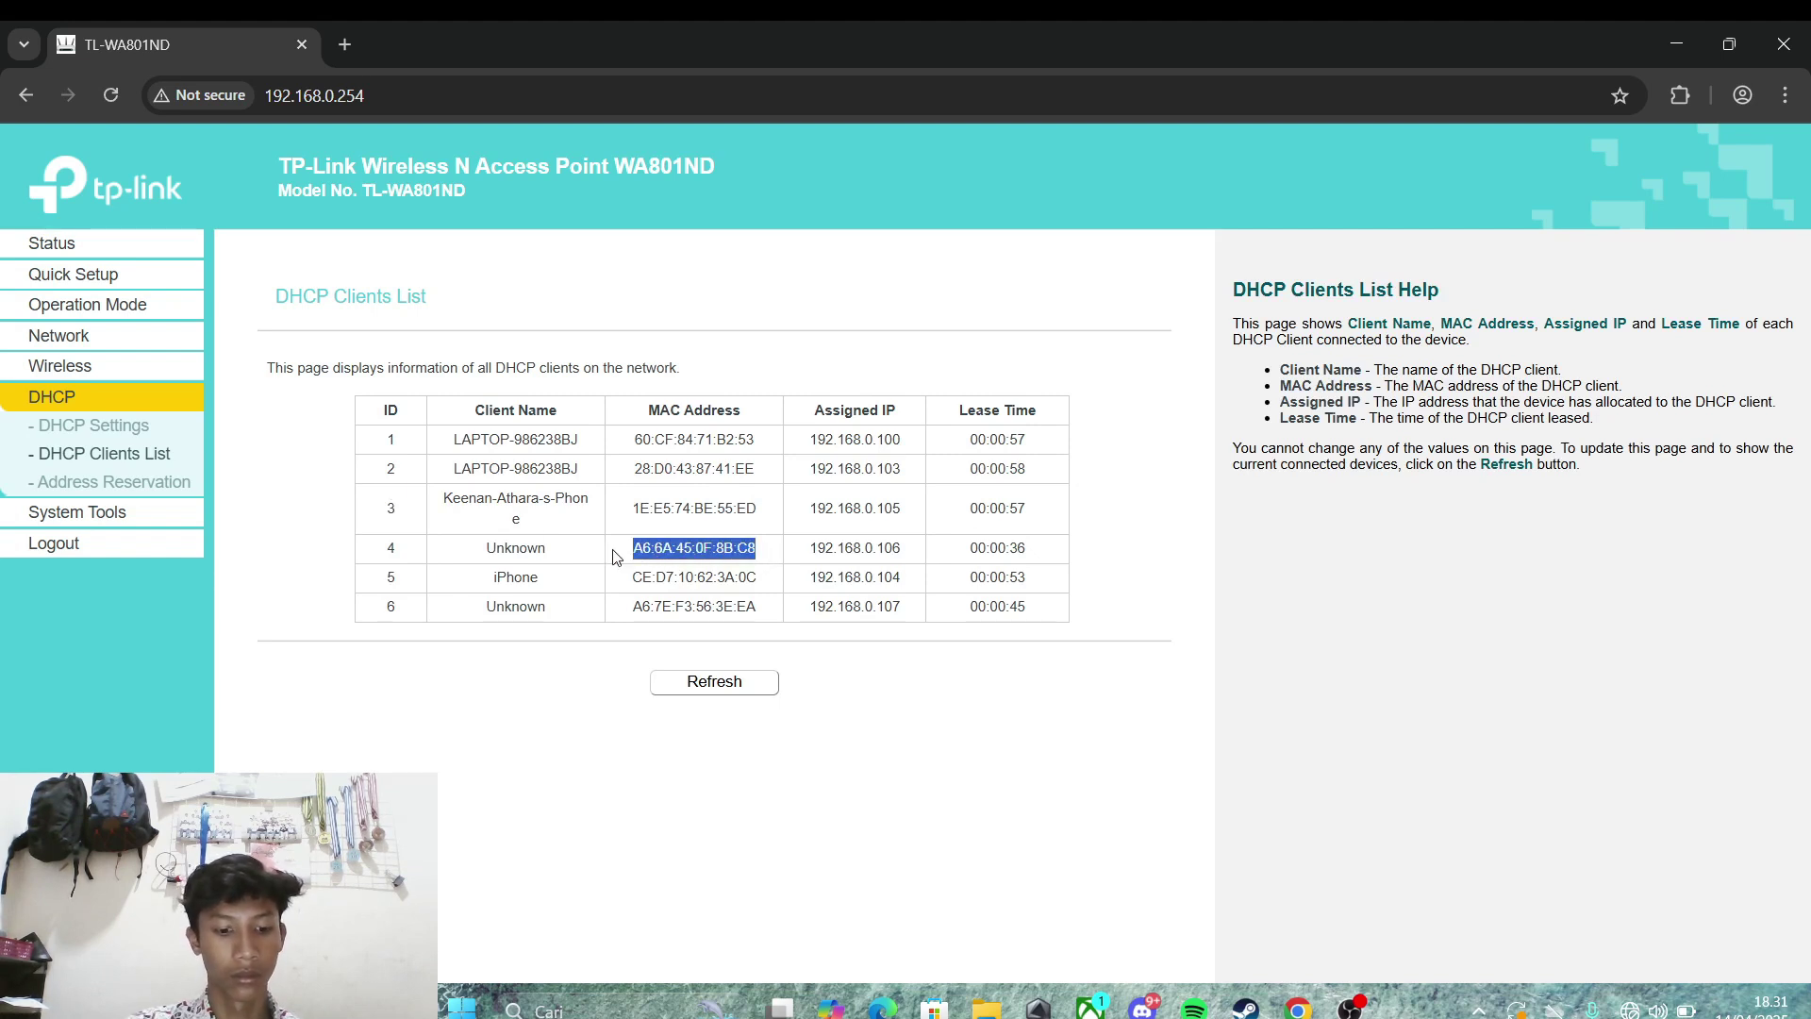
pyautogui.click(105, 365)
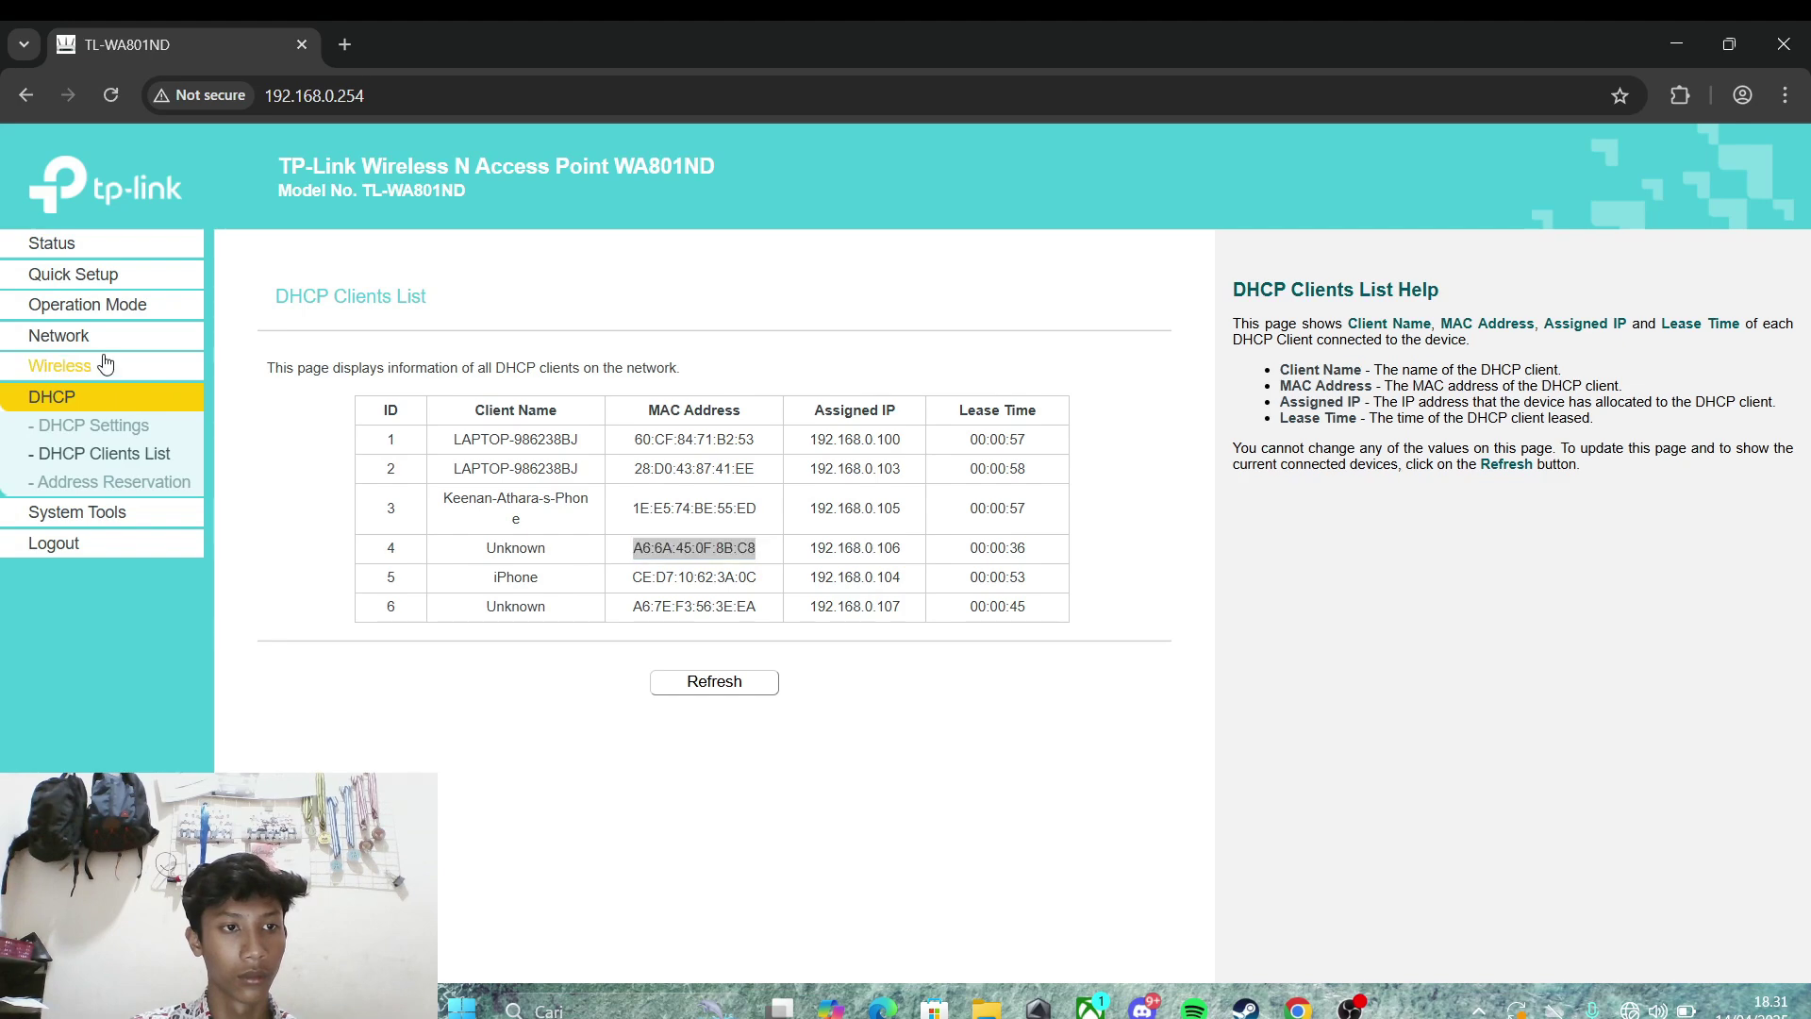
pyautogui.click(144, 479)
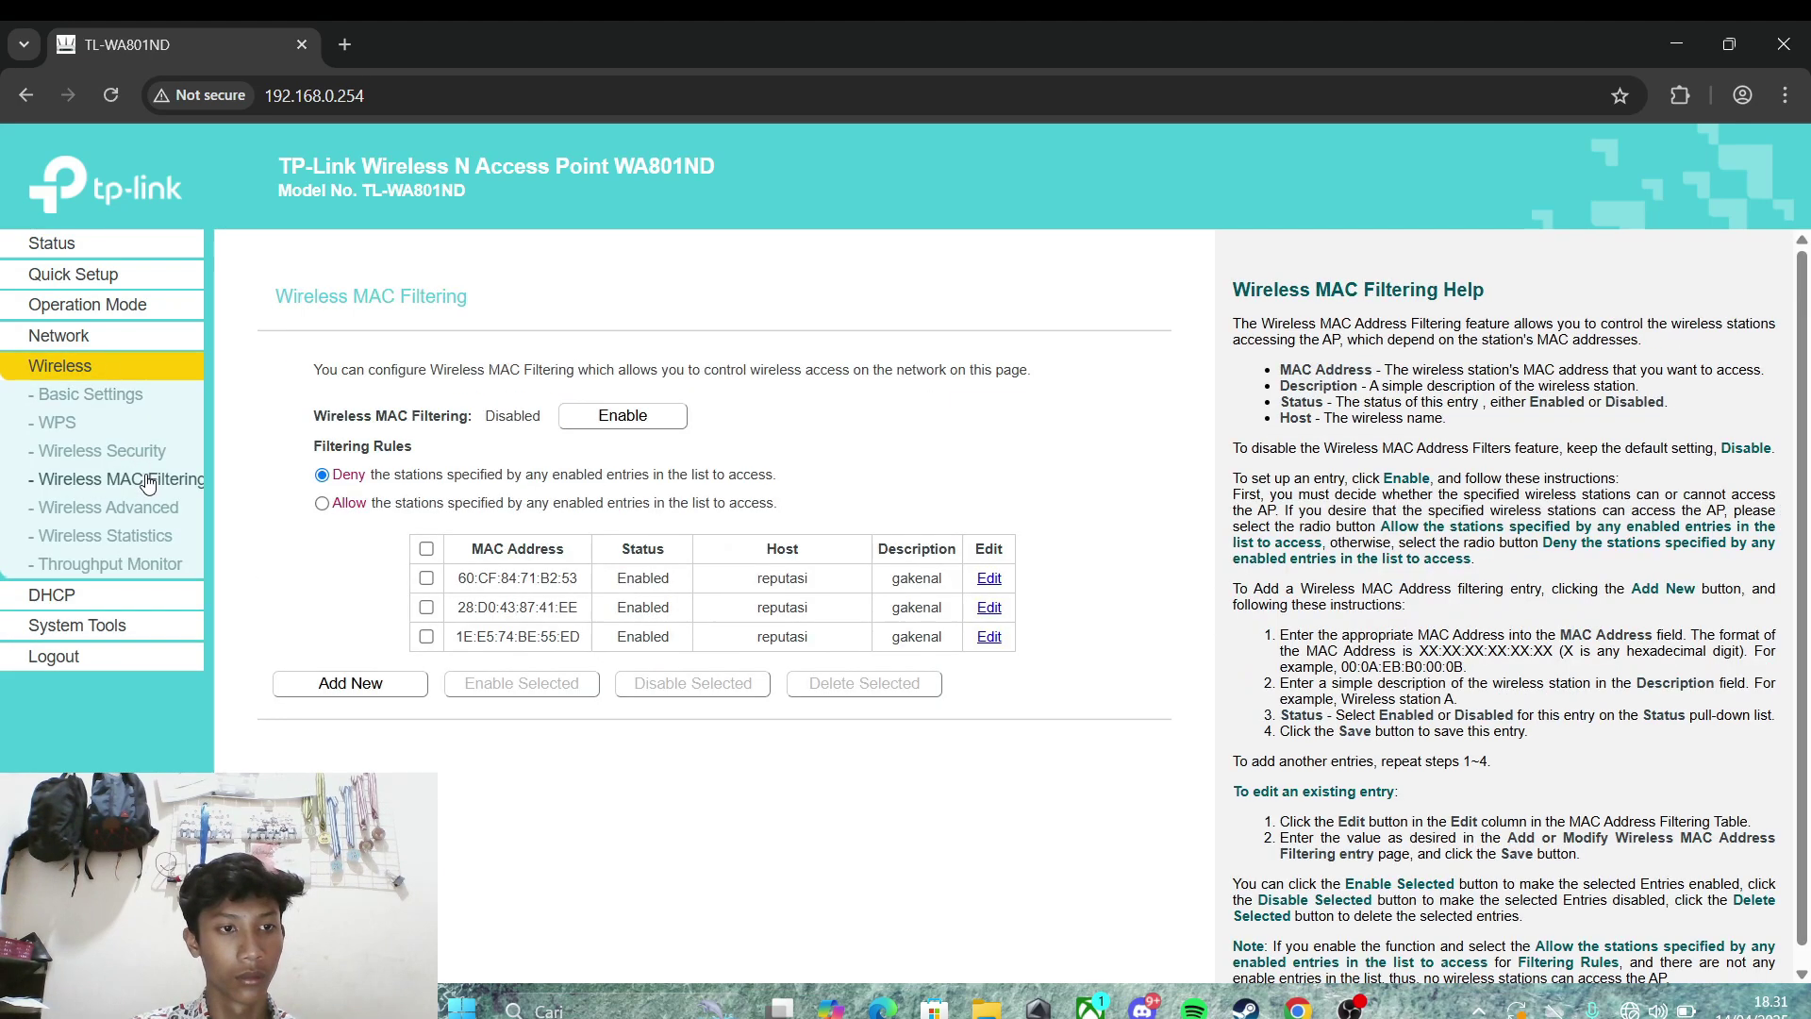
pyautogui.click(349, 688)
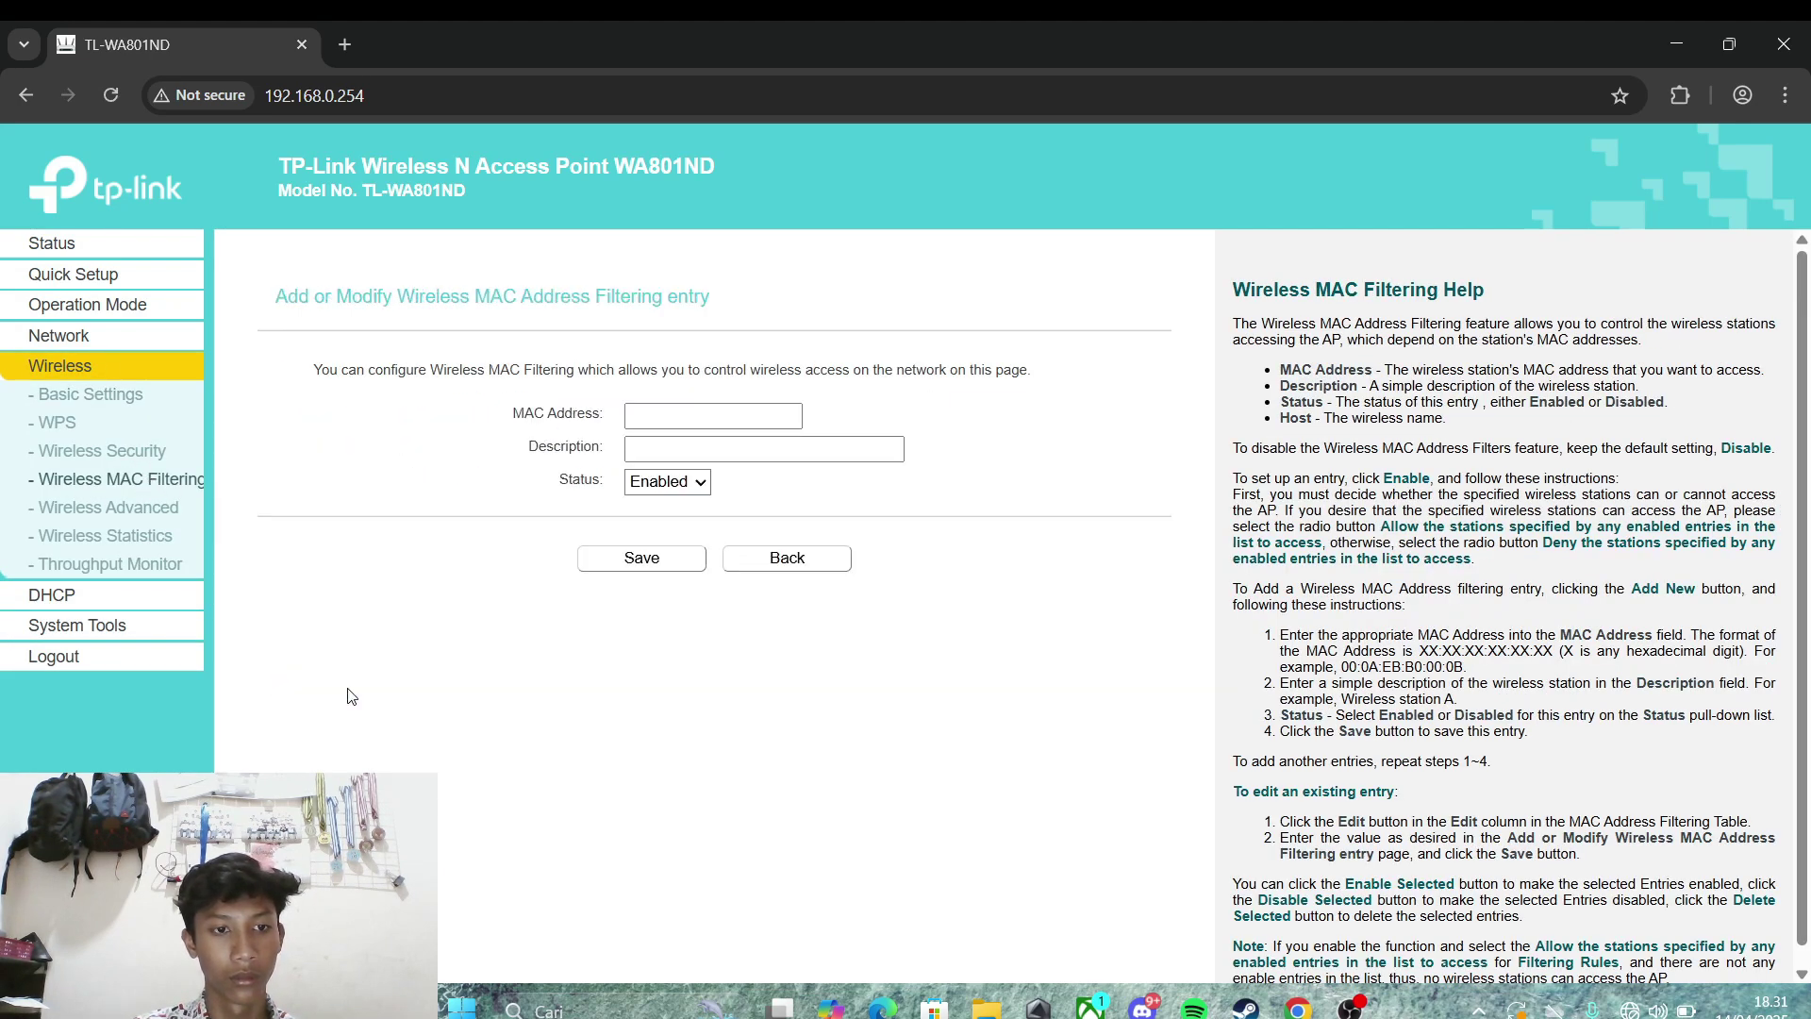
pyautogui.click(694, 413)
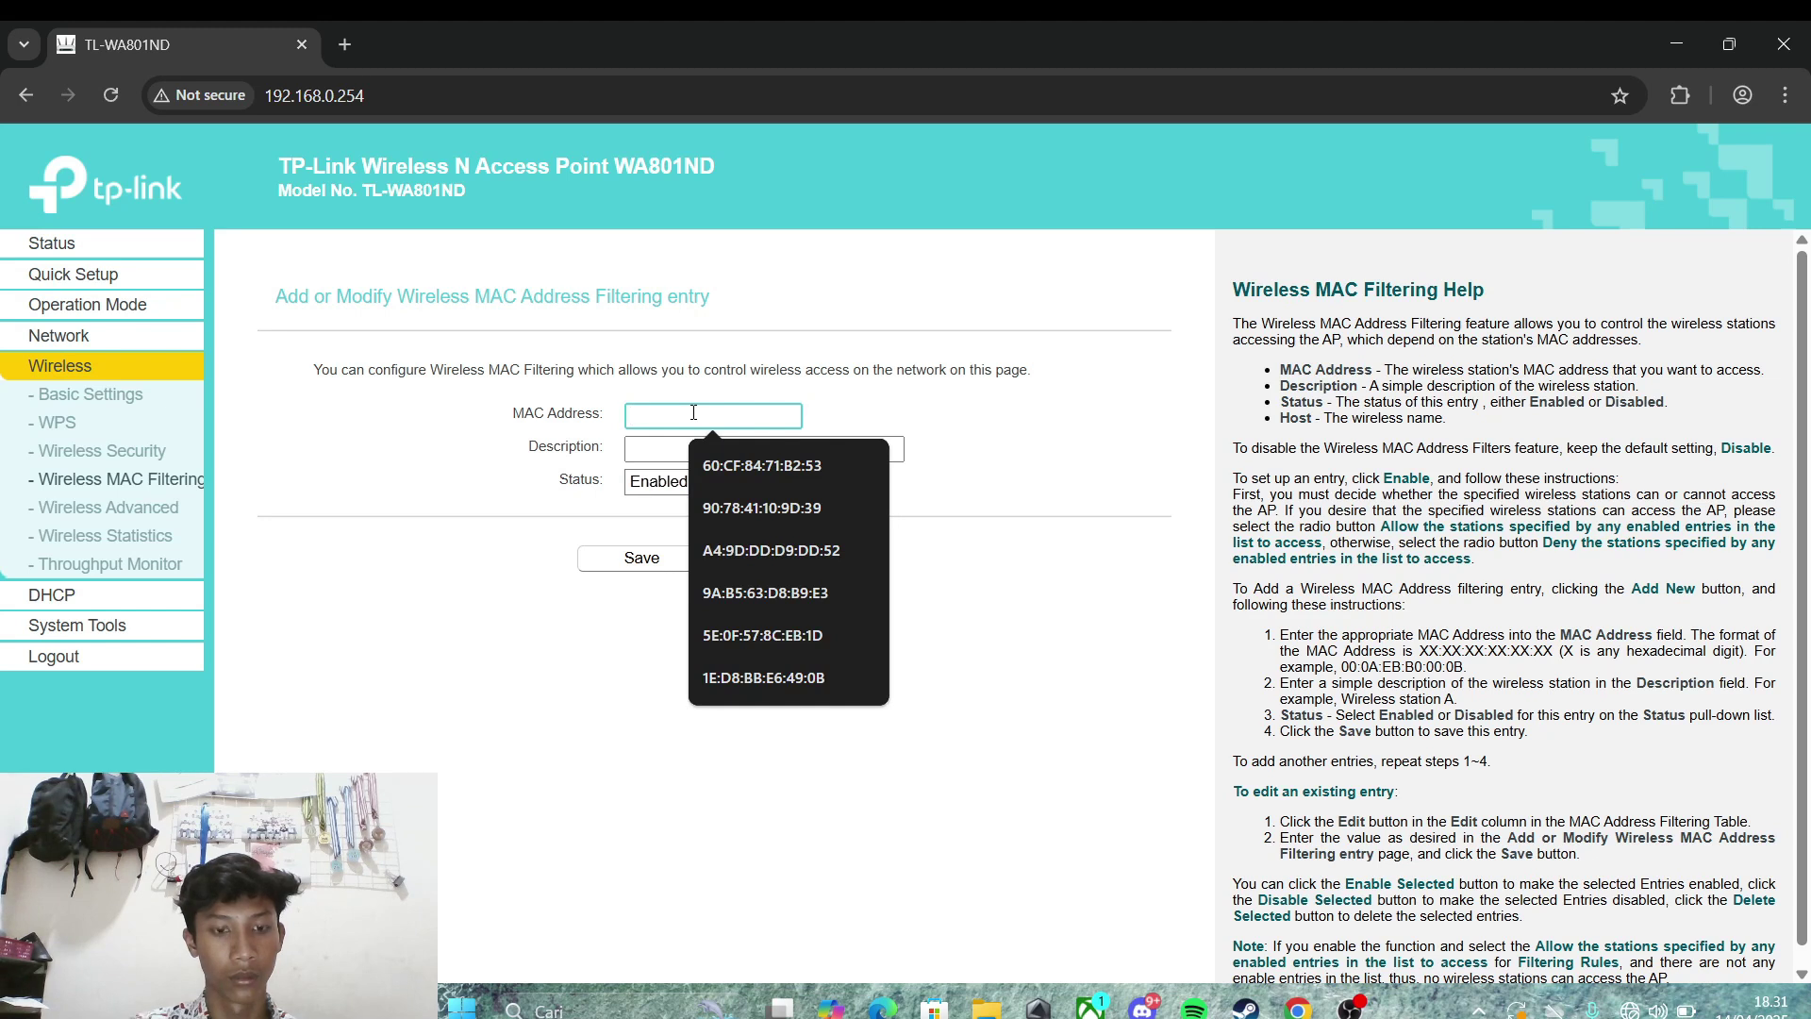
pyautogui.hotkey('ctrl', 'v')
pyautogui.click(728, 440)
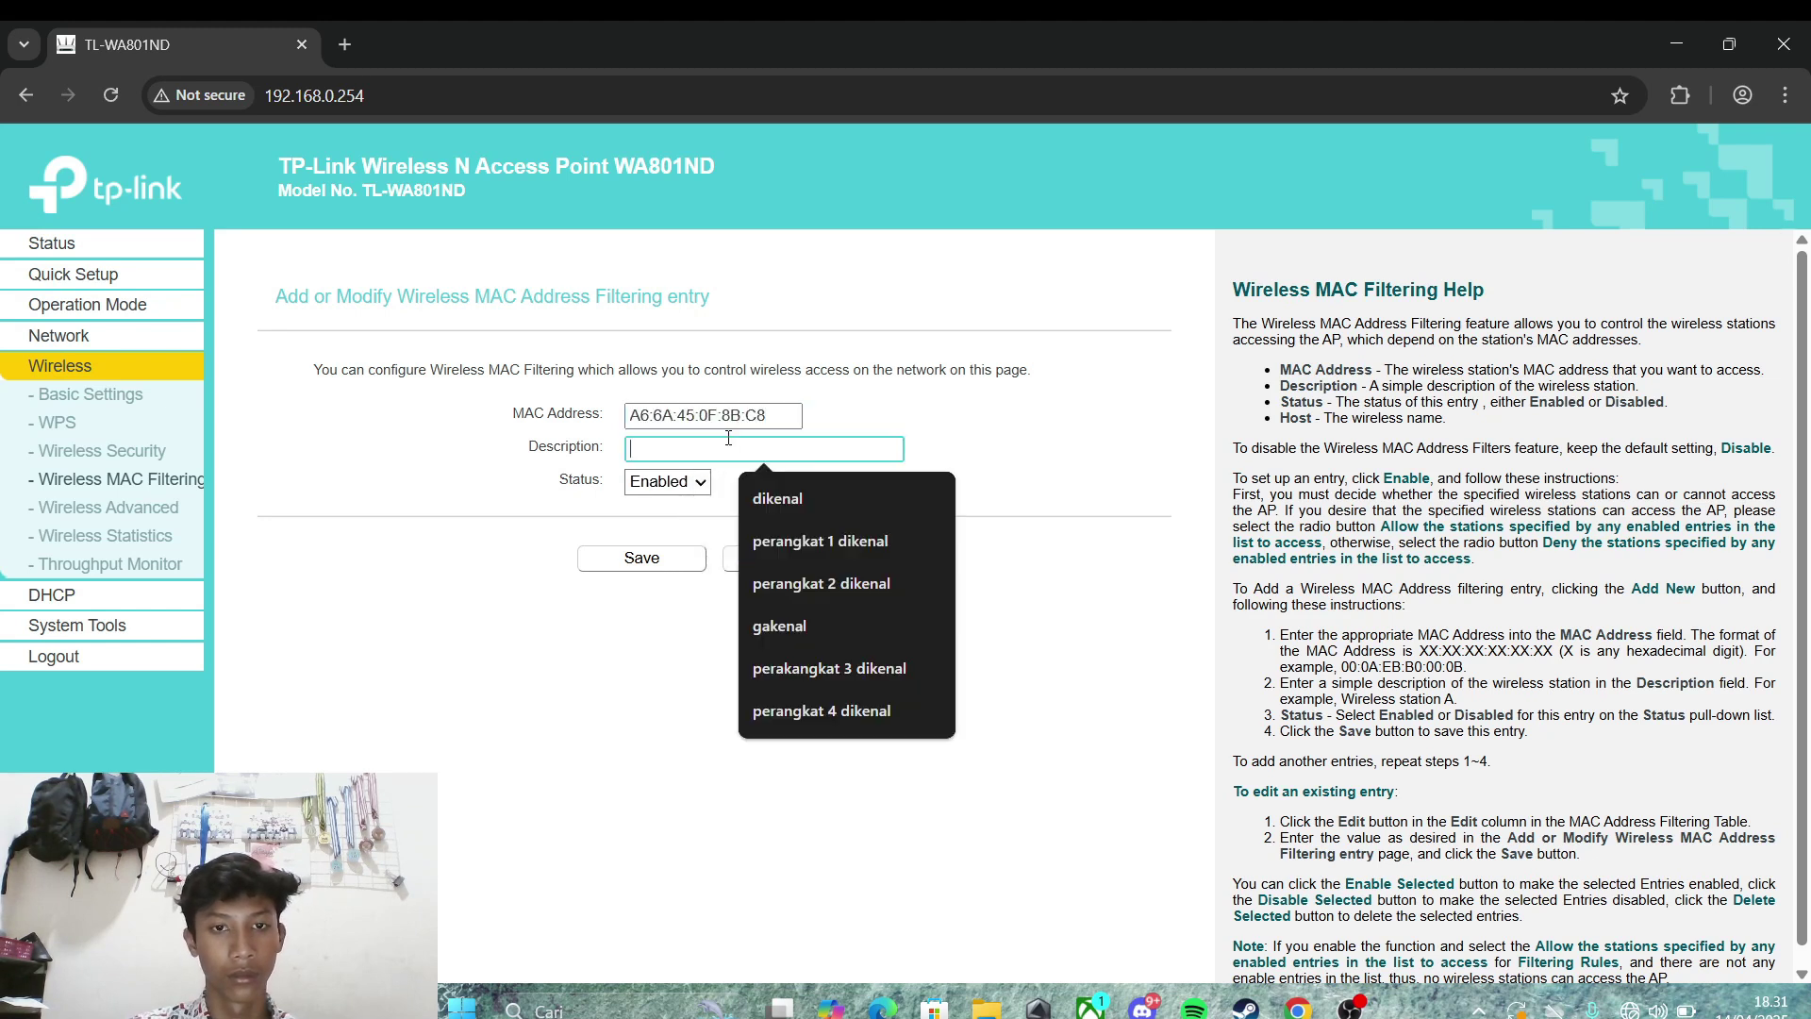
pyautogui.click(777, 627)
pyautogui.click(645, 560)
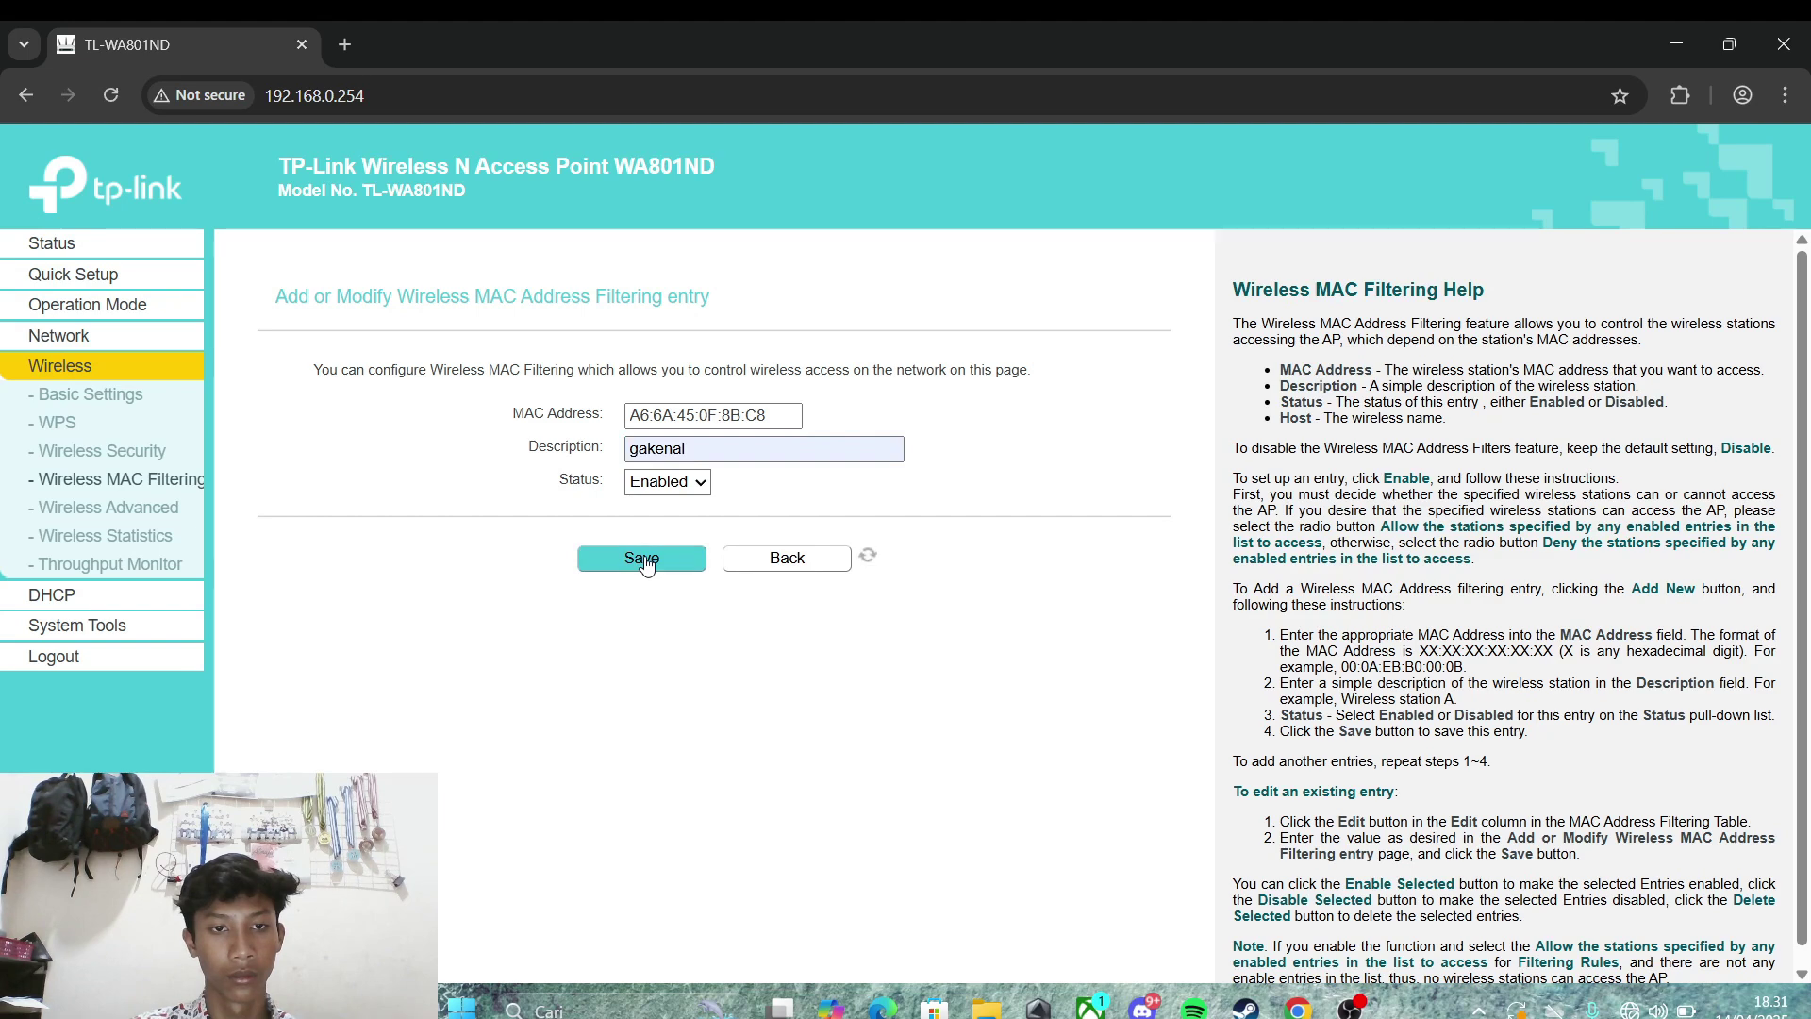
pyautogui.click(143, 604)
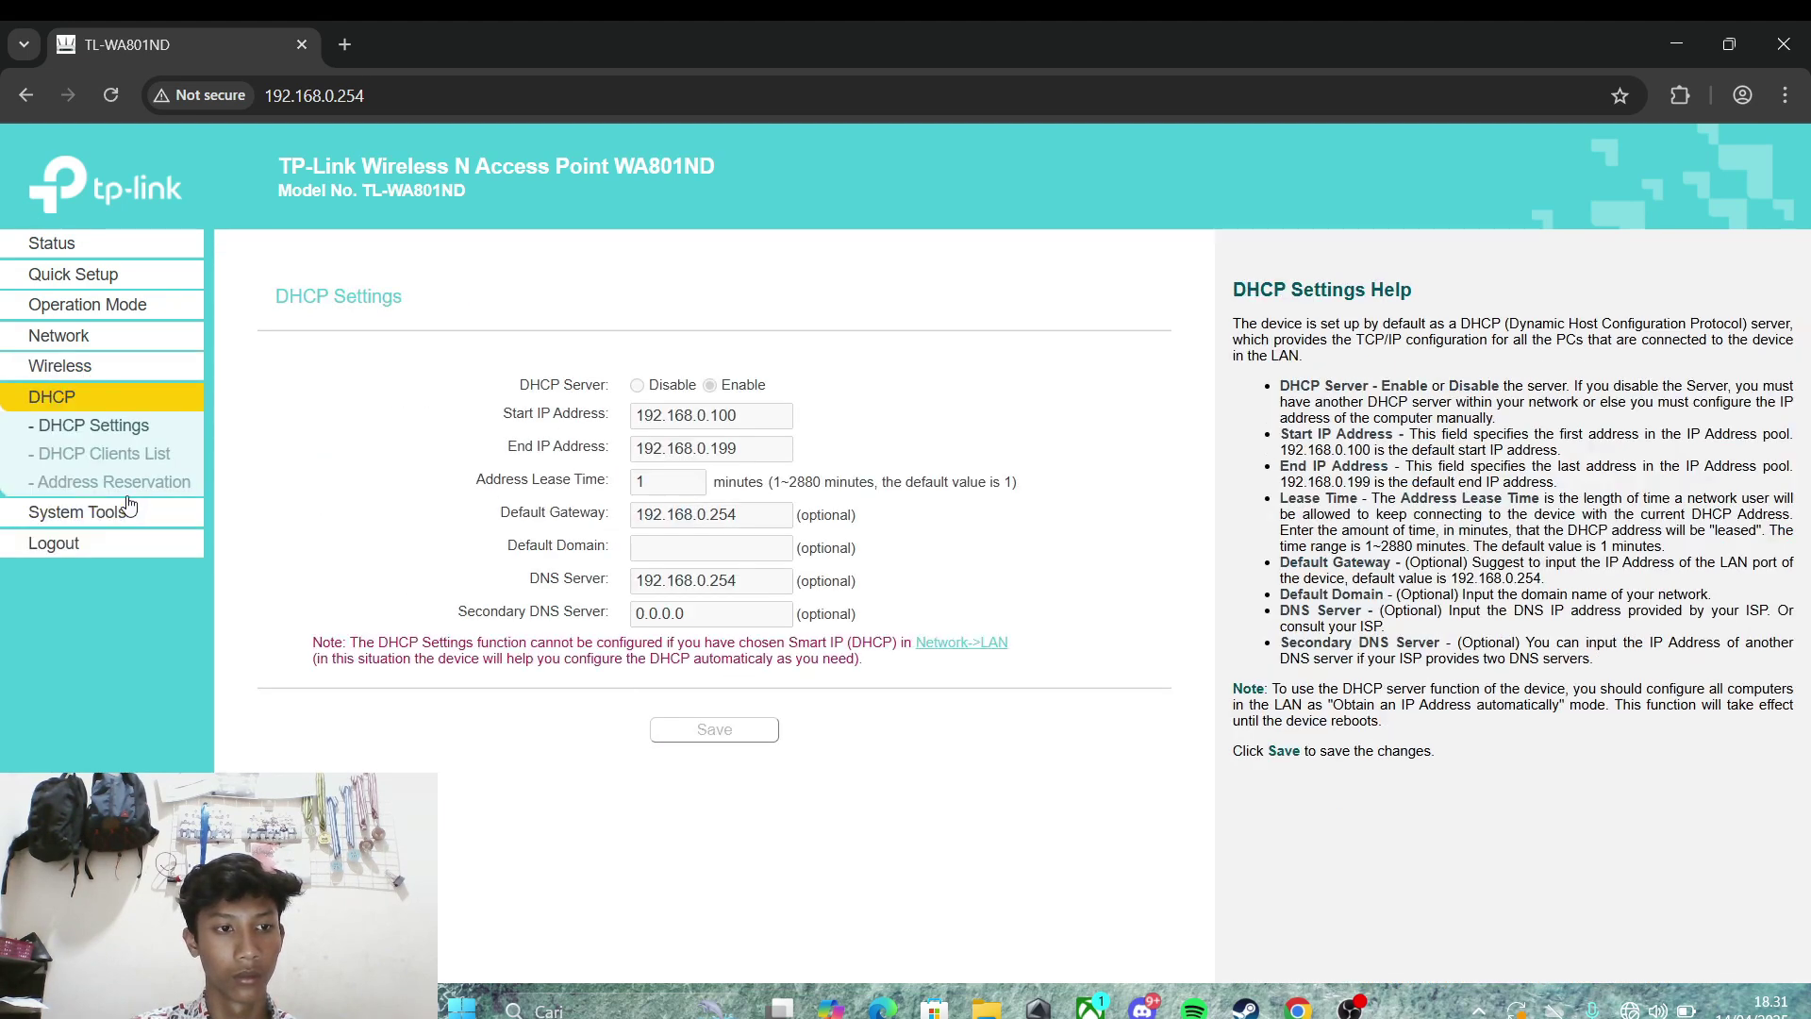
pyautogui.click(114, 457)
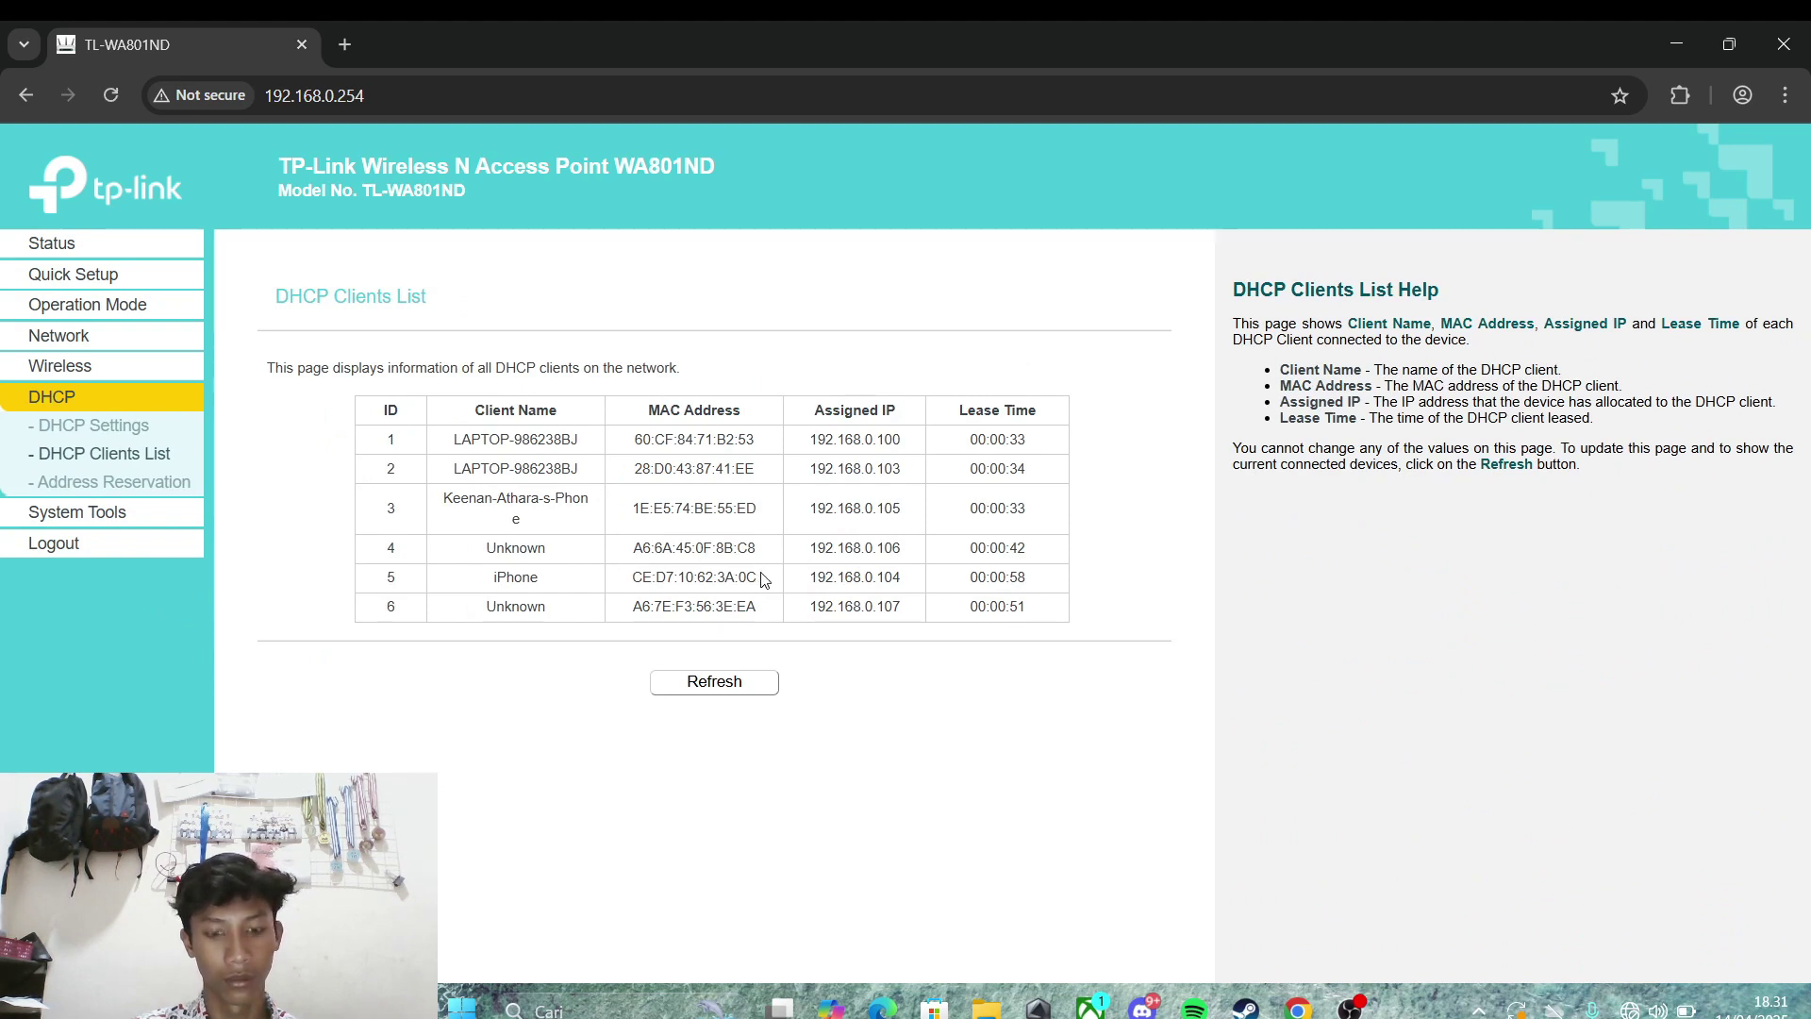
pyautogui.moveTo(762, 579); pyautogui.dragTo(630, 582)
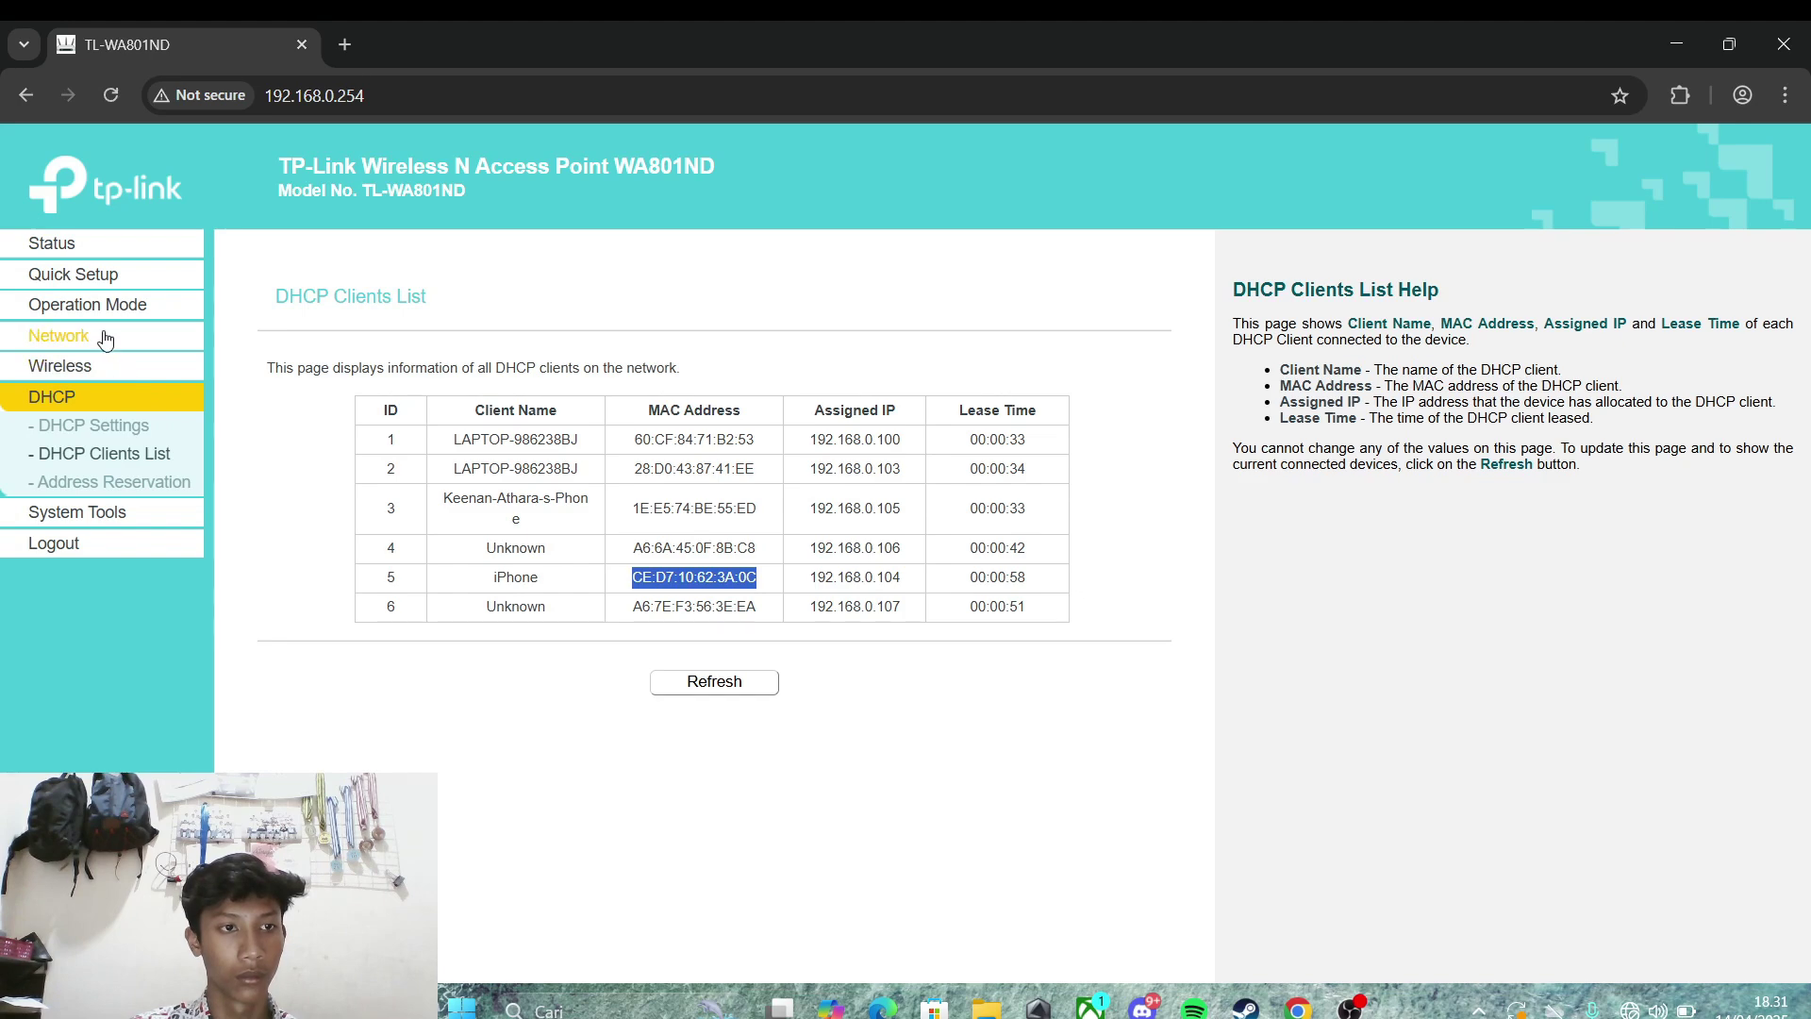
pyautogui.click(104, 368)
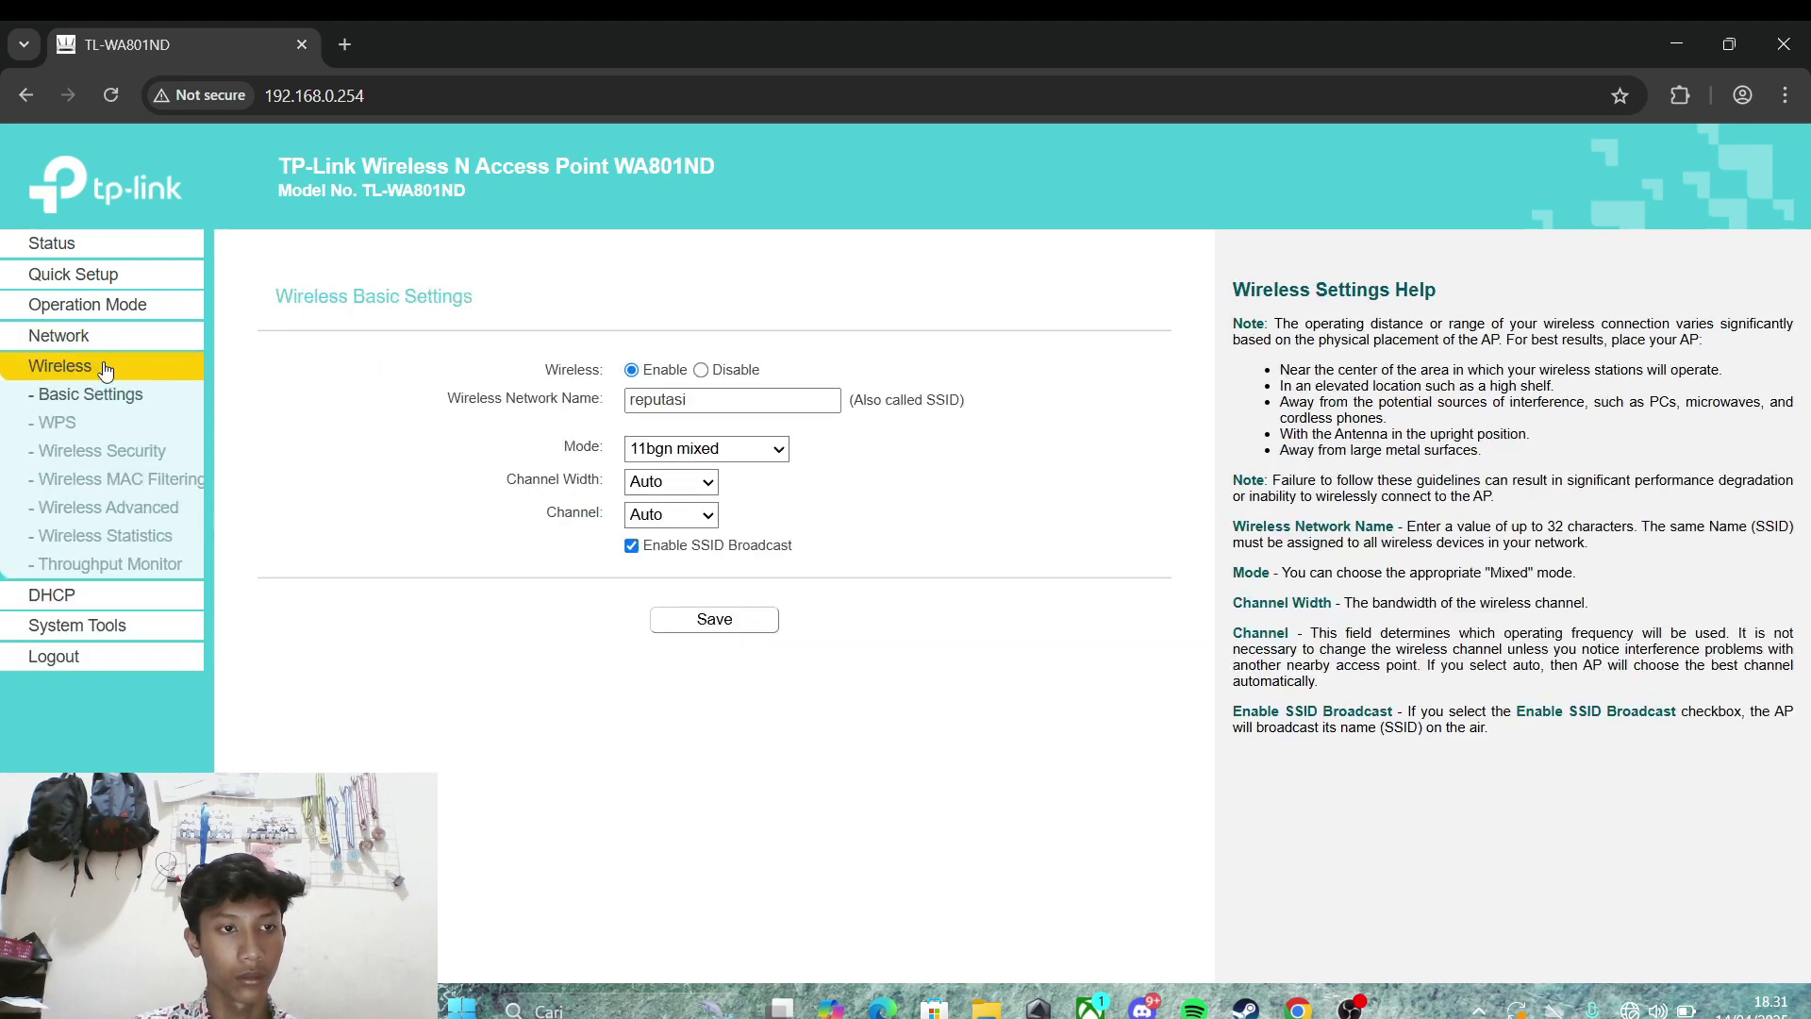
pyautogui.click(120, 478)
pyautogui.click(382, 712)
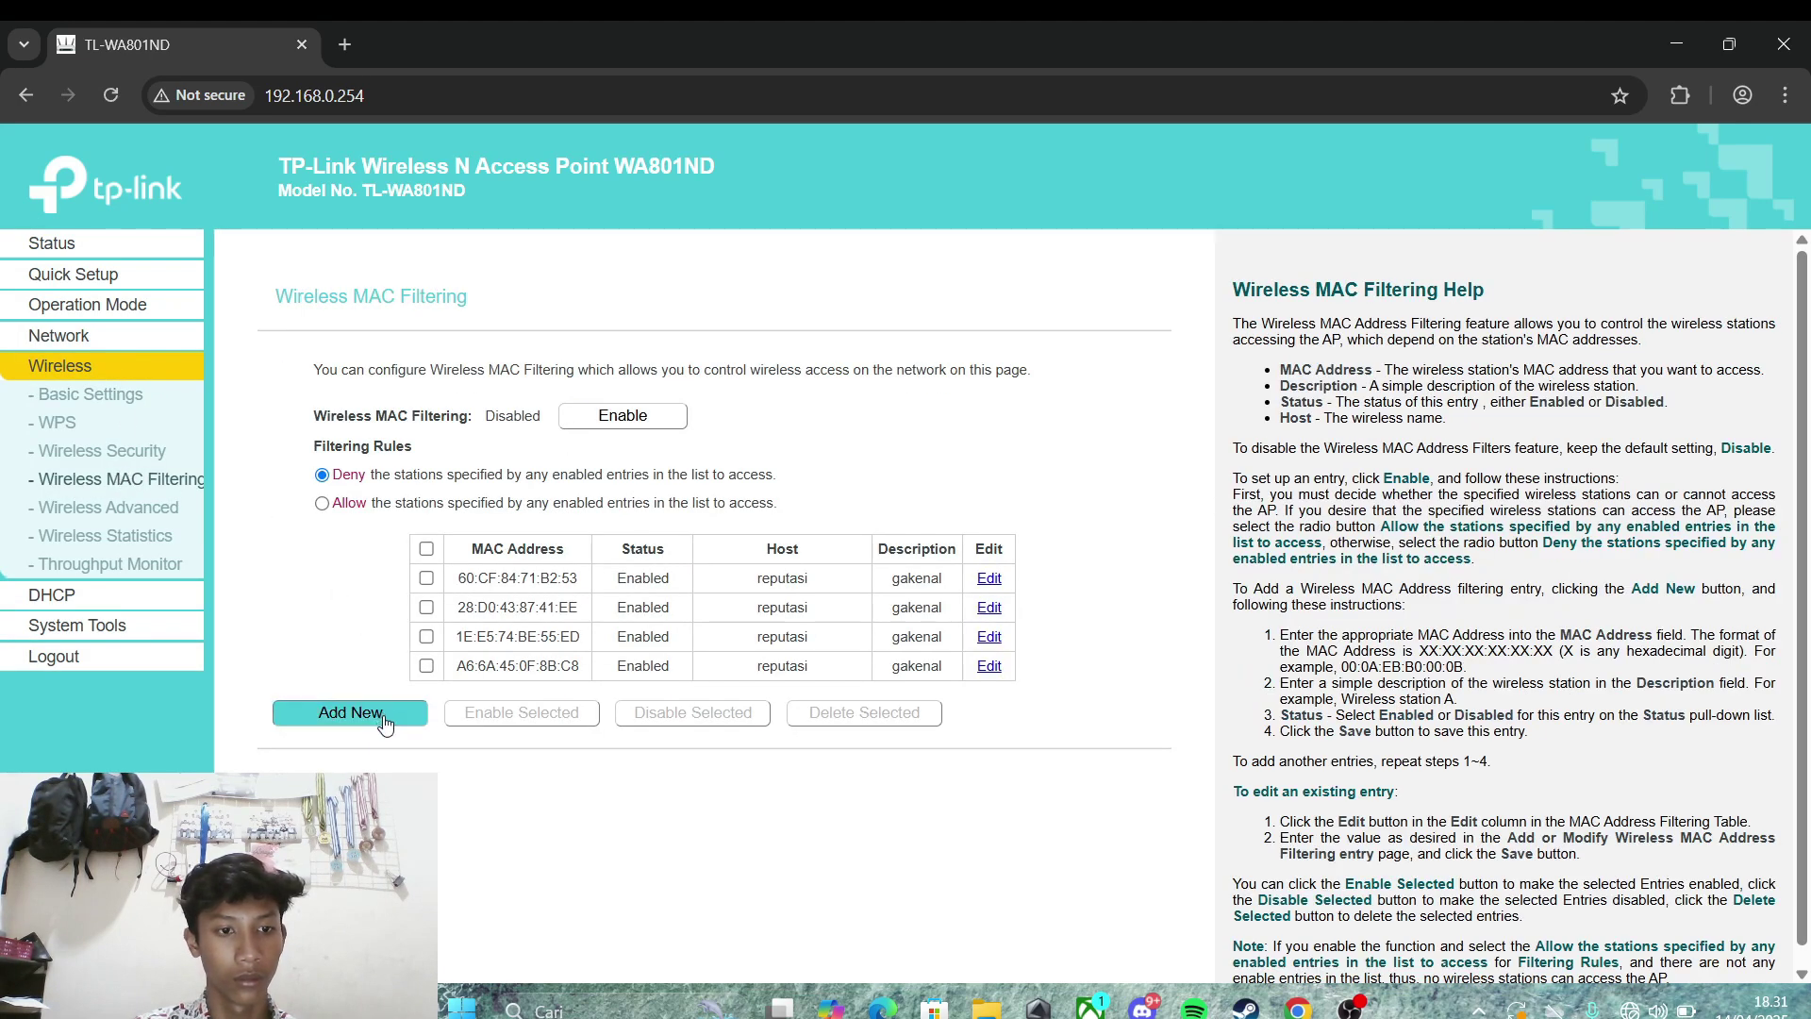
pyautogui.click(700, 416)
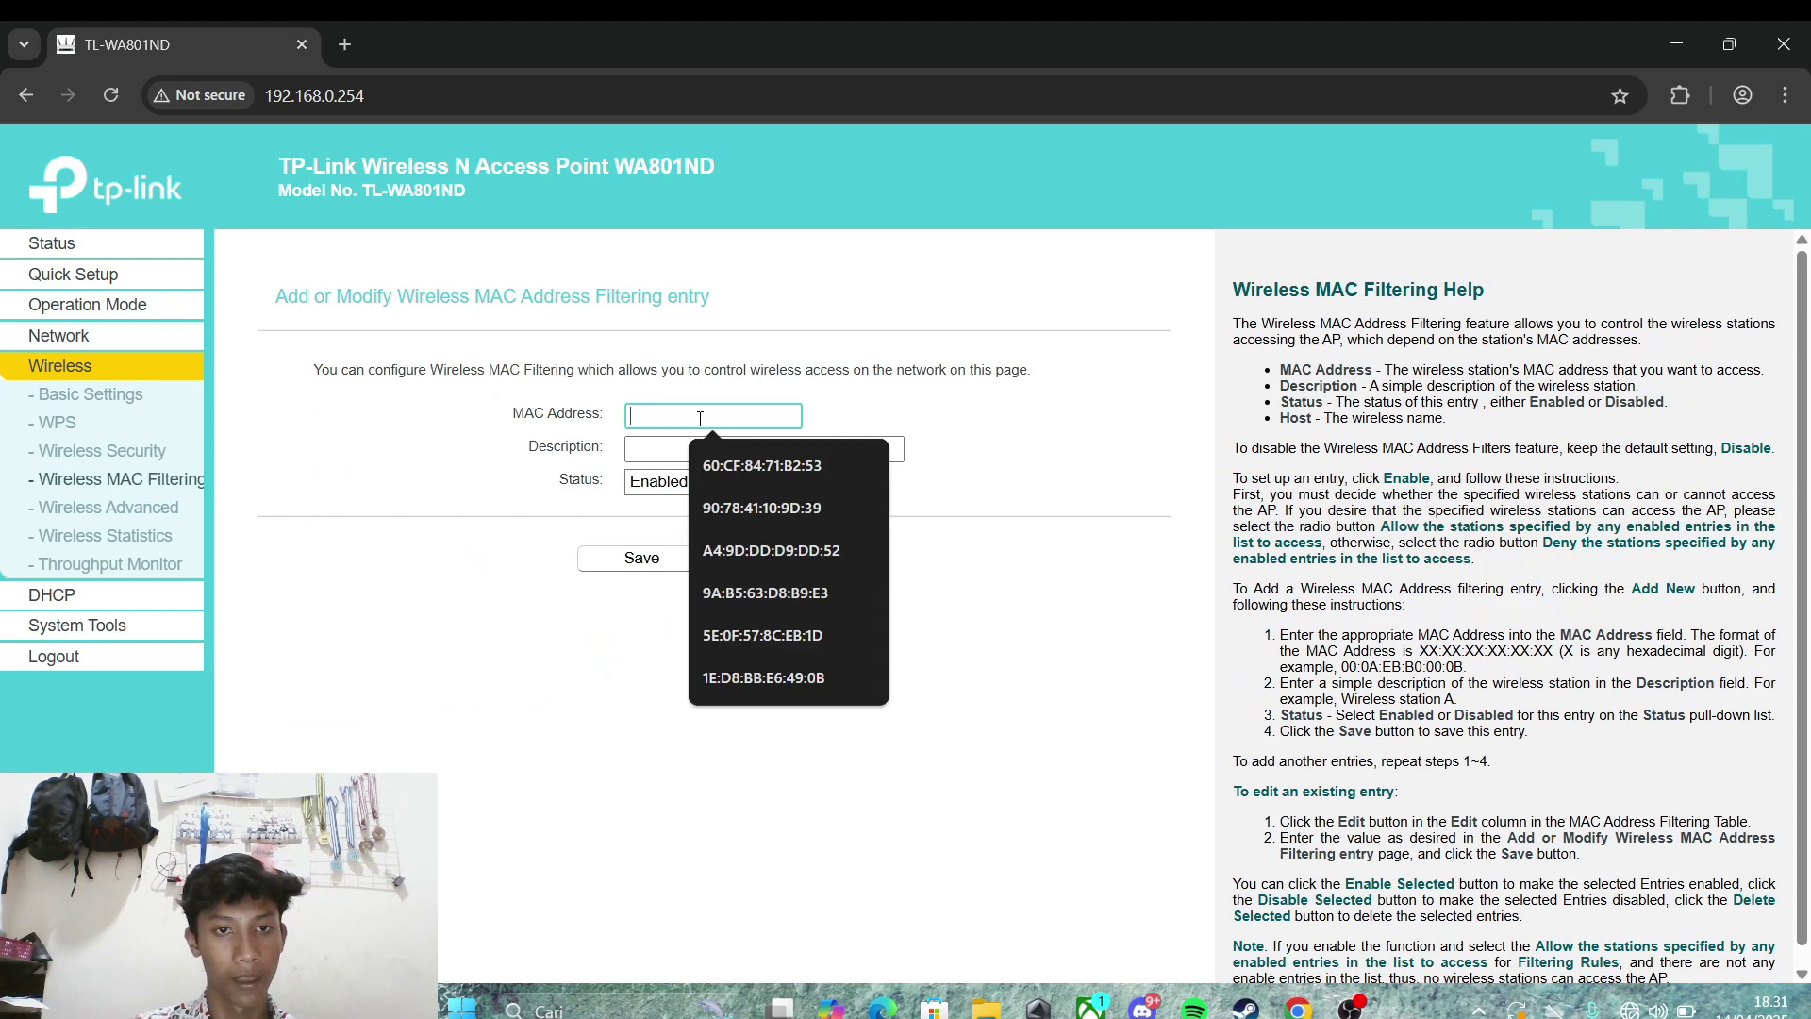
pyautogui.press('Down')
pyautogui.press('Return')
pyautogui.click(710, 449)
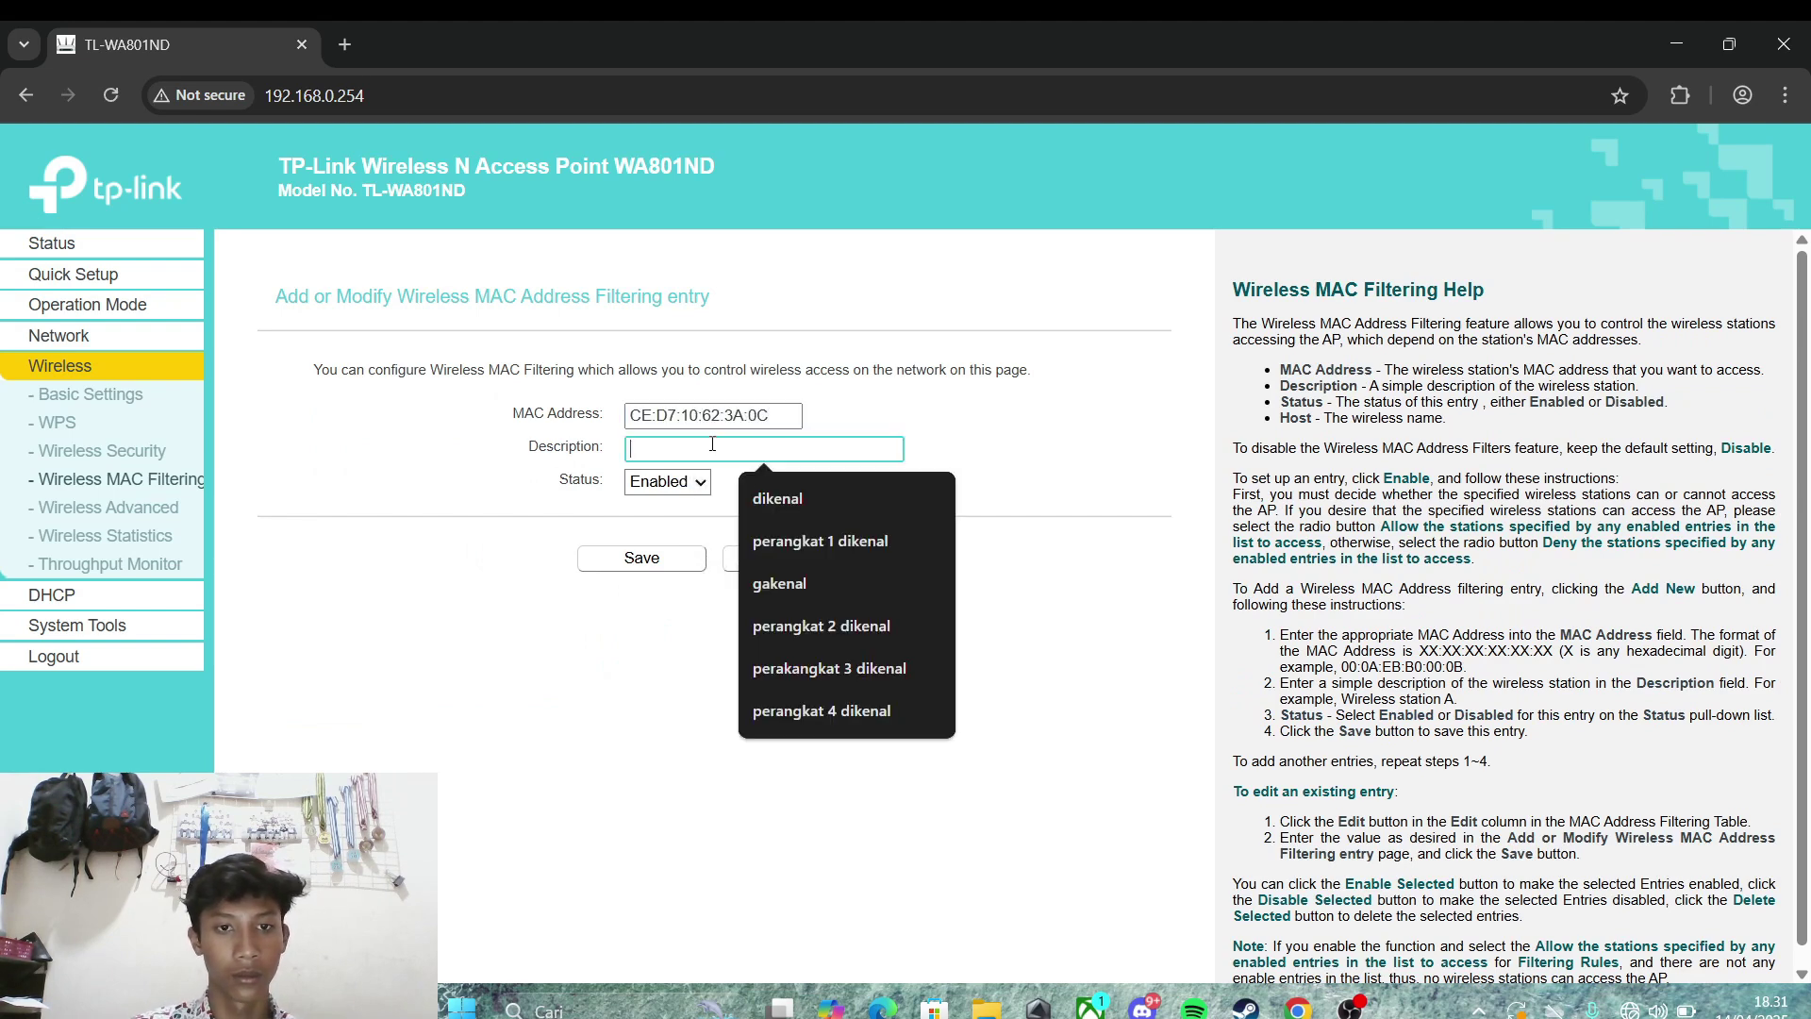
pyautogui.click(784, 577)
pyautogui.click(642, 557)
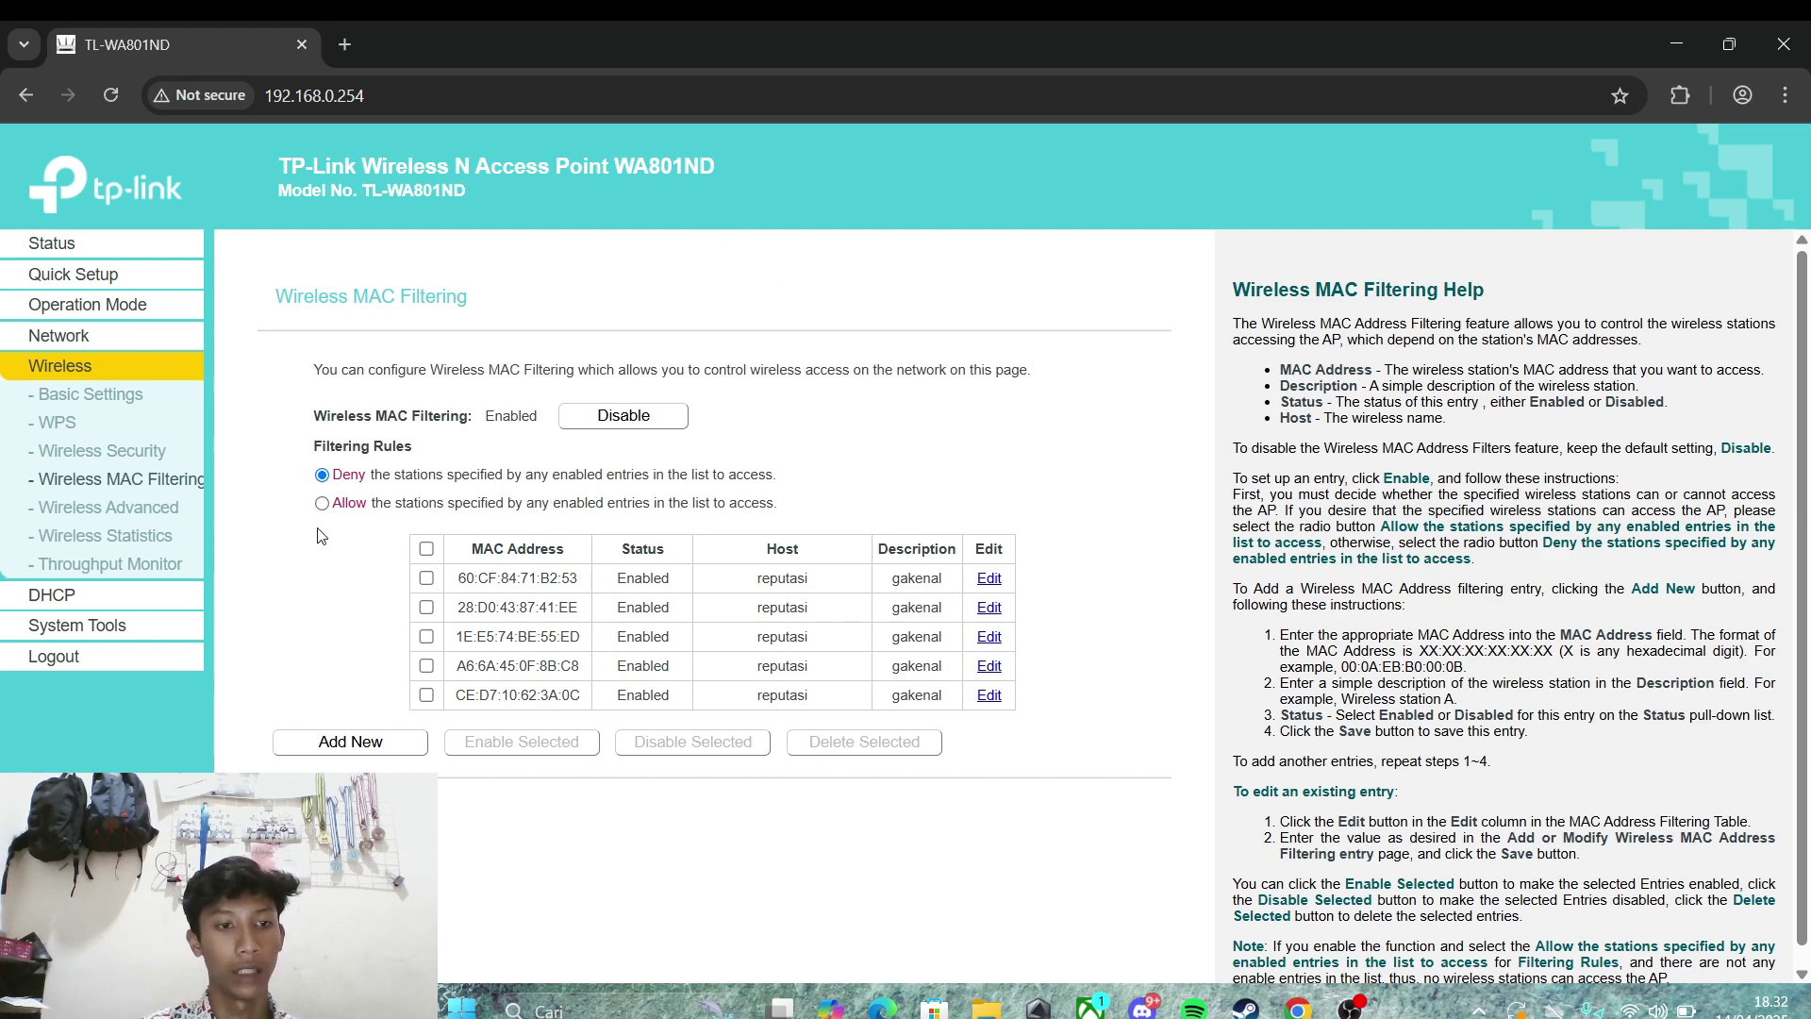
# Step: Open the DHCP Clients List and refresh it repeatedly to see which clients remain connected
pyautogui.click(159, 592)
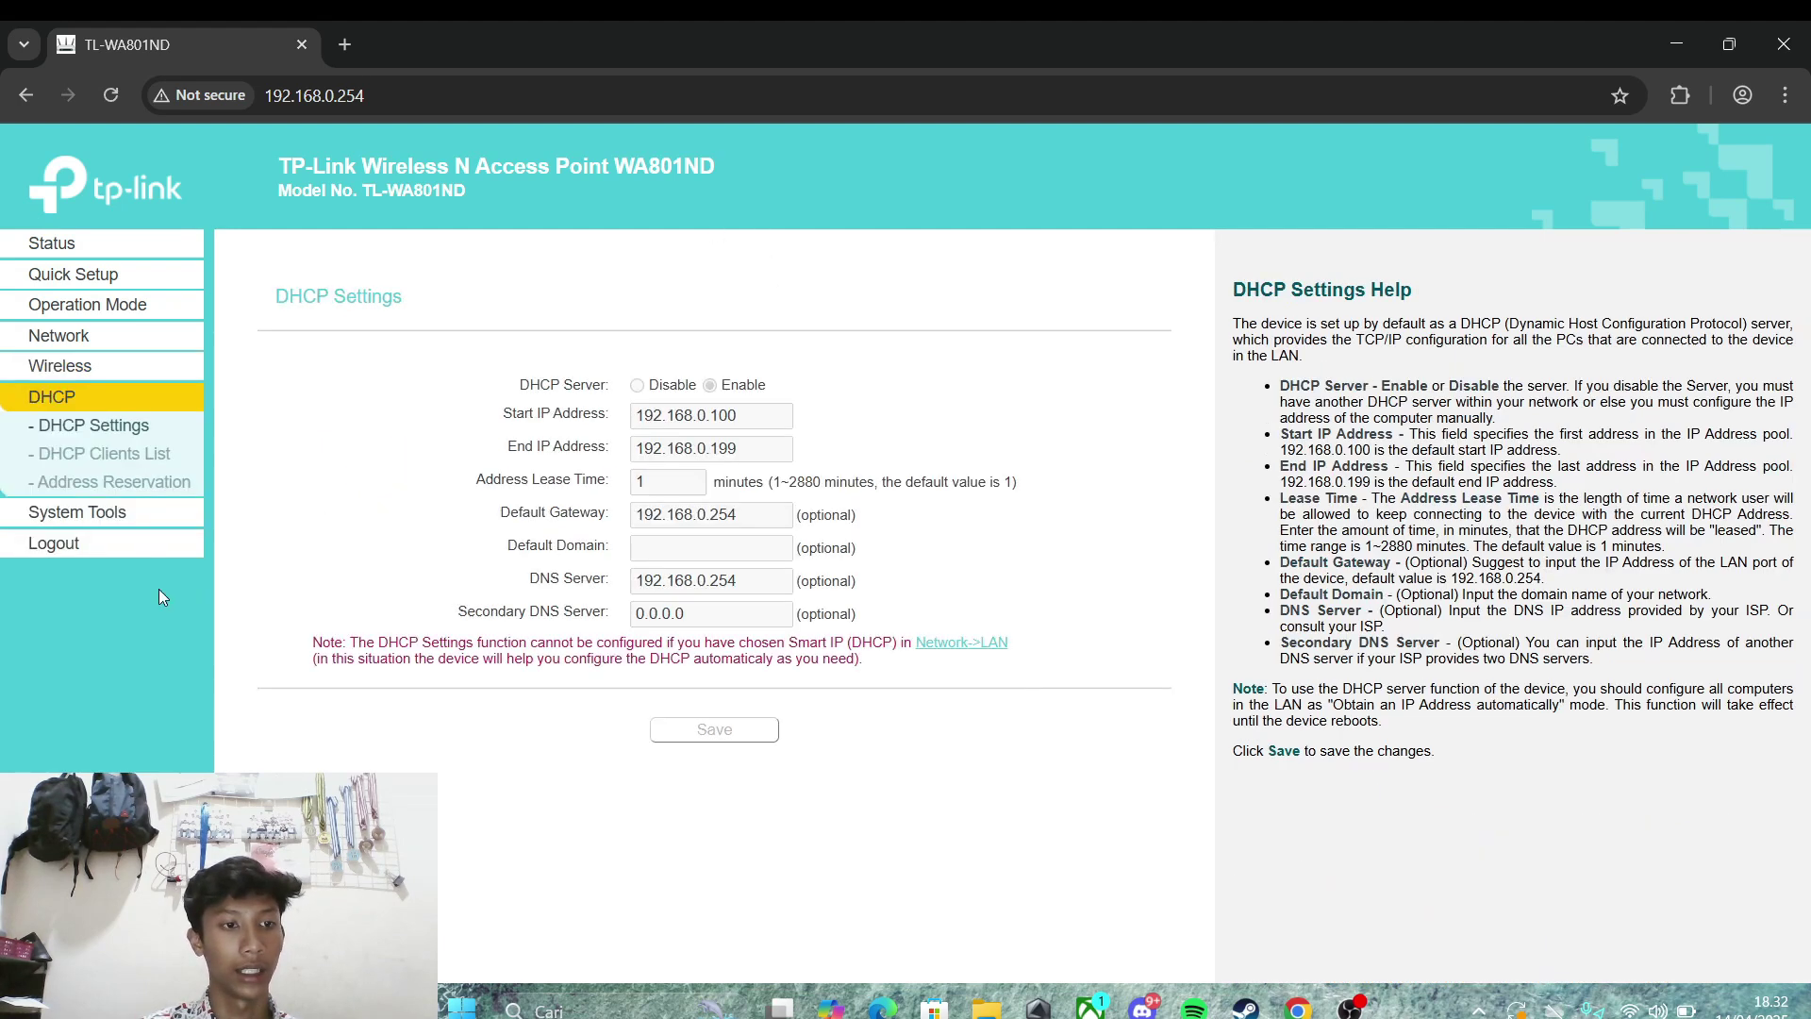
pyautogui.click(113, 457)
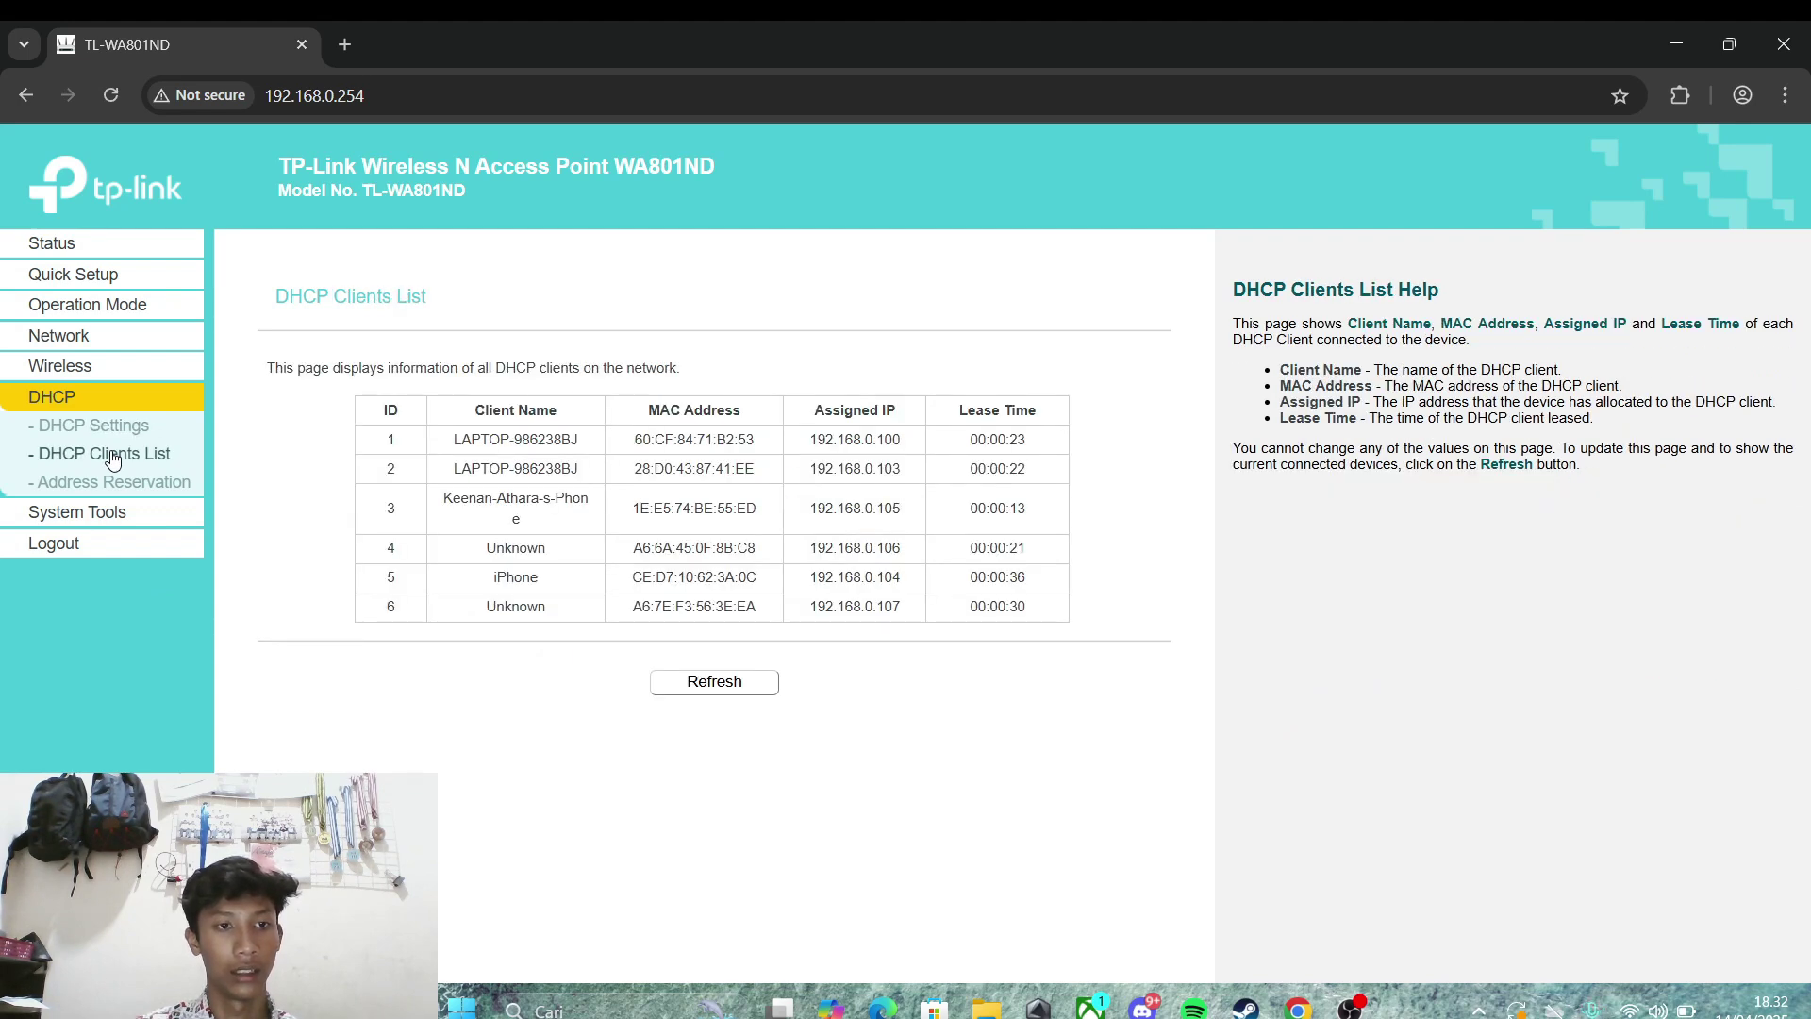
pyautogui.click(739, 685)
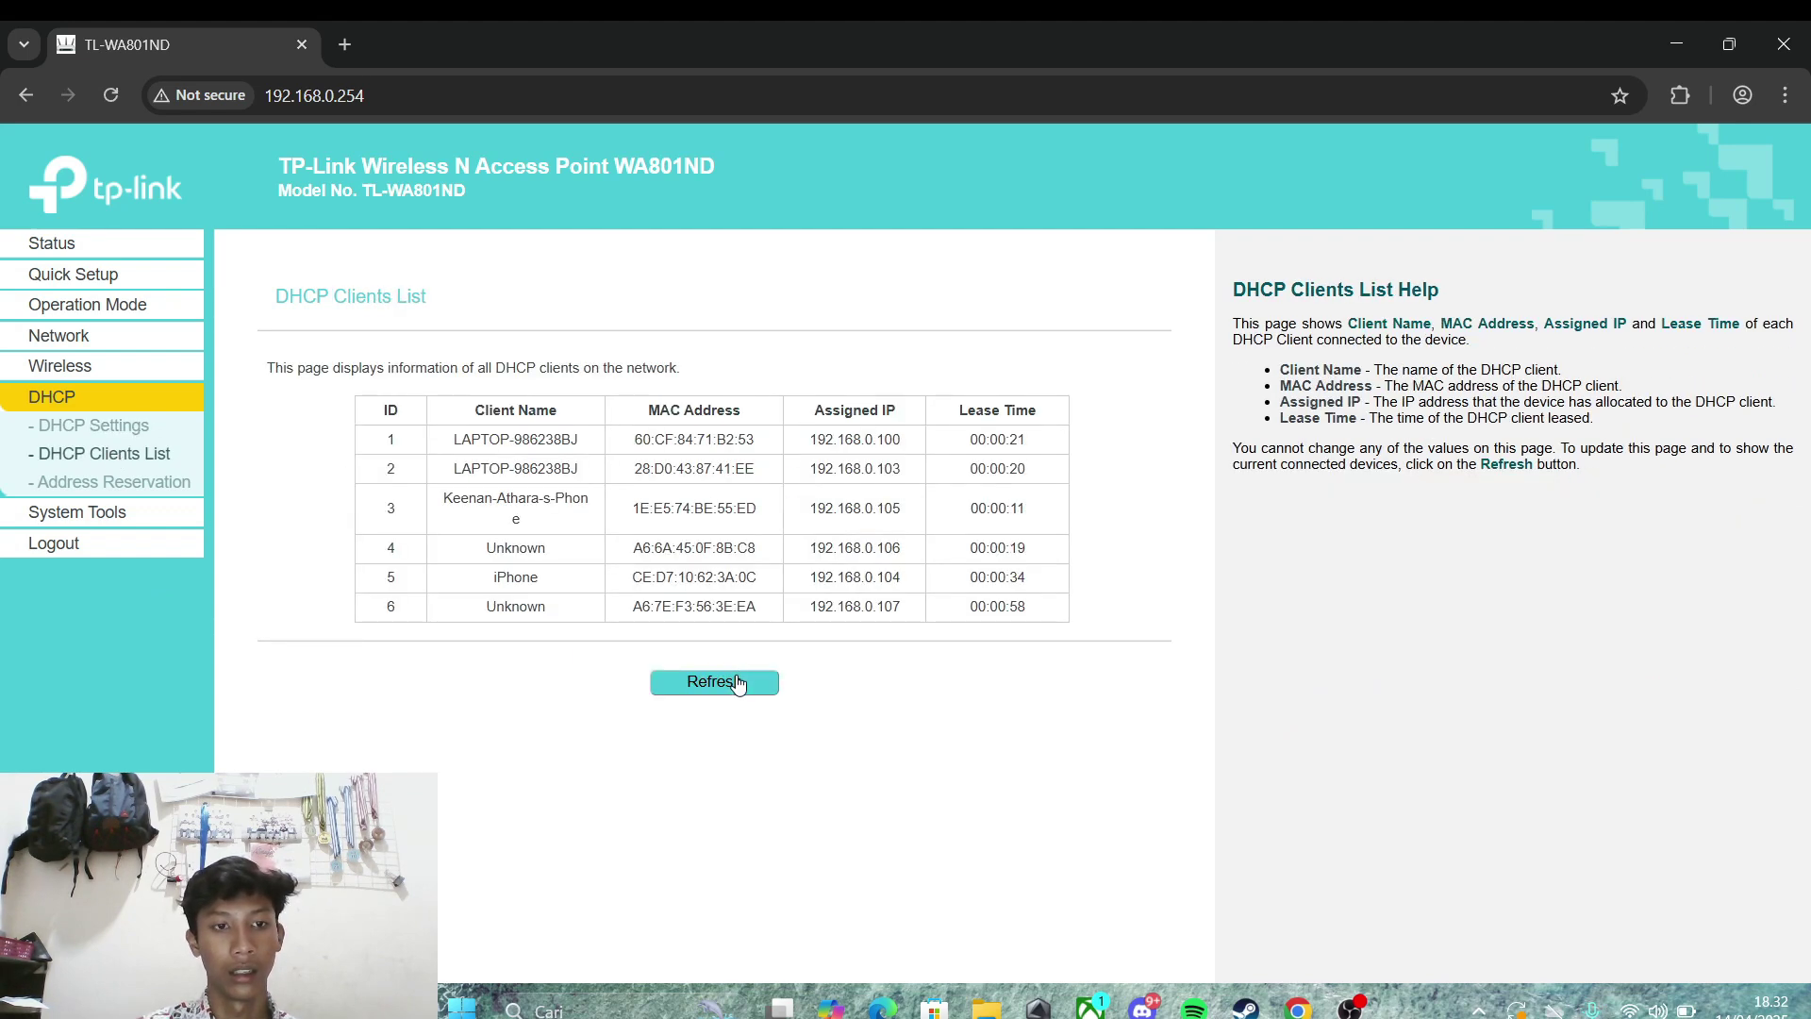
pyautogui.click(739, 685)
pyautogui.click(738, 681)
pyautogui.click(739, 681)
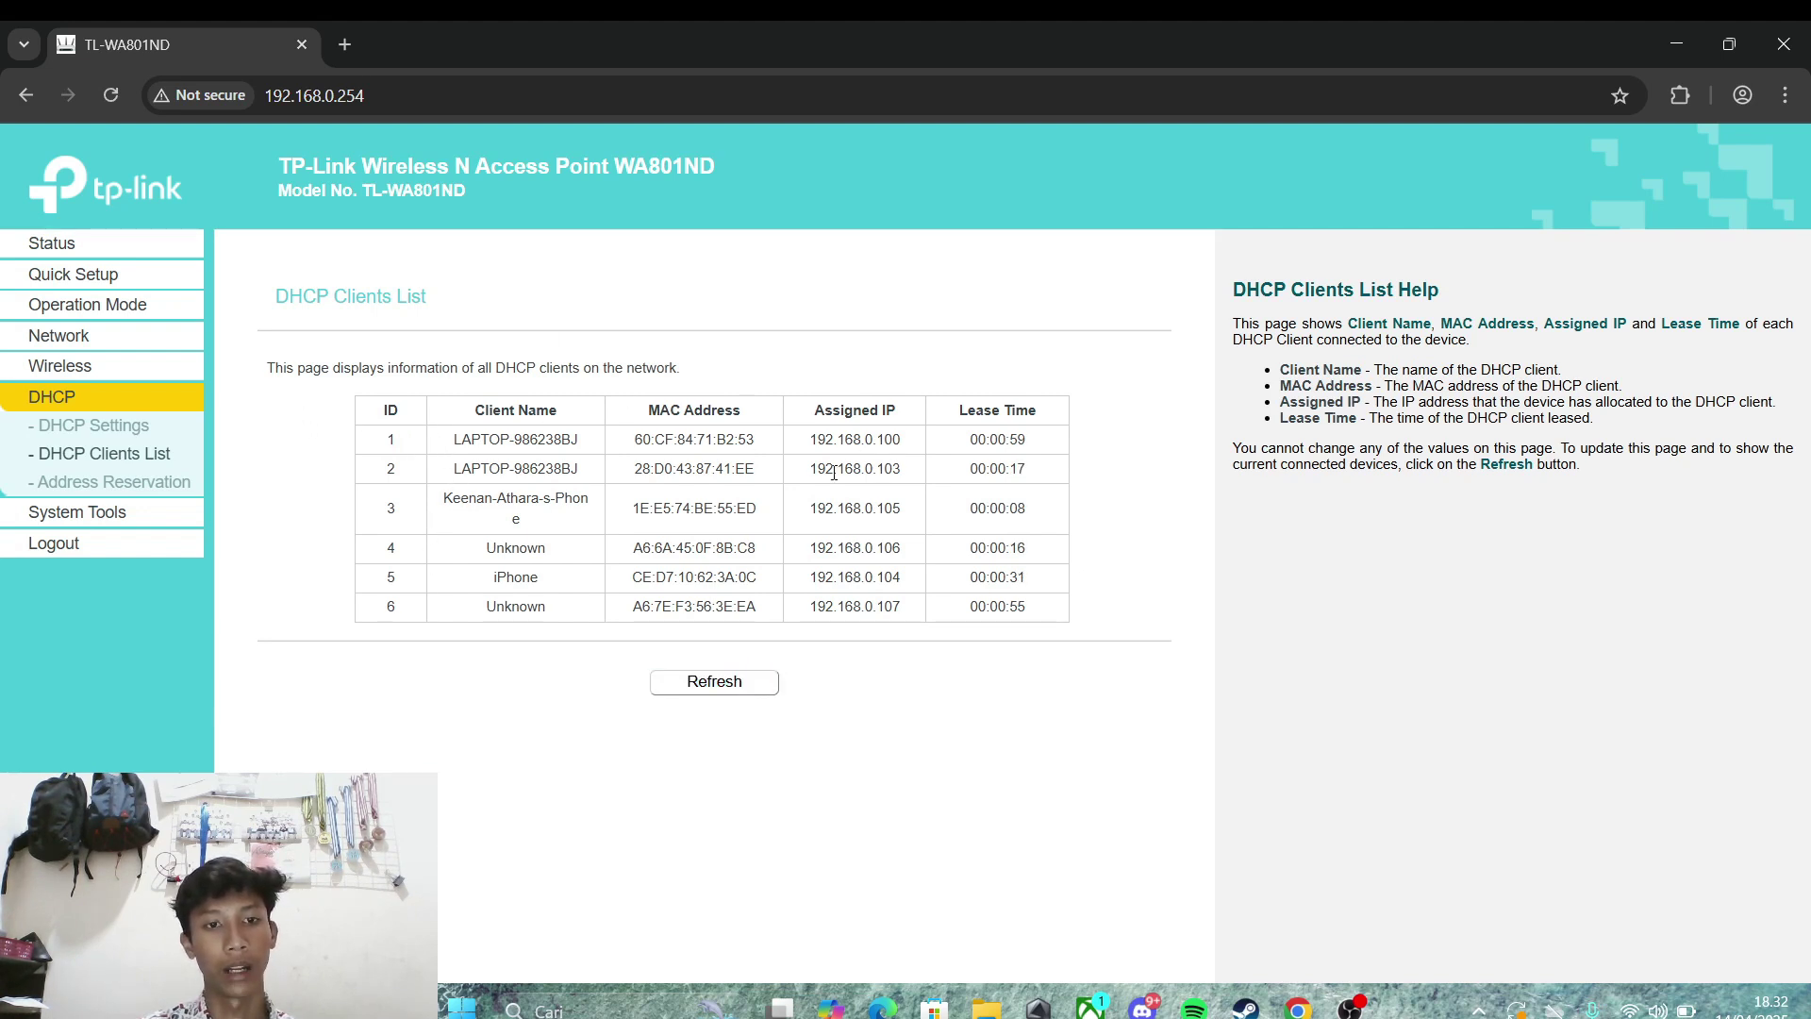
pyautogui.click(709, 696)
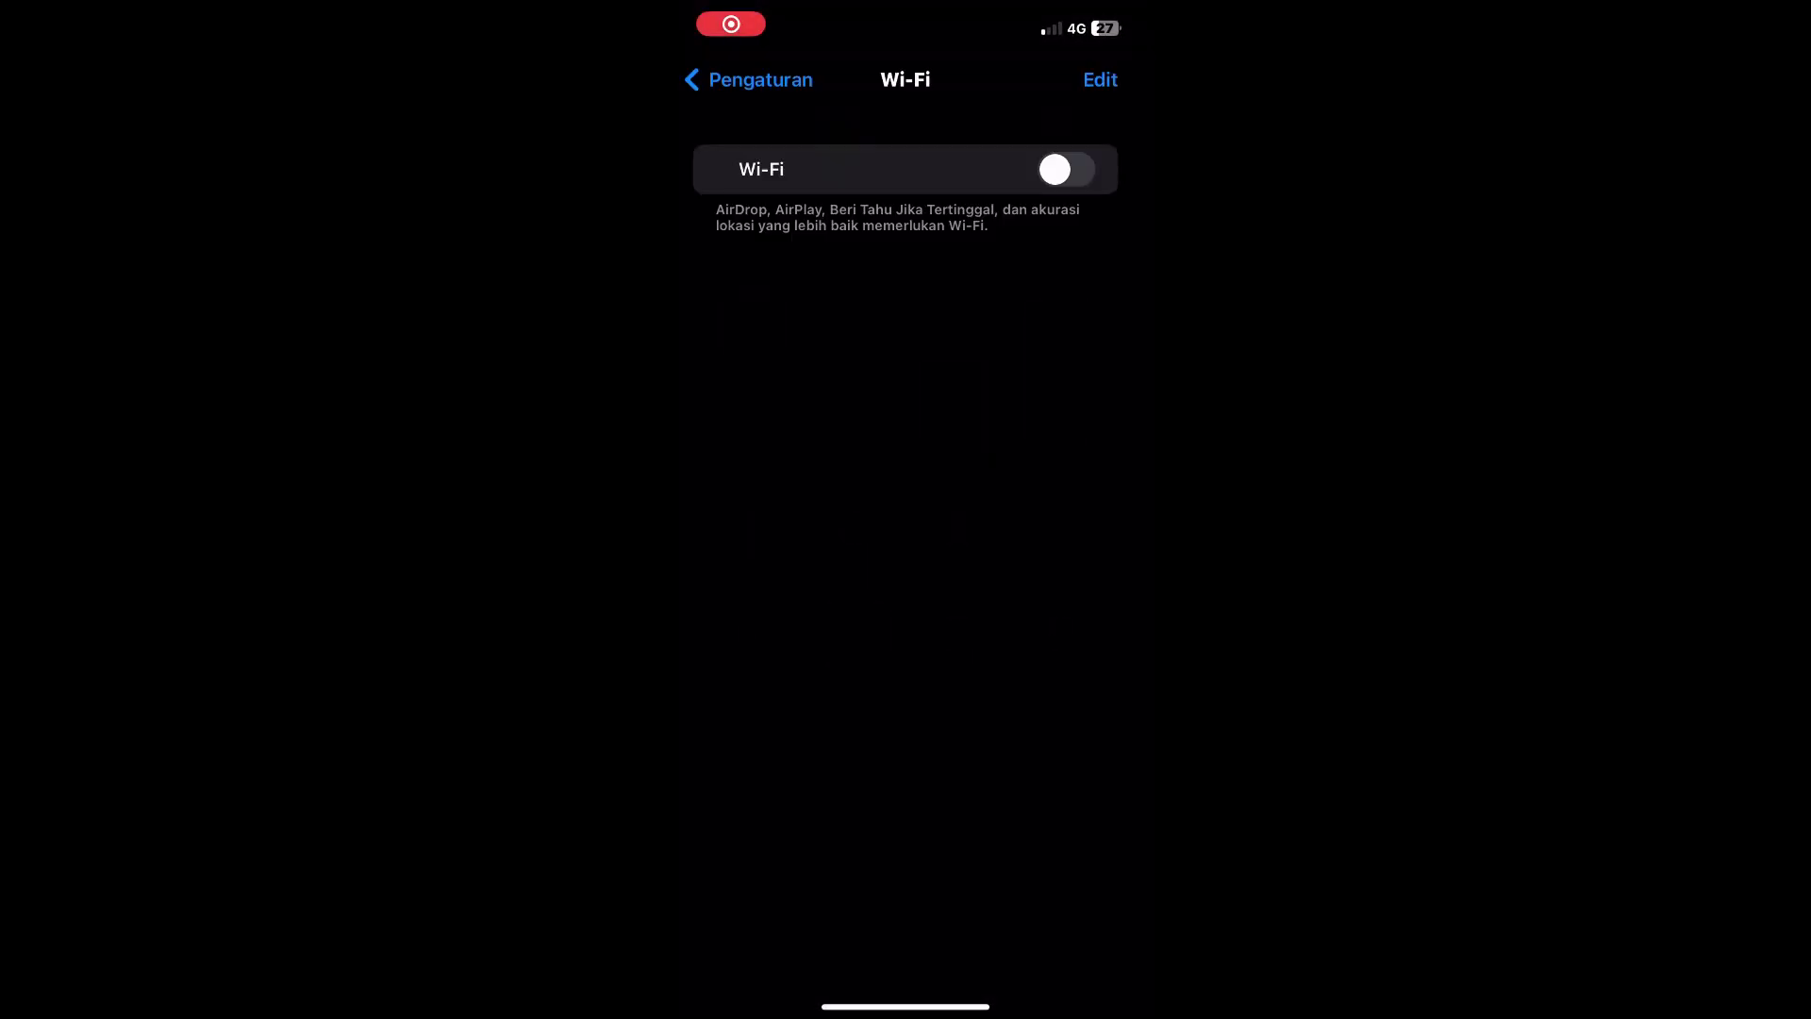
# Step: Turn the iPhone's Wi-Fi on, check the reputasi network details, and open Control Center's connectivity controls
pyautogui.click(1066, 168)
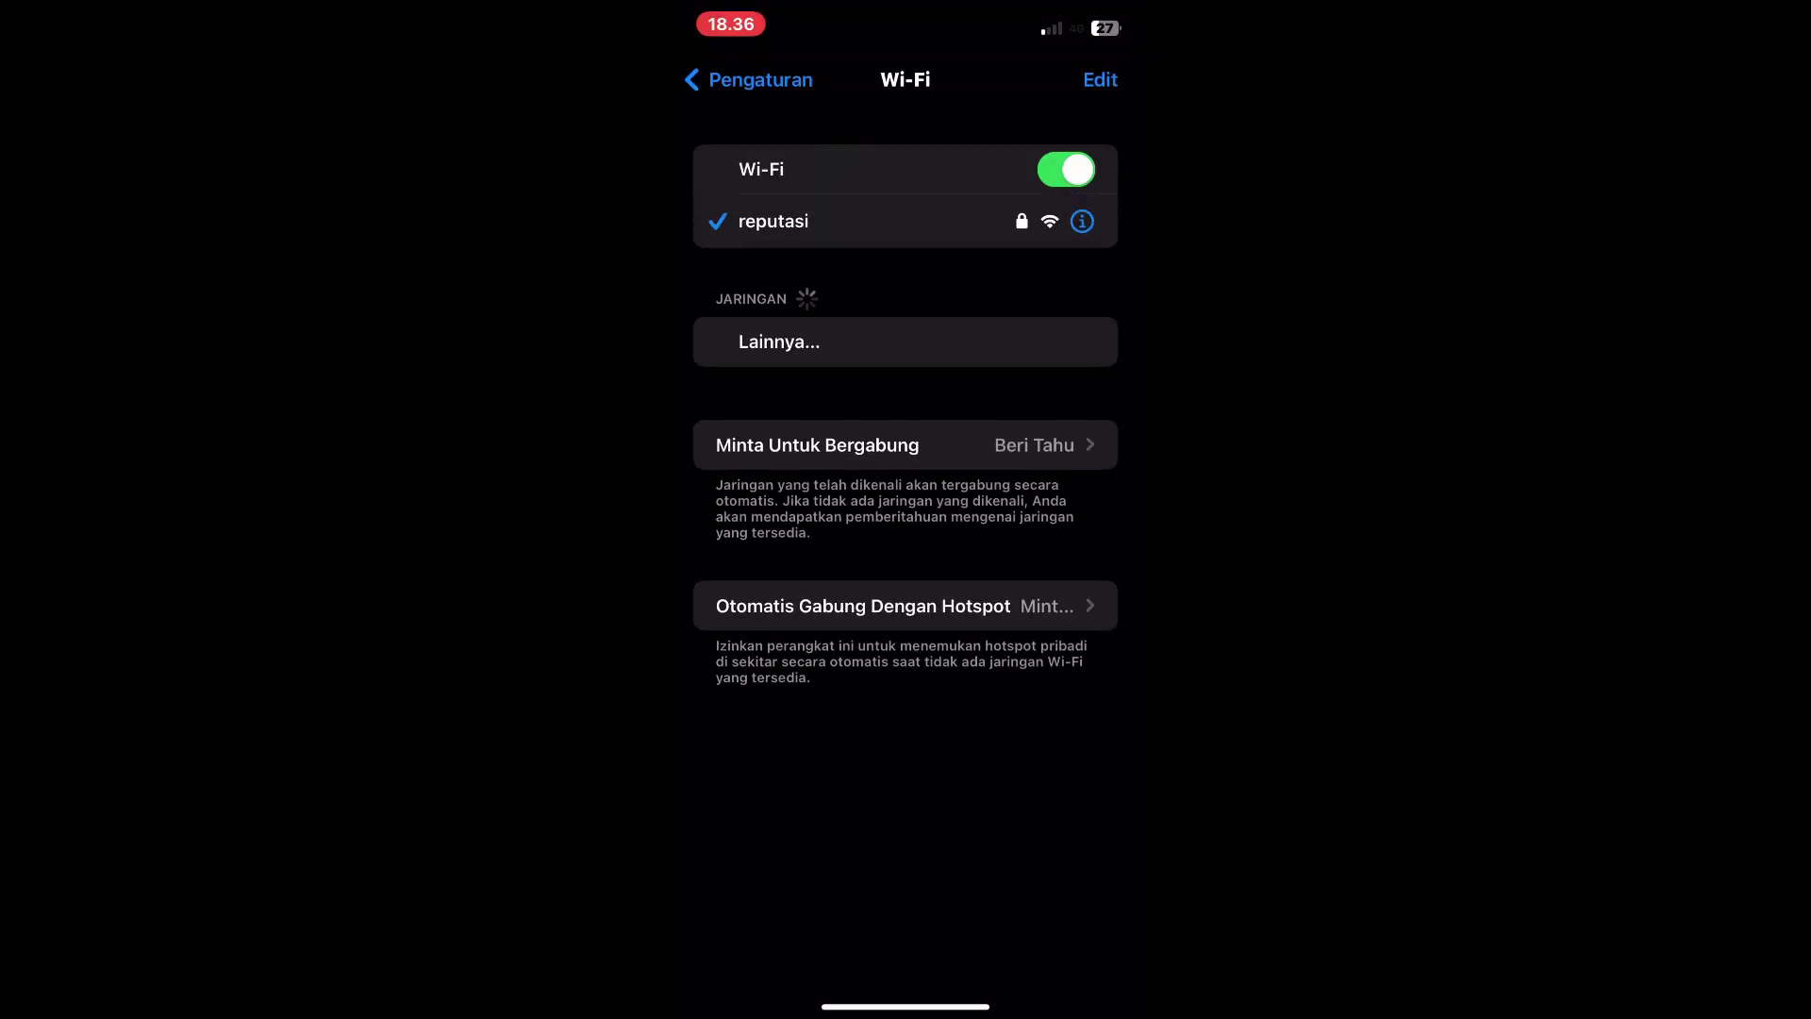
pyautogui.click(1080, 221)
pyautogui.click(724, 79)
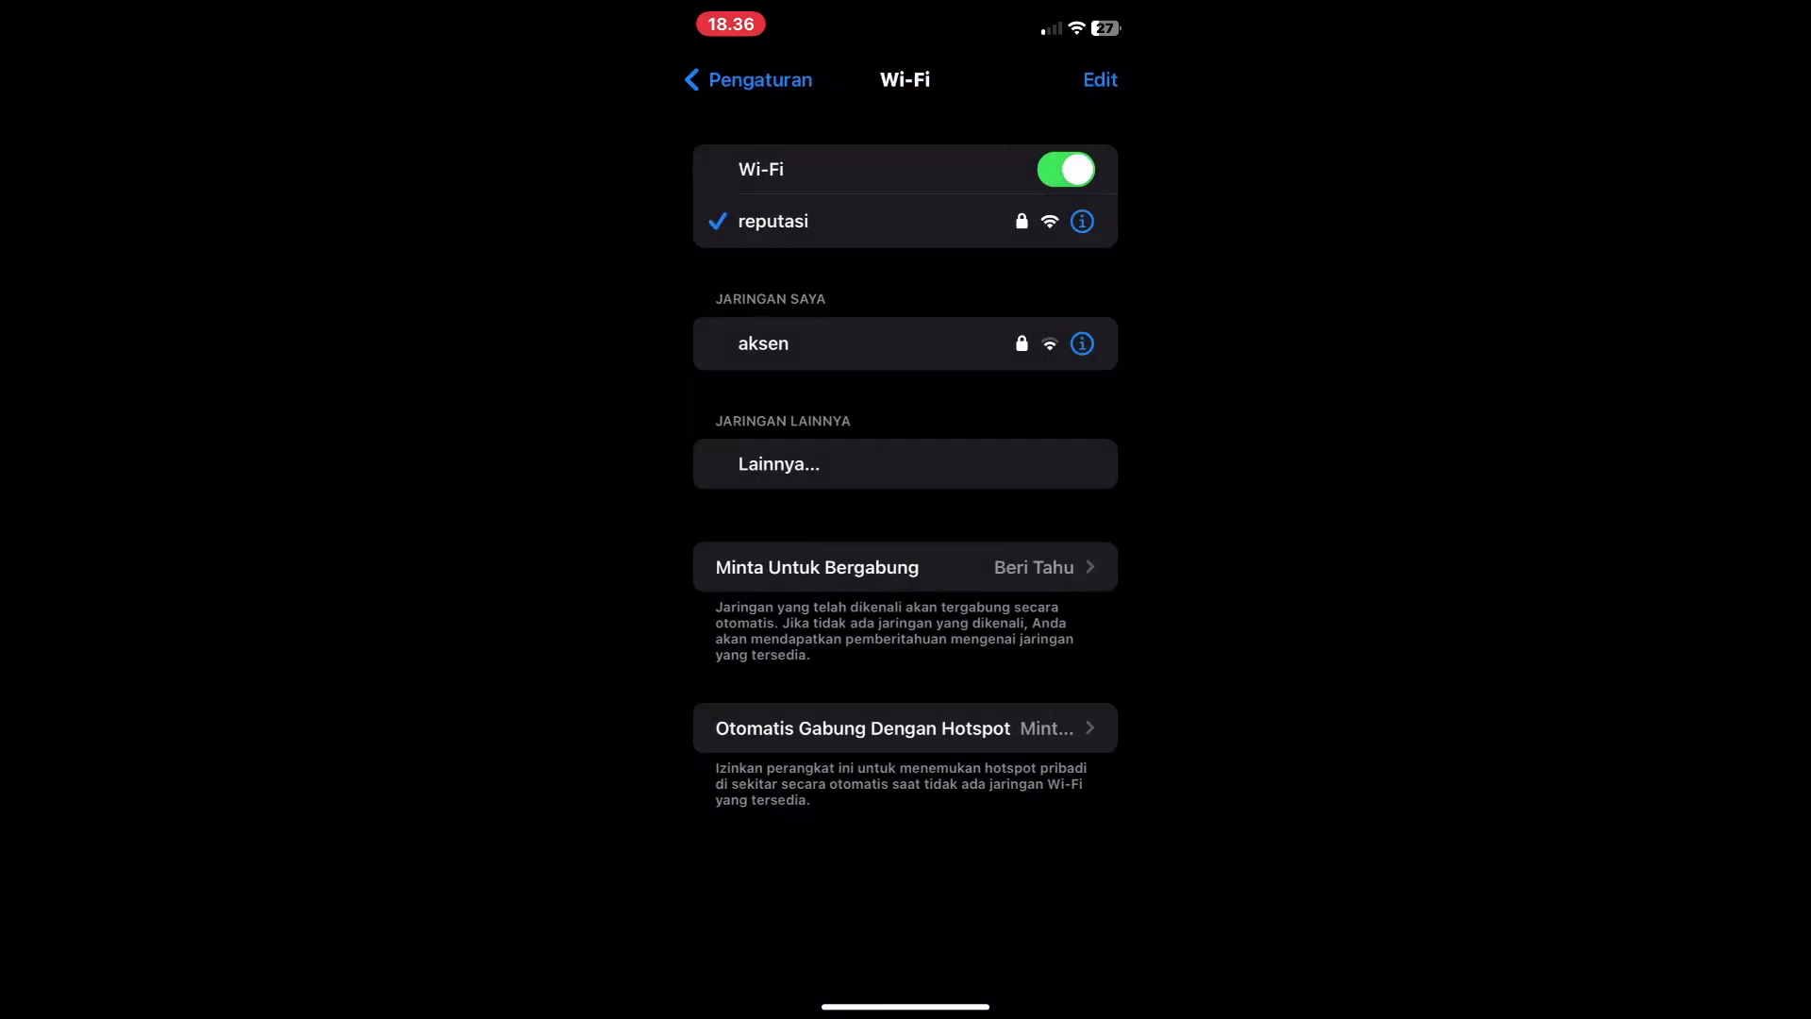
pyautogui.scroll(2, 905, 471)
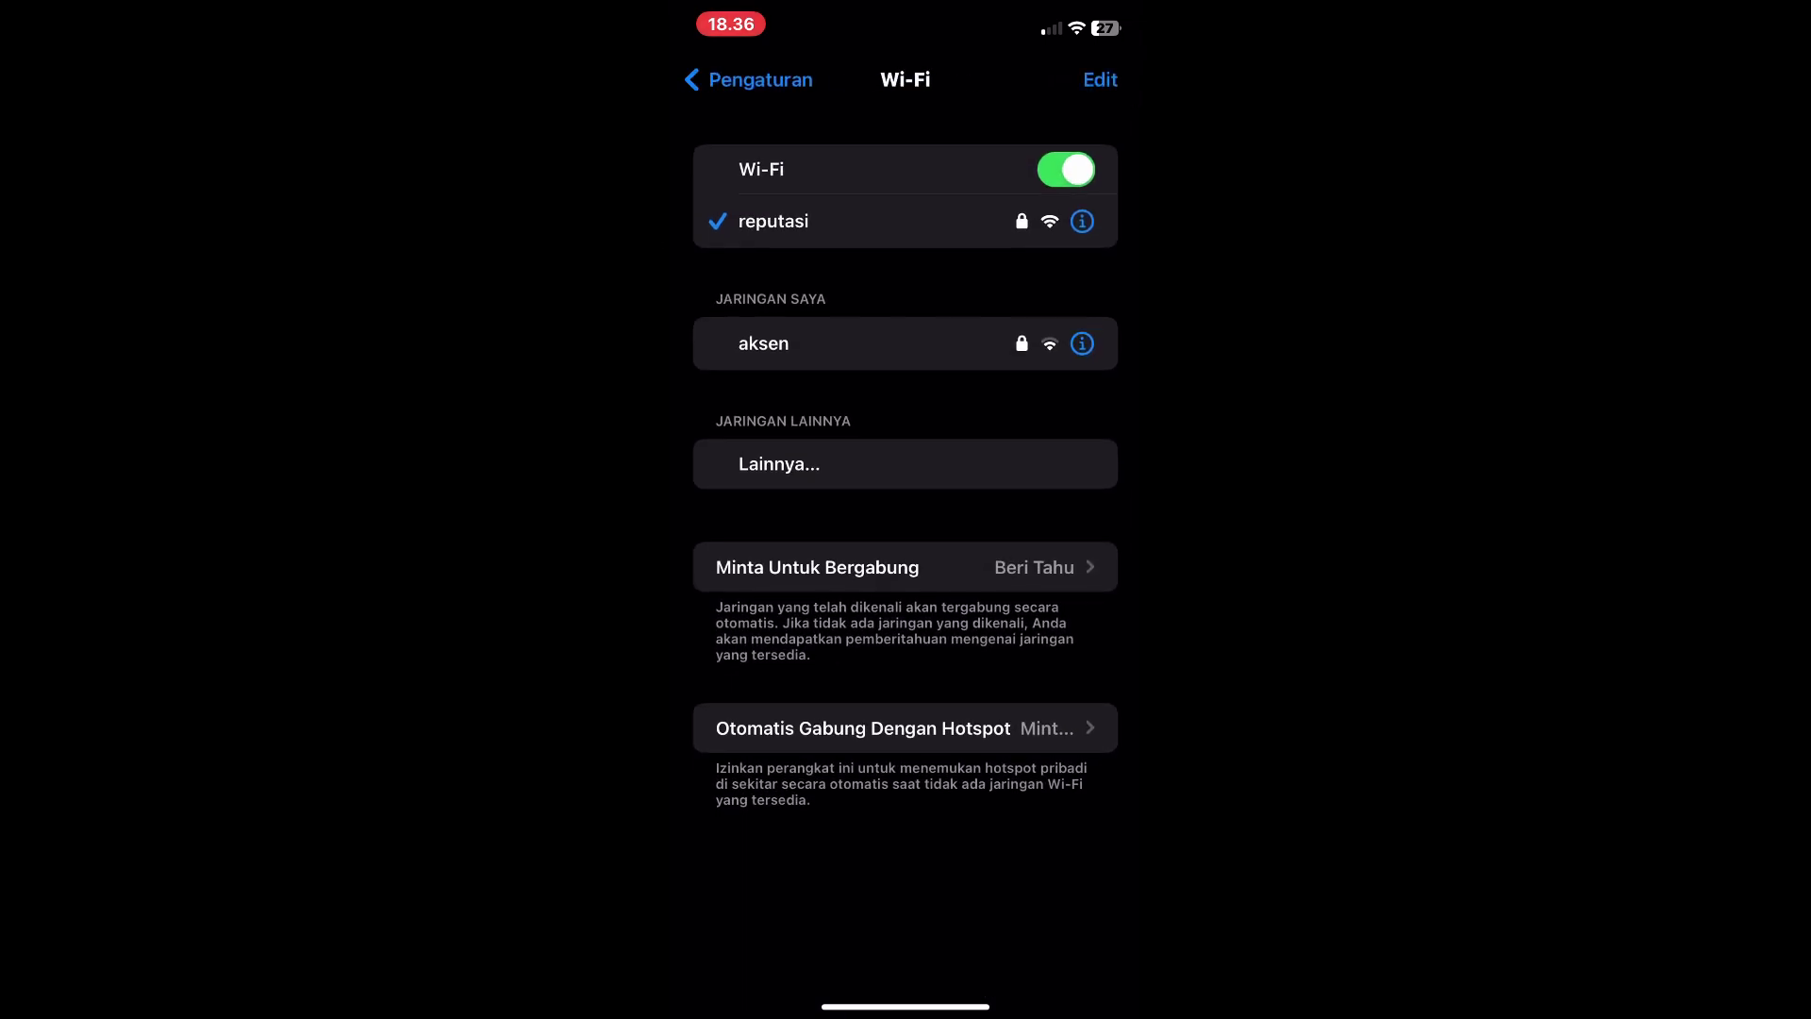
pyautogui.moveTo(1085, 5); pyautogui.dragTo(1085, 425)
pyautogui.click(812, 264)
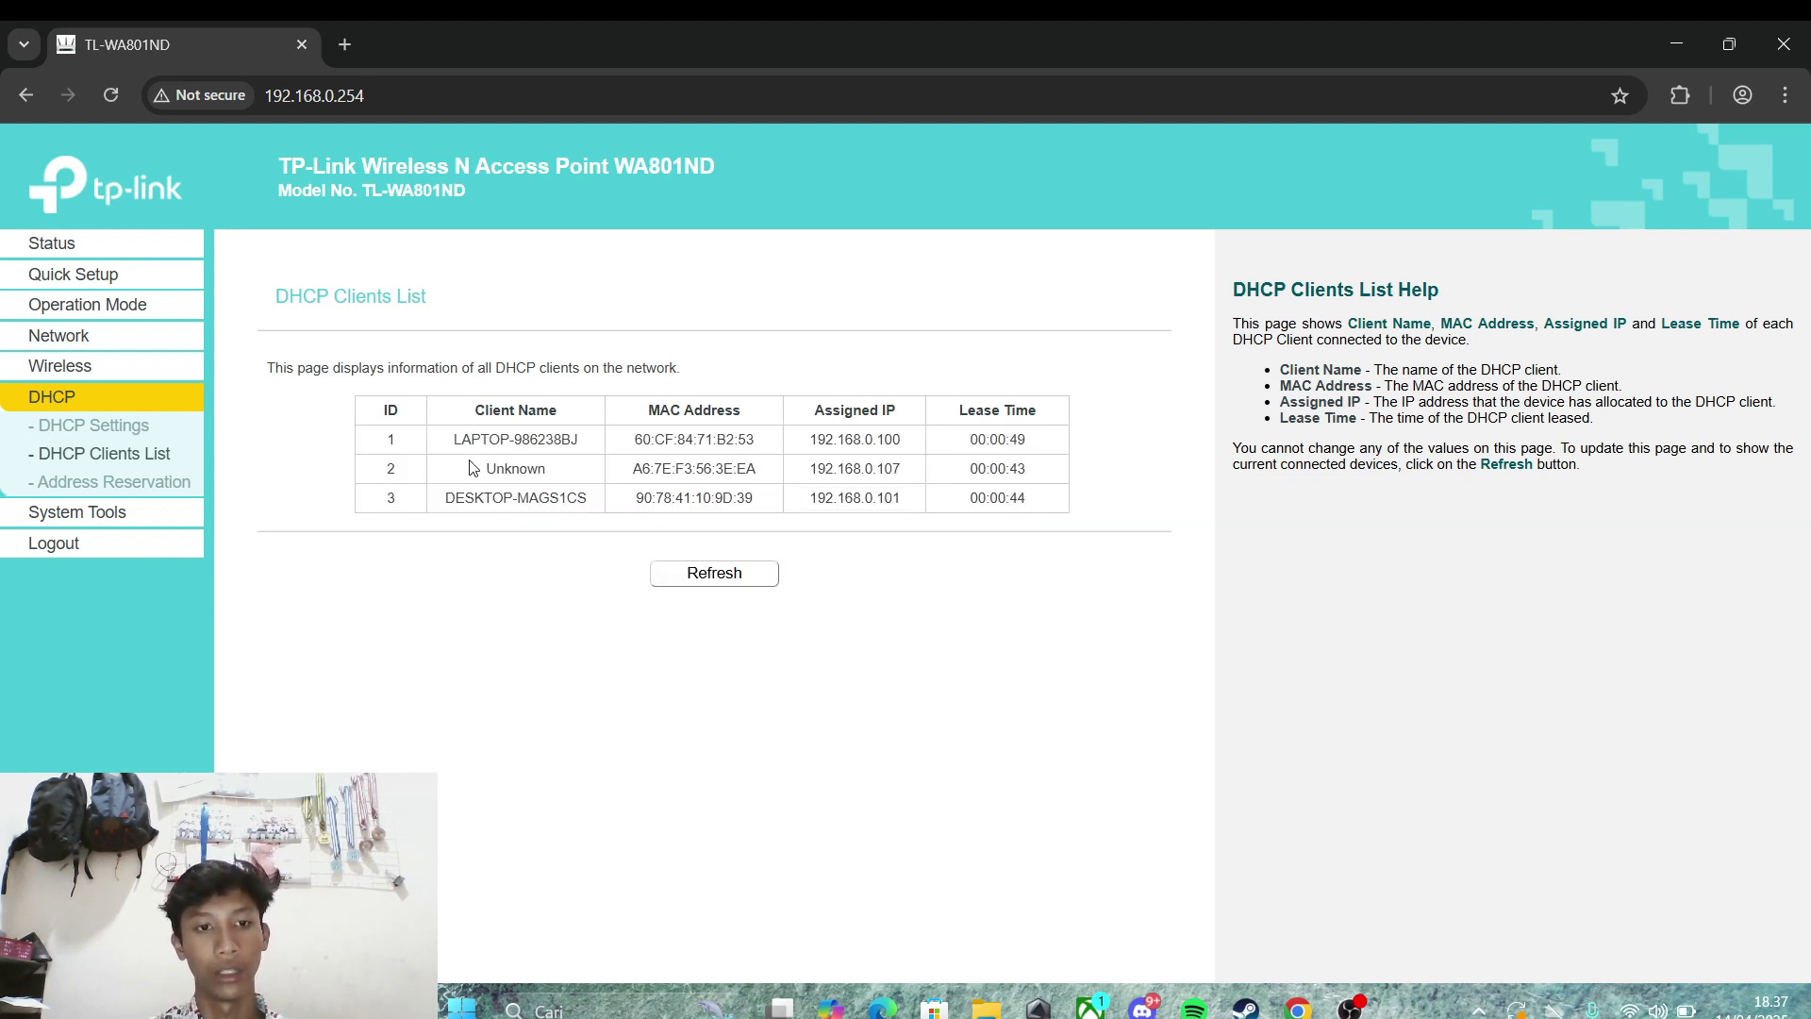
# Step: Review the remaining client names, including DESKTOP-MAGS1CS, and refresh the DHCP client list
pyautogui.moveTo(473, 468); pyautogui.dragTo(576, 475)
pyautogui.click(580, 474)
pyautogui.click(604, 469)
pyautogui.click(578, 474)
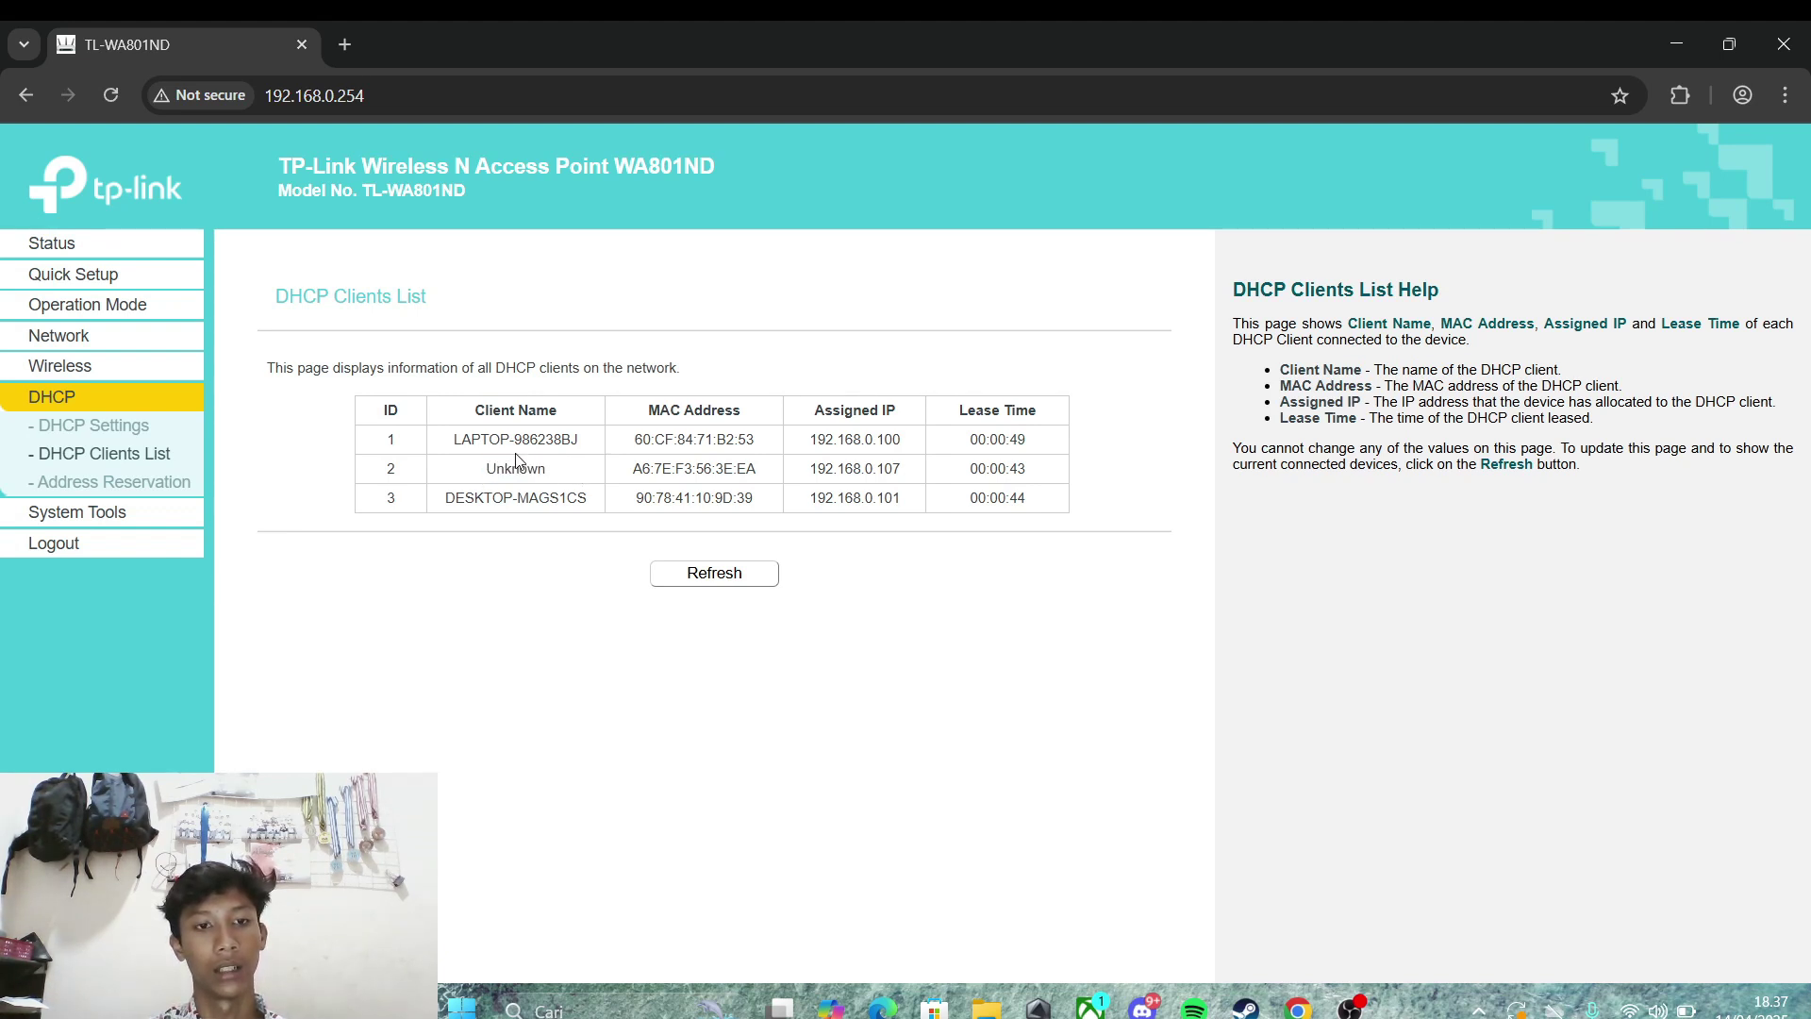
pyautogui.moveTo(442, 440); pyautogui.dragTo(605, 426)
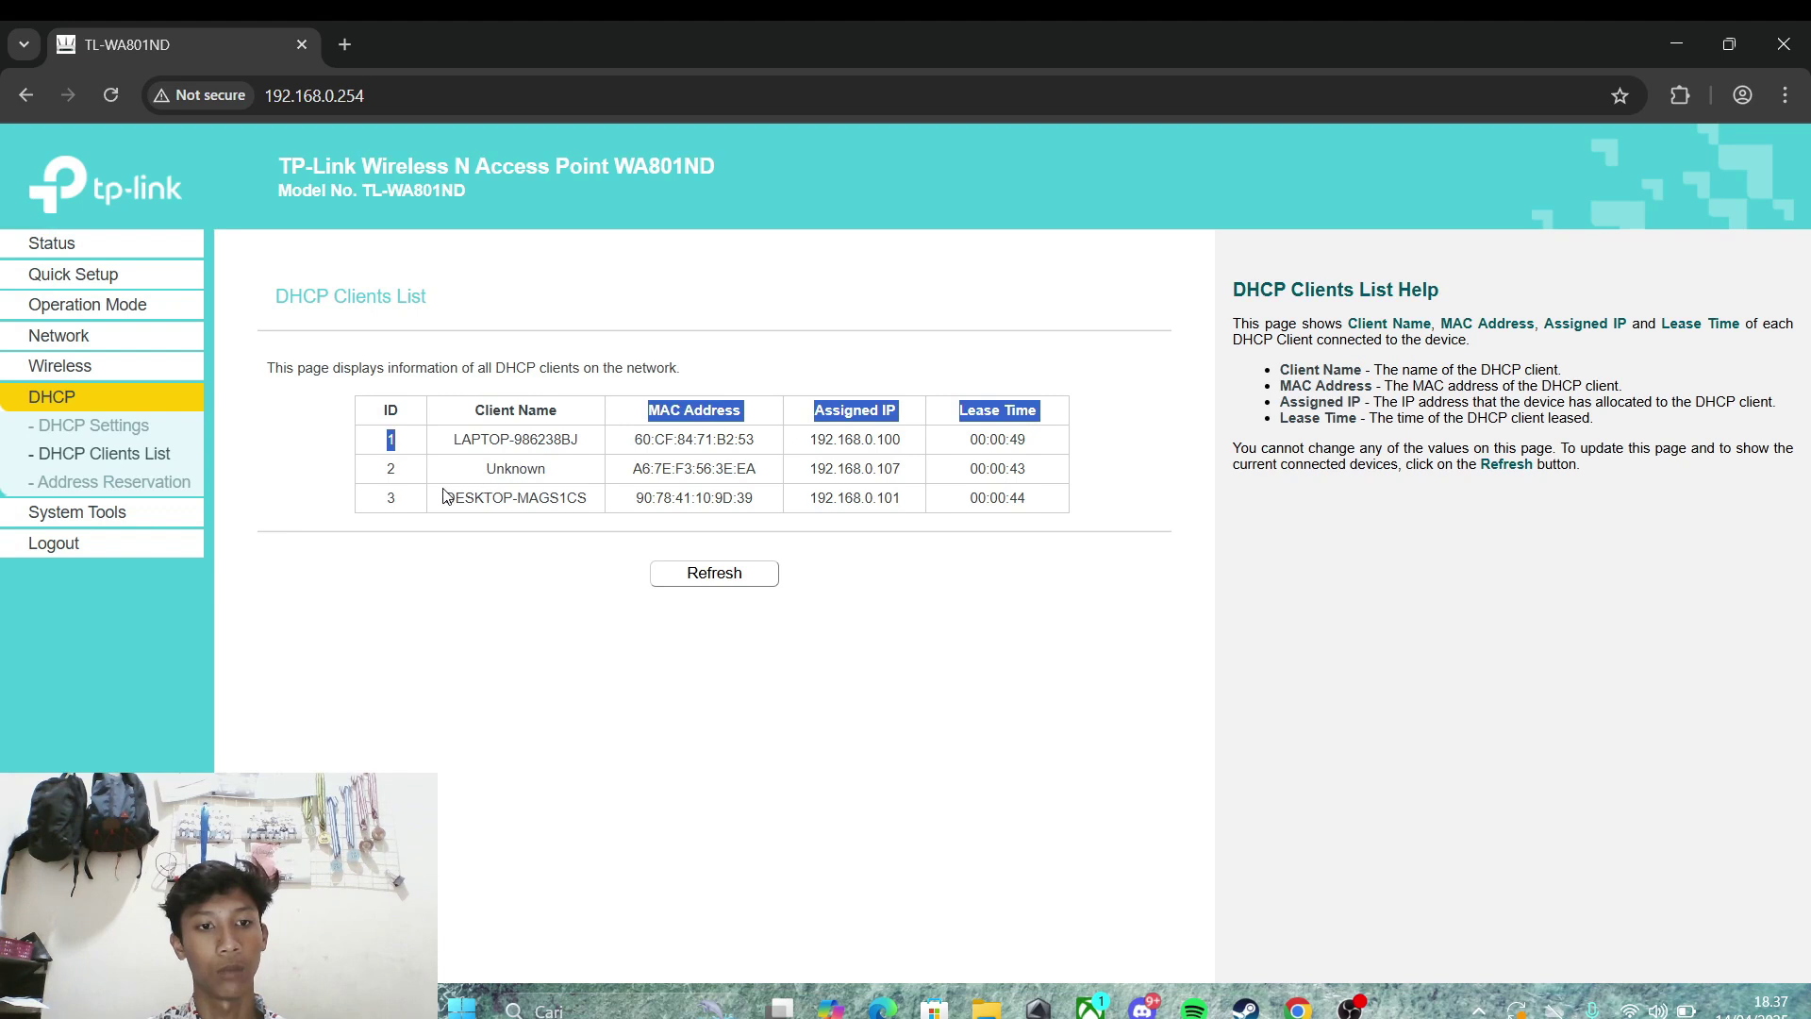
pyautogui.moveTo(445, 497); pyautogui.dragTo(604, 489)
pyautogui.click(594, 546)
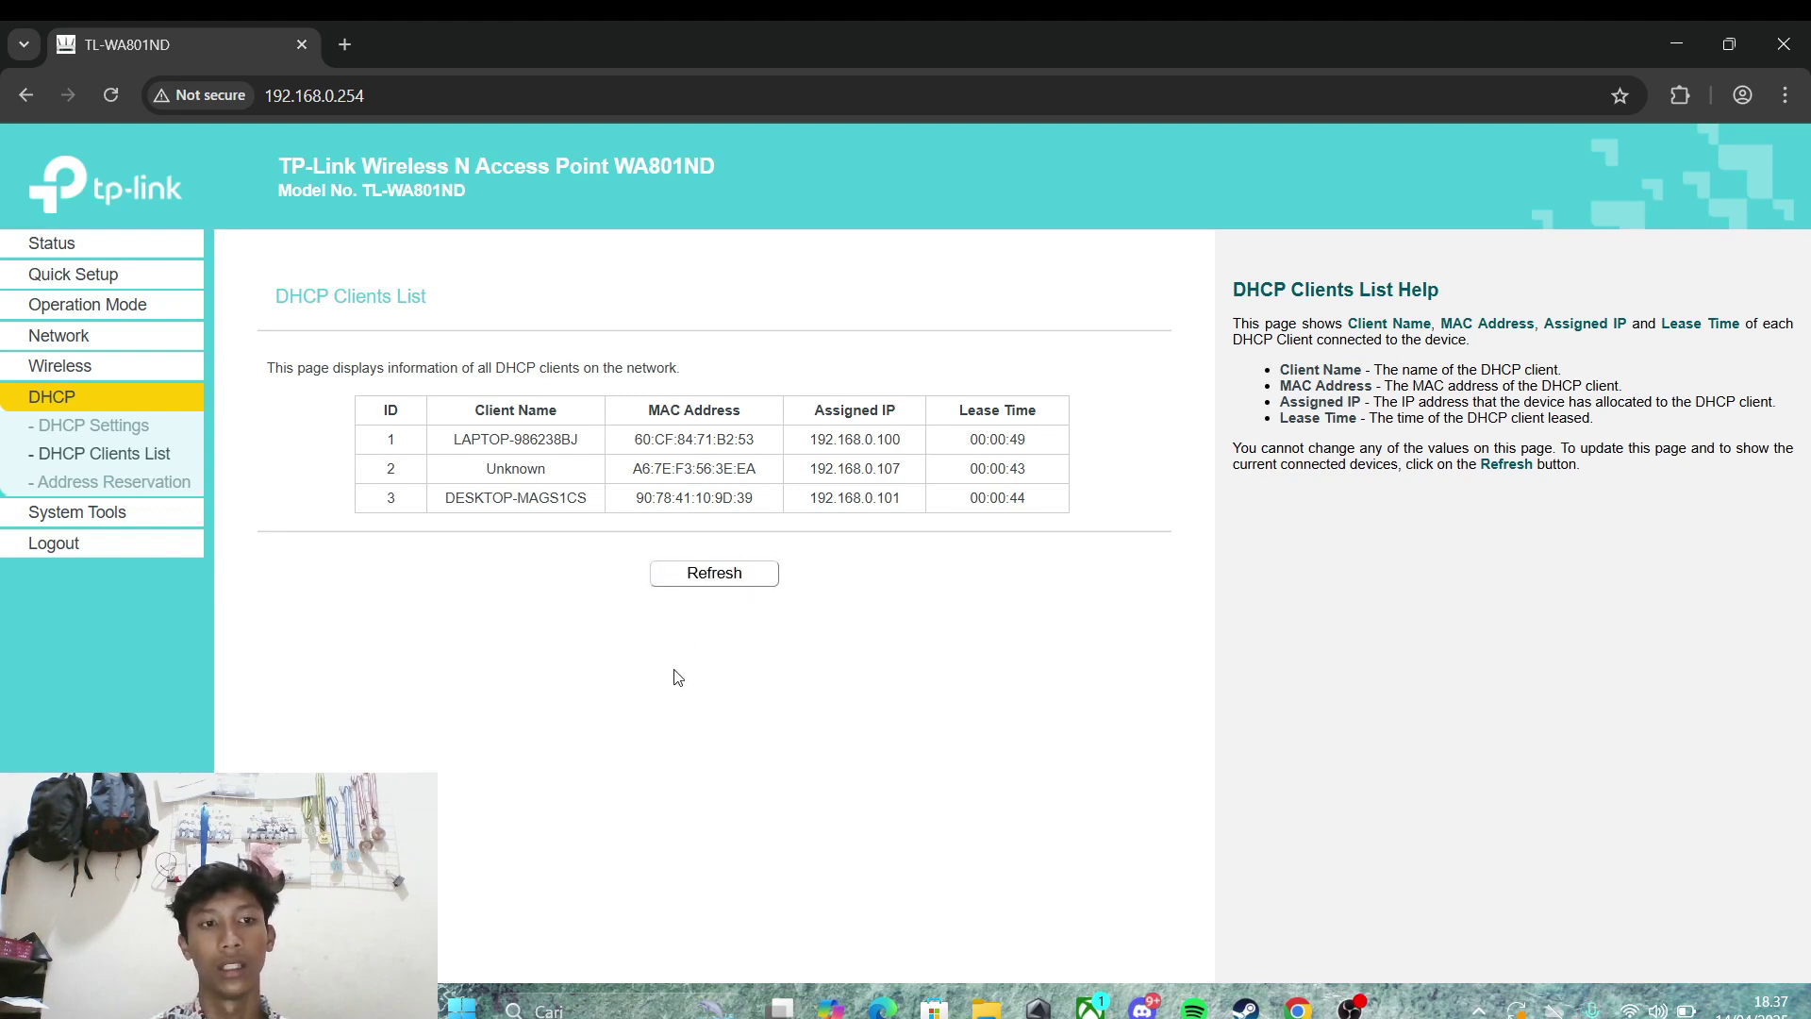
pyautogui.click(728, 583)
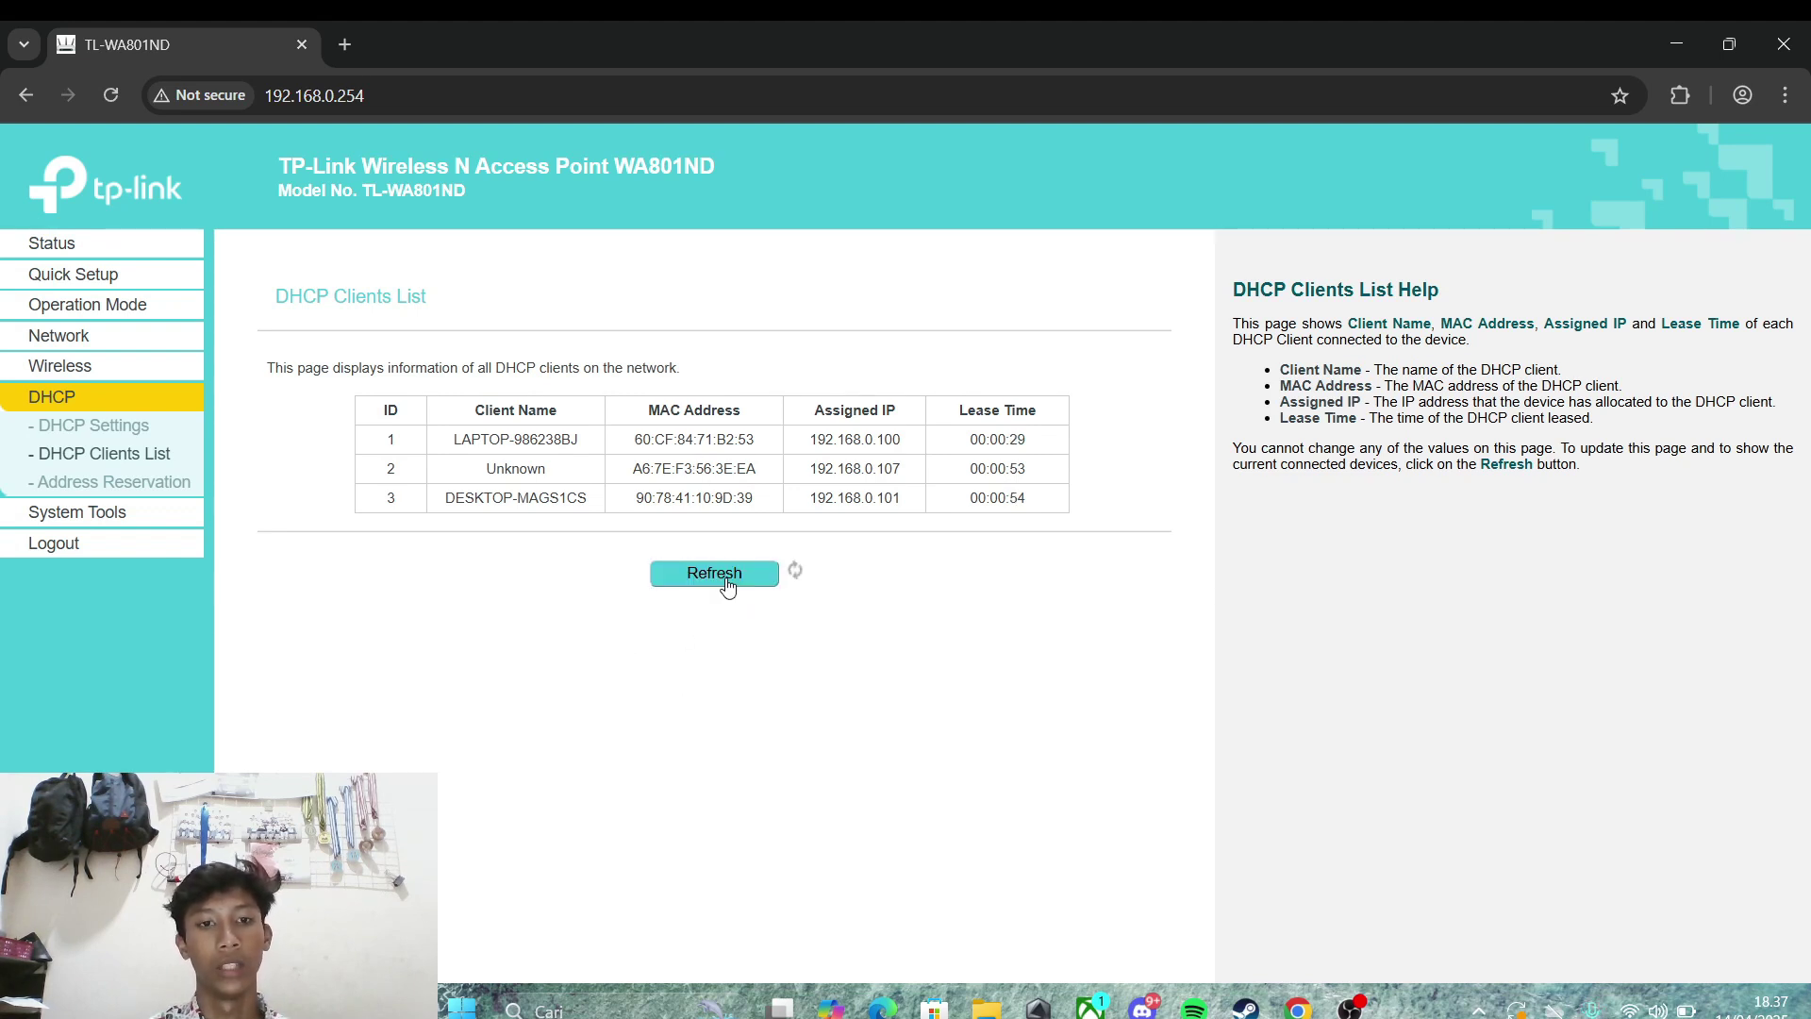